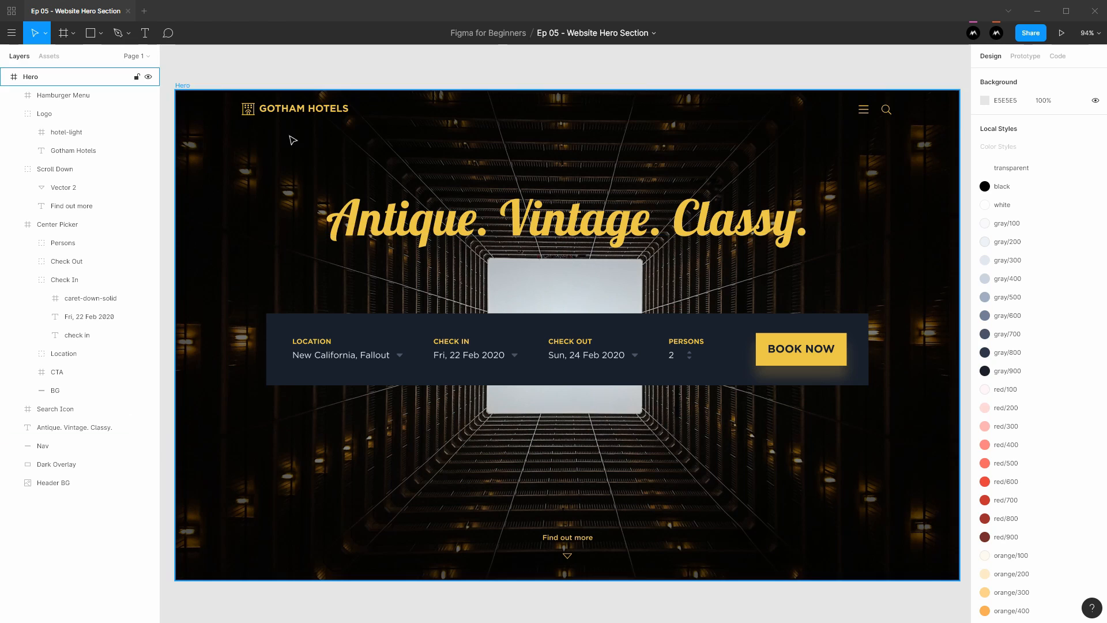
Step: Browse the Font Awesome icon gallery as a source for the hotel design's icons, and return to the Figma design
{"action": "left_click", "coordinate": [254, 115]}
{"action": "double_click", "coordinate": [254, 115]}
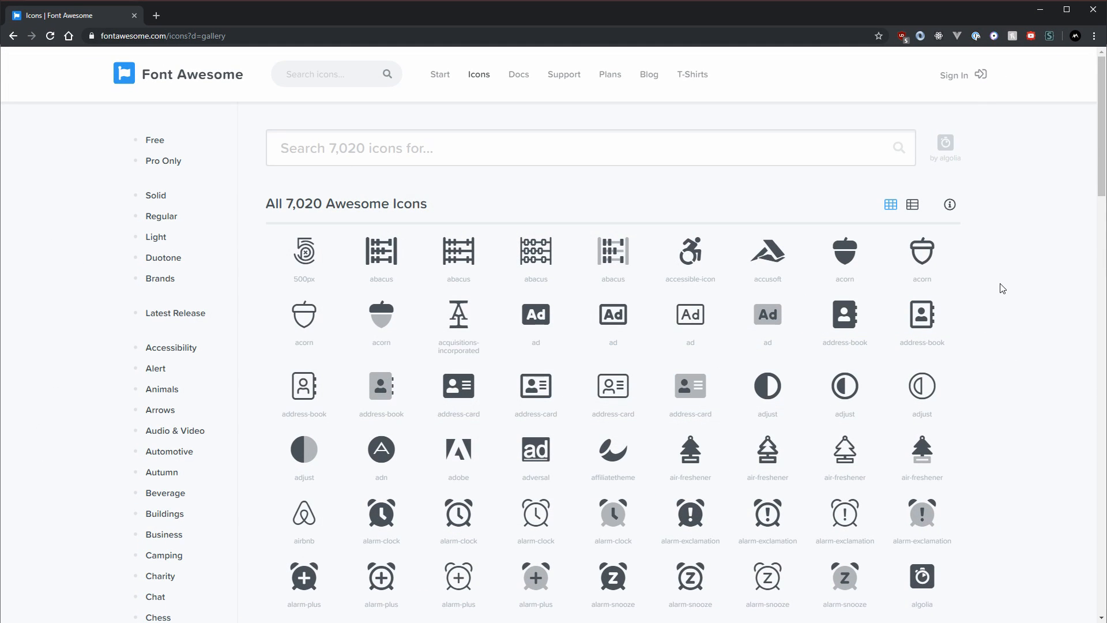
{"action": "scroll", "coordinate": [1003, 288], "scroll_direction": "down", "scroll_amount": 12}
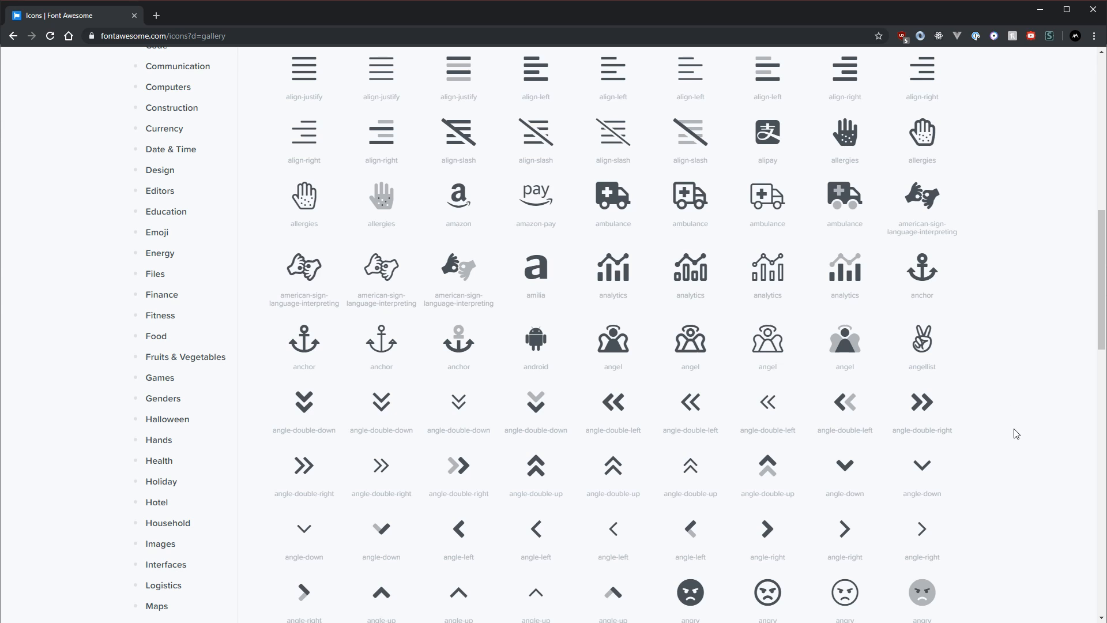
{"action": "scroll", "coordinate": [1014, 432], "scroll_direction": "up", "scroll_amount": 12}
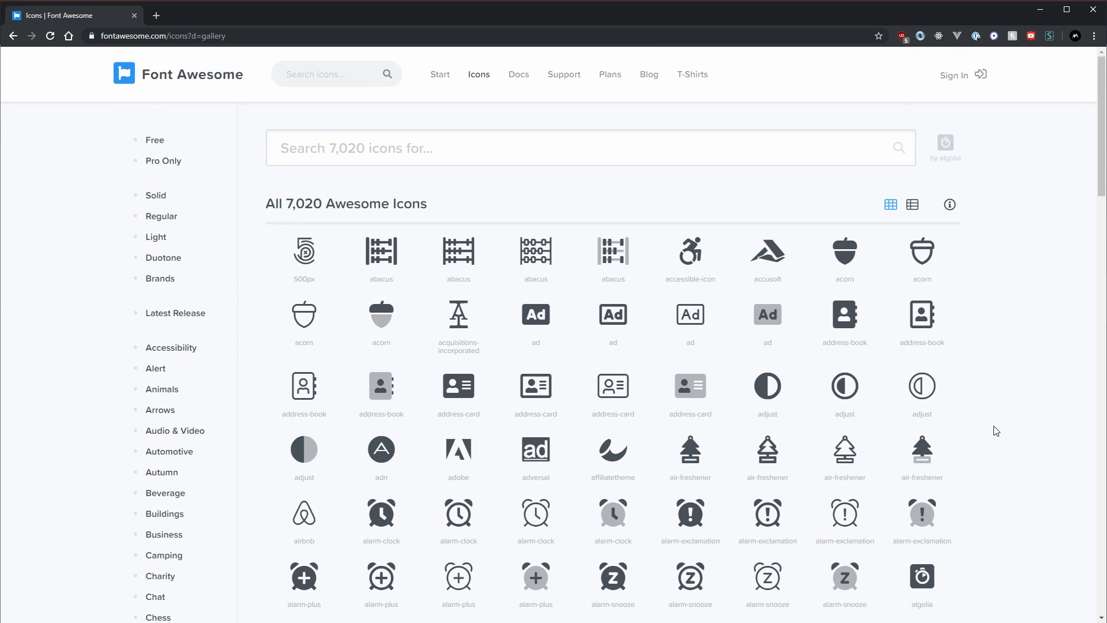
{"action": "scroll", "coordinate": [971, 395], "scroll_direction": "down", "scroll_amount": 5}
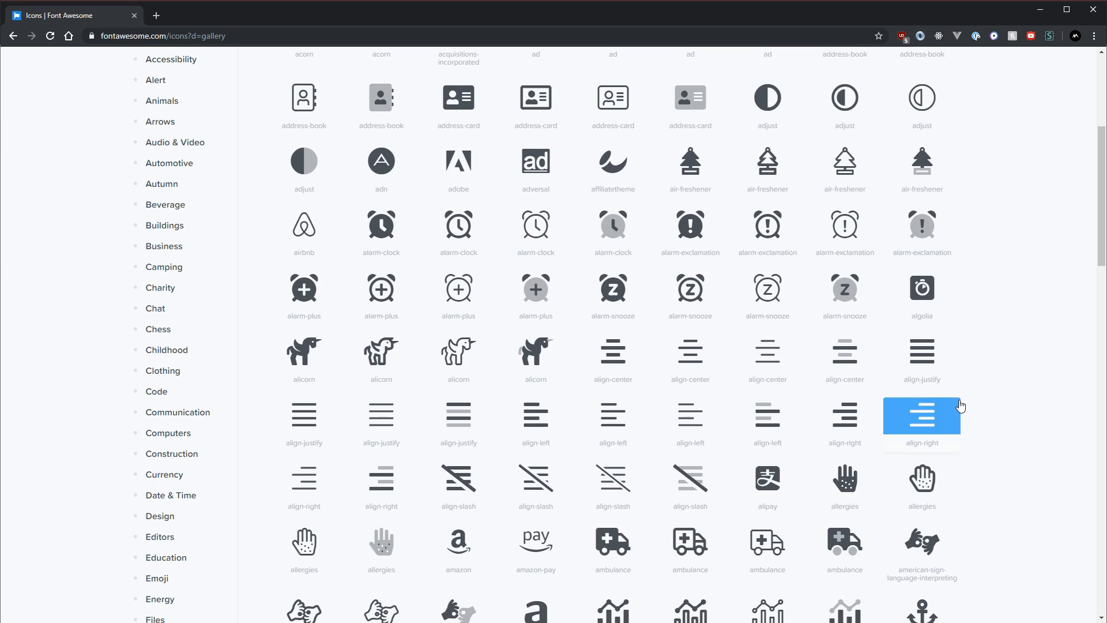
{"action": "scroll", "coordinate": [958, 406], "scroll_direction": "up", "scroll_amount": 5}
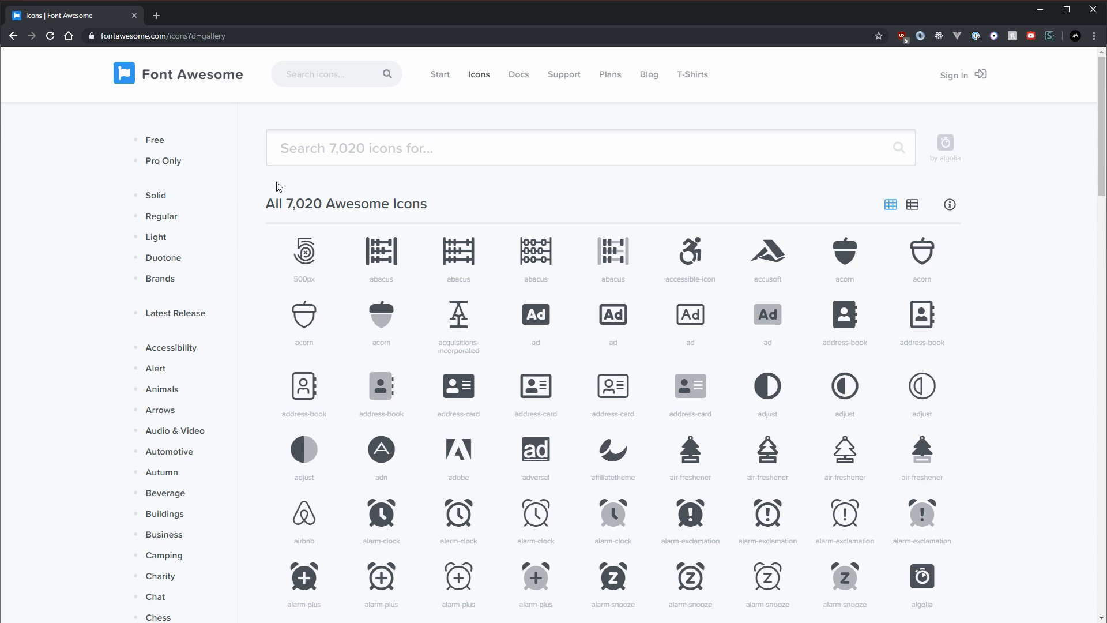
{"action": "left_click", "coordinate": [1038, 12]}
{"action": "left_click", "coordinate": [380, 94]}
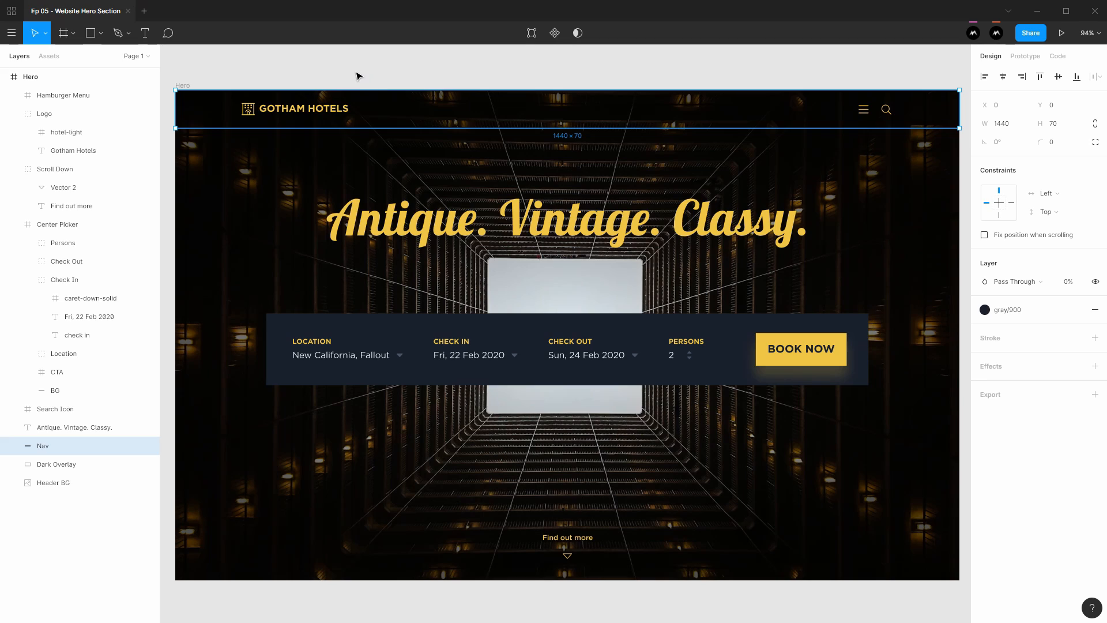
{"action": "left_click", "coordinate": [358, 75]}
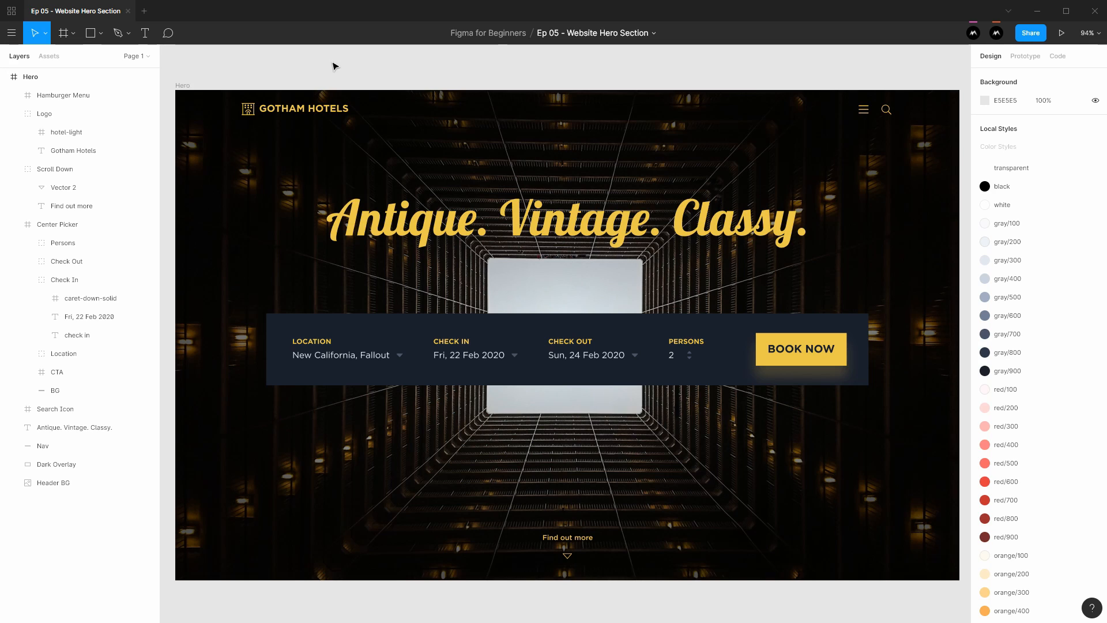
Step: Copy the hotel logo icon, search icon, hamburger menu and scroll-down arrow from the Hero frame and paste them onto empty canvas
{"action": "double_click", "coordinate": [250, 112]}
{"action": "left_click", "coordinate": [886, 110], "text": "shift"}
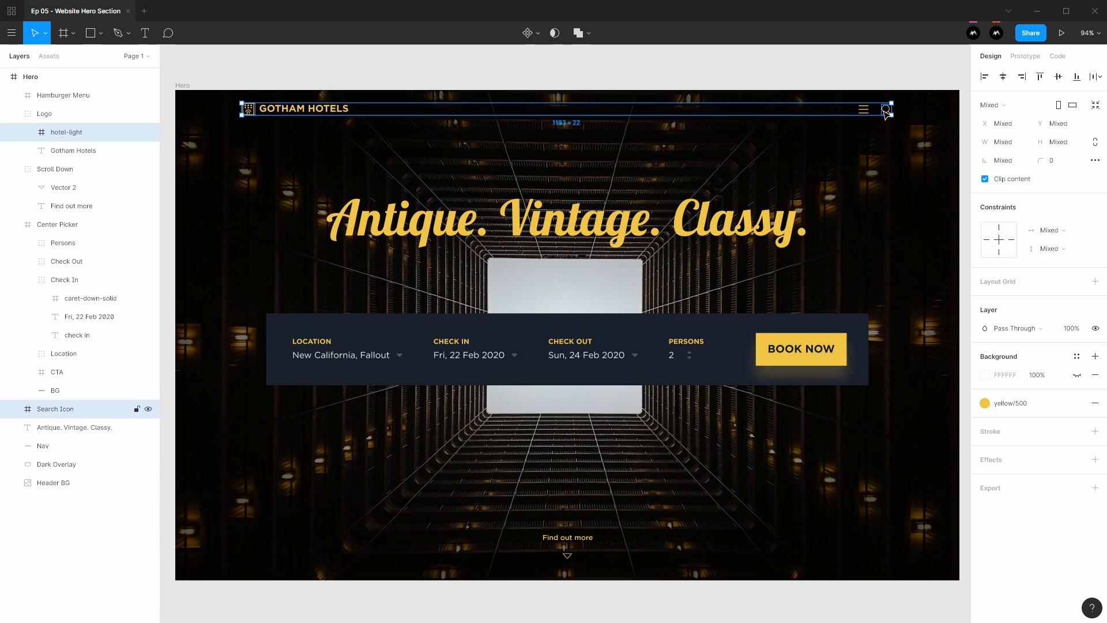
{"action": "left_click", "coordinate": [864, 109], "text": "shift"}
{"action": "double_click", "coordinate": [567, 556], "text": "shift"}
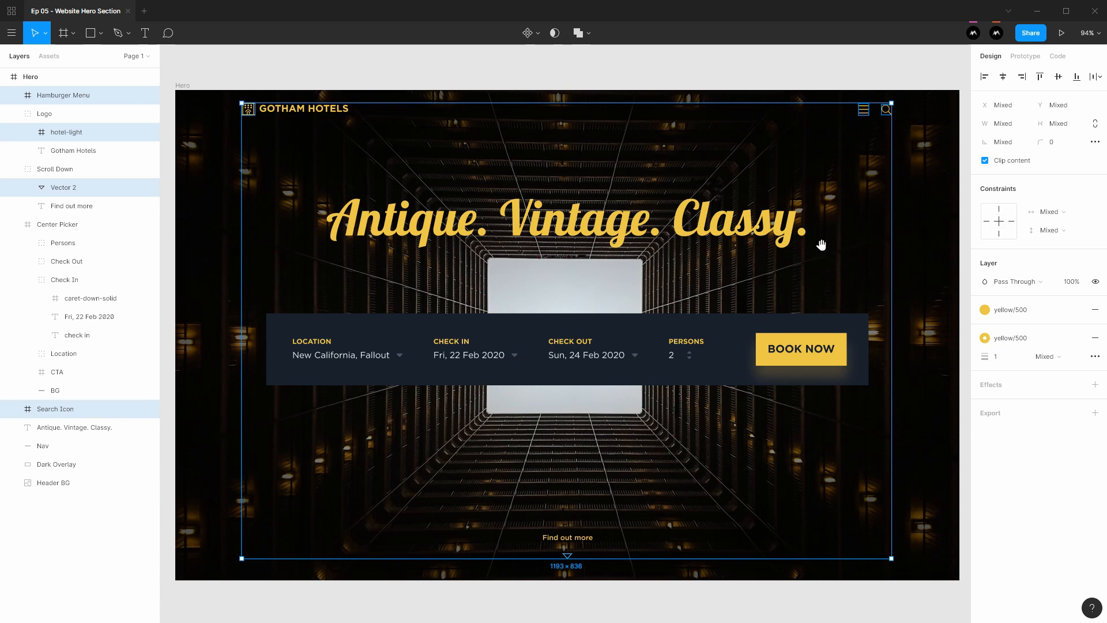
{"action": "left_click_drag", "start_coordinate": [822, 244], "coordinate": [242, 322]}
{"action": "left_click_drag", "start_coordinate": [636, 258], "coordinate": [248, 199]}
{"action": "key", "text": "ctrl+v"}
{"action": "left_click", "coordinate": [305, 159]}
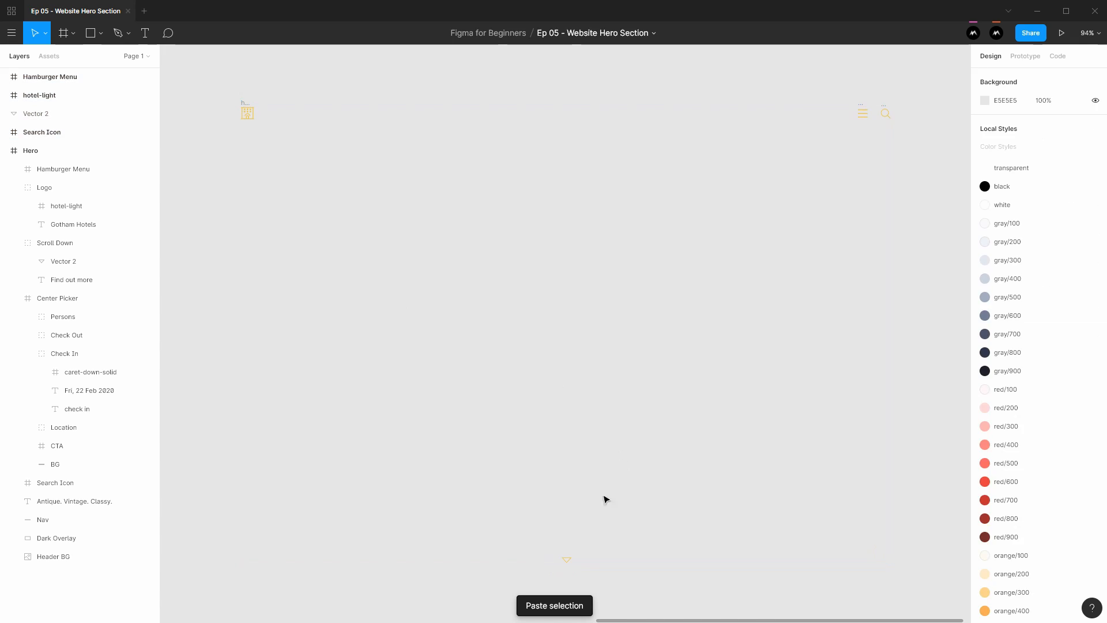
Step: Group the pasted icons closely, placing the arrow beside the hamburger menu and the hotel icon beneath the arrow
{"action": "left_click_drag", "start_coordinate": [607, 488], "coordinate": [518, 612]}
{"action": "left_click_drag", "start_coordinate": [565, 562], "coordinate": [841, 115]}
{"action": "left_click_drag", "start_coordinate": [406, 74], "coordinate": [208, 199]}
{"action": "left_click_drag", "start_coordinate": [248, 113], "coordinate": [860, 154]}
{"action": "left_click", "coordinate": [609, 285]}
Step: Copy the caret-down-solid icon from the Check Out field of the booking bar
{"action": "scroll", "coordinate": [519, 329], "scroll_direction": "left", "scroll_amount": 15}
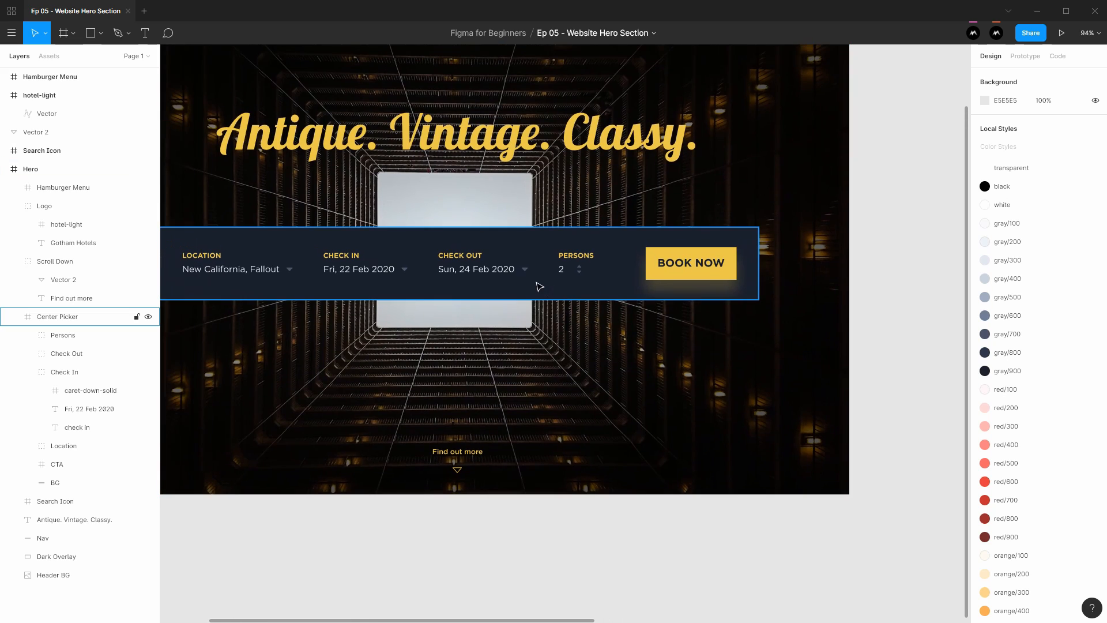
{"action": "double_click", "coordinate": [532, 273]}
{"action": "double_click", "coordinate": [526, 269]}
{"action": "scroll", "coordinate": [514, 278], "scroll_direction": "right", "scroll_amount": 20}
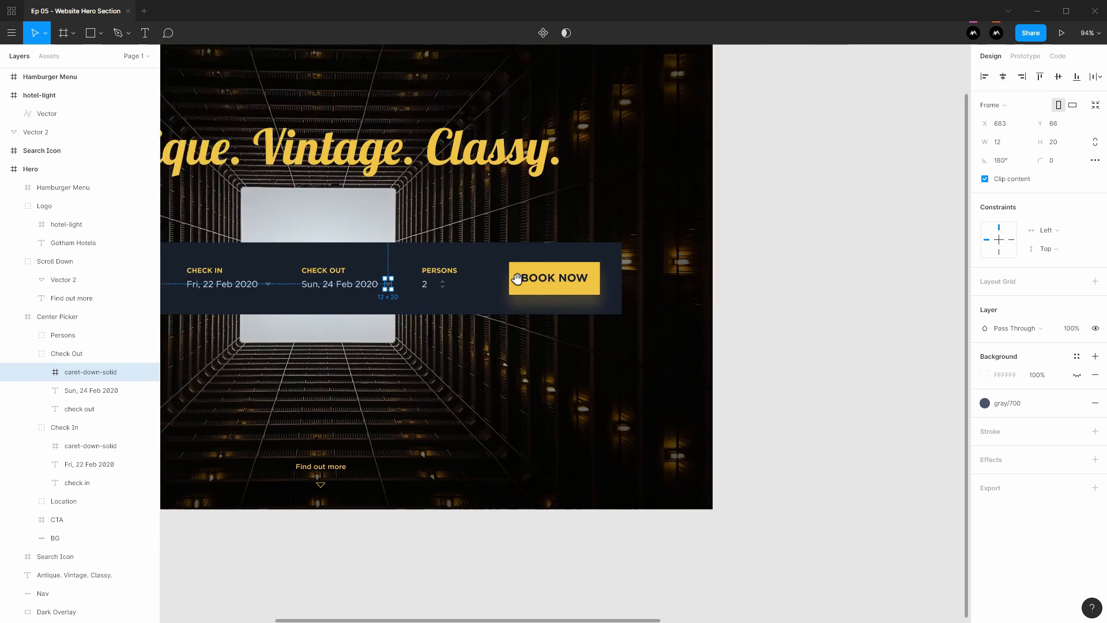
{"action": "scroll", "coordinate": [650, 249], "scroll_direction": "right", "scroll_amount": 5}
{"action": "left_click", "coordinate": [708, 255]}
{"action": "key", "text": "ctrl+v"}
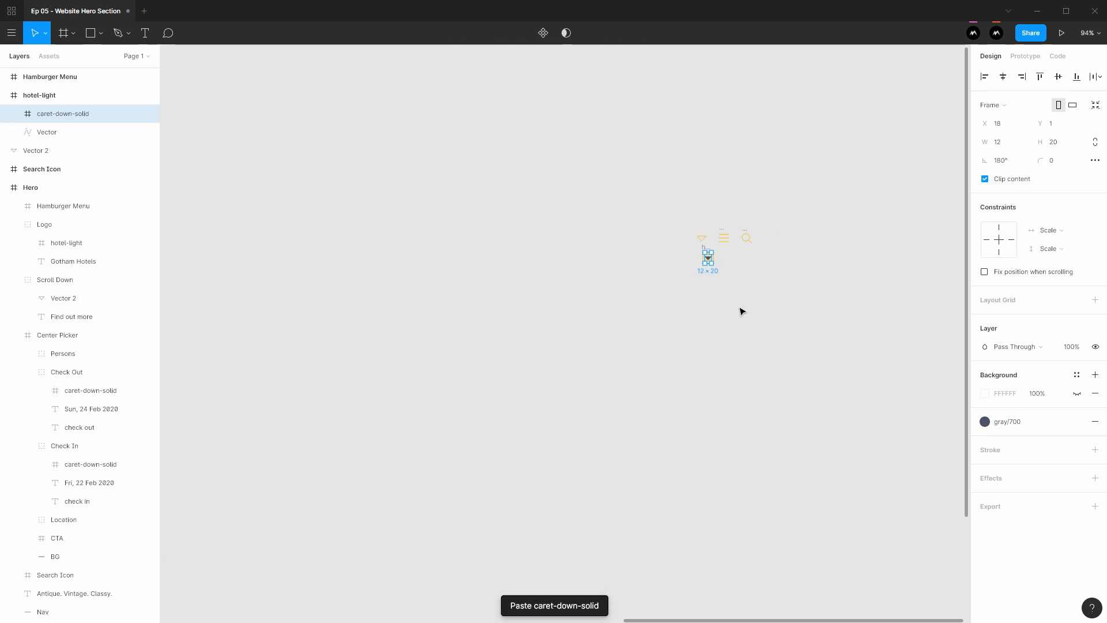
{"action": "key", "text": "ctrl+z"}
Step: Paste the caret-down-solid icon directly onto the canvas and place it beside the copied hotel icon
{"action": "key", "text": "Escape"}
{"action": "key", "text": "ctrl+v"}
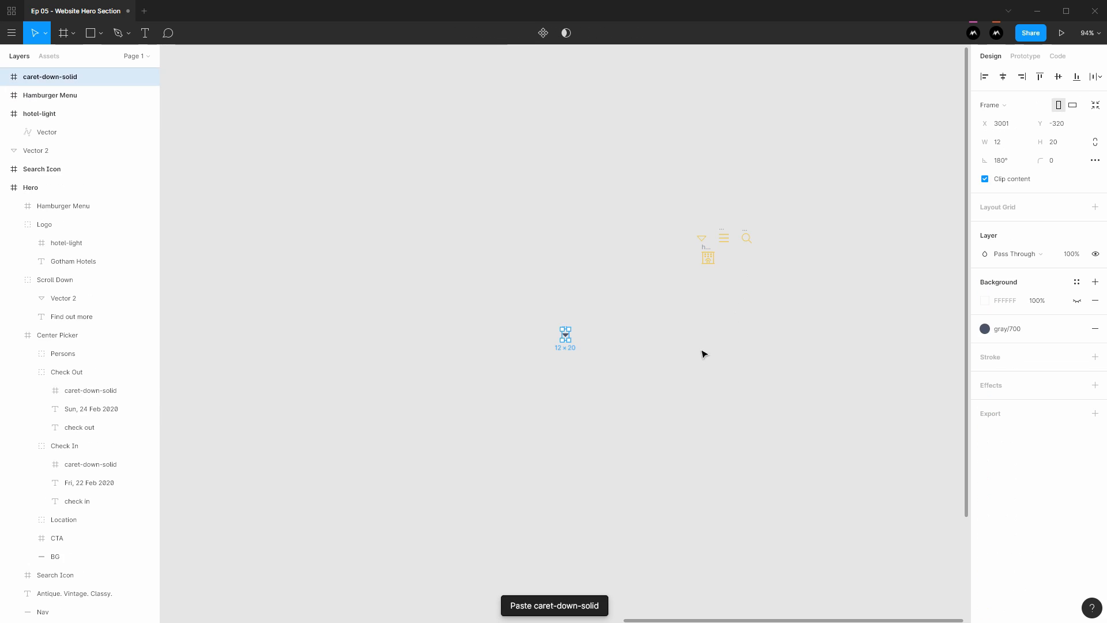
{"action": "left_click_drag", "start_coordinate": [568, 334], "coordinate": [726, 258]}
{"action": "left_click", "coordinate": [541, 348]}
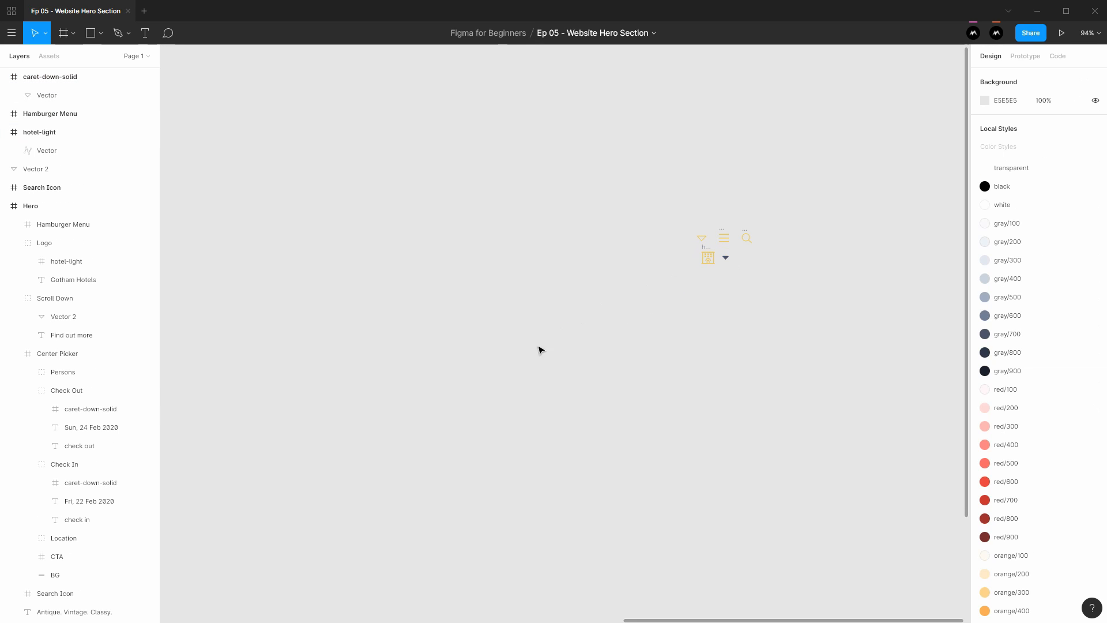
Step: Create a MacBook Pro frame of 1440 × 900 matching the Hero frame's size, and position it just below the copied icons
{"action": "left_click_drag", "start_coordinate": [230, 340], "coordinate": [971, 225]}
{"action": "left_click_drag", "start_coordinate": [660, 228], "coordinate": [658, 201]}
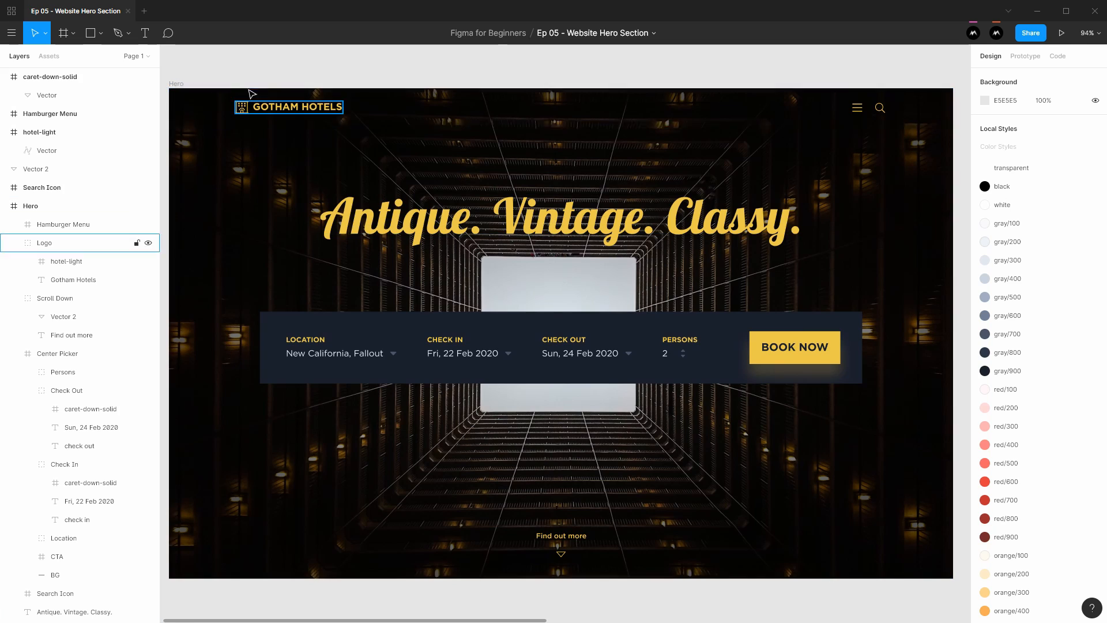
{"action": "left_click", "coordinate": [179, 85]}
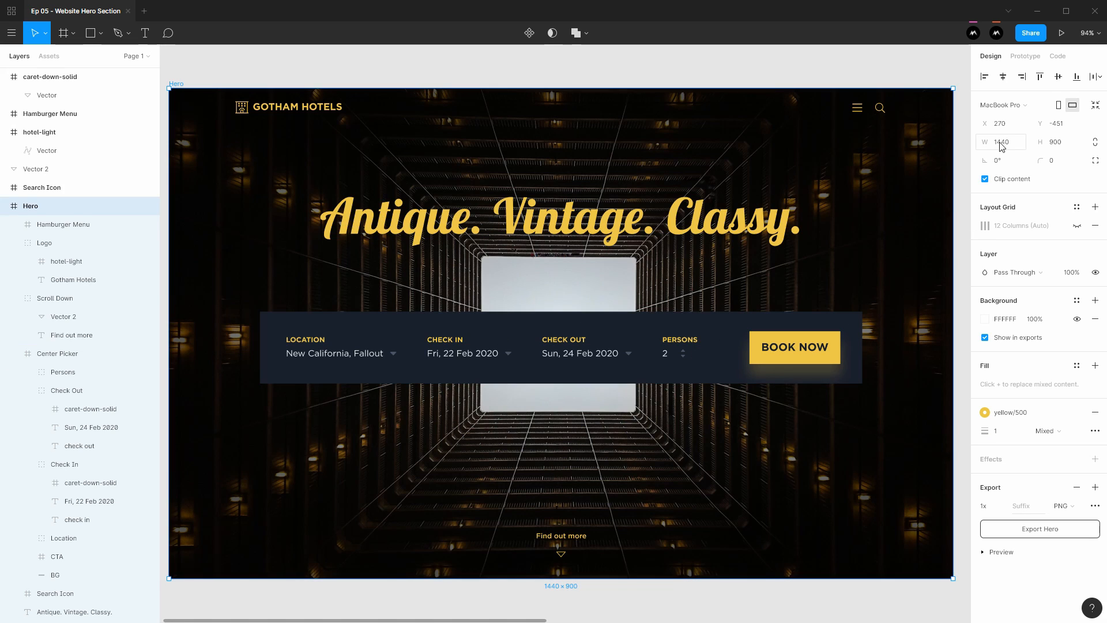
{"action": "left_click", "coordinate": [869, 82]}
{"action": "left_click_drag", "start_coordinate": [914, 135], "coordinate": [474, 185]}
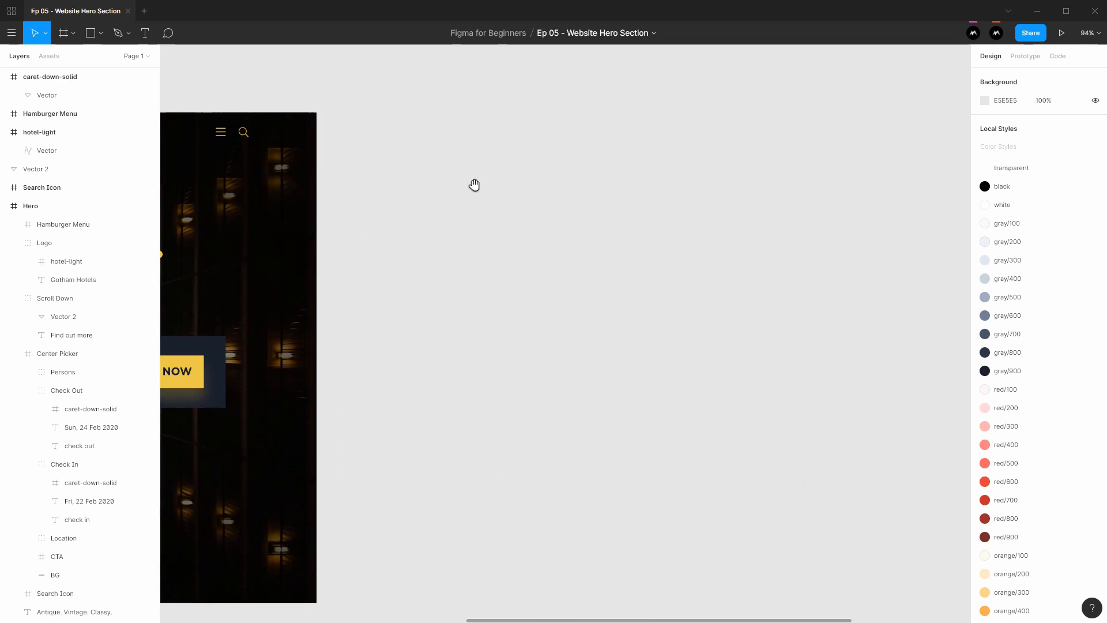
{"action": "left_click_drag", "start_coordinate": [658, 182], "coordinate": [287, 188]}
{"action": "left_click_drag", "start_coordinate": [540, 174], "coordinate": [320, 184]}
{"action": "left_click_drag", "start_coordinate": [573, 170], "coordinate": [232, 153]}
{"action": "left_click_drag", "start_coordinate": [365, 149], "coordinate": [446, 152]}
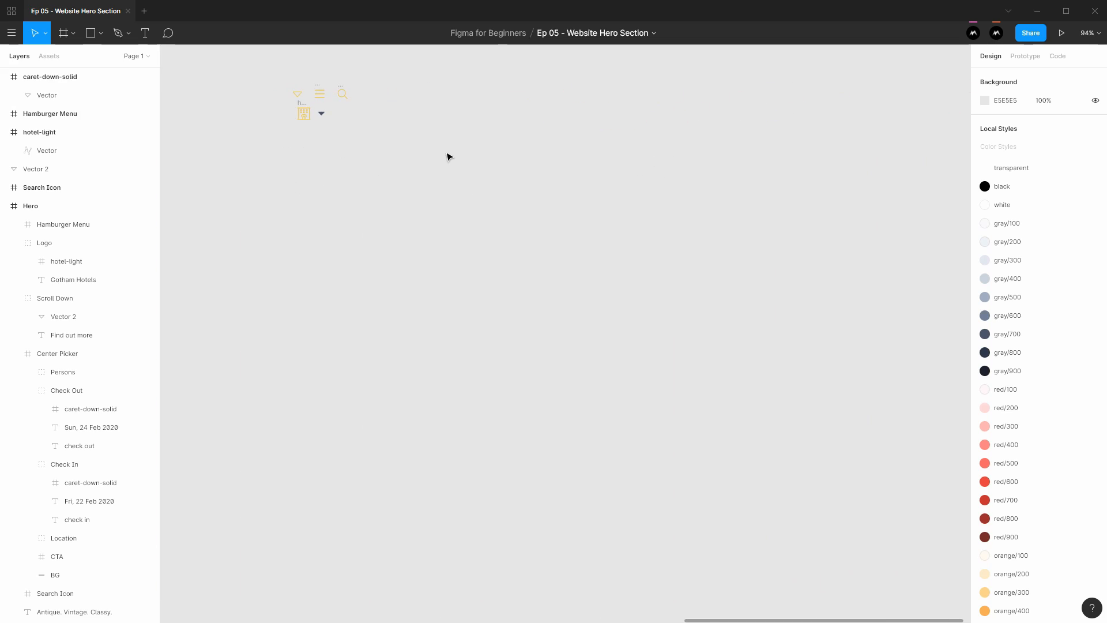
{"action": "key", "text": "f"}
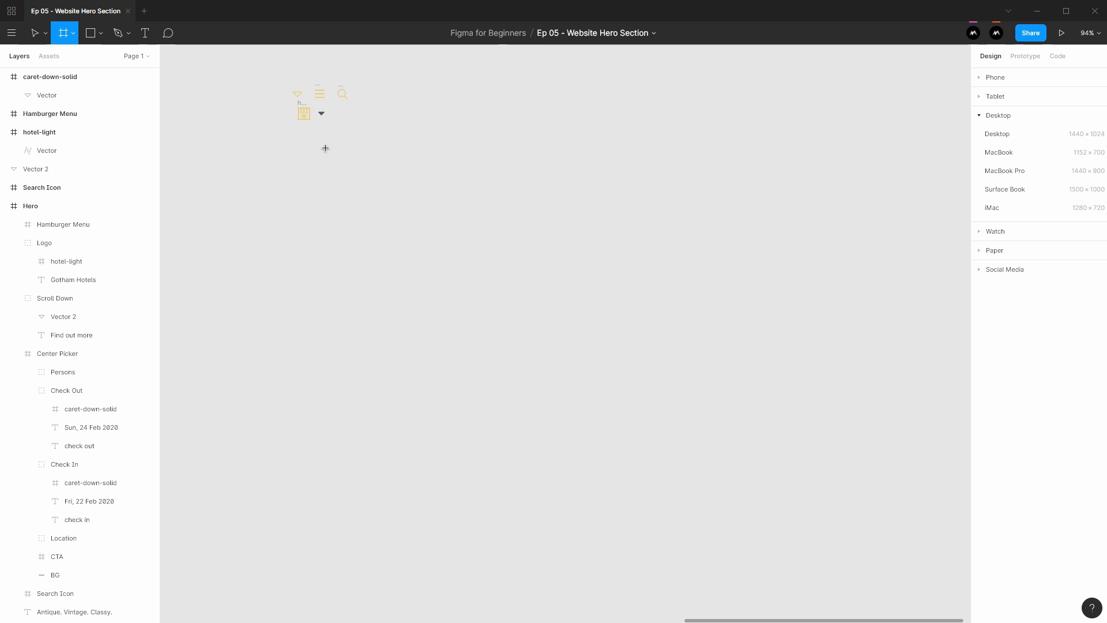
{"action": "left_click", "coordinate": [998, 172]}
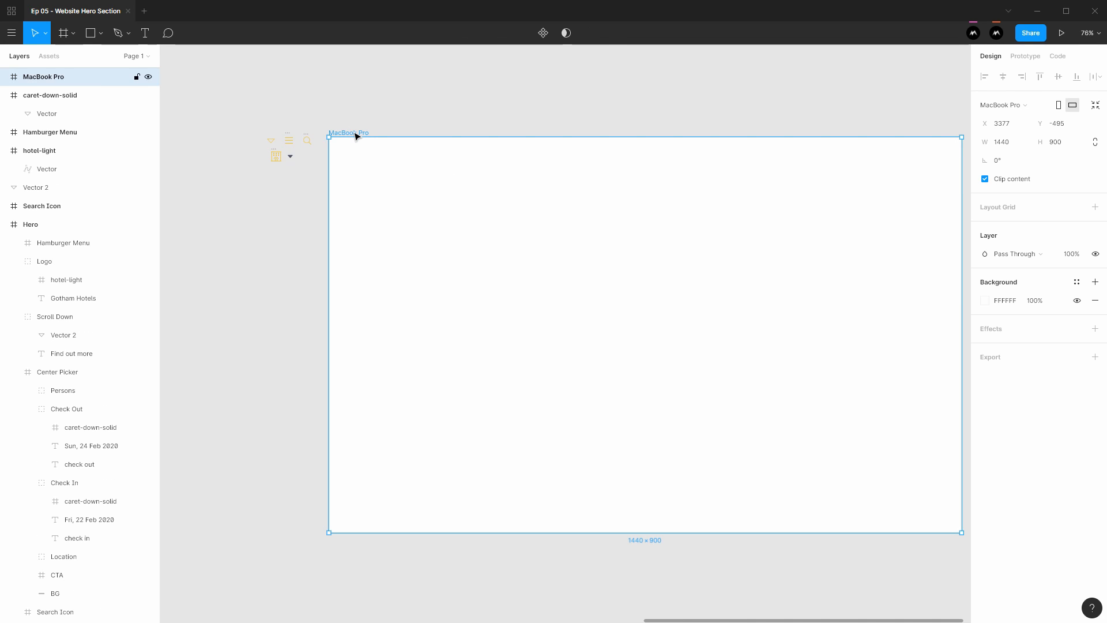
{"action": "left_click_drag", "start_coordinate": [356, 133], "coordinate": [298, 179]}
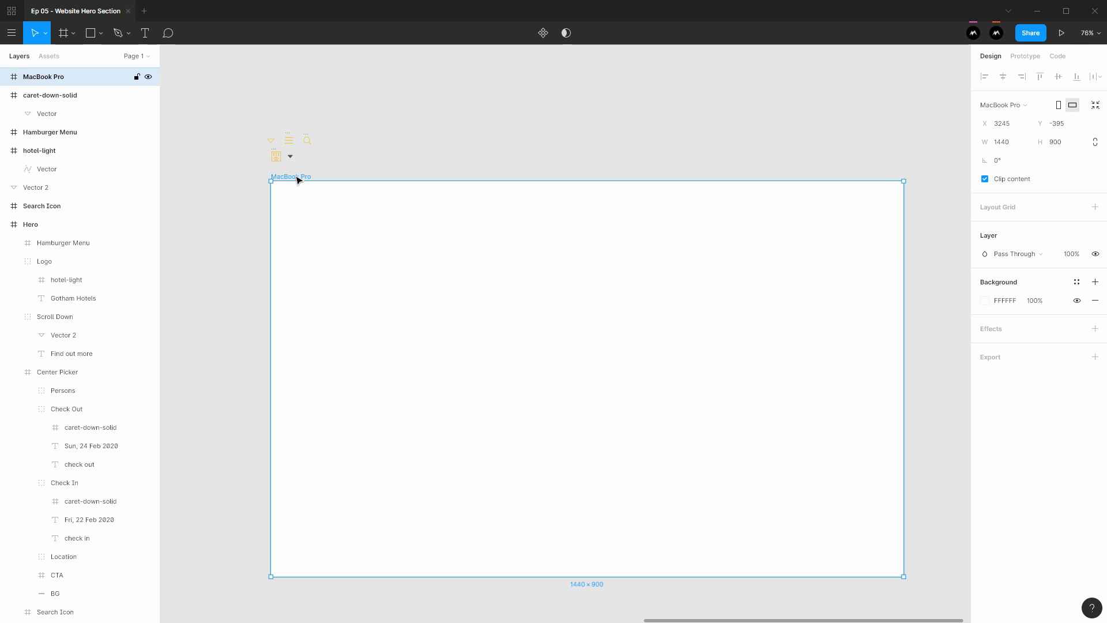
Step: Rename the new MacBook Pro frame as Home
{"action": "double_click", "coordinate": [62, 80]}
{"action": "type", "text": "Home"}
{"action": "key", "text": "Return"}
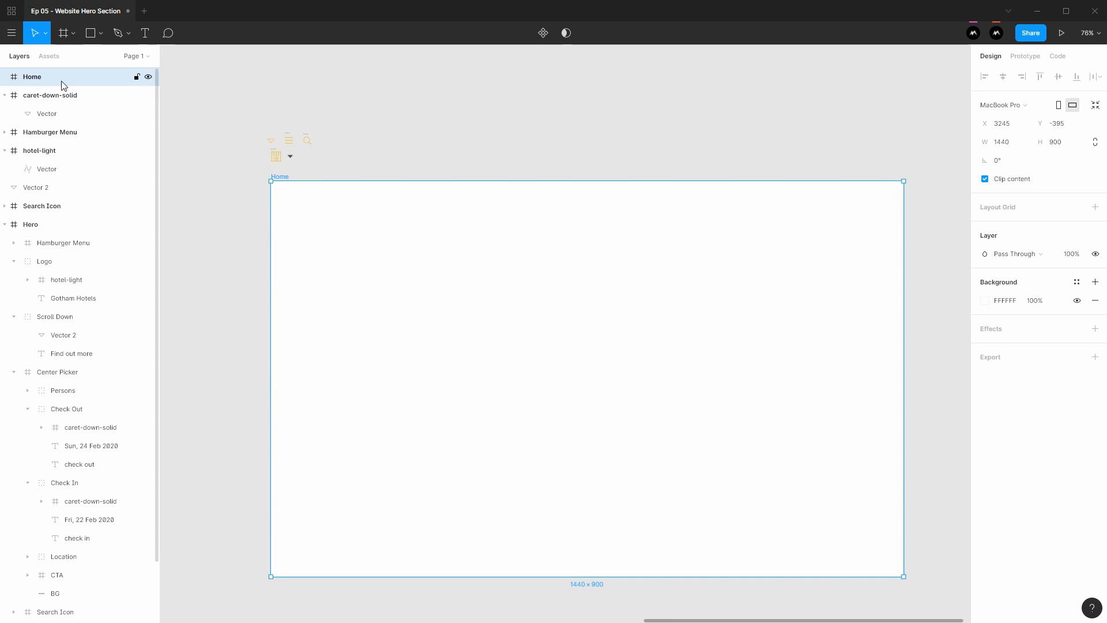
{"action": "left_click", "coordinate": [455, 119]}
{"action": "left_click_drag", "start_coordinate": [428, 152], "coordinate": [409, 108]}
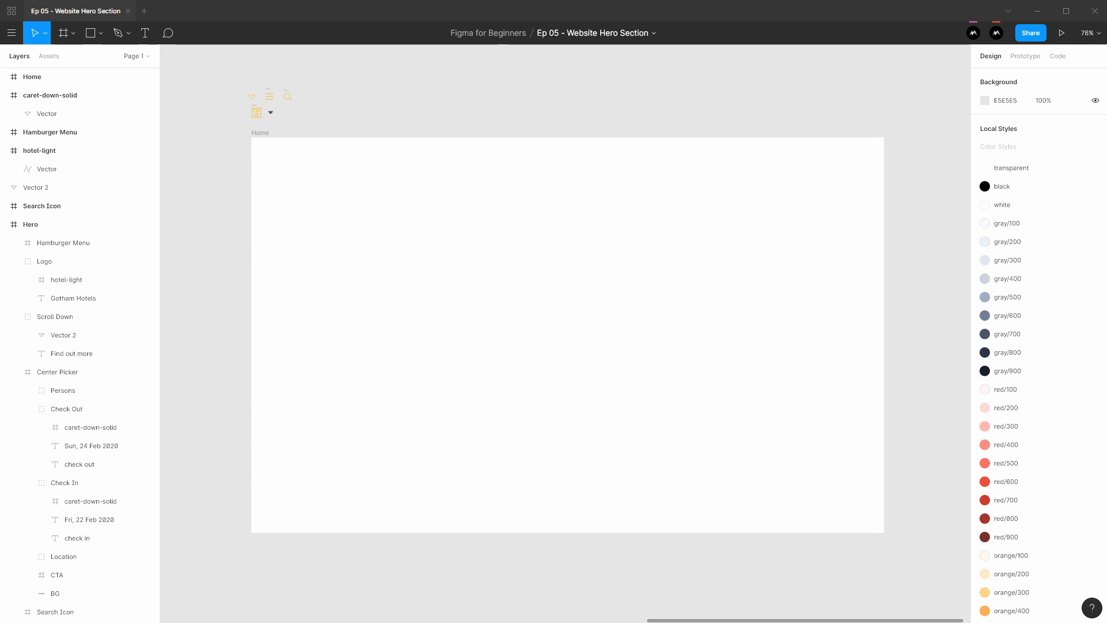
{"action": "left_click", "coordinate": [641, 13]}
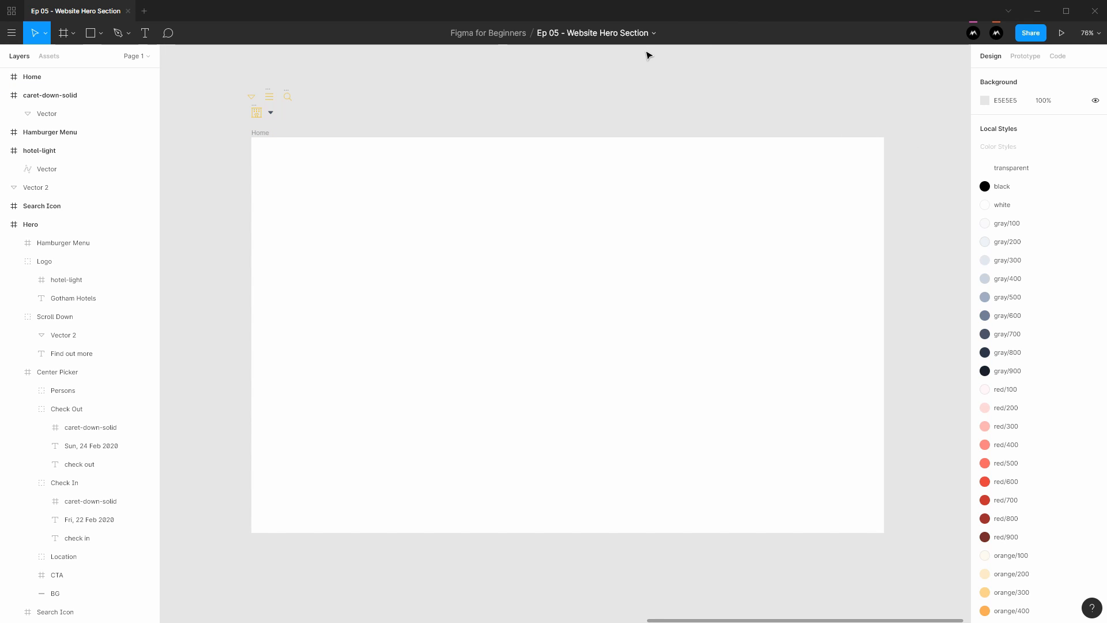
{"action": "key", "text": "ctrl+v"}
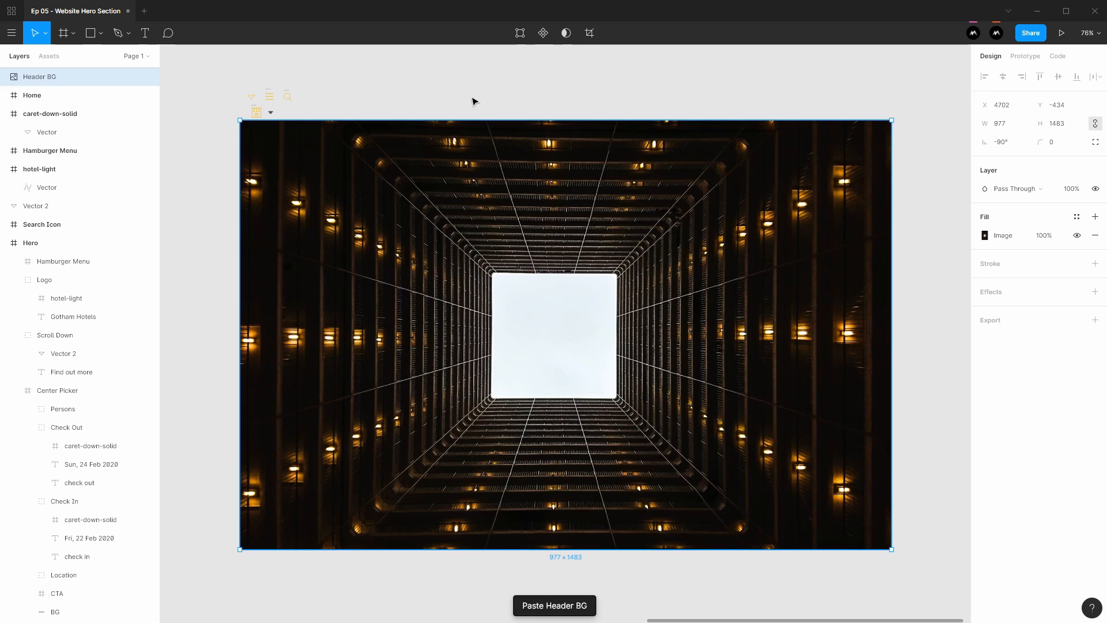
{"action": "key", "text": "ctrl+z"}
Step: Paste the copied Header BG image inside the Home frame
{"action": "left_click", "coordinate": [267, 139]}
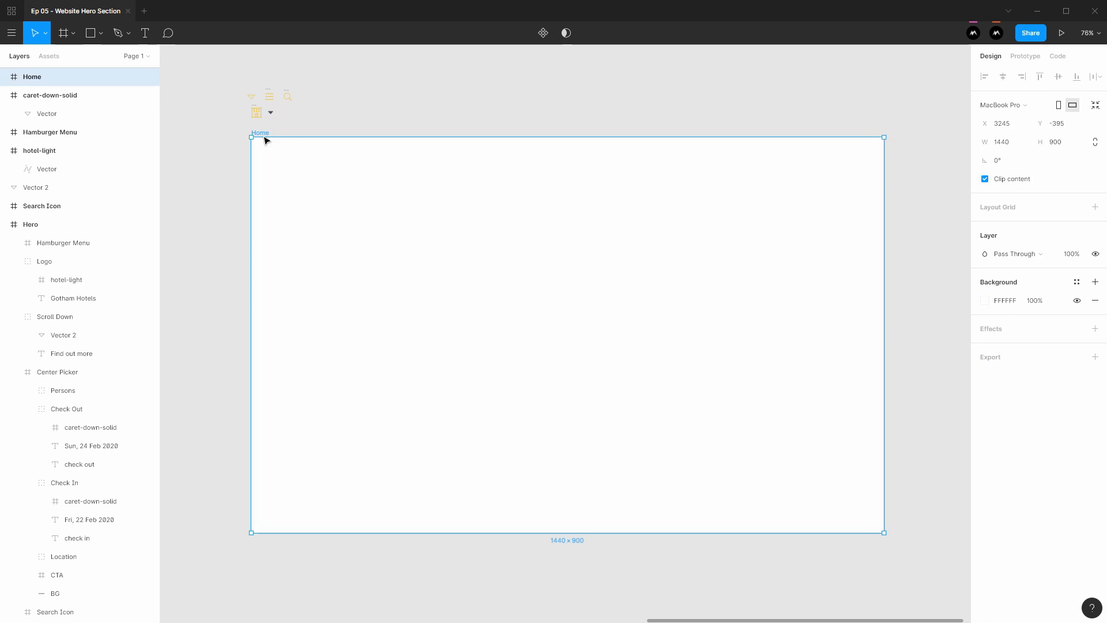
{"action": "key", "text": "ctrl+v"}
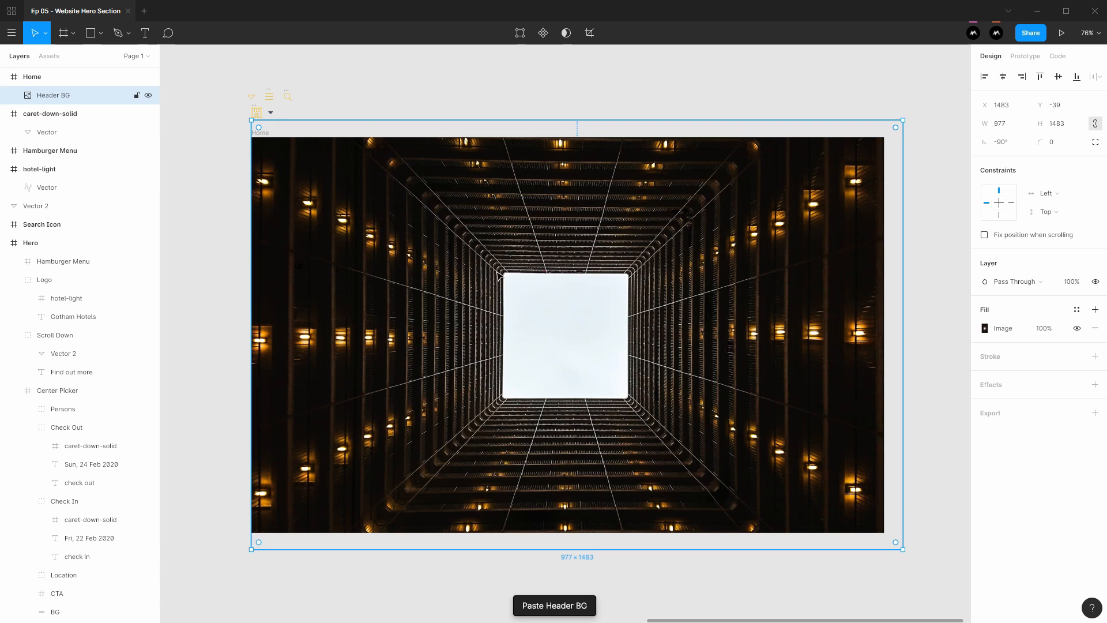
{"action": "left_click", "coordinate": [939, 284]}
{"action": "scroll", "coordinate": [700, 198], "scroll_direction": "down", "scroll_amount": 2}
{"action": "scroll", "coordinate": [309, 141], "scroll_direction": "left", "scroll_amount": 1}
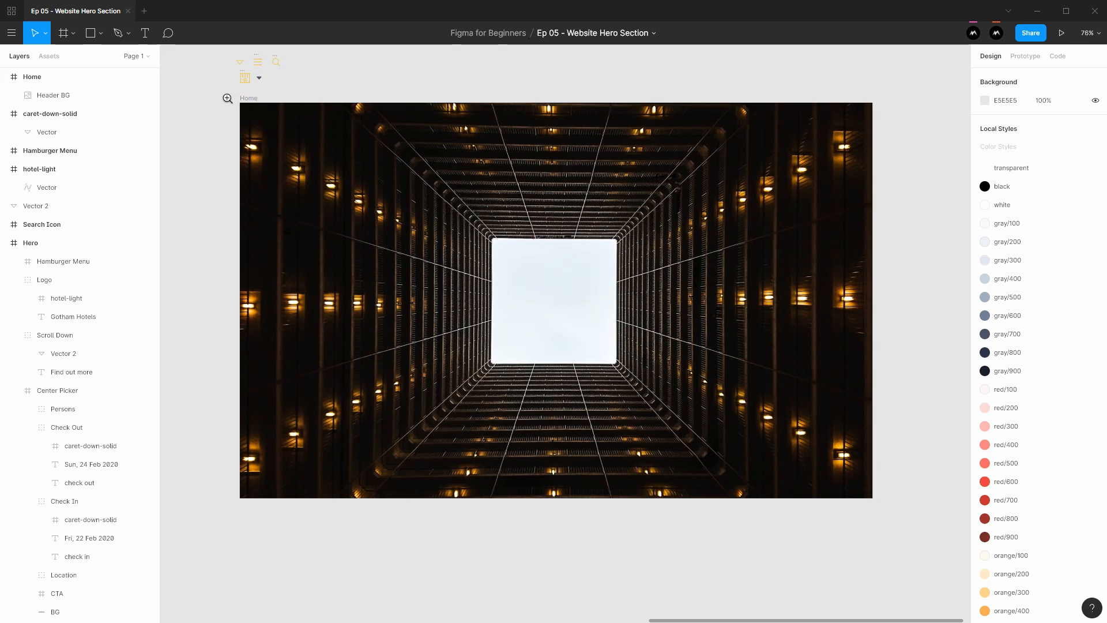
{"action": "left_click_drag", "start_coordinate": [231, 97], "coordinate": [840, 482]}
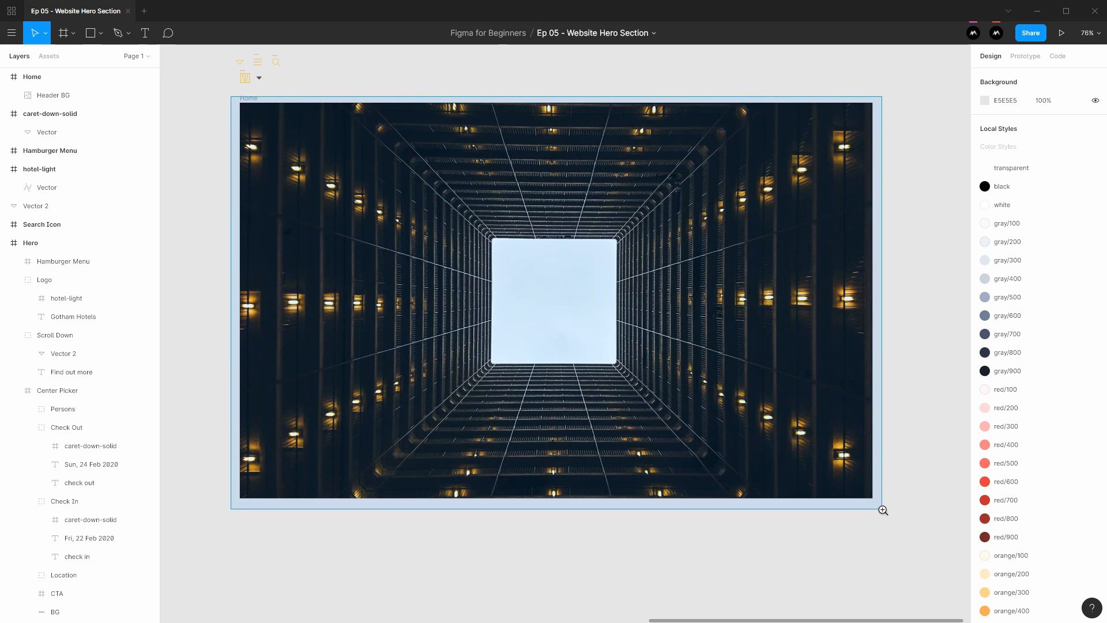
{"action": "key", "text": "shift+2"}
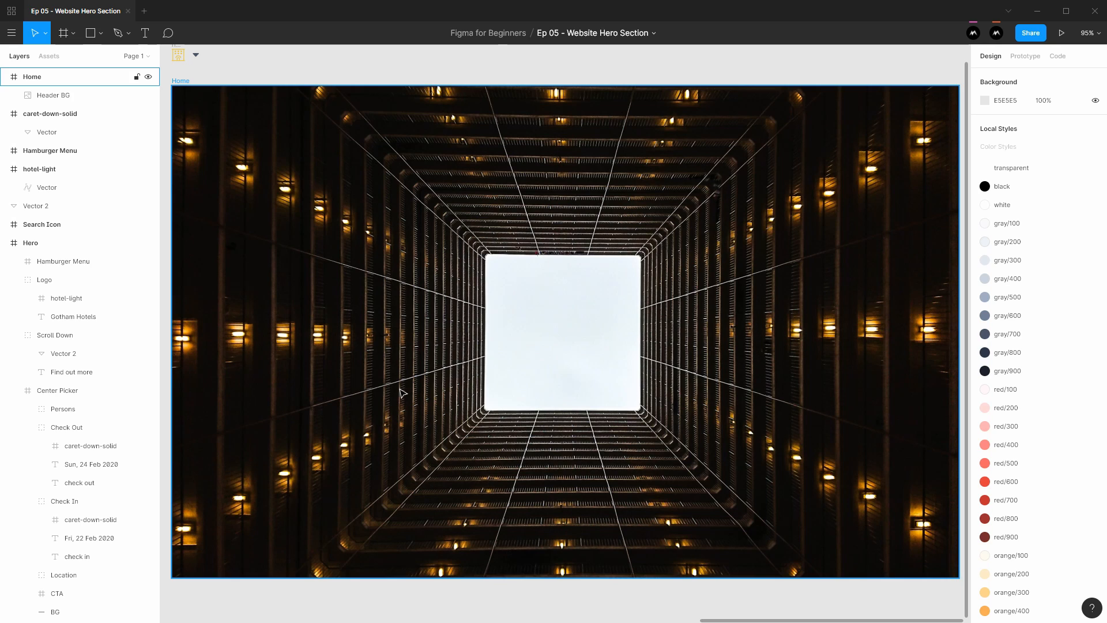
Step: Draw a 1440 × 900 rectangle covering the whole Home frame above the background image and name it Darken
{"action": "left_click", "coordinate": [753, 72]}
{"action": "left_click", "coordinate": [354, 171]}
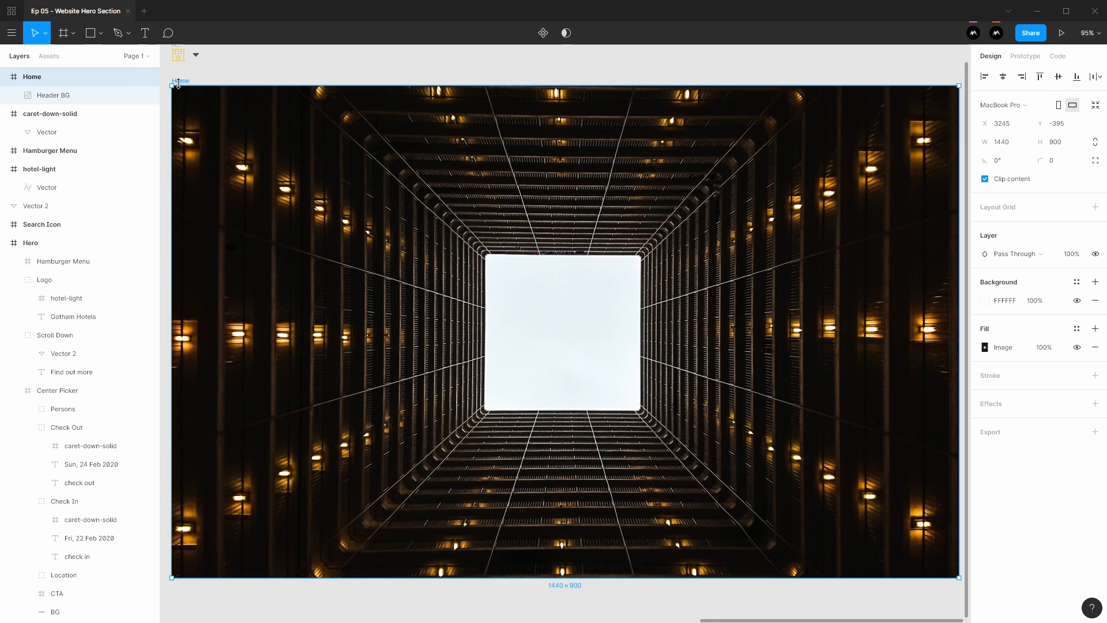
{"action": "key", "text": "r"}
{"action": "left_click_drag", "start_coordinate": [171, 85], "coordinate": [958, 576]}
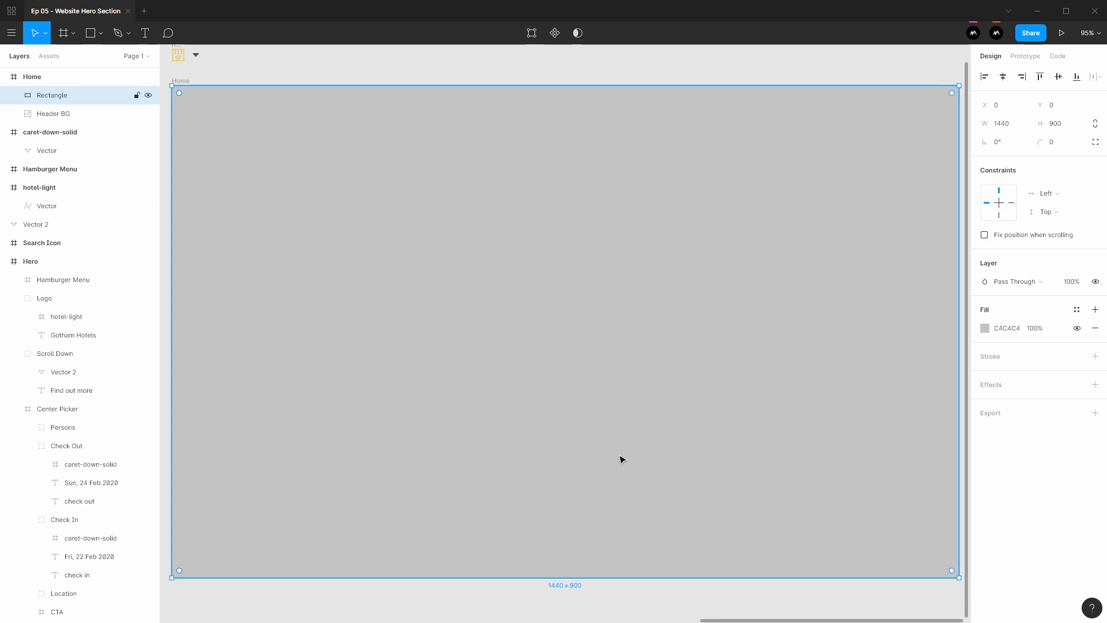
{"action": "double_click", "coordinate": [48, 96]}
{"action": "type", "text": "Darken"}
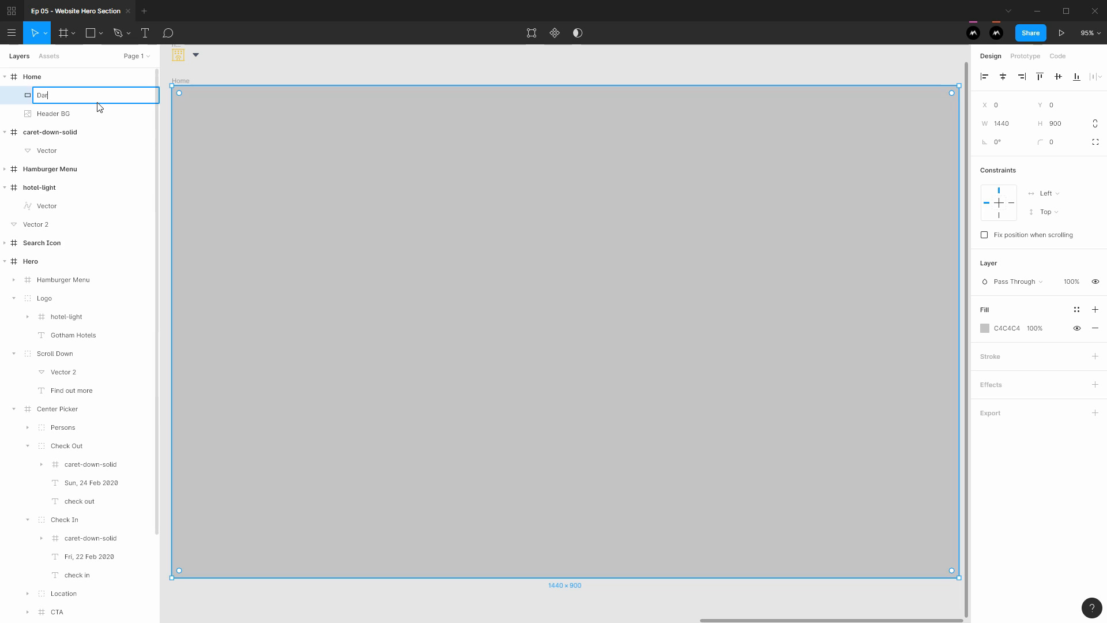
{"action": "key", "text": "Return"}
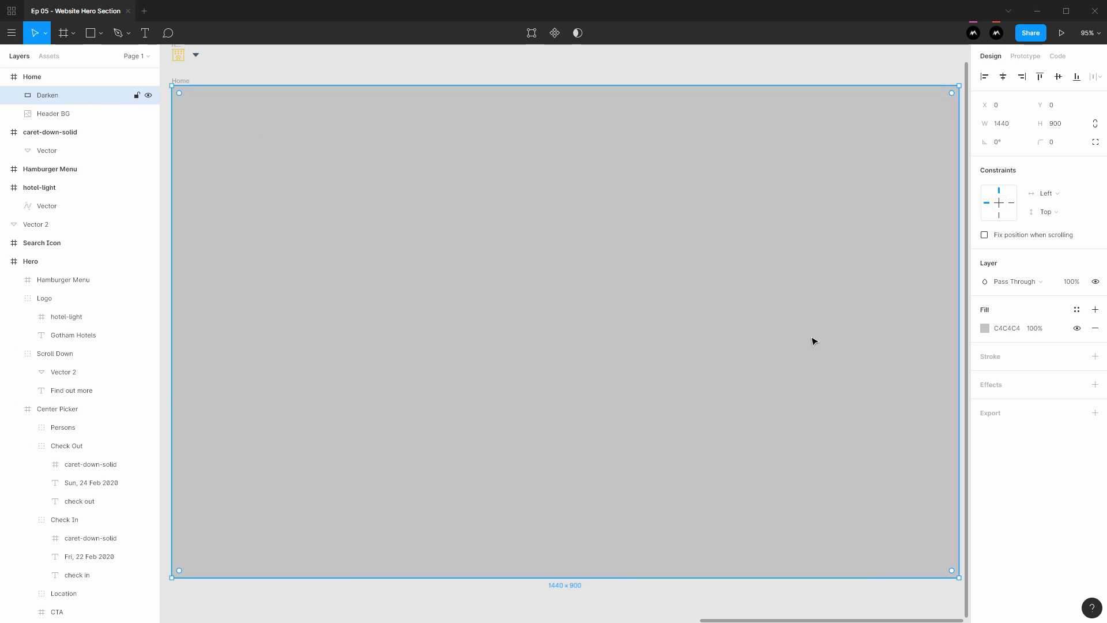
Step: Change the Darken rectangle's fill to a radial gradient and make both of its colour stops black
{"action": "left_click", "coordinate": [985, 328]}
{"action": "left_click", "coordinate": [869, 327]}
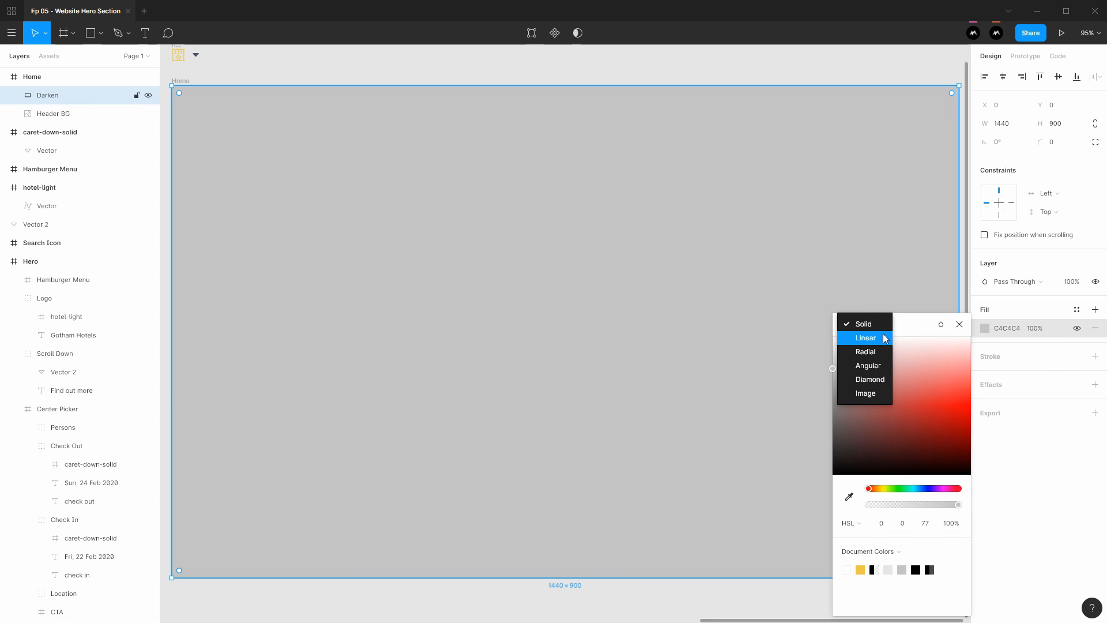
{"action": "left_click", "coordinate": [854, 351]}
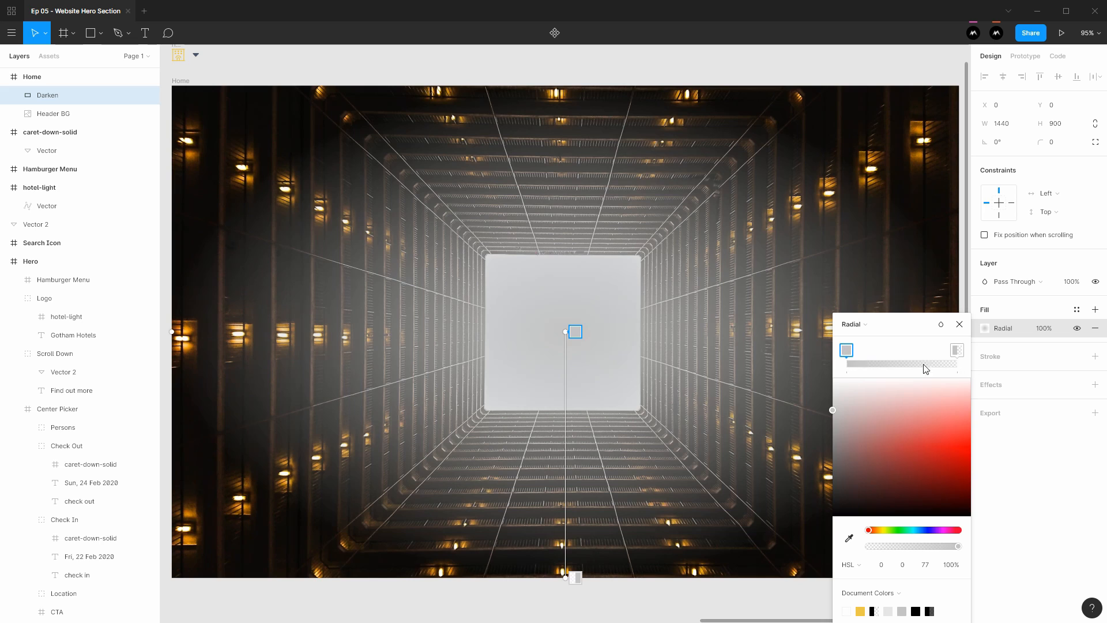
{"action": "left_click", "coordinate": [846, 427]}
{"action": "left_click", "coordinate": [833, 515]}
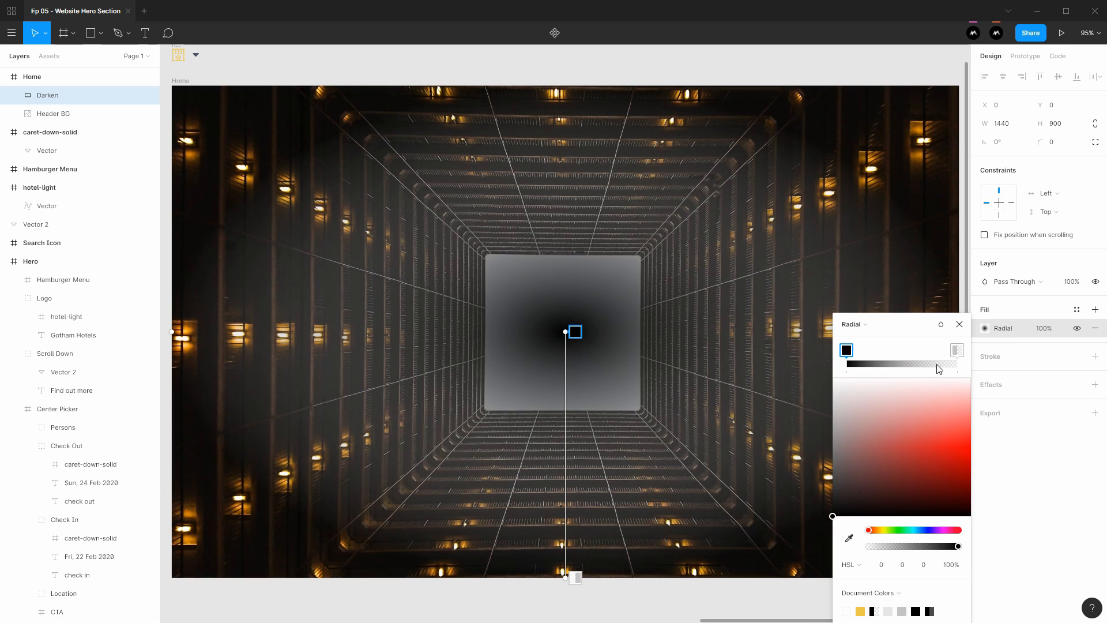
{"action": "left_click", "coordinate": [957, 350]}
{"action": "left_click", "coordinate": [833, 515]}
{"action": "left_click", "coordinate": [846, 350]}
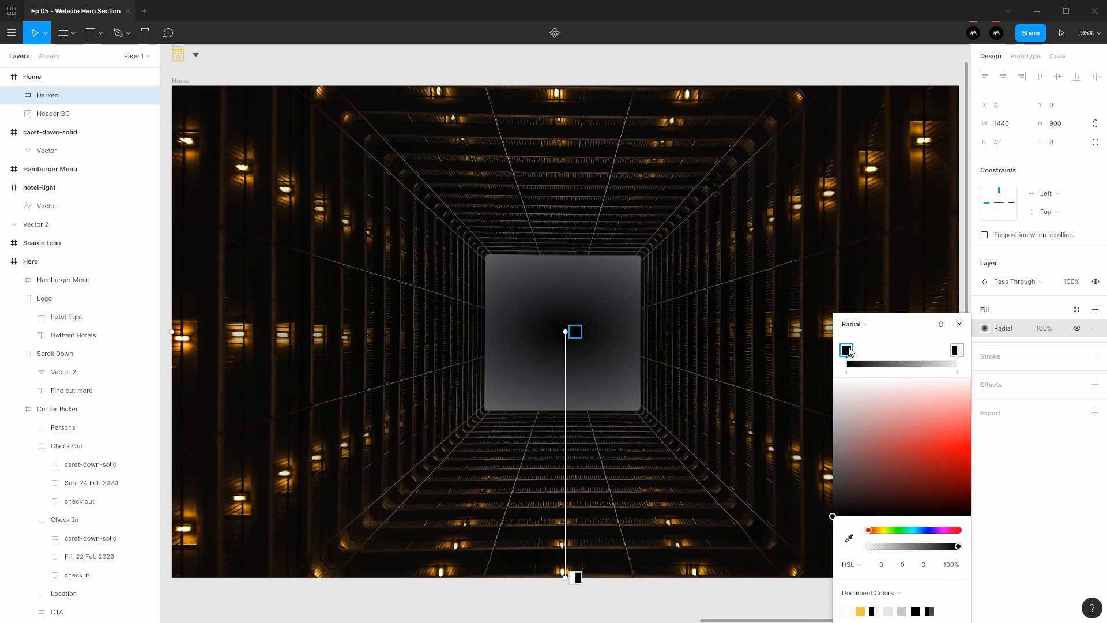
Step: Reverse the radial gradient so its centre is transparent and its outer edge black, and set the outer stop's opacity to 65%
{"action": "left_click_drag", "start_coordinate": [846, 350], "coordinate": [960, 362]}
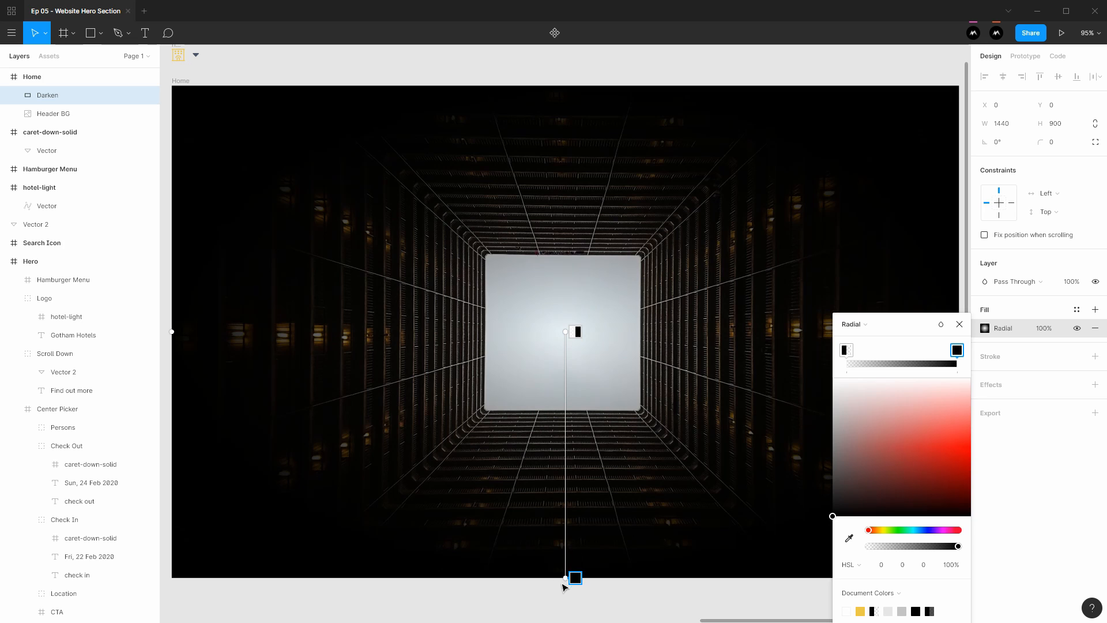
{"action": "mouse_move", "coordinate": [579, 577]}
{"action": "left_mouse_down"}
{"action": "mouse_move", "coordinate": [588, 379]}
{"action": "mouse_move", "coordinate": [620, 583]}
{"action": "mouse_move", "coordinate": [586, 386]}
{"action": "mouse_move", "coordinate": [615, 509]}
{"action": "mouse_move", "coordinate": [570, 577]}
{"action": "left_mouse_up"}
{"action": "left_click", "coordinate": [960, 566]}
{"action": "type", "text": "65"}
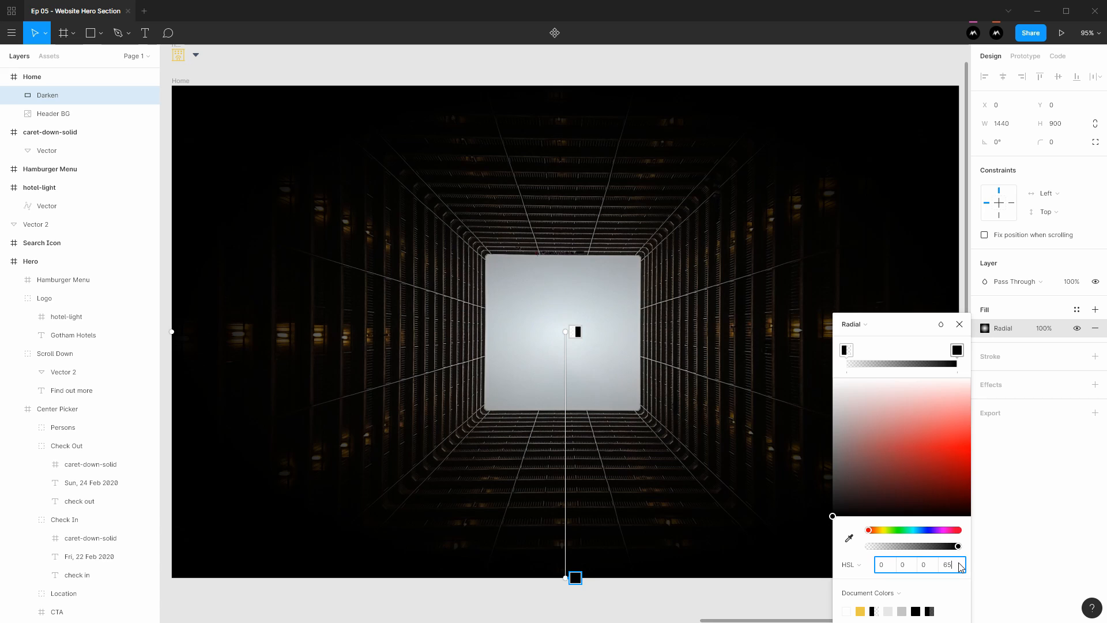
{"action": "key", "text": "Return"}
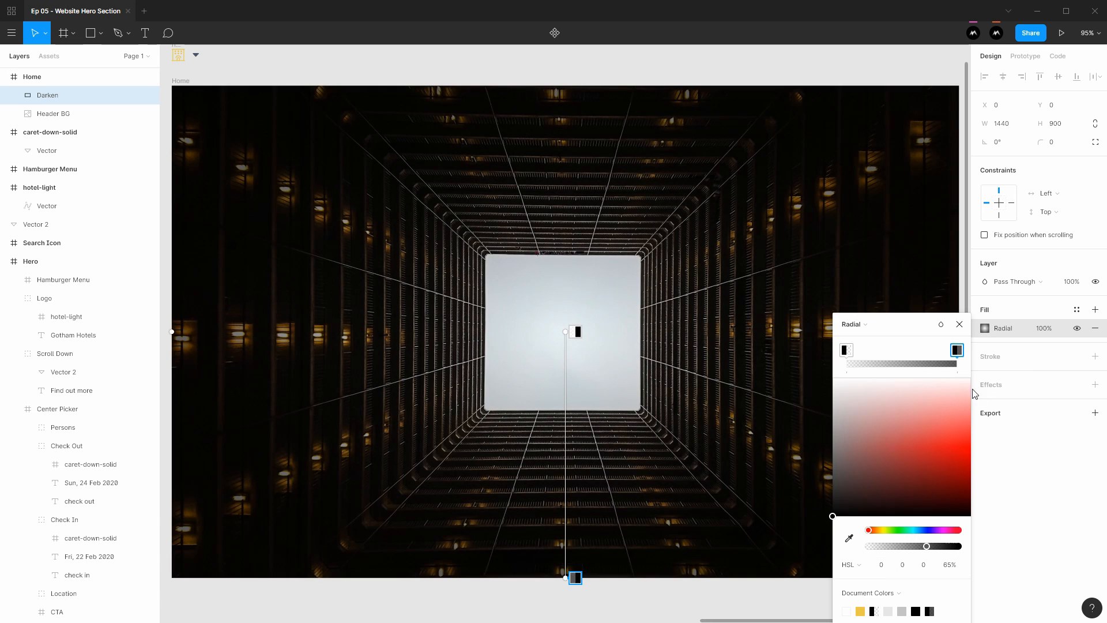
{"action": "left_click", "coordinate": [959, 324]}
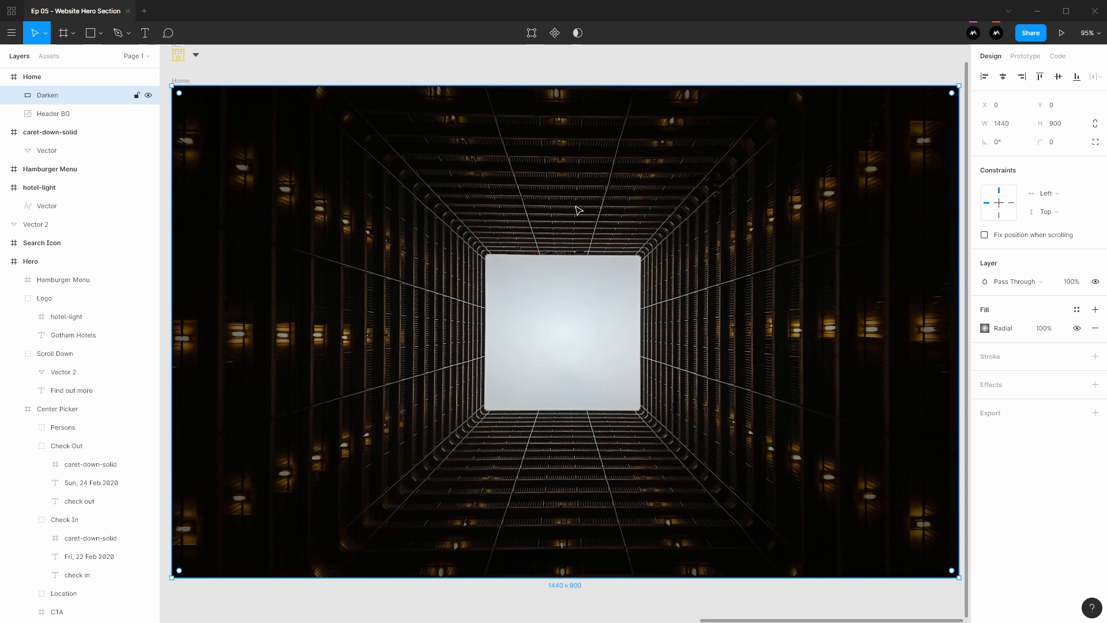
Step: Add the text "Font" in the Home frame, above and left of the white square, and set its font to Lobster
{"action": "left_click", "coordinate": [422, 69]}
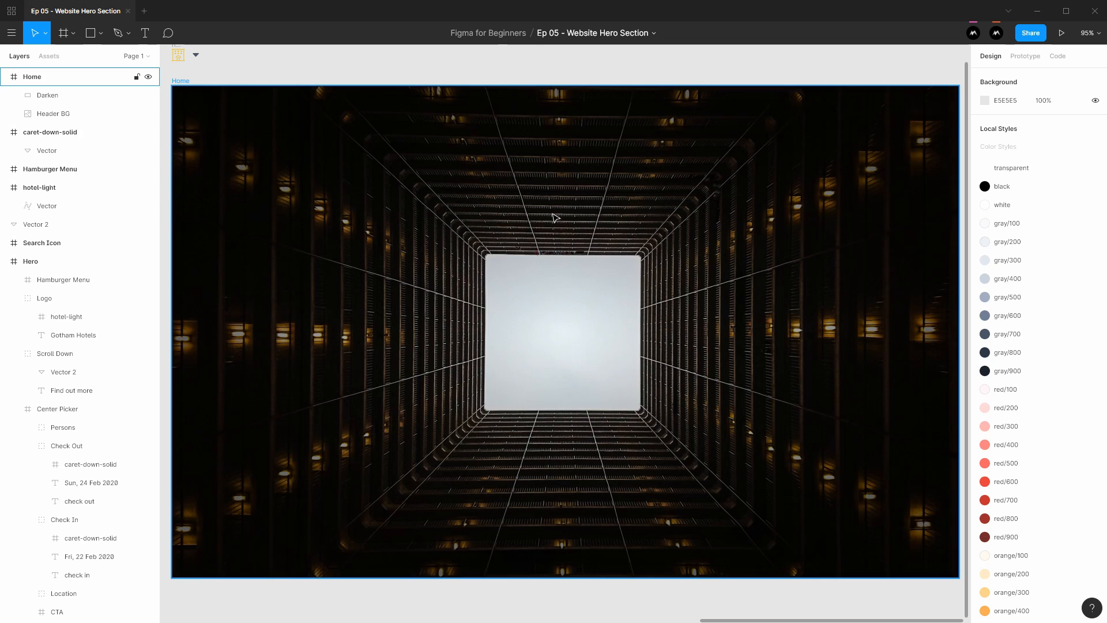
{"action": "key", "text": "t"}
{"action": "left_click", "coordinate": [443, 232]}
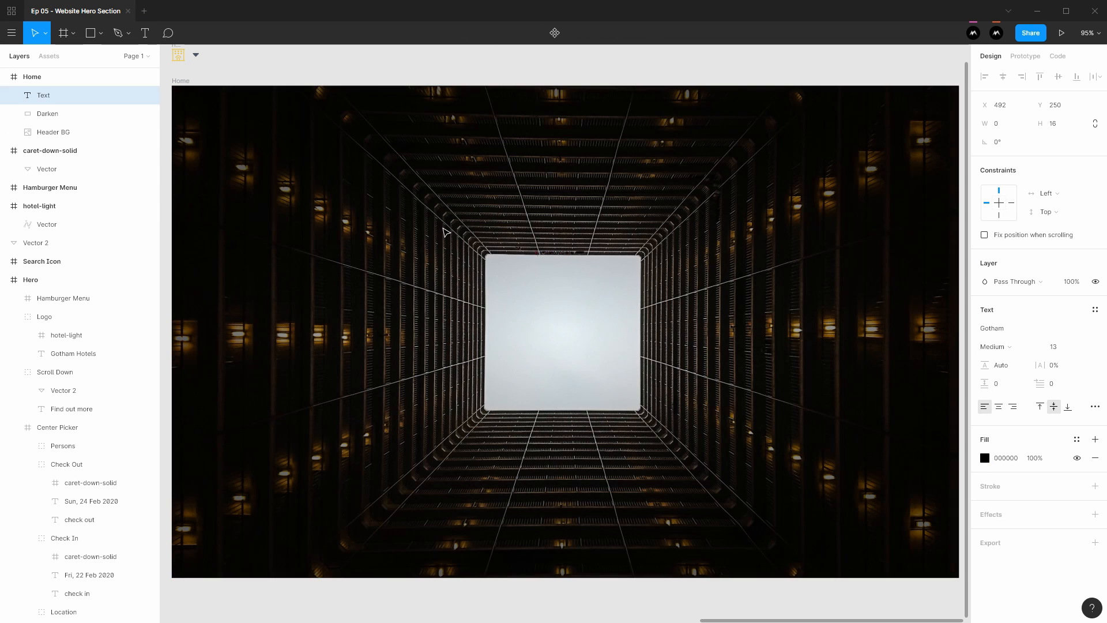
{"action": "type", "text": "Font"}
{"action": "left_click", "coordinate": [1077, 333]}
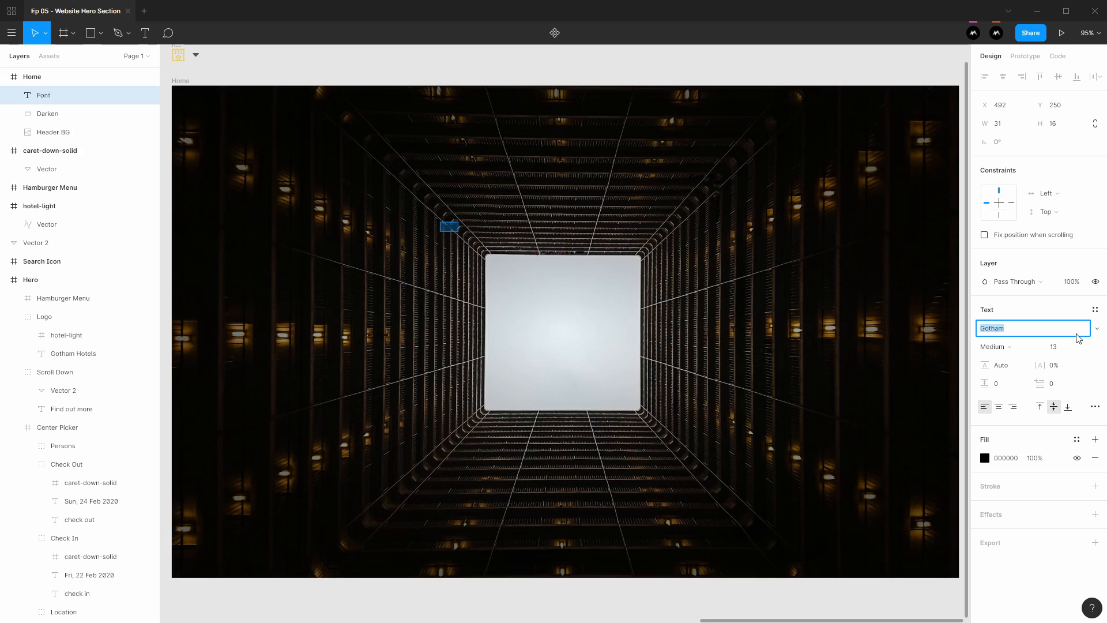
{"action": "type", "text": "Lobster"}
{"action": "key", "text": "Return"}
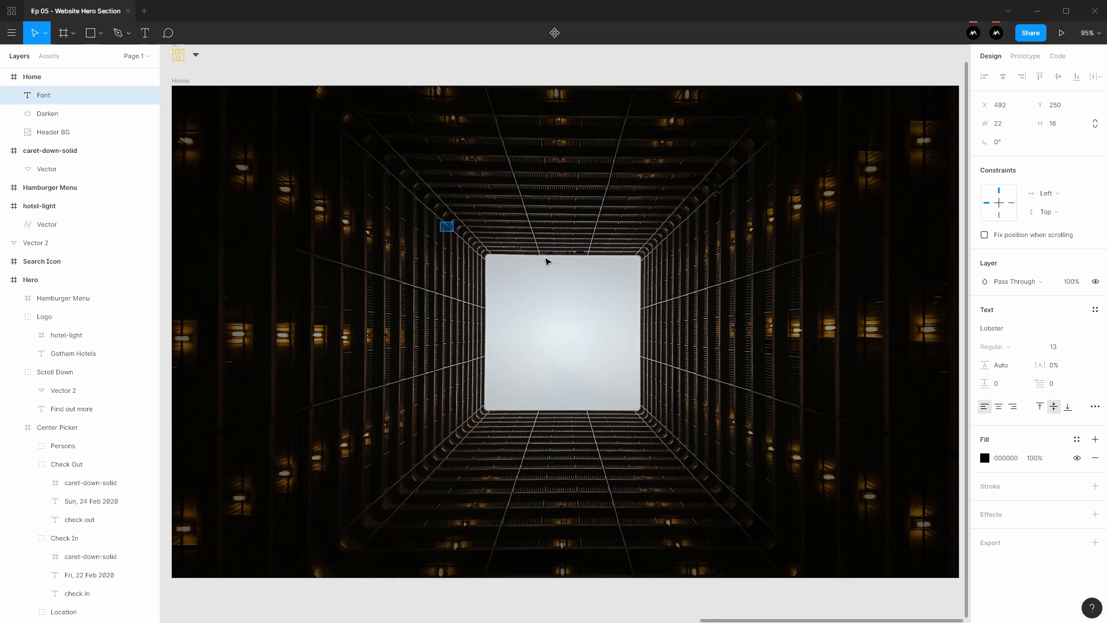
{"action": "left_click", "coordinate": [1087, 333]}
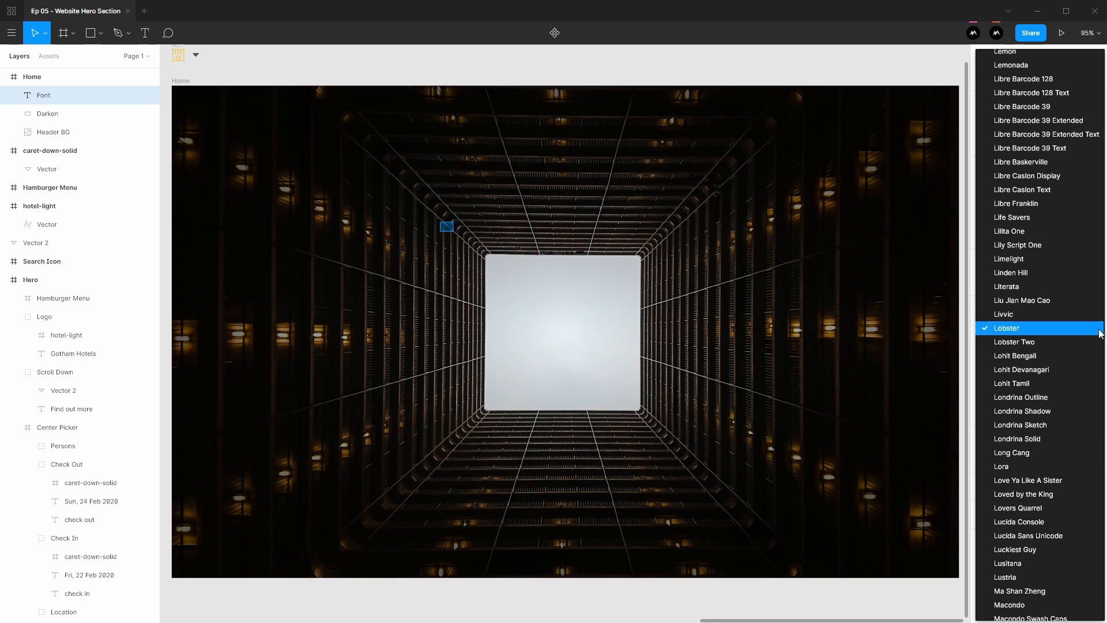
{"action": "left_click", "coordinate": [1075, 330]}
Step: Set the "Font" text's size to 70, and enlarge it to 90
{"action": "left_click", "coordinate": [1052, 348]}
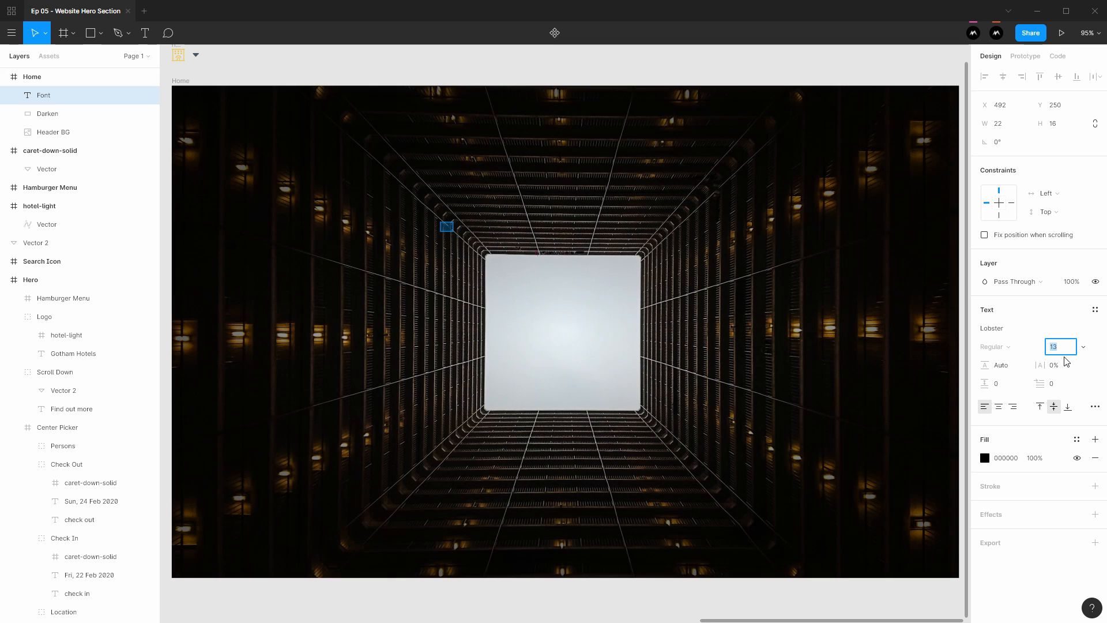
{"action": "type", "text": "70"}
{"action": "key", "text": "Return"}
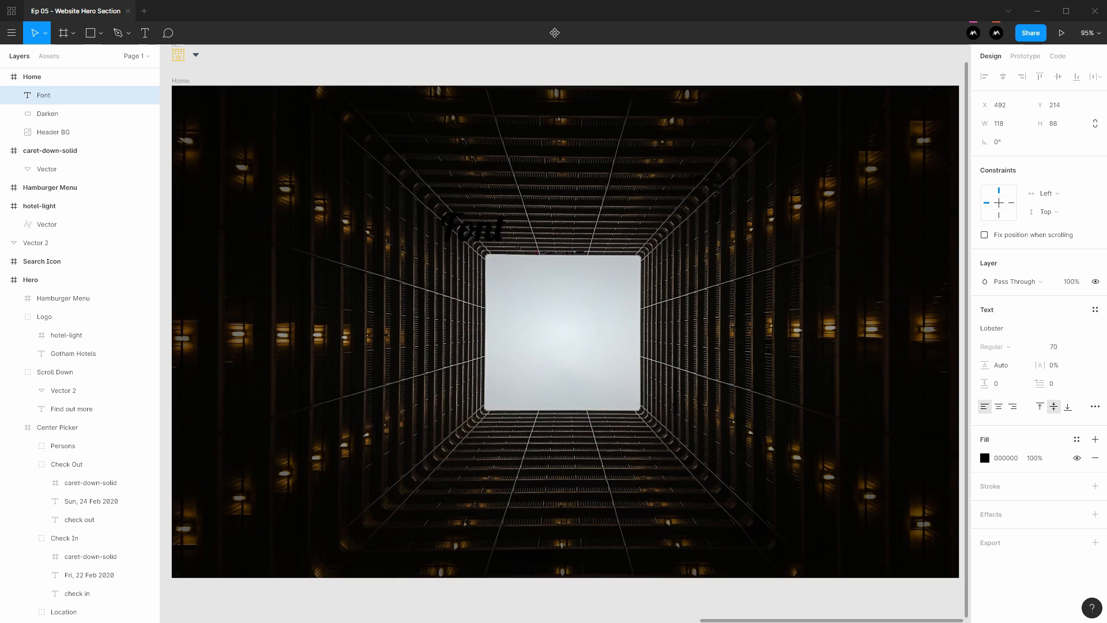
{"action": "key", "text": "Return"}
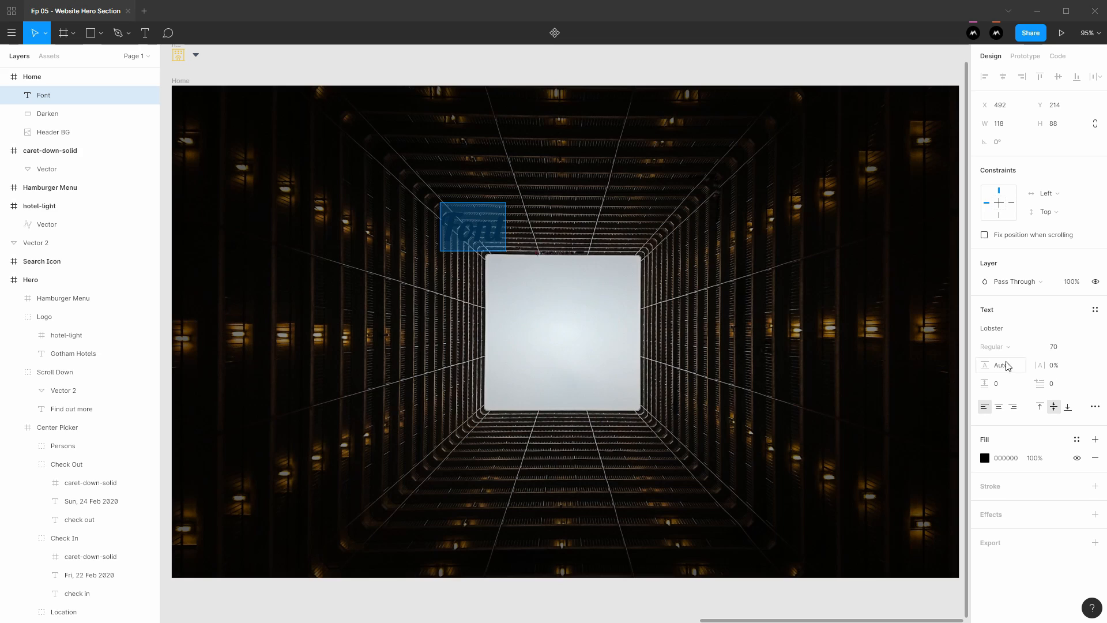
{"action": "left_click", "coordinate": [1053, 349]}
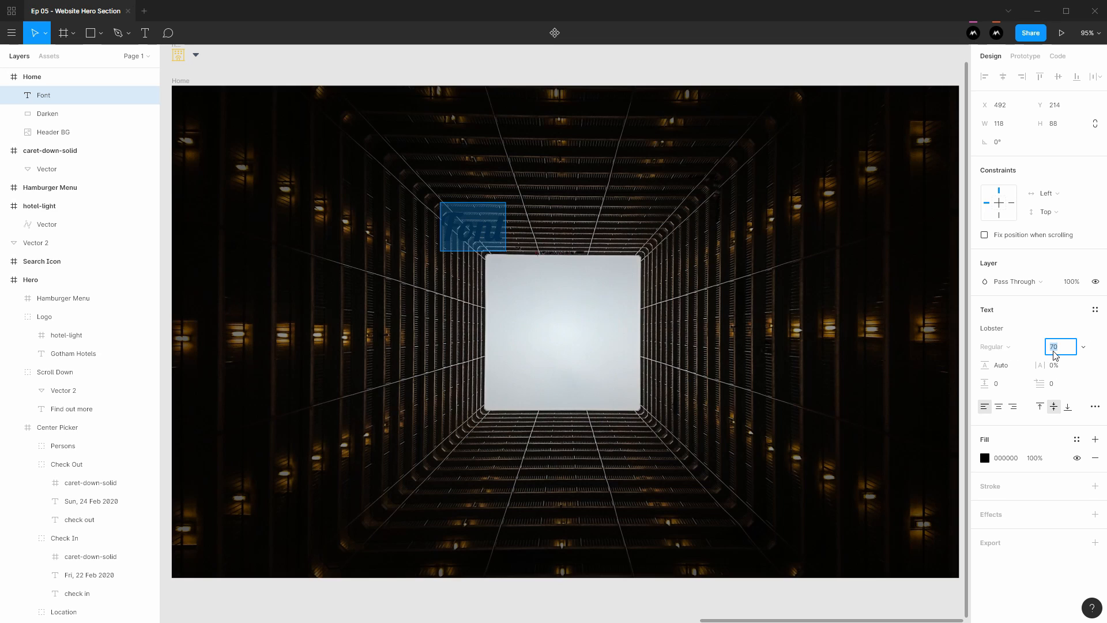
{"action": "type", "text": "90"}
{"action": "key", "text": "Return"}
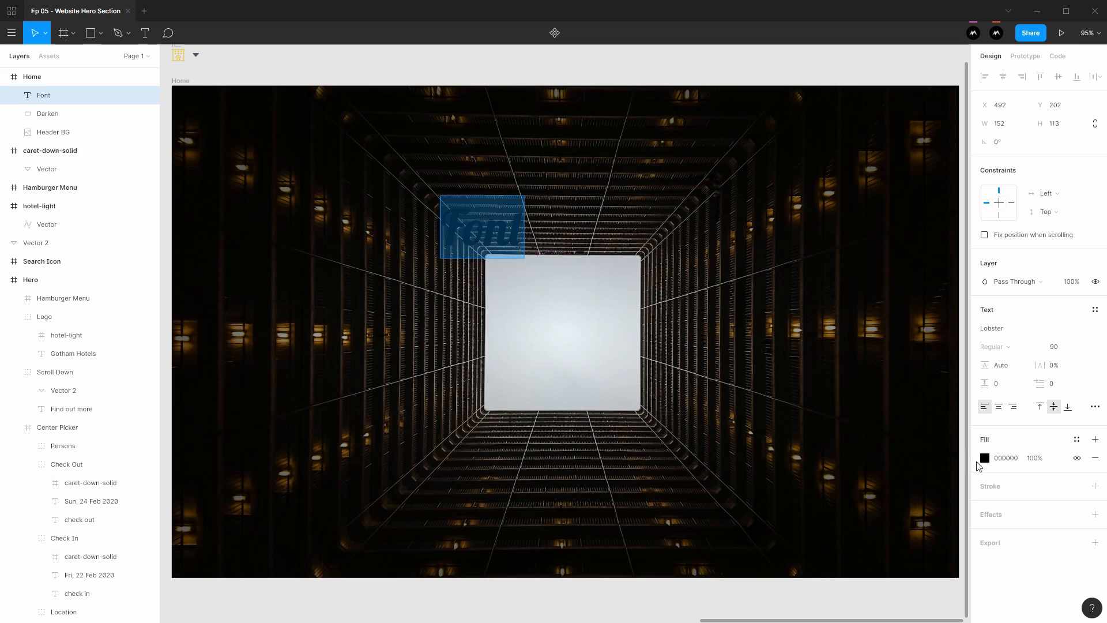
Step: Fill the "Font" text with the yellow/500 colour style
{"action": "left_click", "coordinate": [1076, 439]}
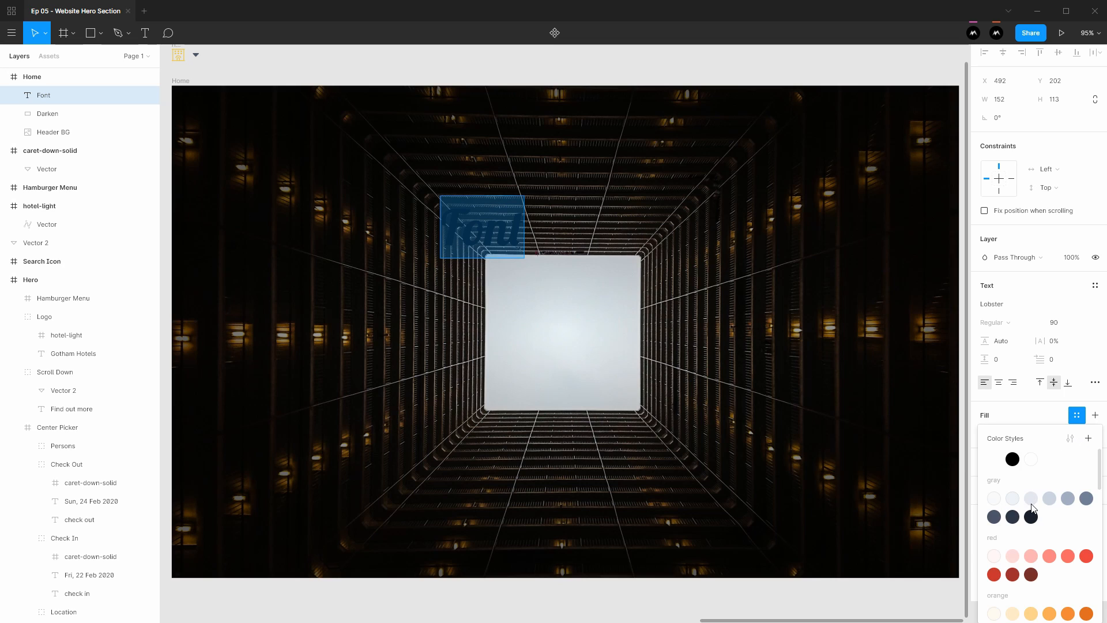
{"action": "scroll", "coordinate": [1067, 502], "scroll_direction": "down", "scroll_amount": 5}
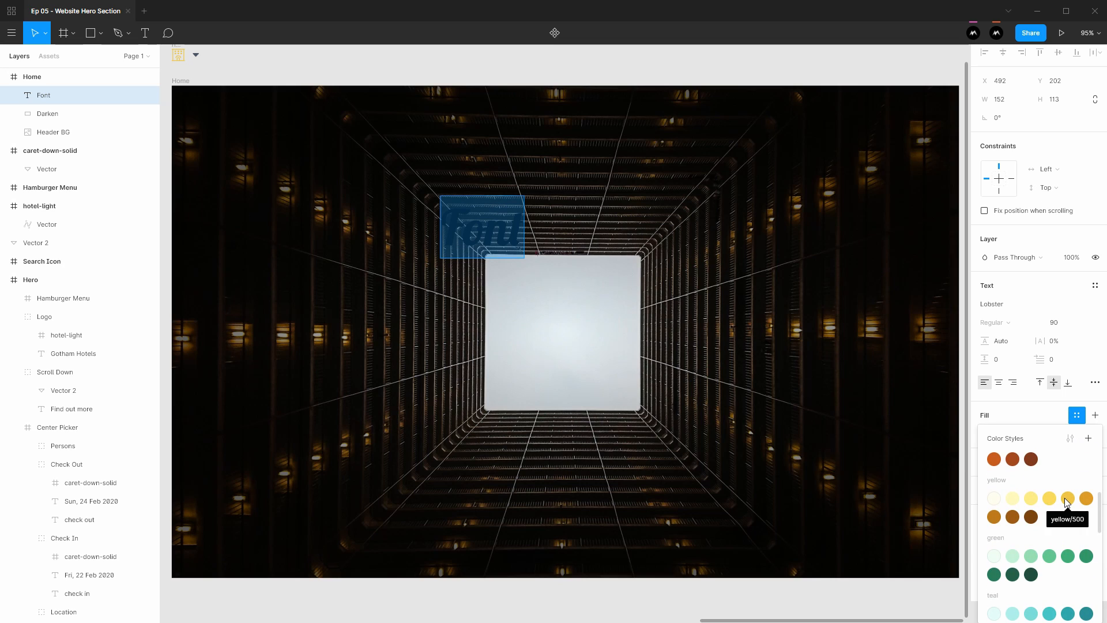
{"action": "left_click", "coordinate": [1065, 497]}
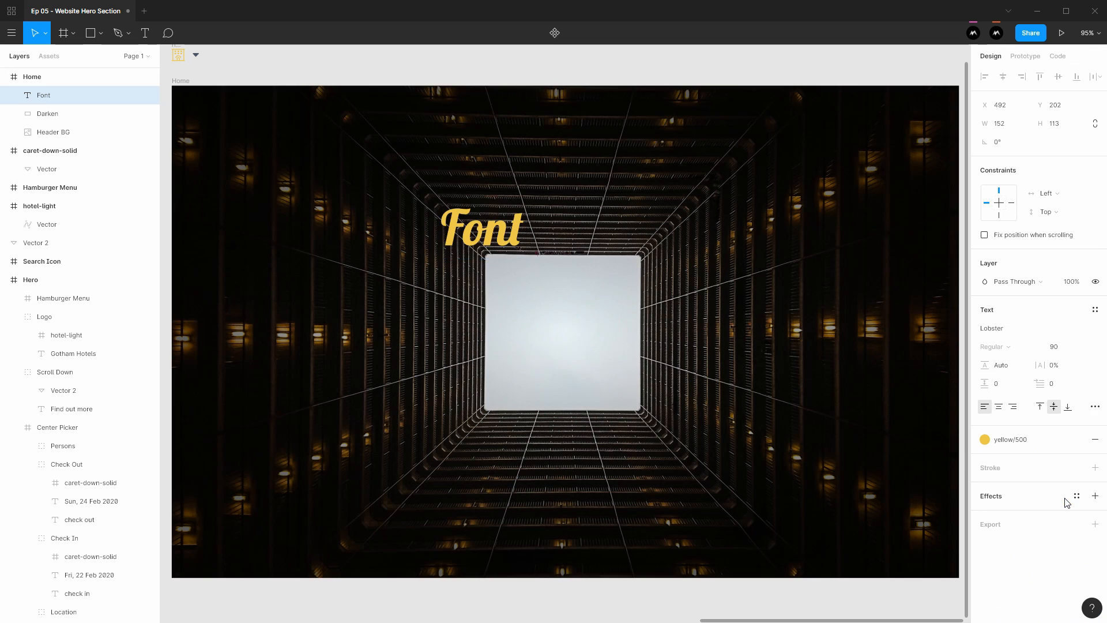
Step: Inspect the text's CSS colour code and detach its fill from the yellow/500 style
{"action": "left_click", "coordinate": [1058, 56]}
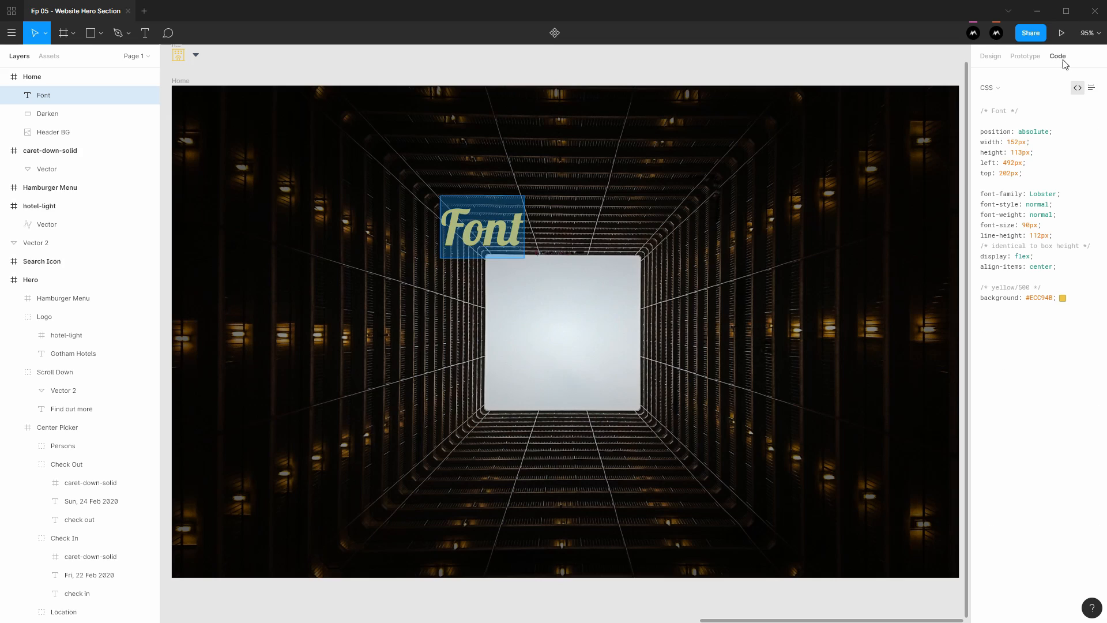
{"action": "left_click", "coordinate": [1037, 301]}
{"action": "left_click", "coordinate": [1039, 298]}
{"action": "left_click", "coordinate": [992, 57]}
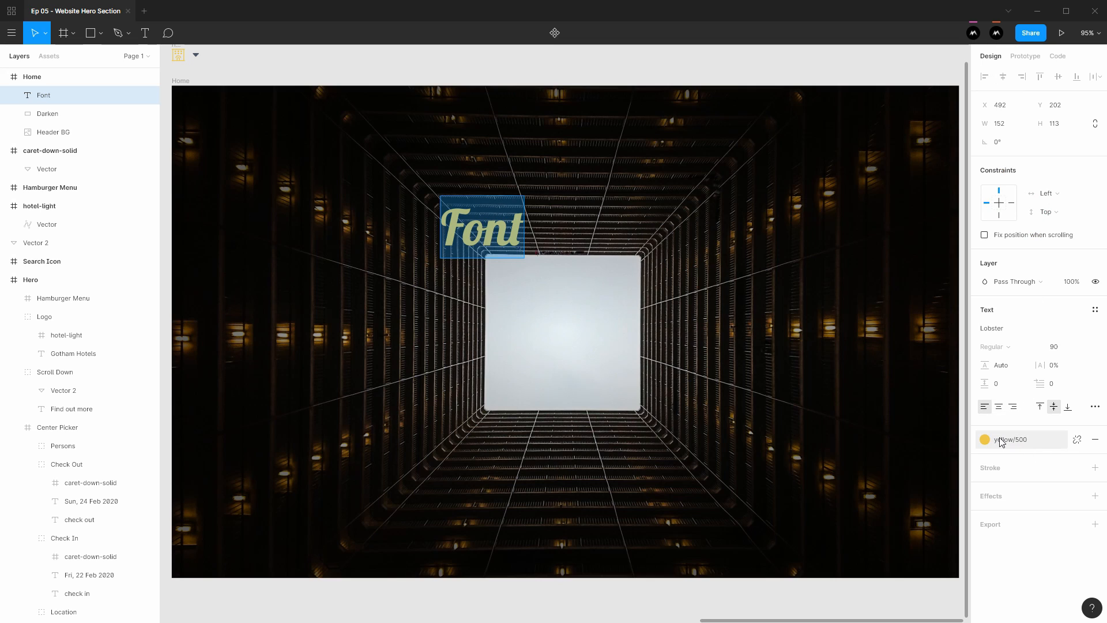
{"action": "left_click", "coordinate": [1077, 439]}
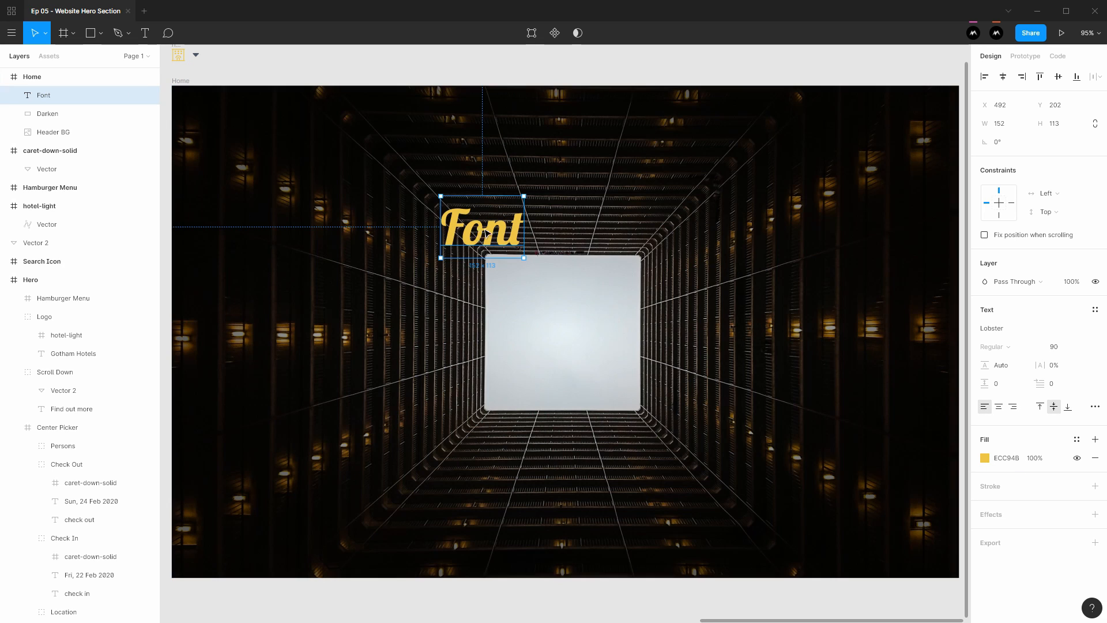
Step: Move the "Font" text to the middle of the white square, at X 638, Y 393
{"action": "left_click_drag", "start_coordinate": [486, 236], "coordinate": [584, 337]}
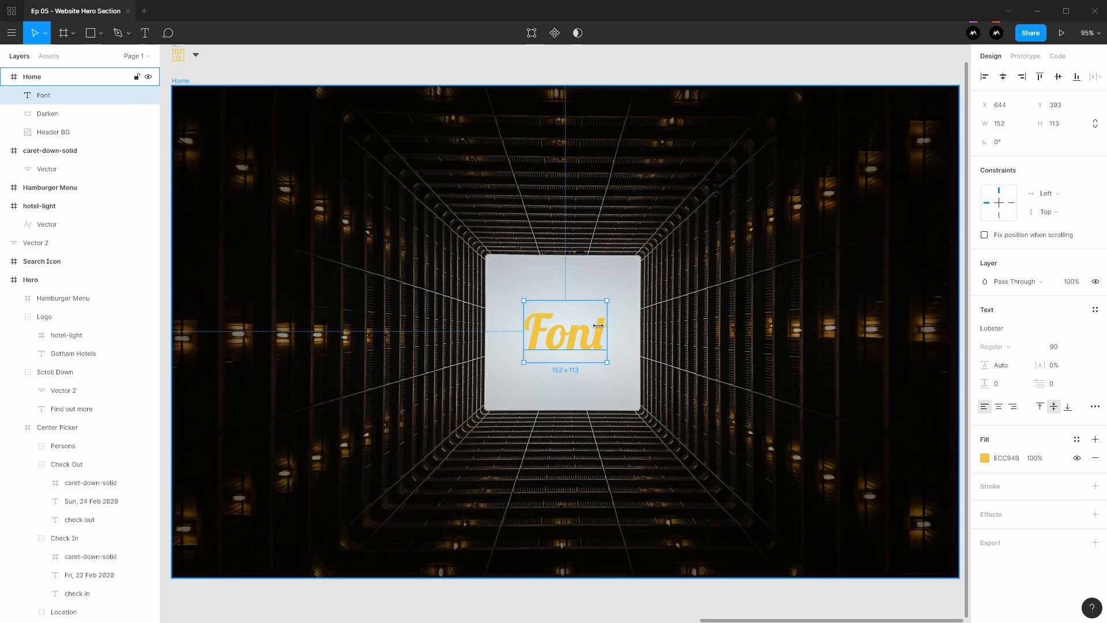
{"action": "mouse_move", "coordinate": [562, 342]}
{"action": "left_mouse_down"}
{"action": "mouse_move", "coordinate": [562, 268]}
{"action": "mouse_move", "coordinate": [562, 353]}
{"action": "left_mouse_up"}
{"action": "mouse_move", "coordinate": [559, 340]}
{"action": "left_mouse_down"}
{"action": "mouse_move", "coordinate": [564, 237]}
{"action": "mouse_move", "coordinate": [577, 254]}
{"action": "mouse_move", "coordinate": [568, 342]}
{"action": "left_mouse_up"}
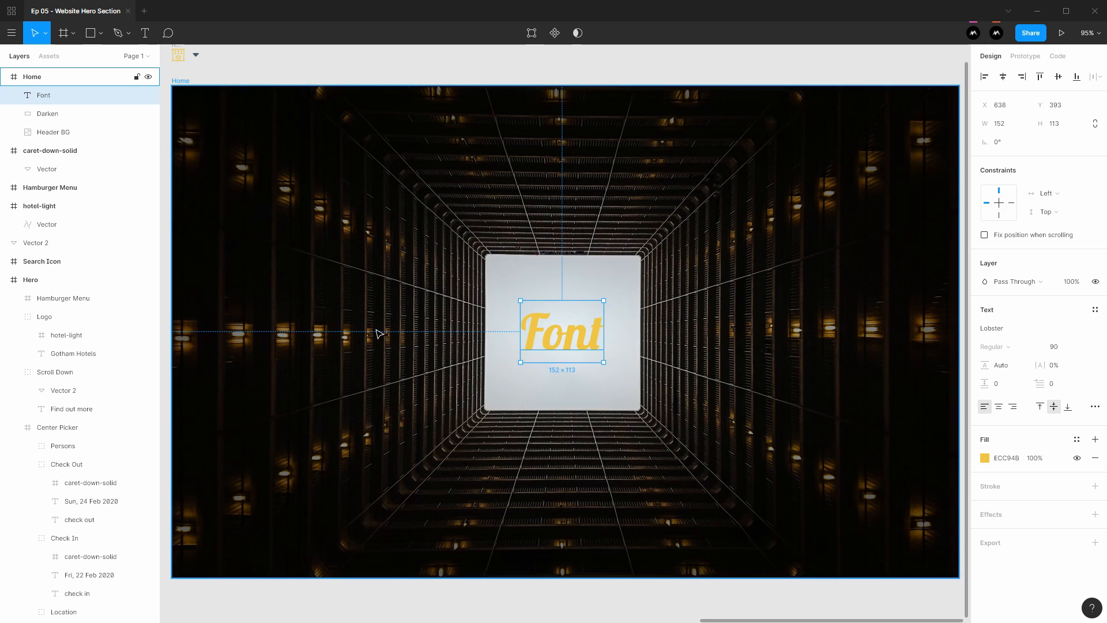
{"action": "double_click", "coordinate": [565, 333]}
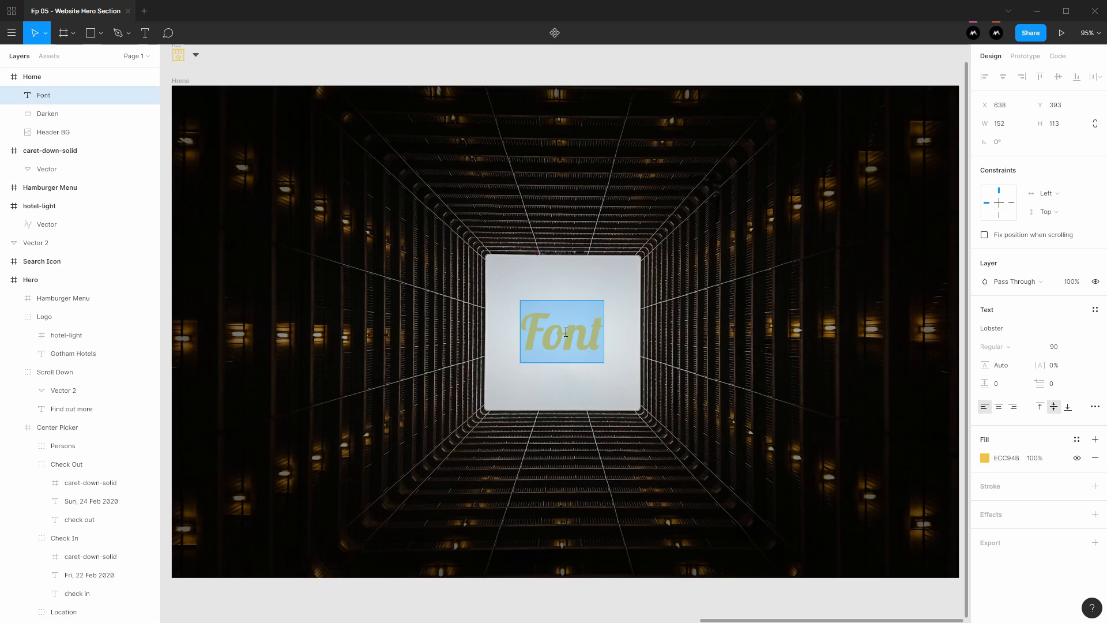
{"action": "key", "text": "Escape"}
Step: Center-align the "Font" text and position it just above the white square, centred in the frame at X 644, Y 204
{"action": "left_click_drag", "start_coordinate": [582, 337], "coordinate": [598, 231]}
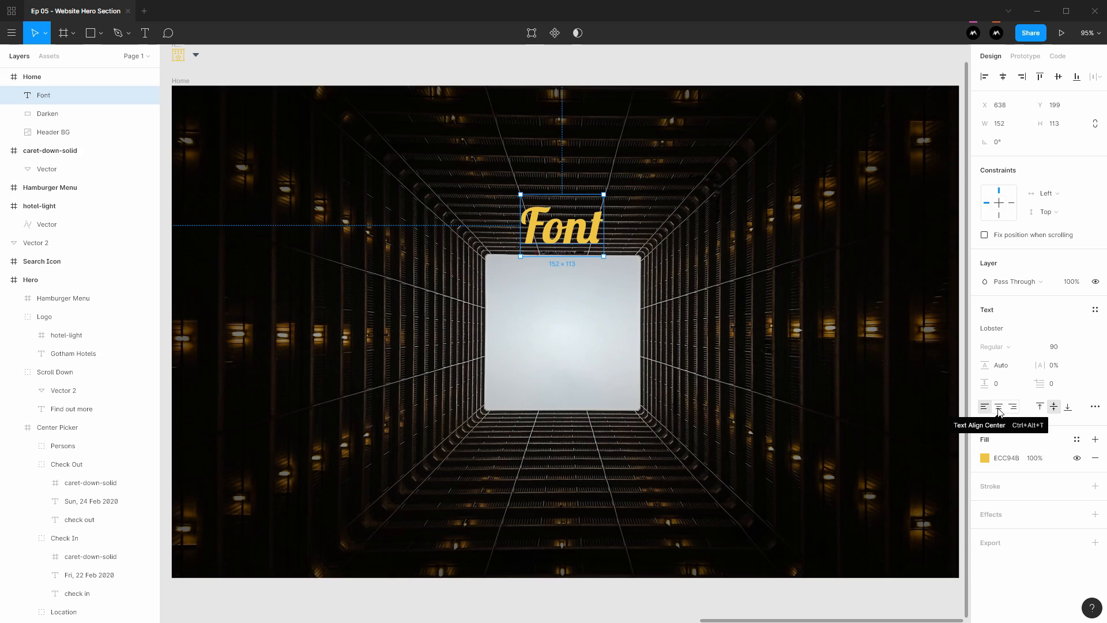
{"action": "left_click", "coordinate": [999, 409]}
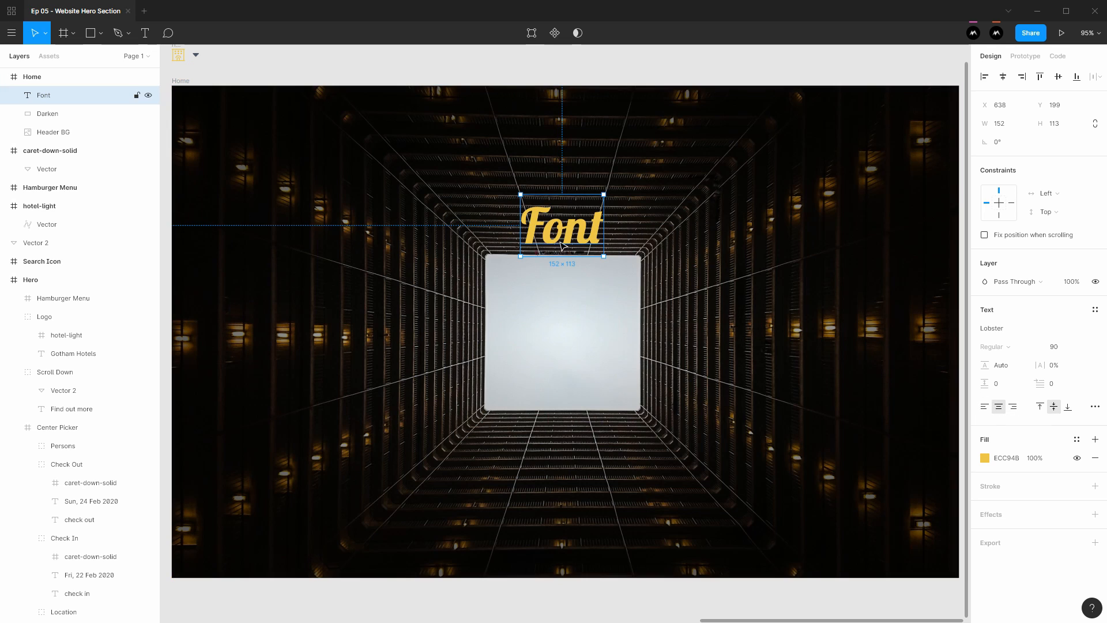
{"action": "left_click_drag", "start_coordinate": [576, 233], "coordinate": [583, 240]}
Step: Try left alignment by replacing the text with "asdasdasdasd", and undo the text replacement
{"action": "left_click", "coordinate": [983, 408]}
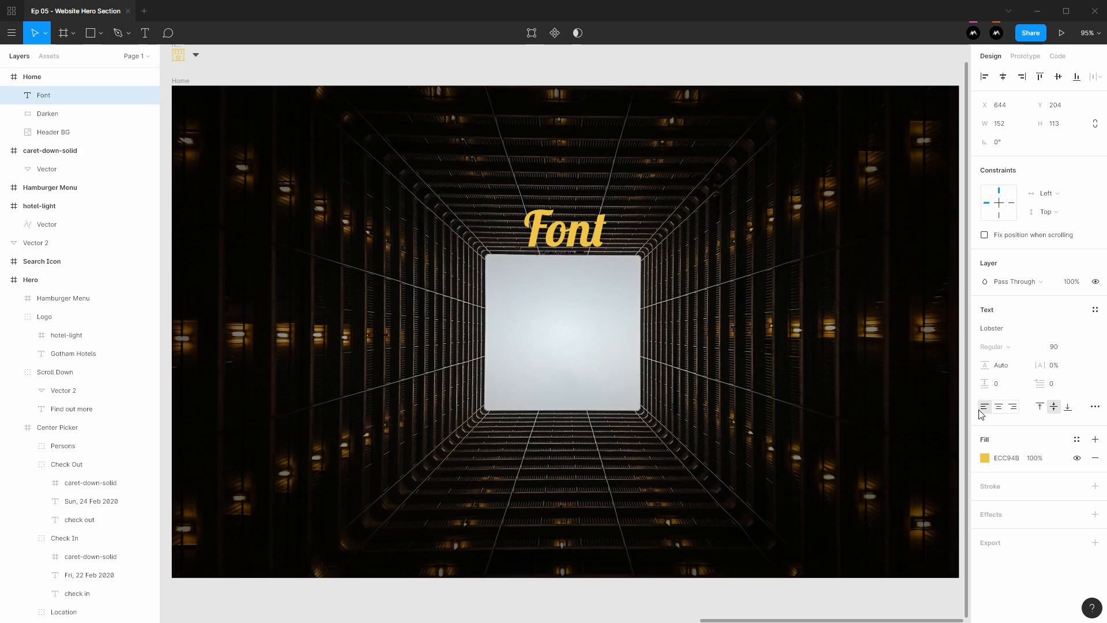
{"action": "double_click", "coordinate": [602, 254]}
{"action": "type", "text": "asdasdasdasd"}
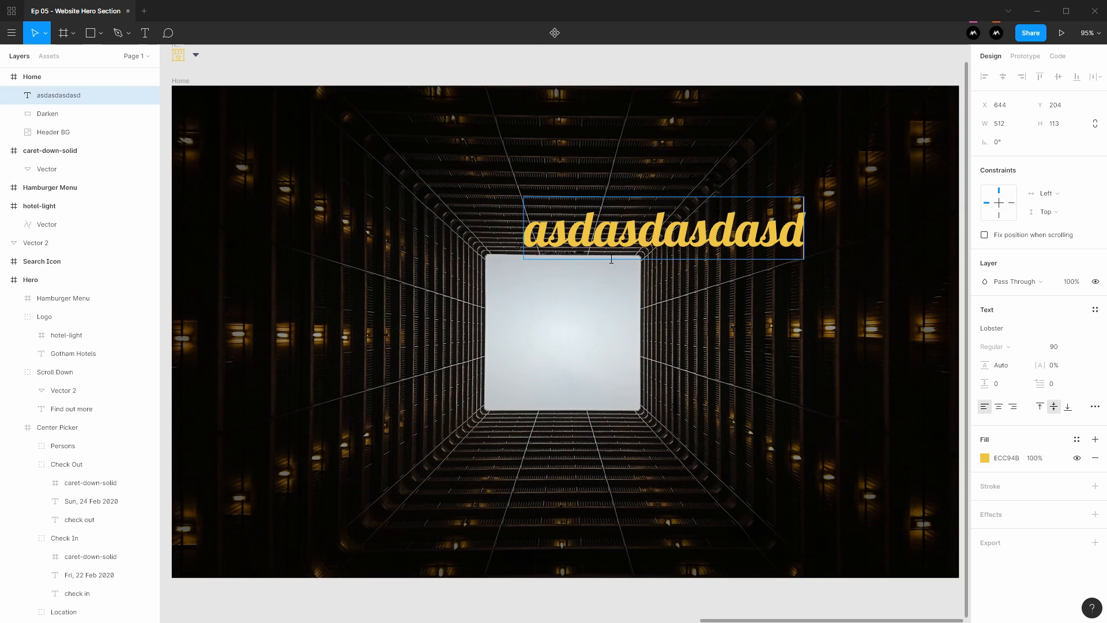
{"action": "key", "text": "Escape"}
{"action": "key", "text": "ctrl+z"}
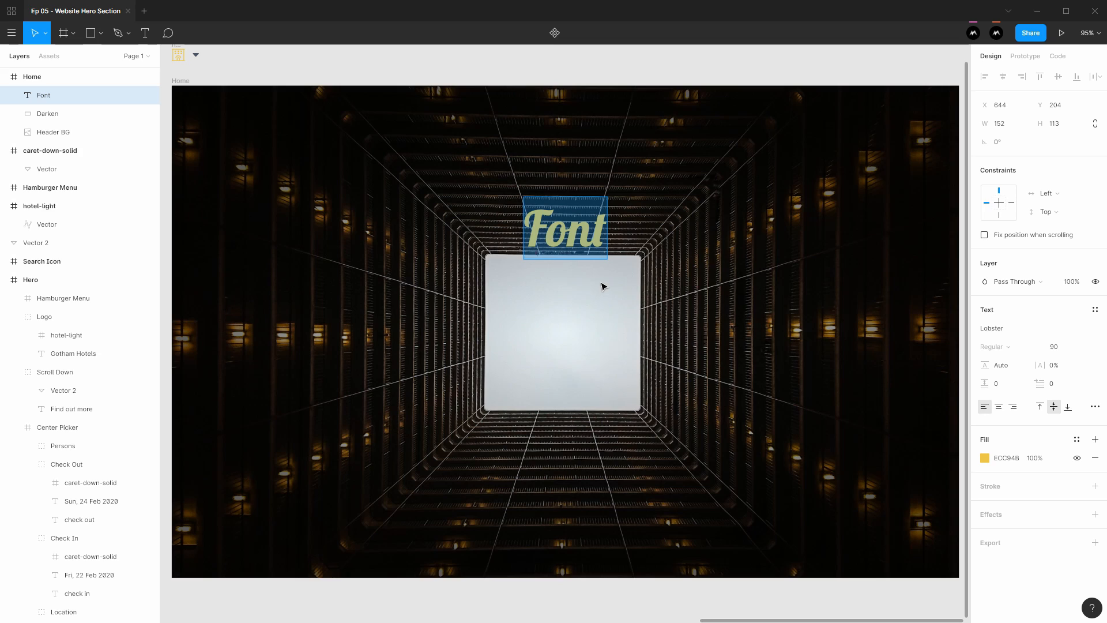
Step: Set the text's alignment to center and replace its wording with "Ant"
{"action": "left_click", "coordinate": [540, 204]}
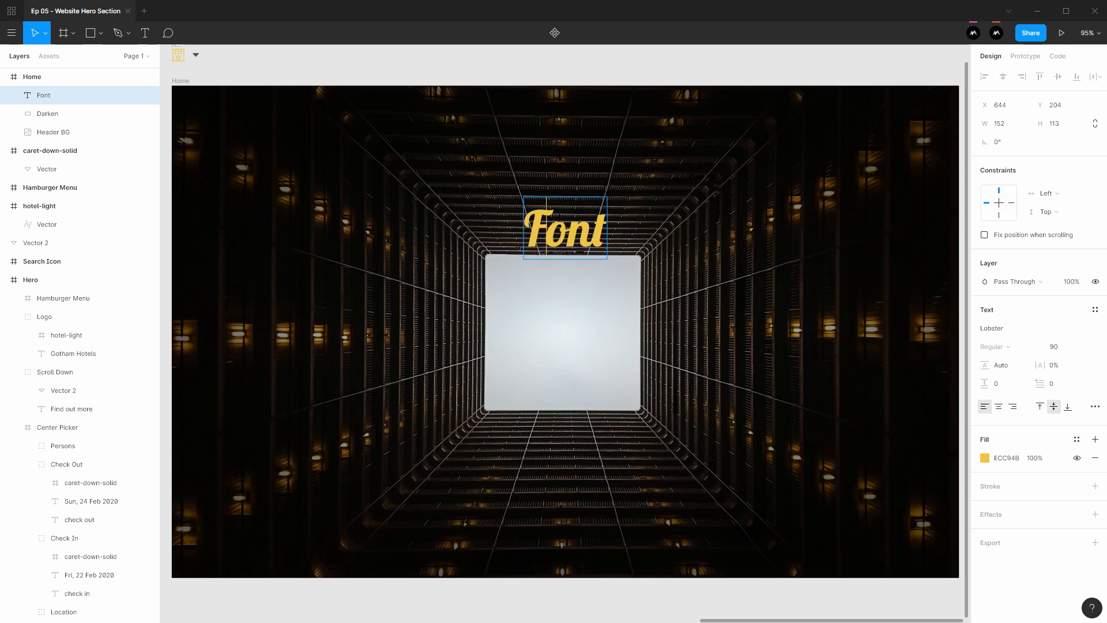
{"action": "key", "text": "ctrl+a"}
{"action": "left_click", "coordinate": [1000, 408]}
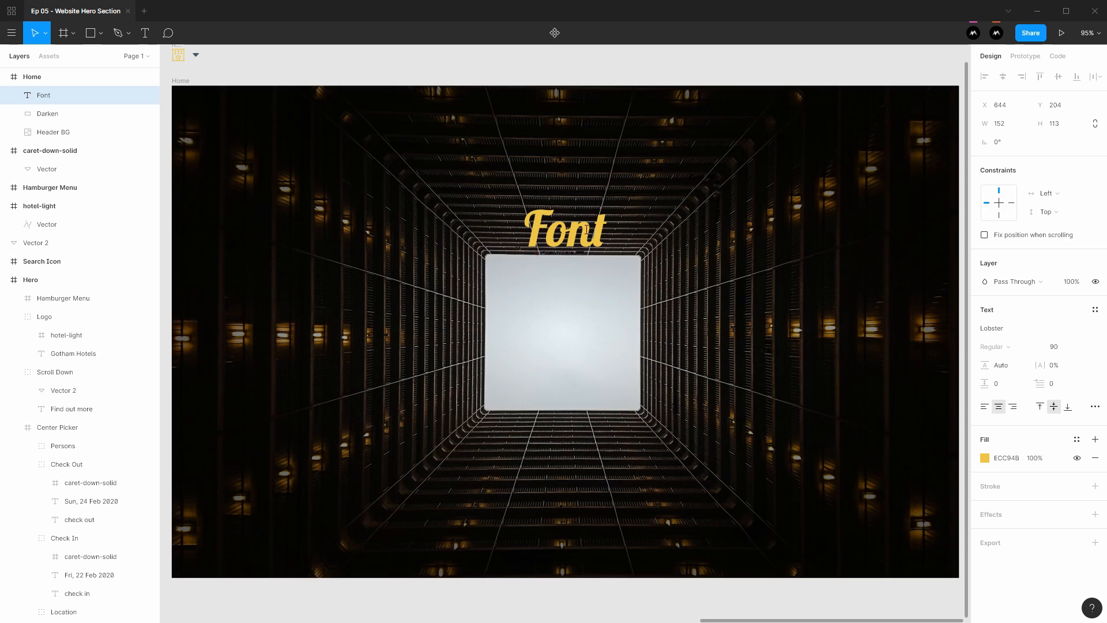
{"action": "key", "text": "ctrl+a"}
{"action": "type", "text": "Ant"}
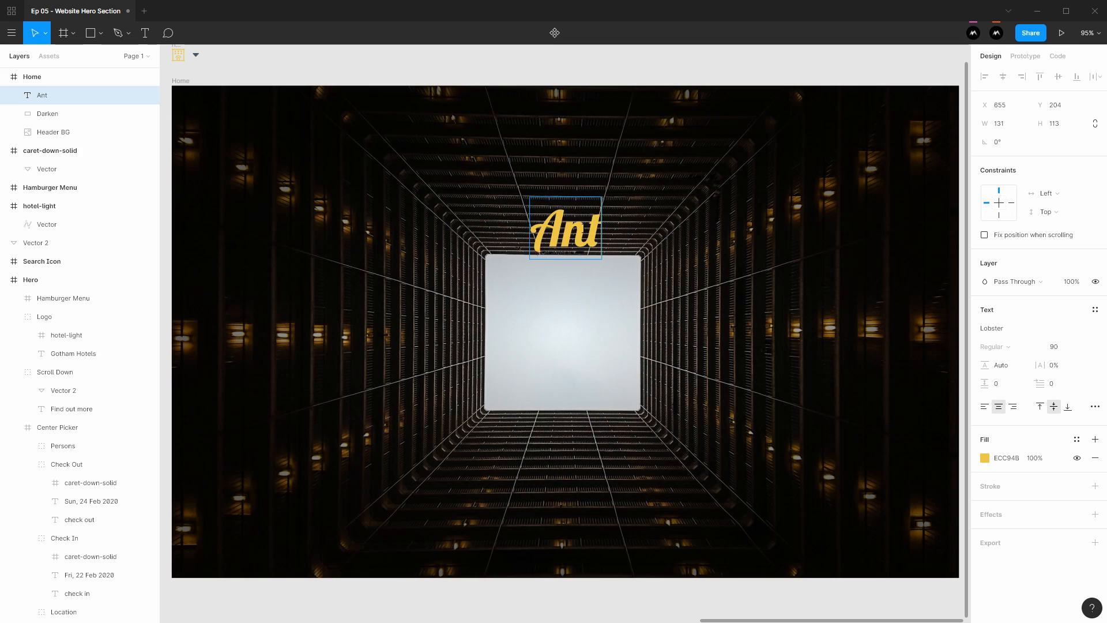
Step: Complete the heading wording so it reads "Antique. Vintage. Classy." above the white square
{"action": "type", "text": "ique."}
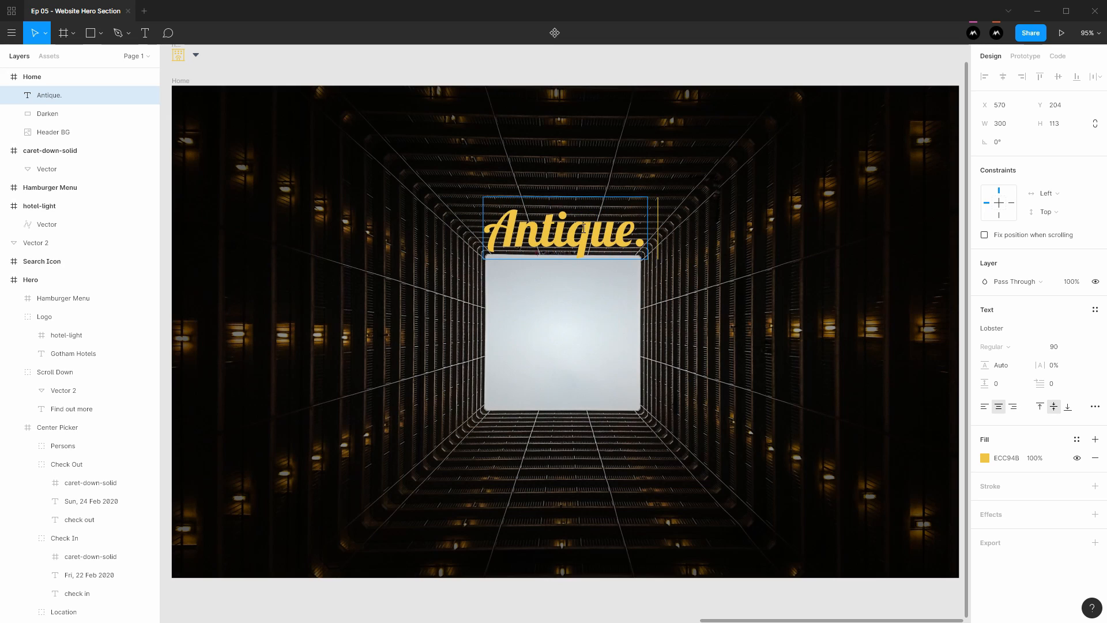
{"action": "type", "text": " Vintage."}
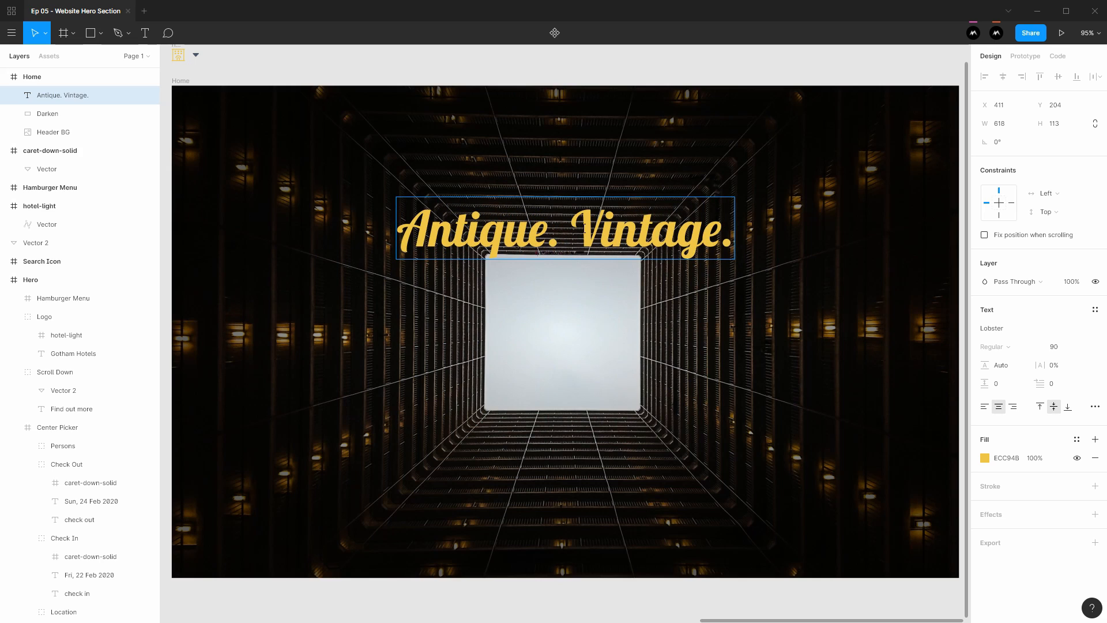
{"action": "type", "text": " Classy."}
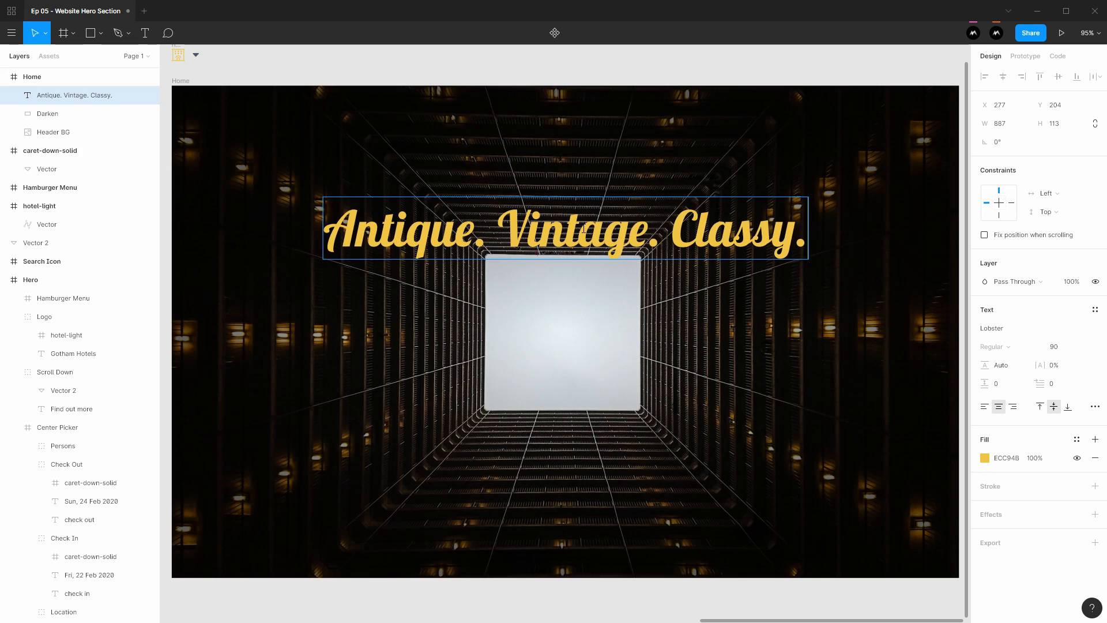
{"action": "key", "text": "Escape"}
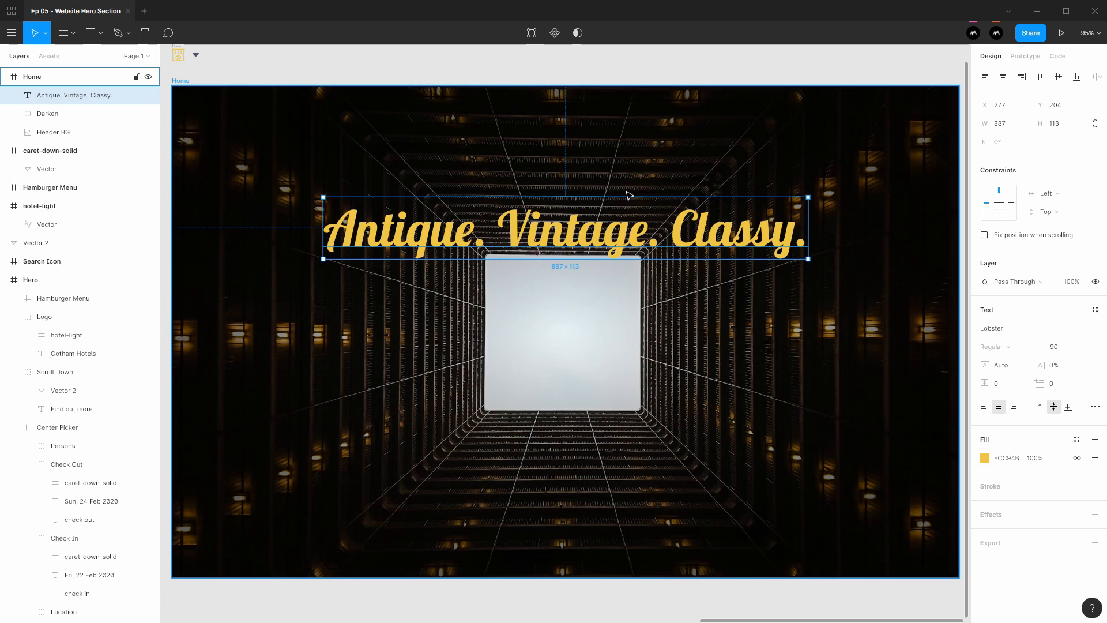
Step: Nudge the heading up 22 px to Y 182 and deselect it
{"action": "key", "text": "shift+Up"}
{"action": "key", "text": "shift+Up"}
{"action": "key", "text": "Up"}
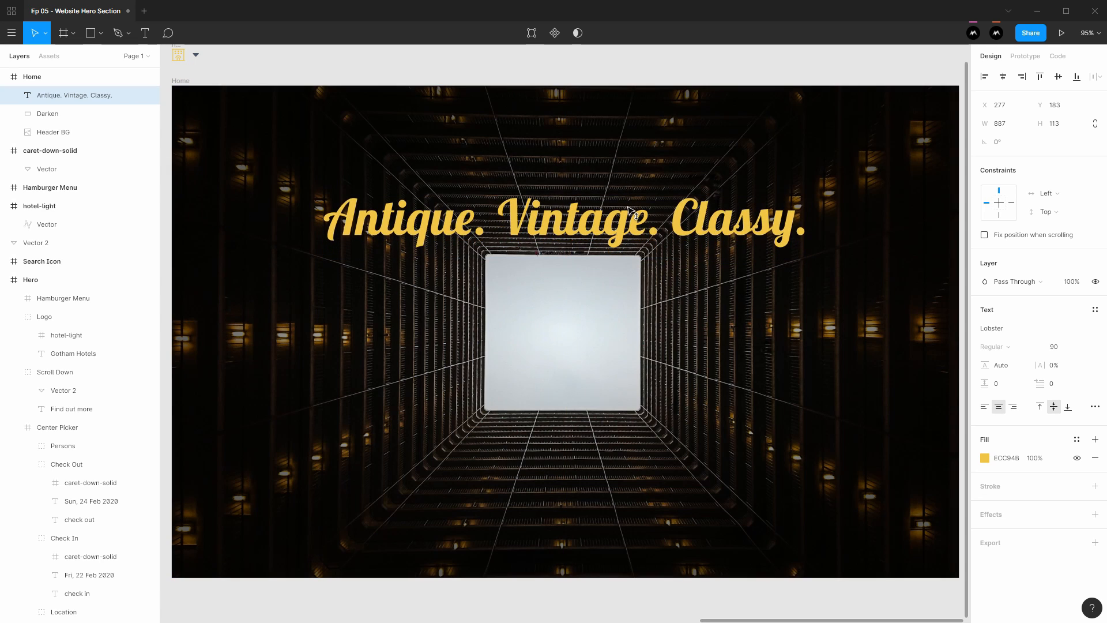
{"action": "key", "text": "Up"}
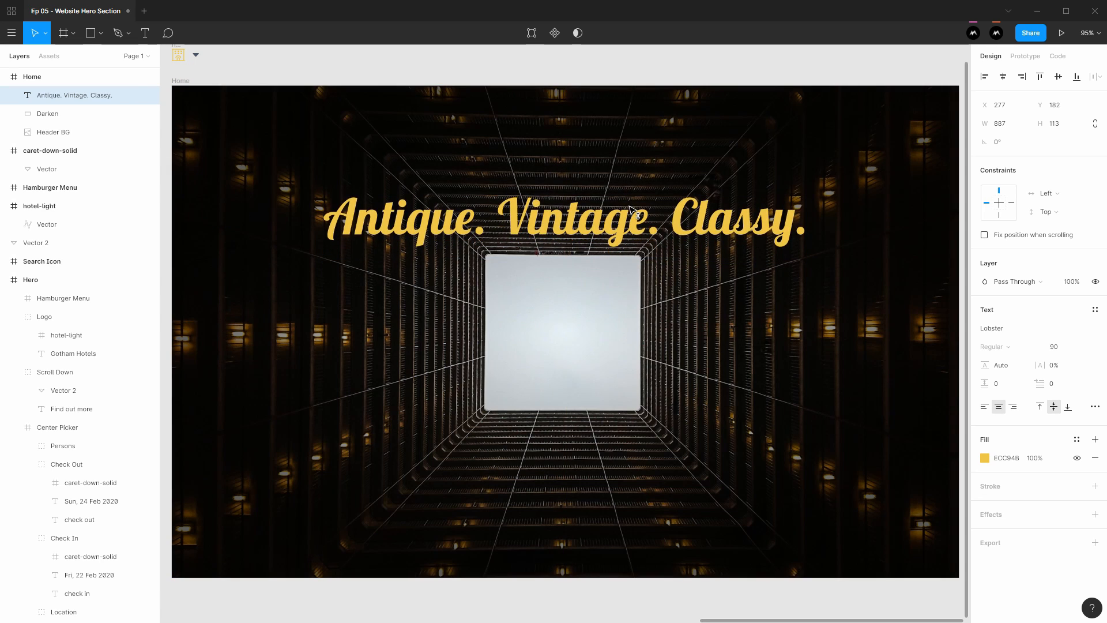
{"action": "left_click", "coordinate": [587, 80]}
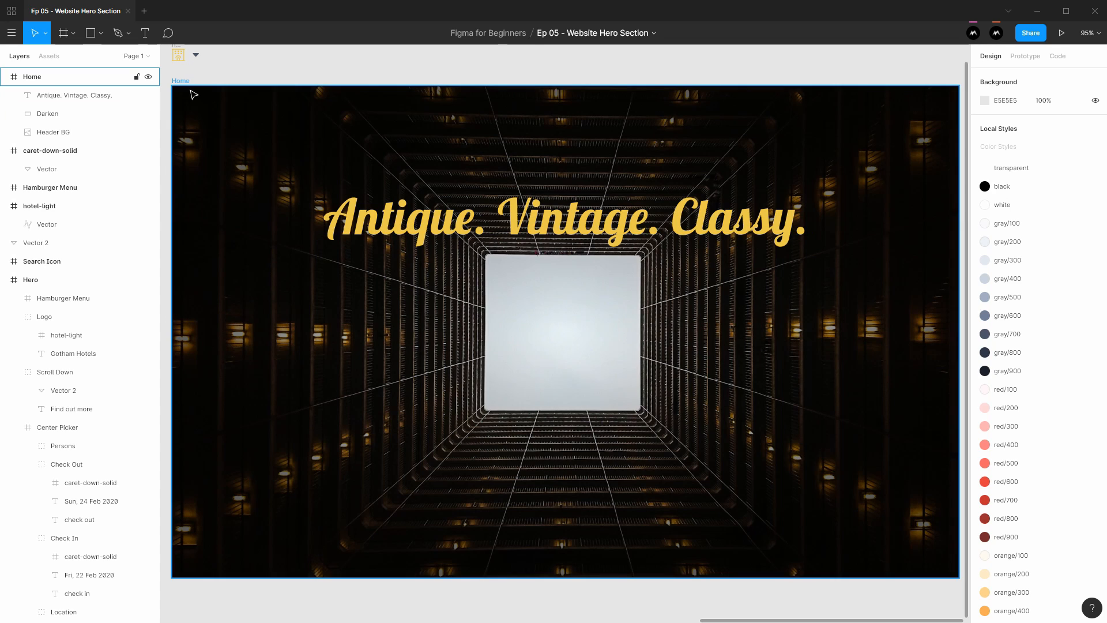
Step: Draw a 1440 × 70 rectangle across the upper edge of the Home frame and rename it "Nav BG"
{"action": "scroll", "coordinate": [184, 89], "scroll_direction": "up", "scroll_amount": 1}
{"action": "key", "text": "r"}
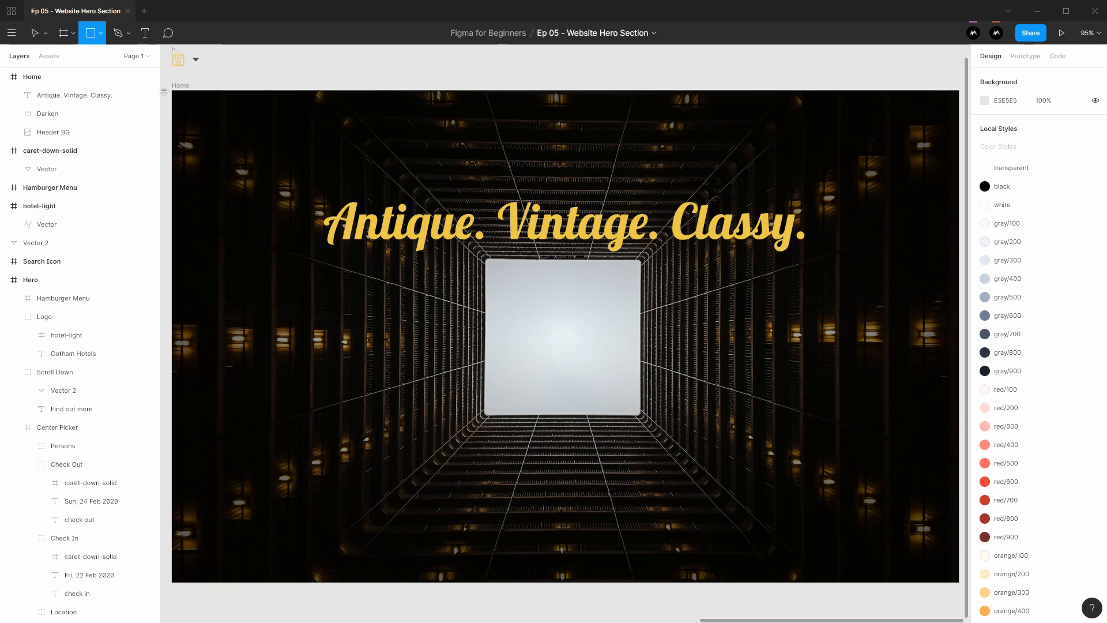
{"action": "left_click_drag", "start_coordinate": [172, 91], "coordinate": [959, 129]}
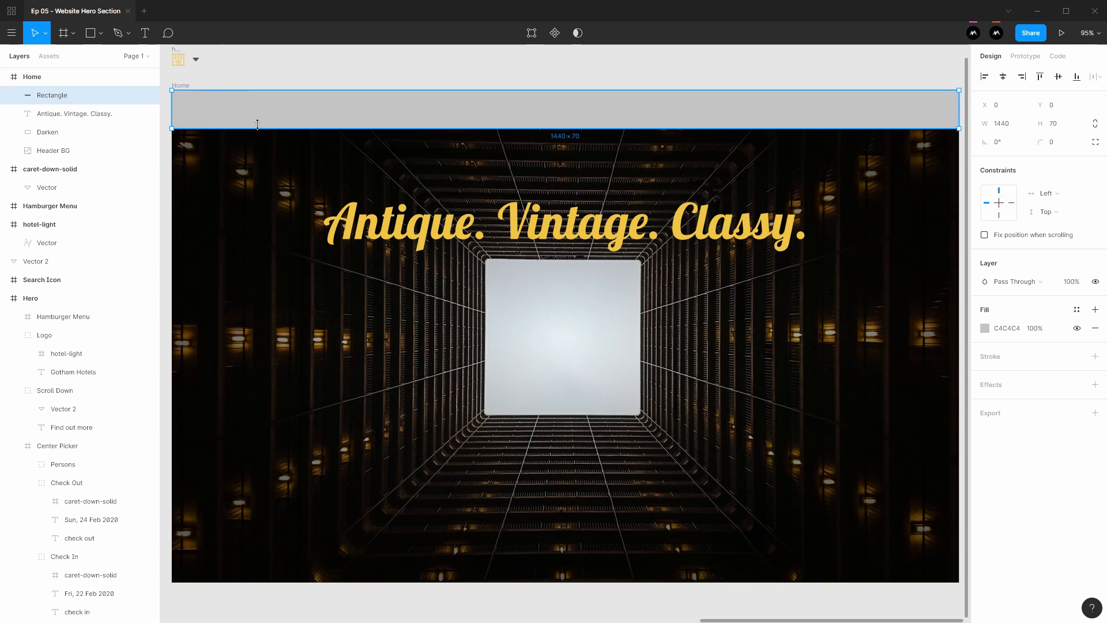
{"action": "double_click", "coordinate": [64, 95]}
{"action": "type", "text": "Nav B"}
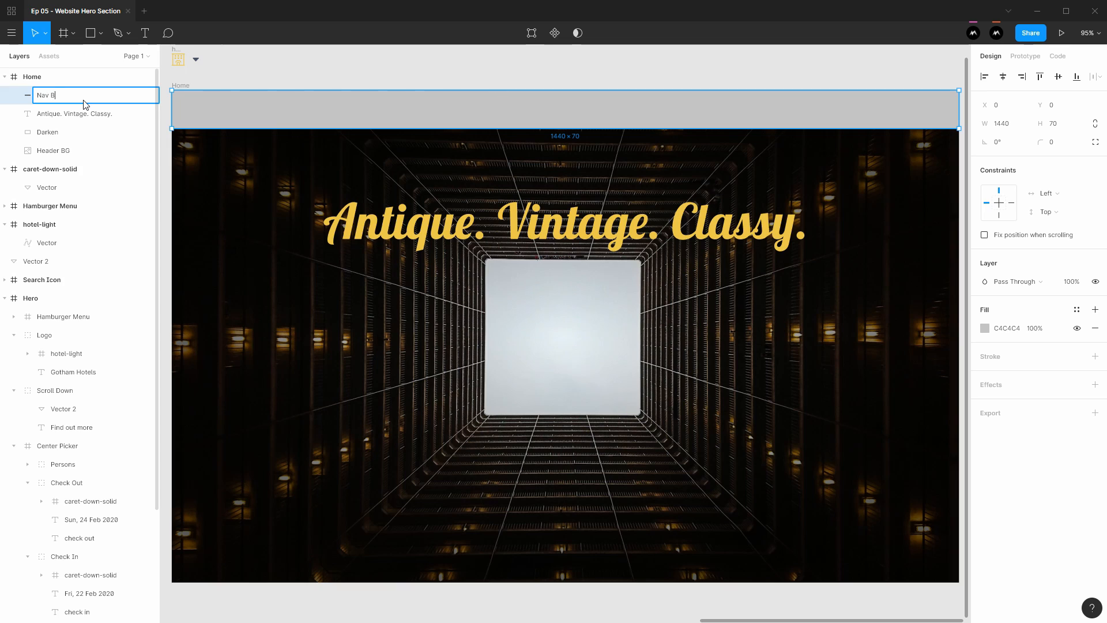
{"action": "type", "text": "G"}
{"action": "key", "text": "Return"}
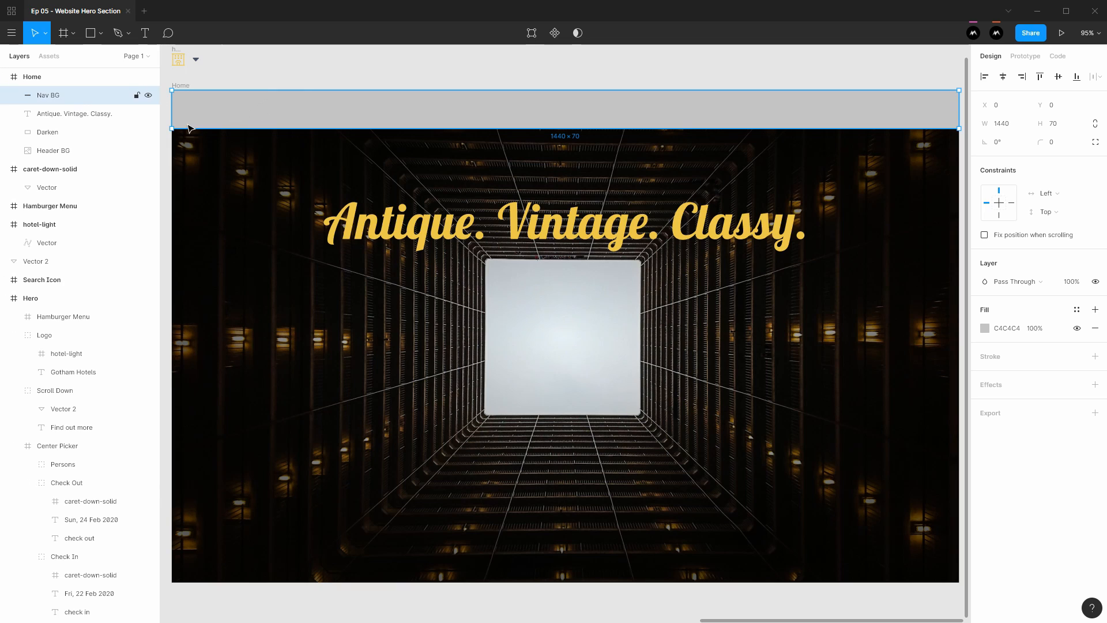
Step: Group the Nav BG rectangle on its own and rename the group "Nav"
{"action": "key", "text": "ctrl+g"}
{"action": "double_click", "coordinate": [46, 95]}
{"action": "type", "text": "Nav"}
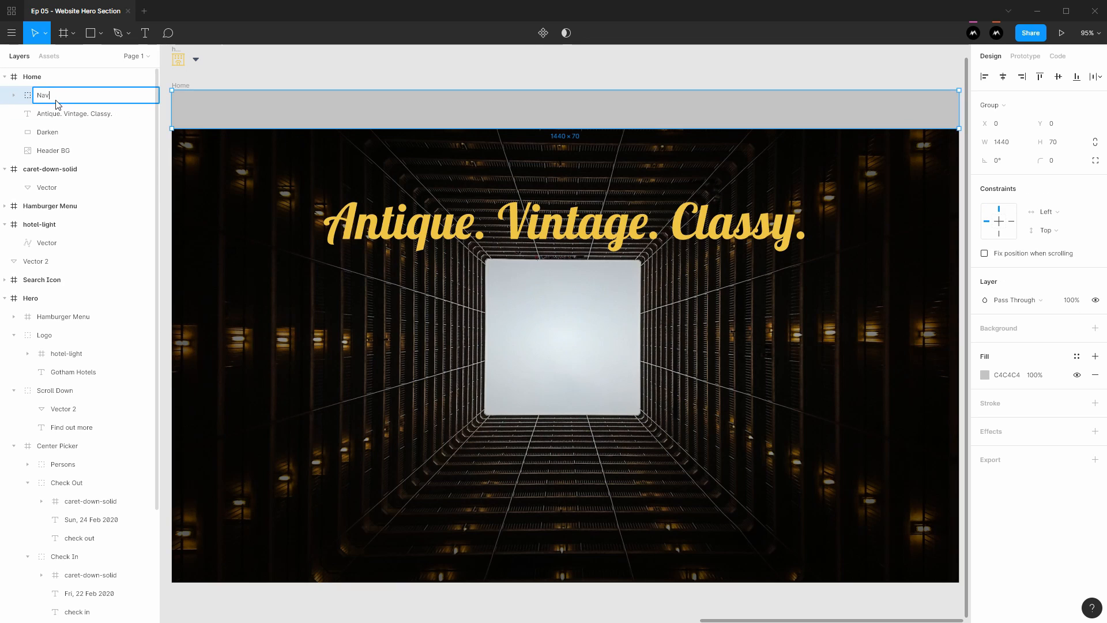
{"action": "key", "text": "Return"}
Step: Reduce the fill opacity of the Nav BG rectangle inside the Nav group to 13%
{"action": "left_click", "coordinate": [14, 96]}
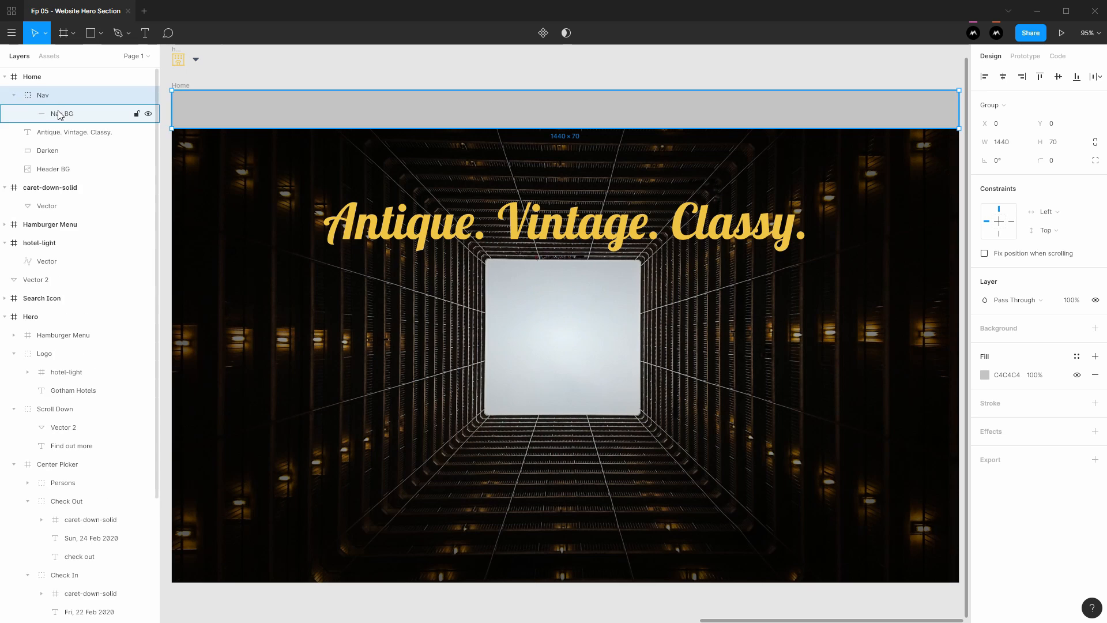
{"action": "left_click", "coordinate": [58, 114]}
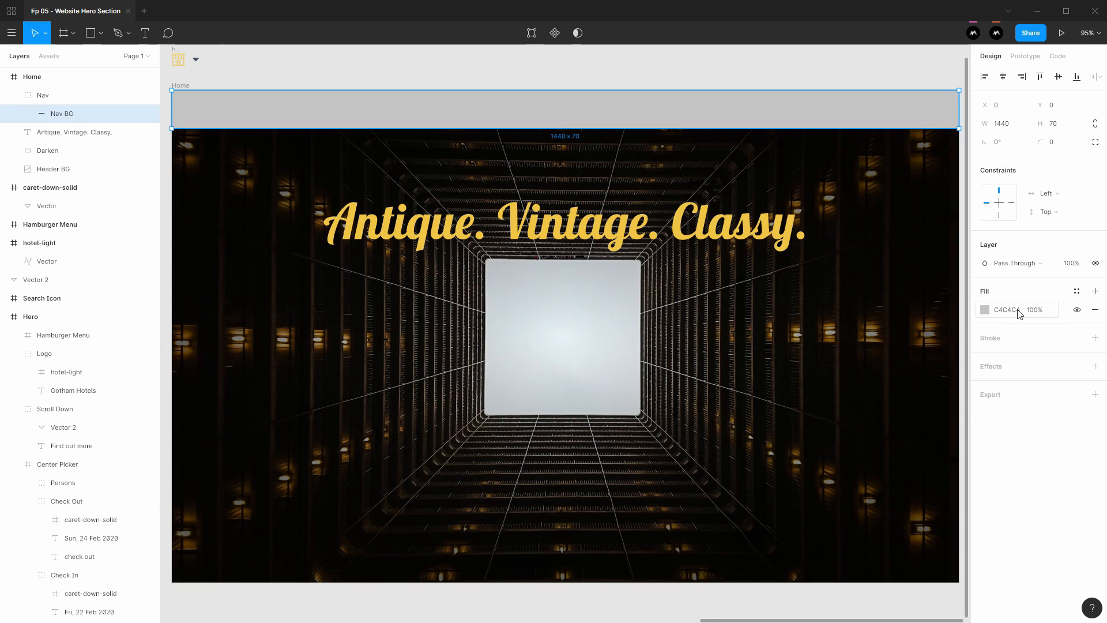
{"action": "left_click_drag", "start_coordinate": [1038, 310], "coordinate": [914, 332]}
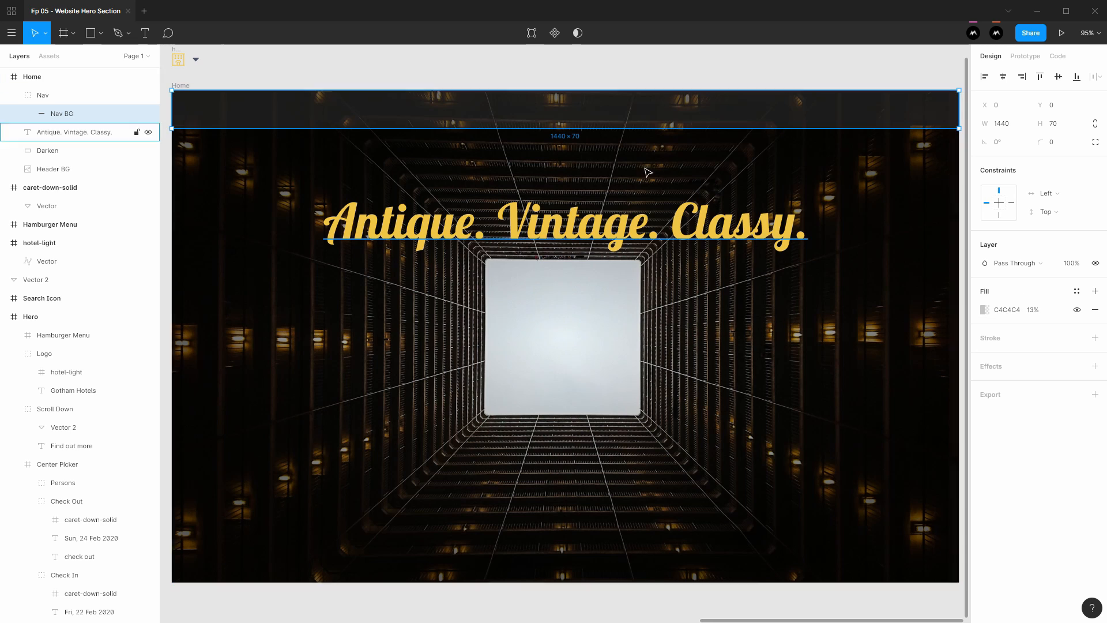
{"action": "left_click", "coordinate": [449, 72]}
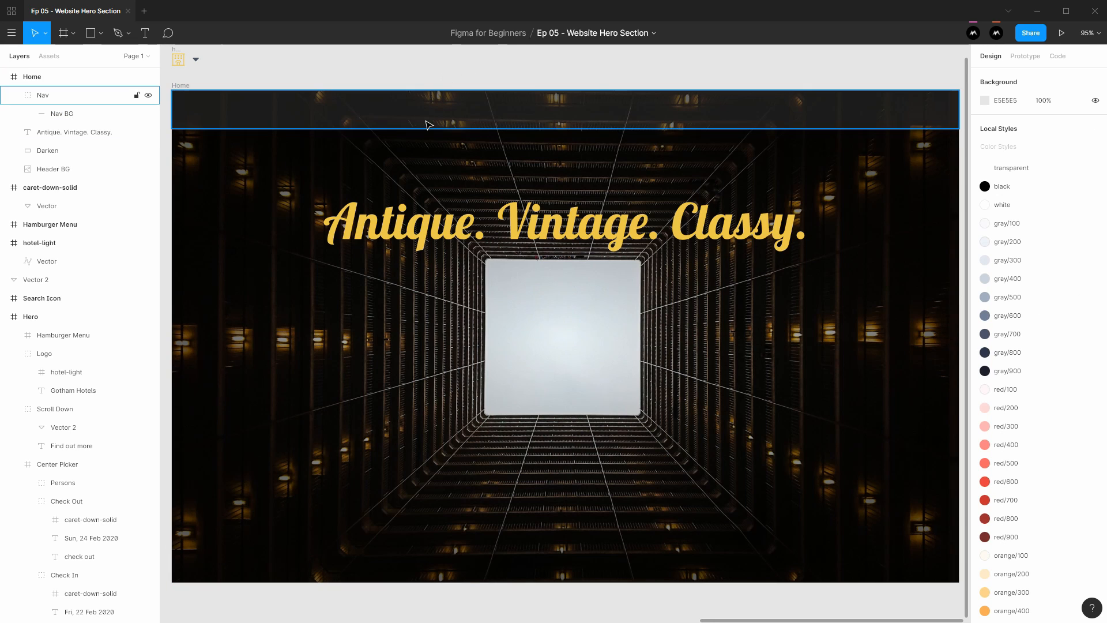
Step: Move the yellow hotel icon from above the Home frame into the nav bar, vertically centred at X 66, Y 24
{"action": "left_click_drag", "start_coordinate": [387, 195], "coordinate": [460, 257]}
{"action": "scroll", "coordinate": [253, 163], "scroll_direction": "up", "scroll_amount": 1}
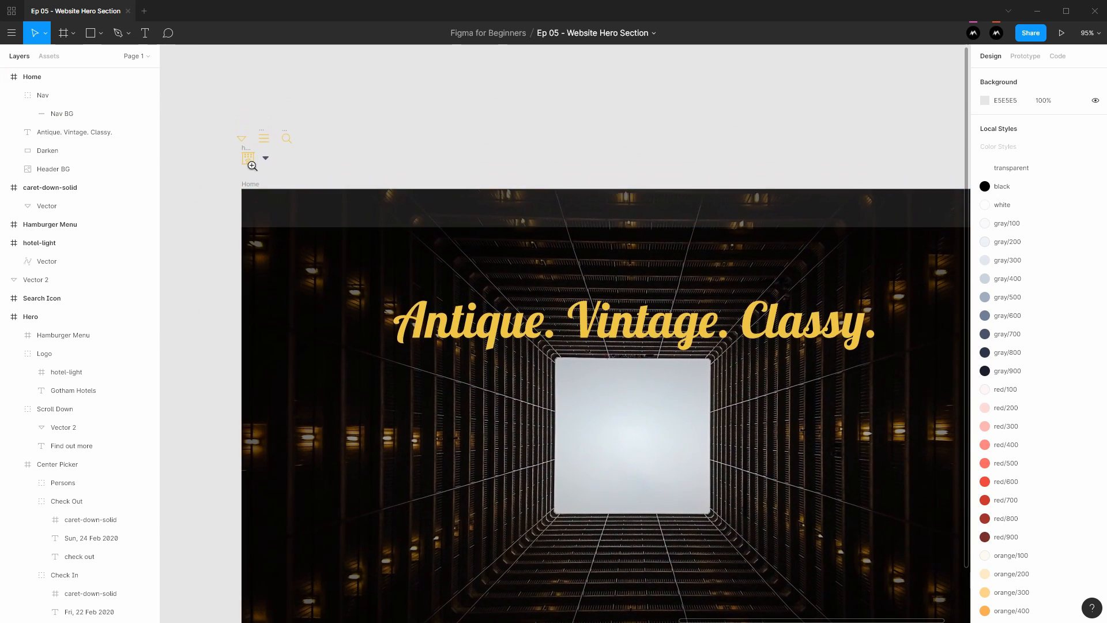
{"action": "scroll", "coordinate": [252, 163], "scroll_direction": "up", "scroll_amount": 5, "text": "ctrl"}
{"action": "left_click", "coordinate": [254, 155]}
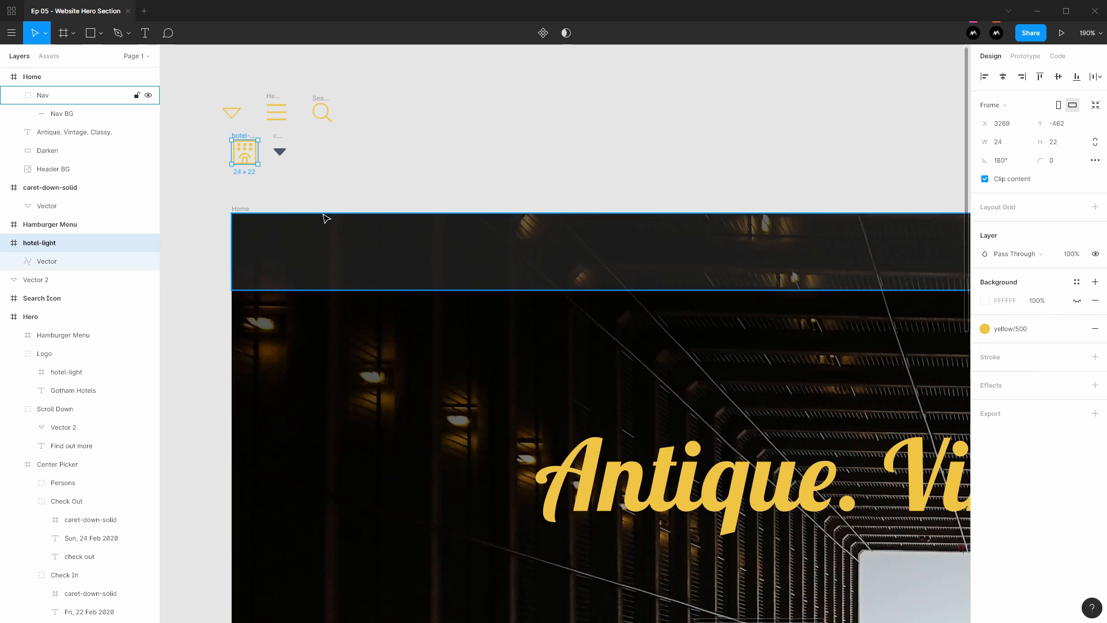
{"action": "left_click_drag", "start_coordinate": [256, 159], "coordinate": [302, 258]}
{"action": "scroll", "coordinate": [372, 190], "scroll_direction": "down", "scroll_amount": 3}
{"action": "scroll", "coordinate": [372, 190], "scroll_direction": "right", "scroll_amount": 2}
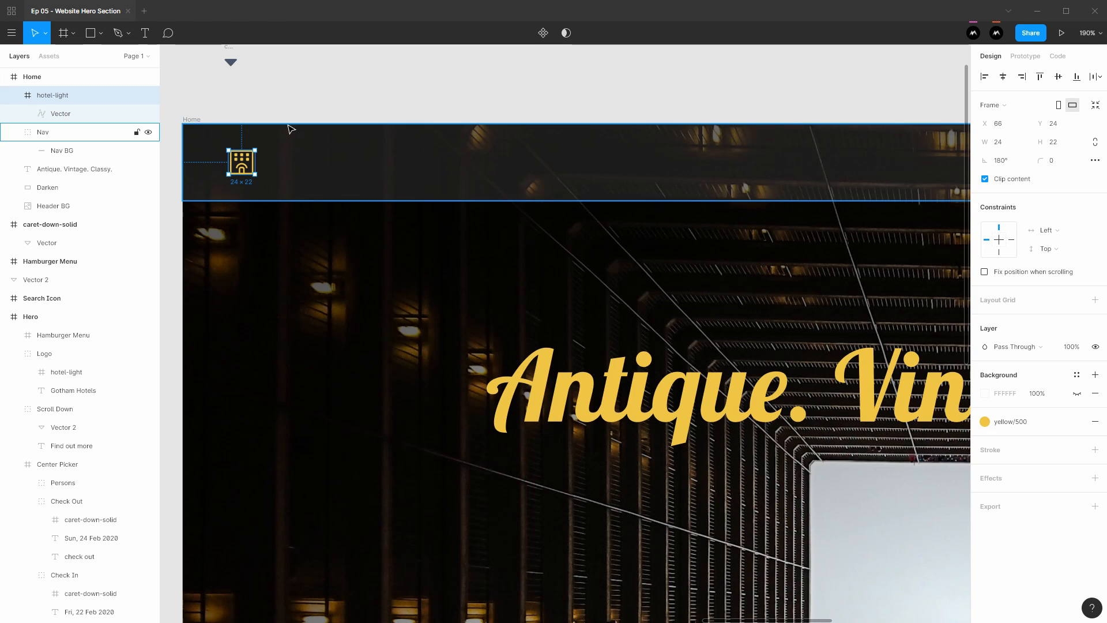
{"action": "left_click", "coordinate": [294, 115]}
{"action": "left_click_drag", "start_coordinate": [294, 117], "coordinate": [291, 111]}
Step: Shift the hotel icon 80 px to the right within the nav bar, to X 146
{"action": "left_click", "coordinate": [239, 155]}
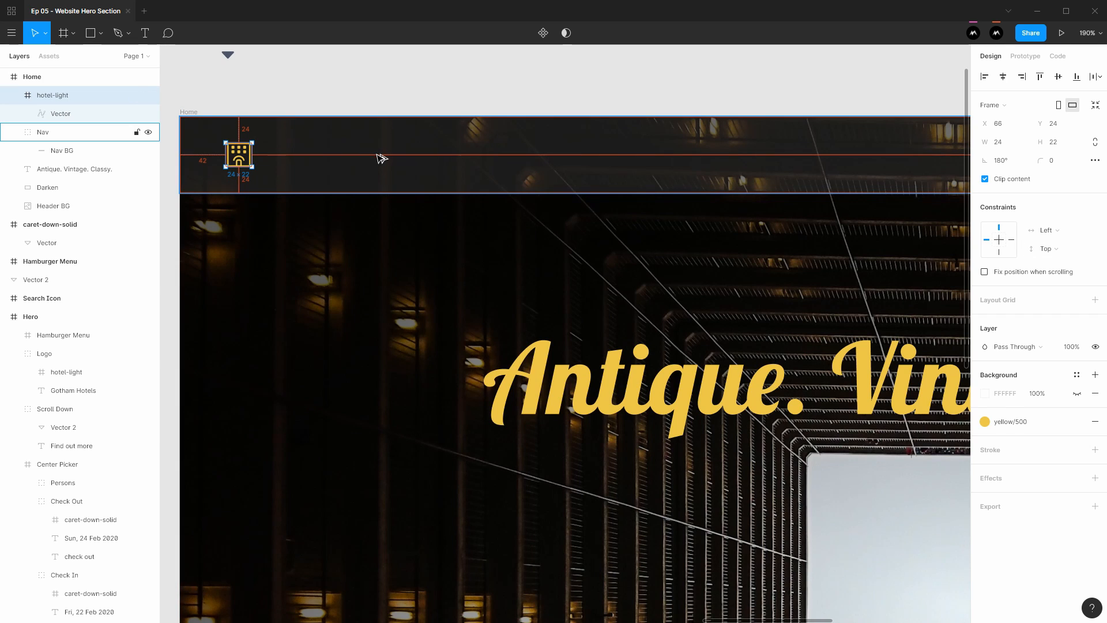
{"action": "key", "text": "shift+Right"}
{"action": "key", "text": "shift+Right"}
{"action": "key", "text": "shift+Right"}
{"action": "key", "text": "shift+Right"}
{"action": "key", "text": "shift+Right"}
{"action": "key", "text": "shift+Right"}
{"action": "key", "text": "shift+Right"}
{"action": "key", "text": "shift+Right"}
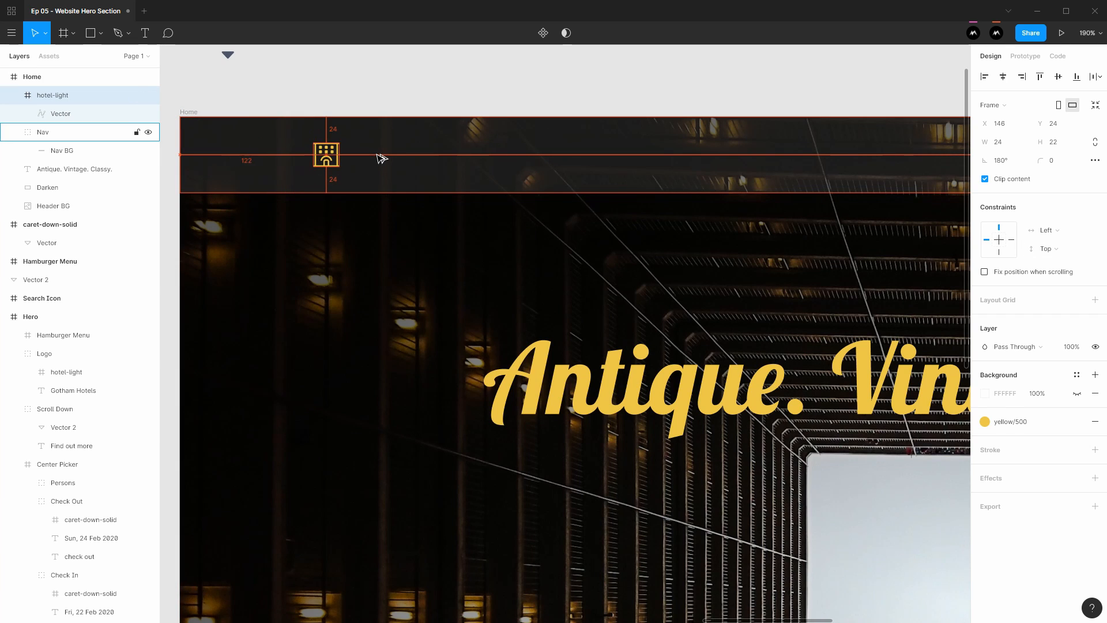
Step: Add a layout grid to the Home frame
{"action": "scroll", "coordinate": [377, 155], "scroll_direction": "down", "scroll_amount": 5}
{"action": "scroll", "coordinate": [395, 151], "scroll_direction": "up", "scroll_amount": 3}
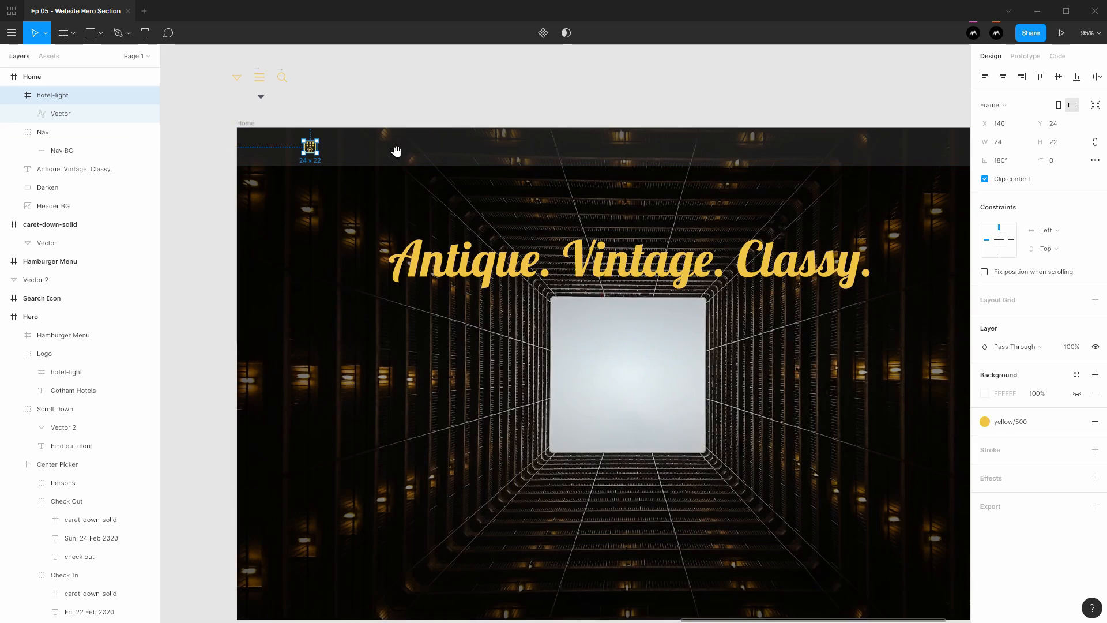
{"action": "left_click", "coordinate": [212, 106]}
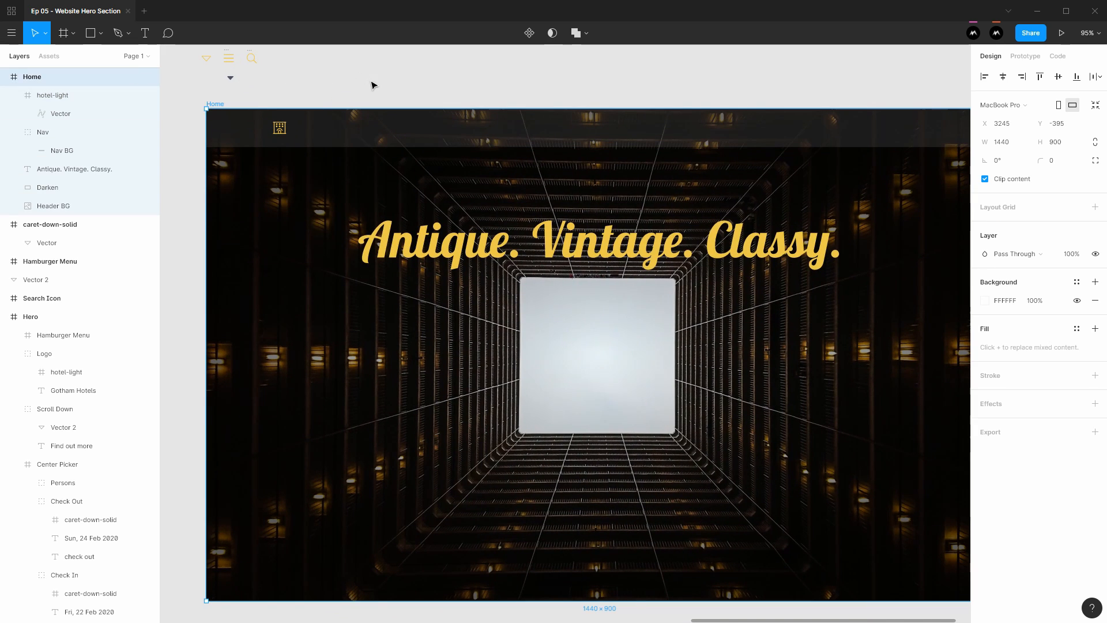
{"action": "left_click_drag", "start_coordinate": [373, 85], "coordinate": [332, 58]}
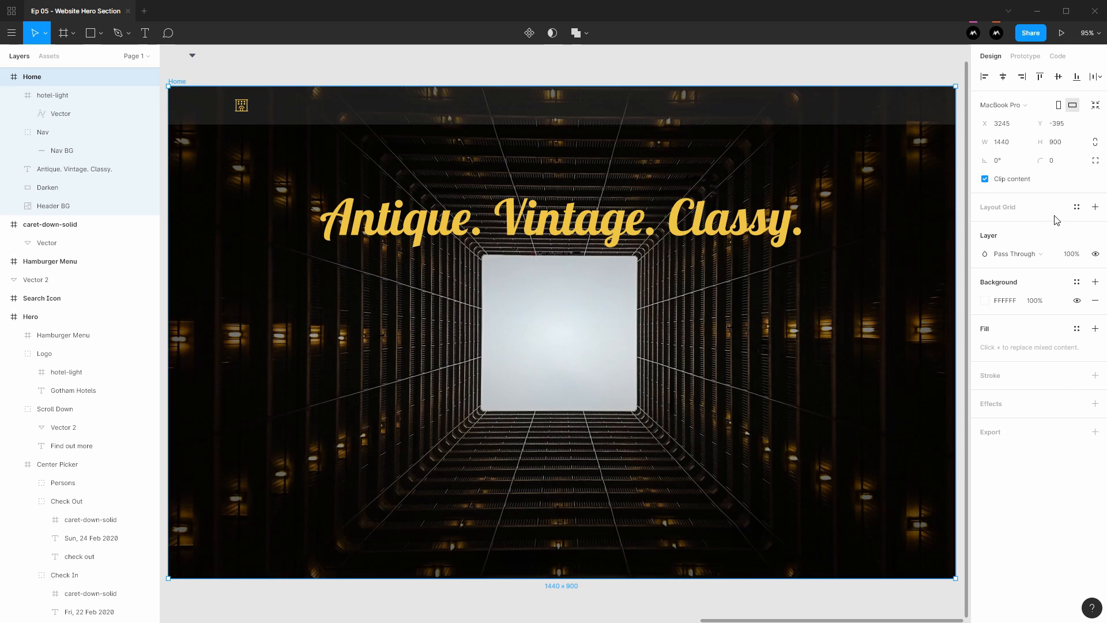
{"action": "left_click", "coordinate": [1096, 207]}
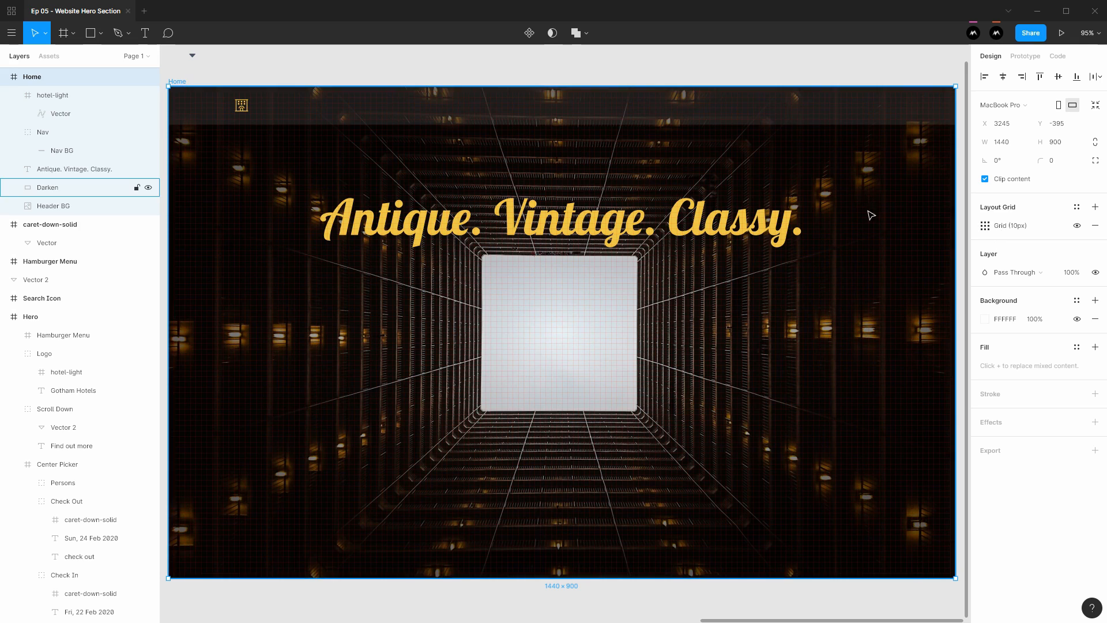
Step: Change the Home frame's layout grid to columns with a count of 12, and close the grid settings
{"action": "left_click", "coordinate": [985, 226]}
{"action": "left_click", "coordinate": [863, 231]}
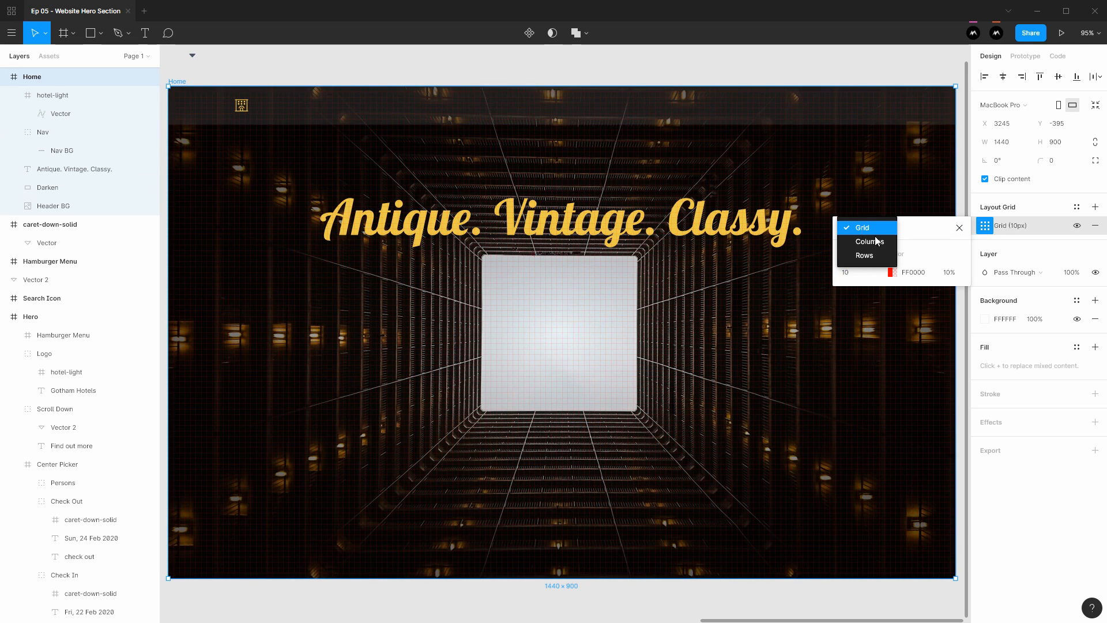
{"action": "left_click", "coordinate": [887, 245]}
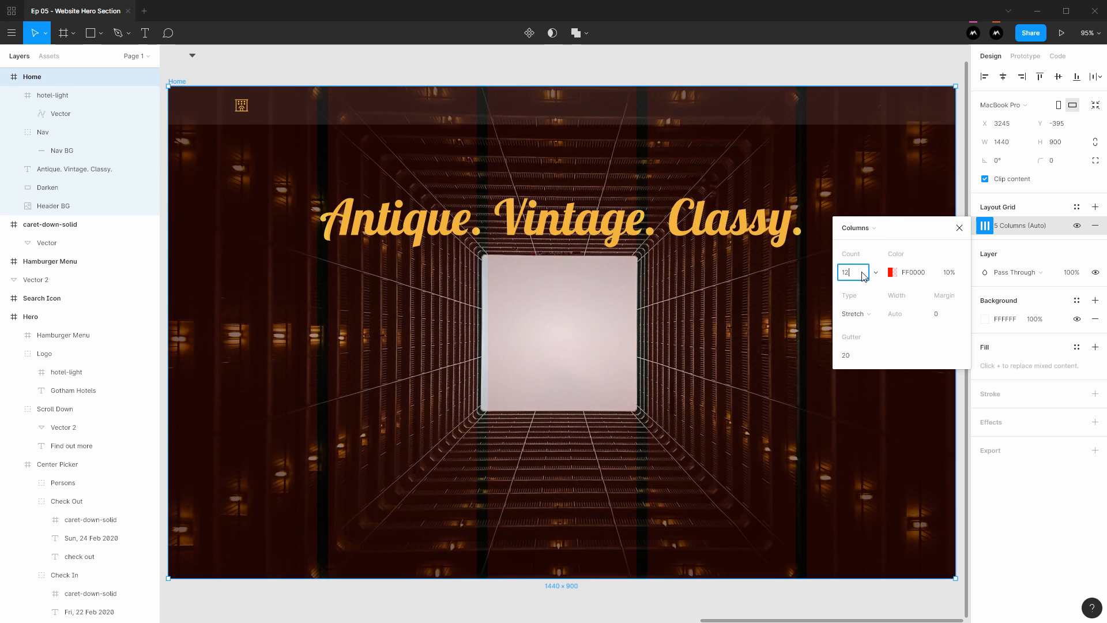
{"action": "key", "text": "Return"}
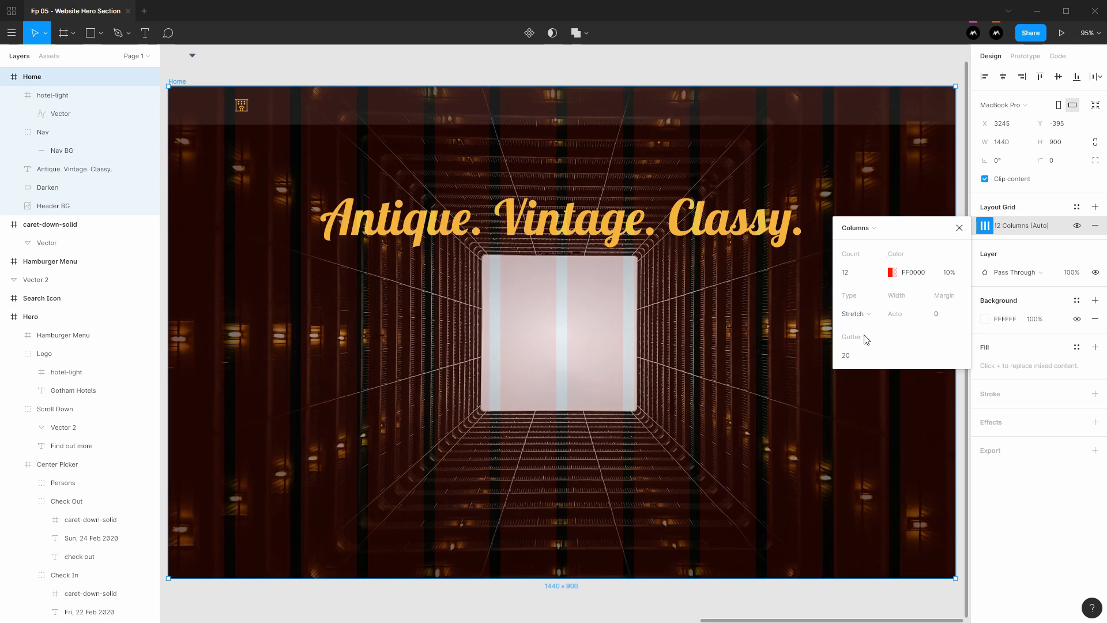
{"action": "left_click", "coordinate": [863, 354]}
{"action": "key", "text": "alt+Tab"}
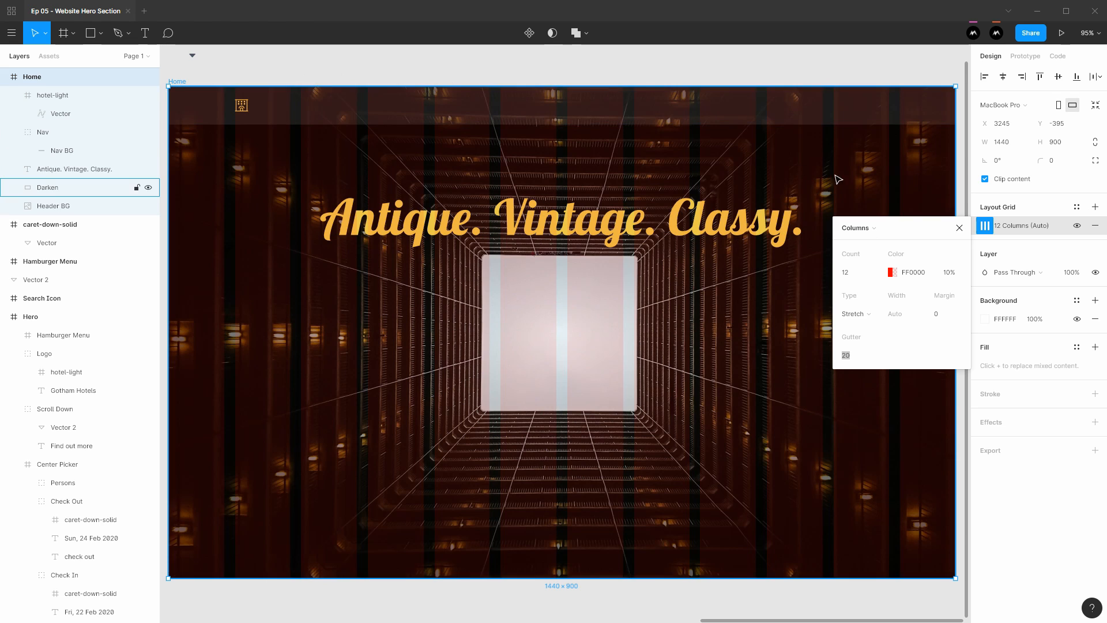
{"action": "left_click", "coordinate": [959, 228]}
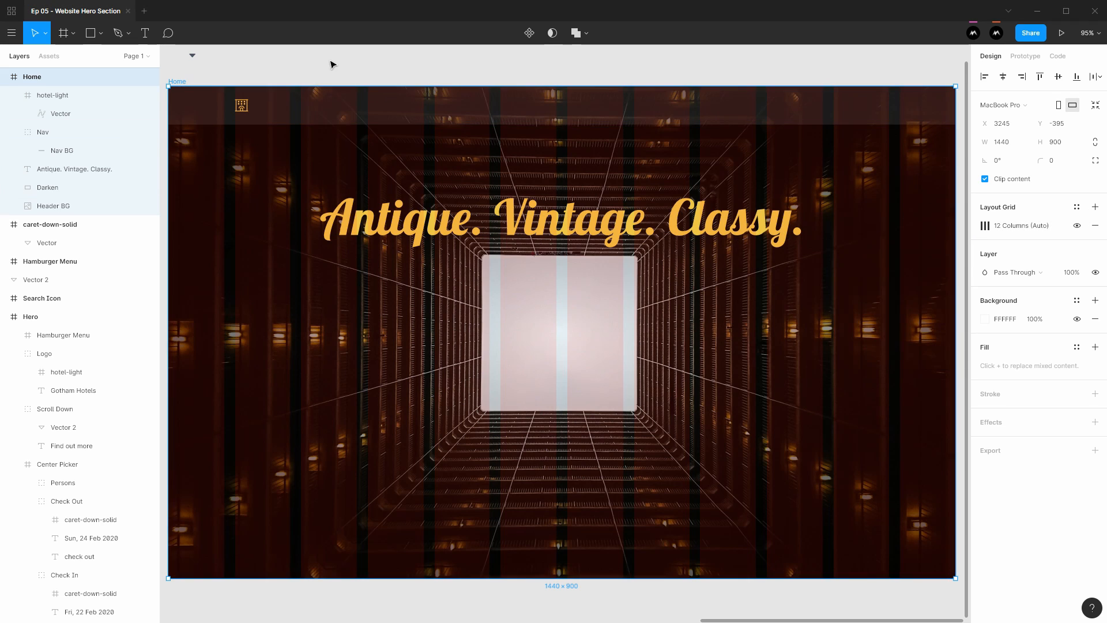
Step: Check the hotel icon's spacing and alignment with the column grid, and move its hotel-light layer into the Nav group above Nav BG
{"action": "key", "text": "plus"}
{"action": "left_click", "coordinate": [231, 105]}
{"action": "left_click", "coordinate": [284, 115]}
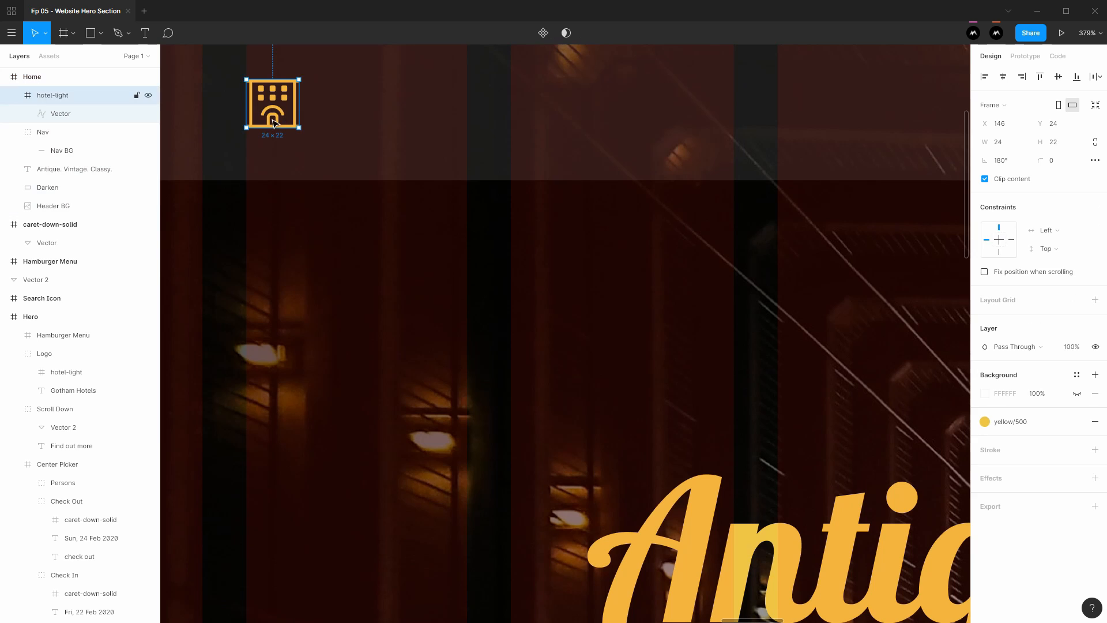
{"action": "left_click_drag", "start_coordinate": [248, 151], "coordinate": [586, 268]}
{"action": "key", "text": "alt"}
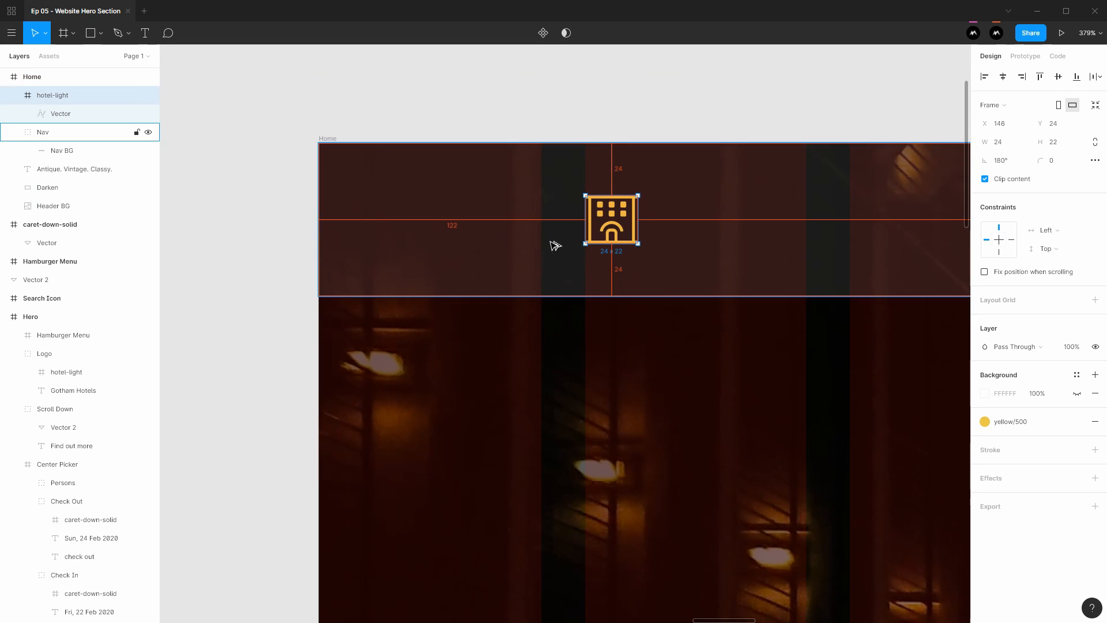
{"action": "scroll", "coordinate": [600, 211], "scroll_direction": "right", "scroll_amount": 3}
{"action": "scroll", "coordinate": [576, 234], "scroll_direction": "right", "scroll_amount": 3}
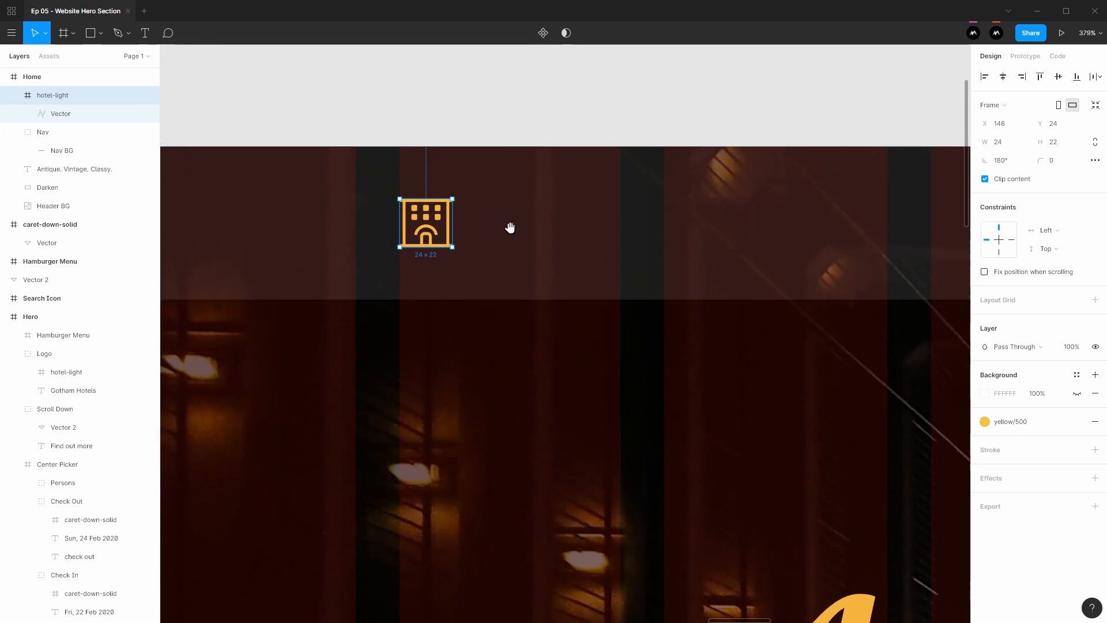
{"action": "left_click_drag", "start_coordinate": [75, 101], "coordinate": [97, 147]}
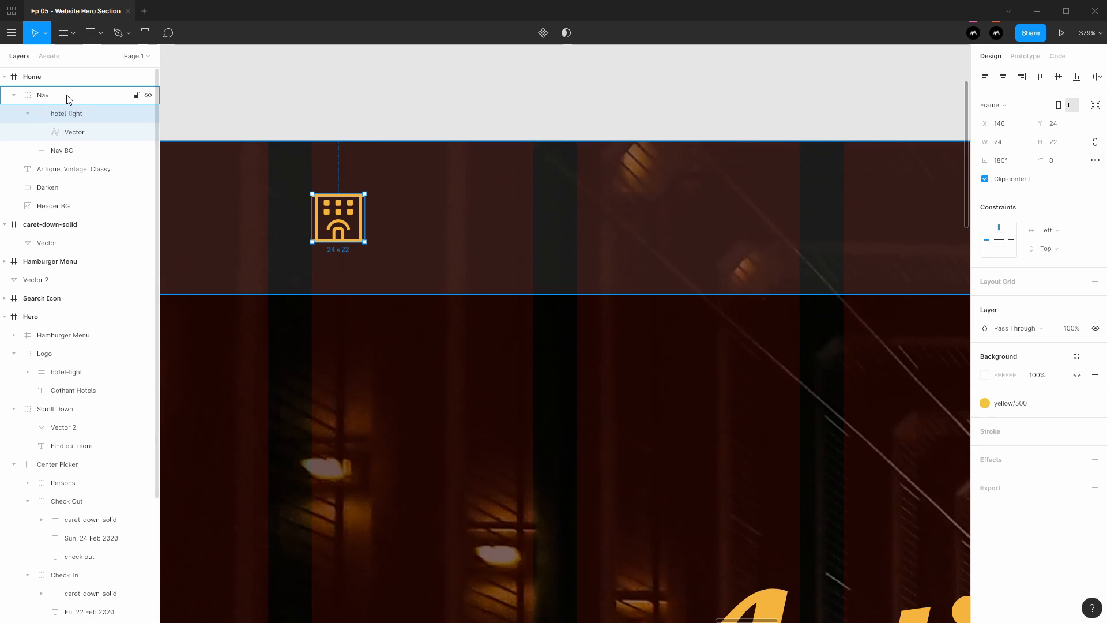
{"action": "key", "text": "alt"}
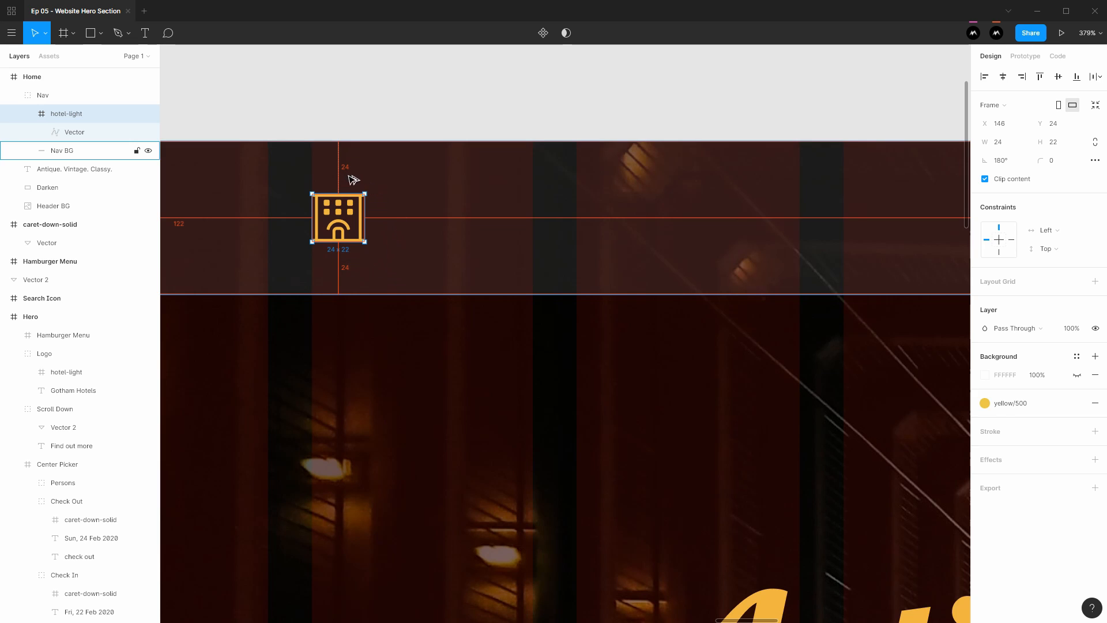
{"action": "left_click", "coordinate": [465, 242], "text": "alt"}
{"action": "left_click", "coordinate": [465, 242], "text": "alt"}
{"action": "left_click_drag", "start_coordinate": [482, 243], "coordinate": [342, 221]}
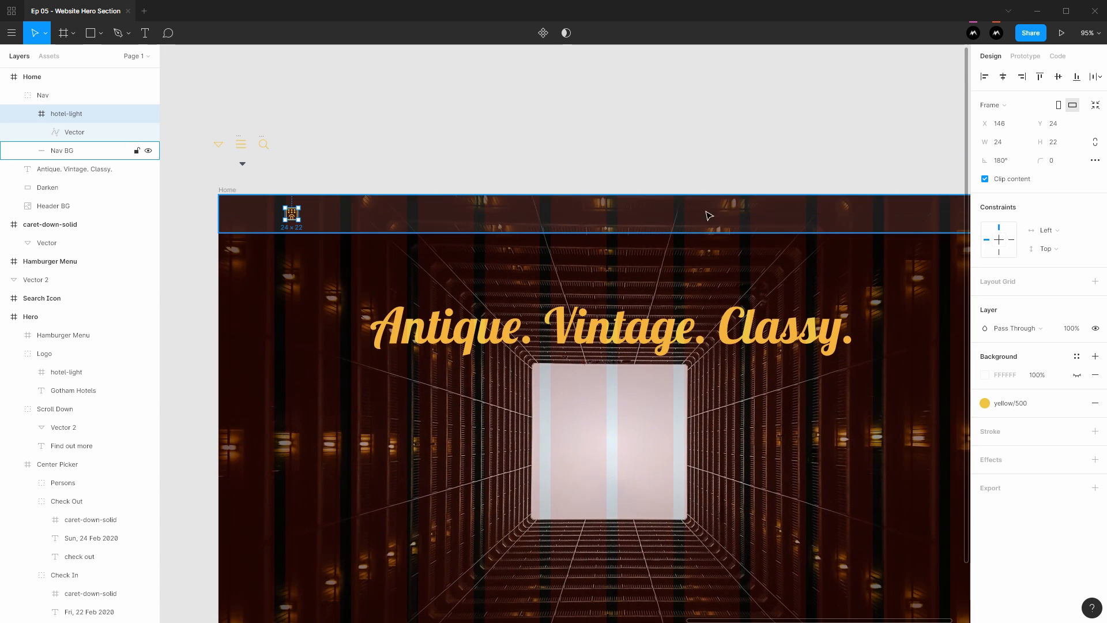
{"action": "left_click_drag", "start_coordinate": [710, 217], "coordinate": [656, 215]}
{"action": "left_click_drag", "start_coordinate": [499, 217], "coordinate": [530, 194]}
{"action": "left_click_drag", "start_coordinate": [298, 232], "coordinate": [279, 161]}
{"action": "key", "text": "alt"}
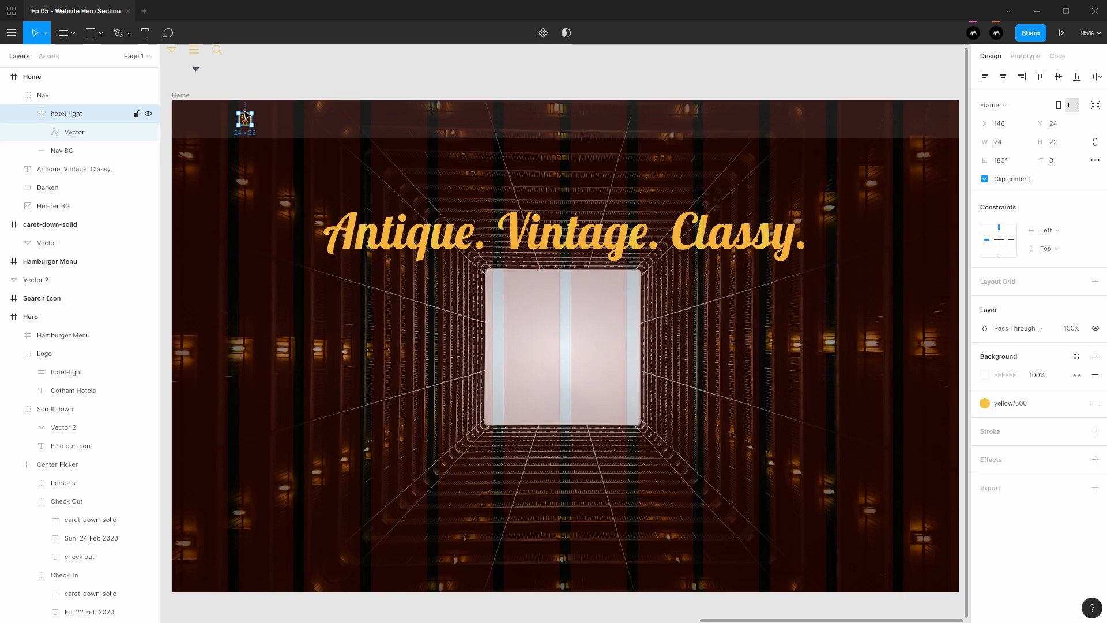
Step: Add the text "GOTAHAM HOTELS" beside the hotel icon in the nav bar
{"action": "left_click_drag", "start_coordinate": [258, 125], "coordinate": [341, 196]}
{"action": "scroll", "coordinate": [296, 152], "scroll_direction": "up", "scroll_amount": 5}
{"action": "key", "text": "t"}
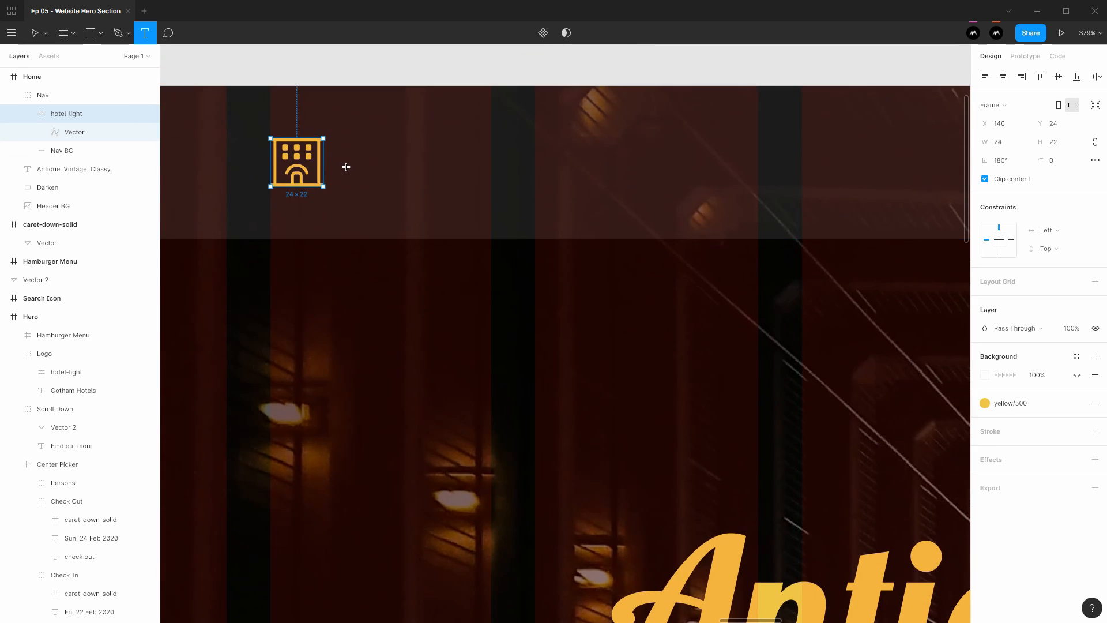
{"action": "left_click", "coordinate": [346, 167]}
{"action": "type", "text": "GOTAHAM"}
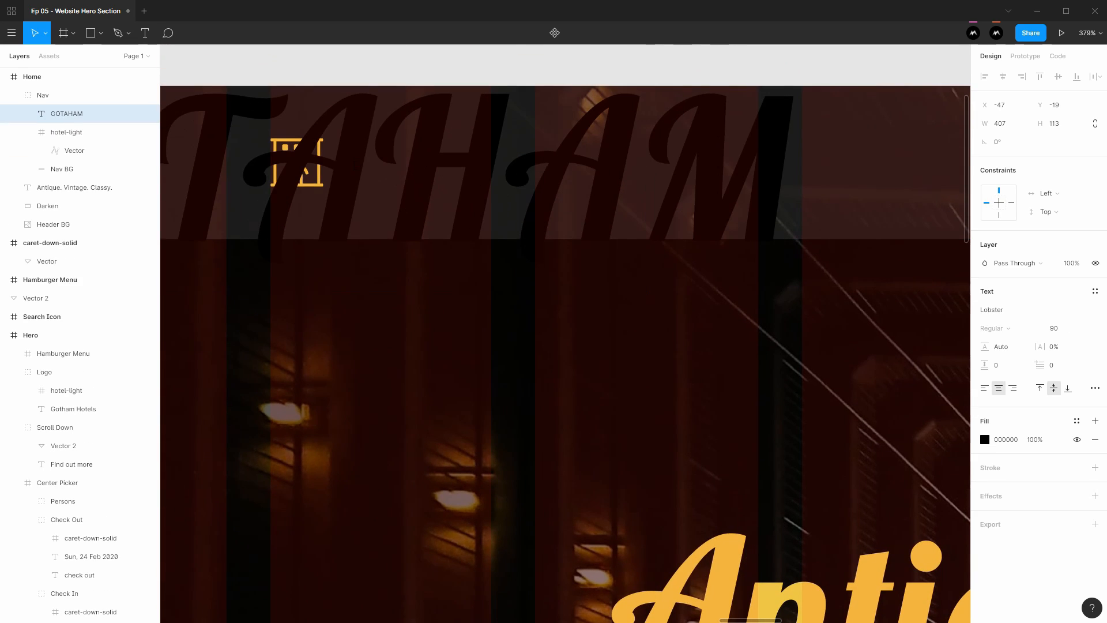
{"action": "type", "text": " HOTELS"}
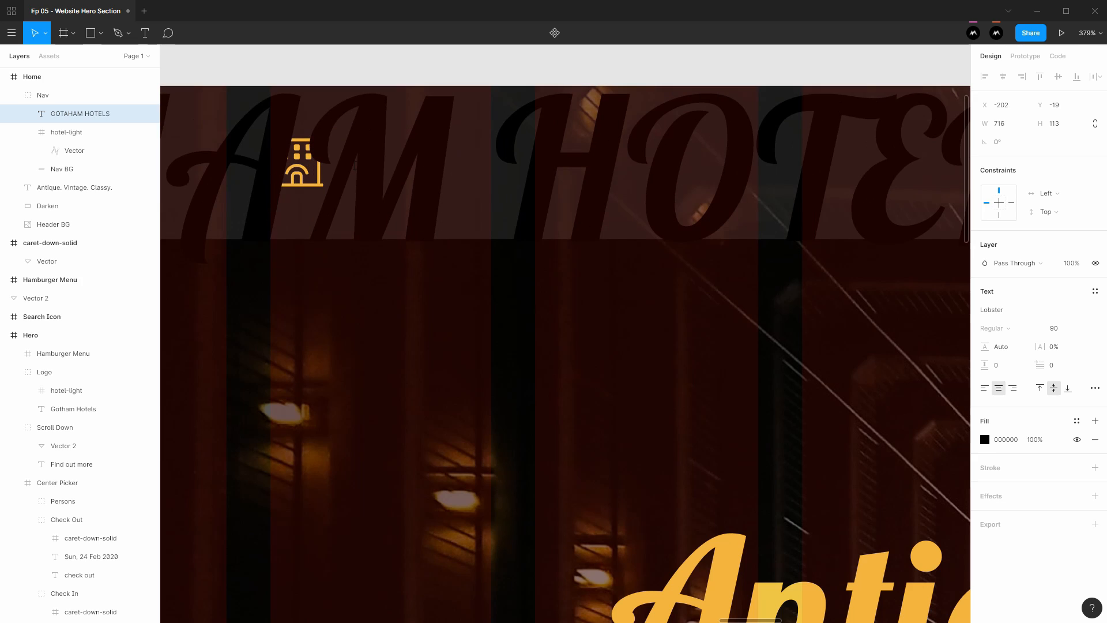
Step: Try the Roboto font on the whole GOTAHAM HOTELS text
{"action": "key", "text": "ctrl+a"}
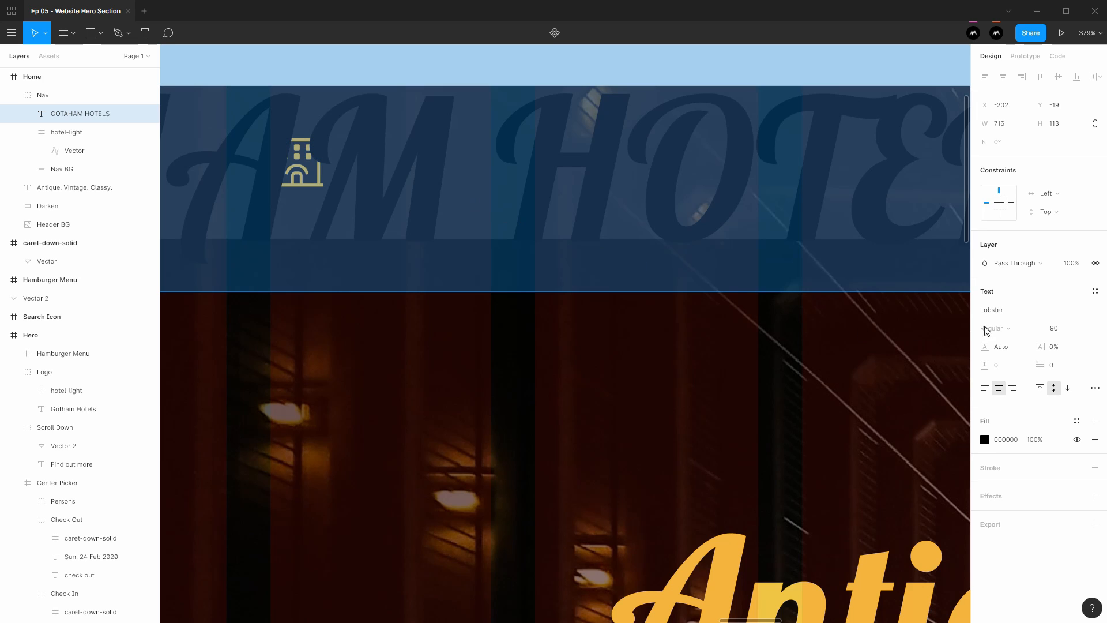
{"action": "left_click", "coordinate": [1033, 307]}
{"action": "type", "text": "Robo"}
{"action": "key", "text": "Return"}
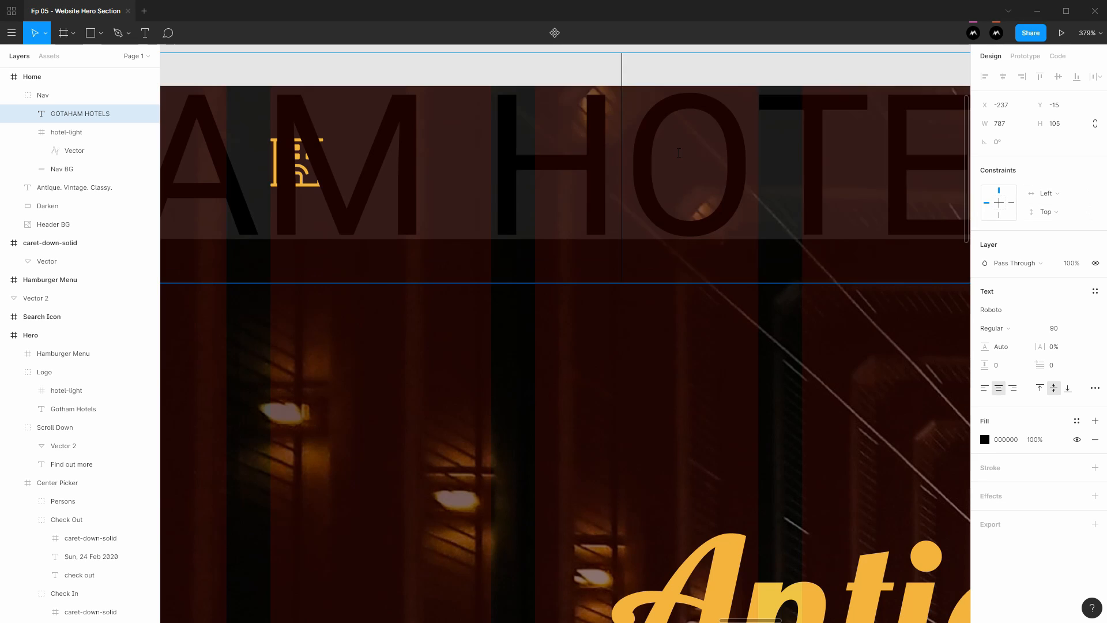
Step: Format the GOTAHAM HOTELS text as Gotham Bold at size 18 with the yellow ECC94B fill
{"action": "left_click", "coordinate": [1012, 311]}
{"action": "type", "text": "G"}
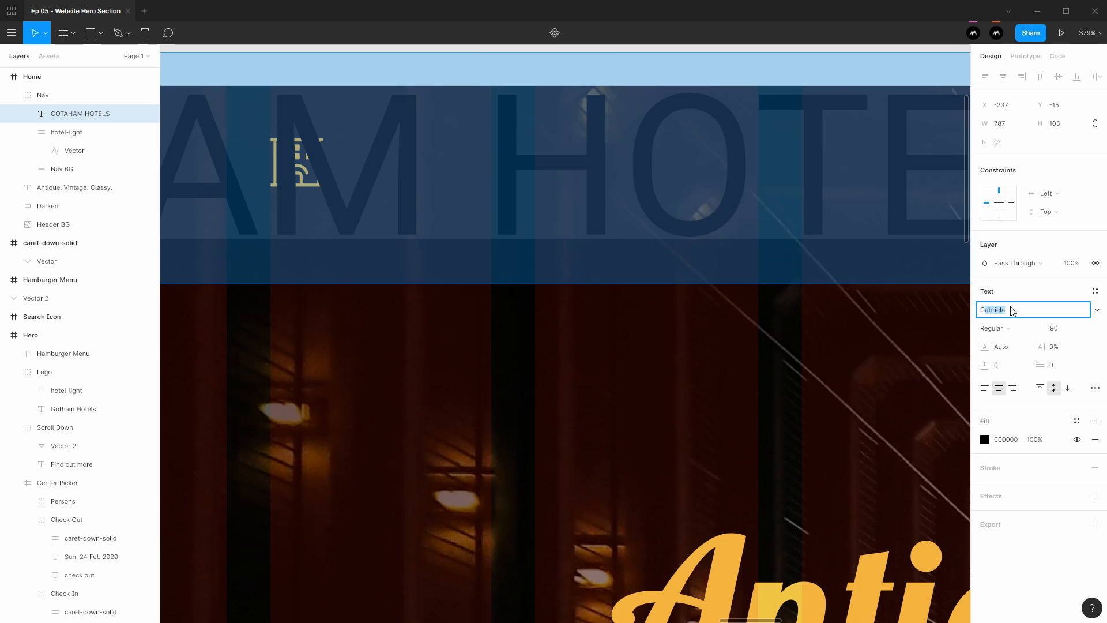
{"action": "type", "text": "oth"}
{"action": "key", "text": "Return"}
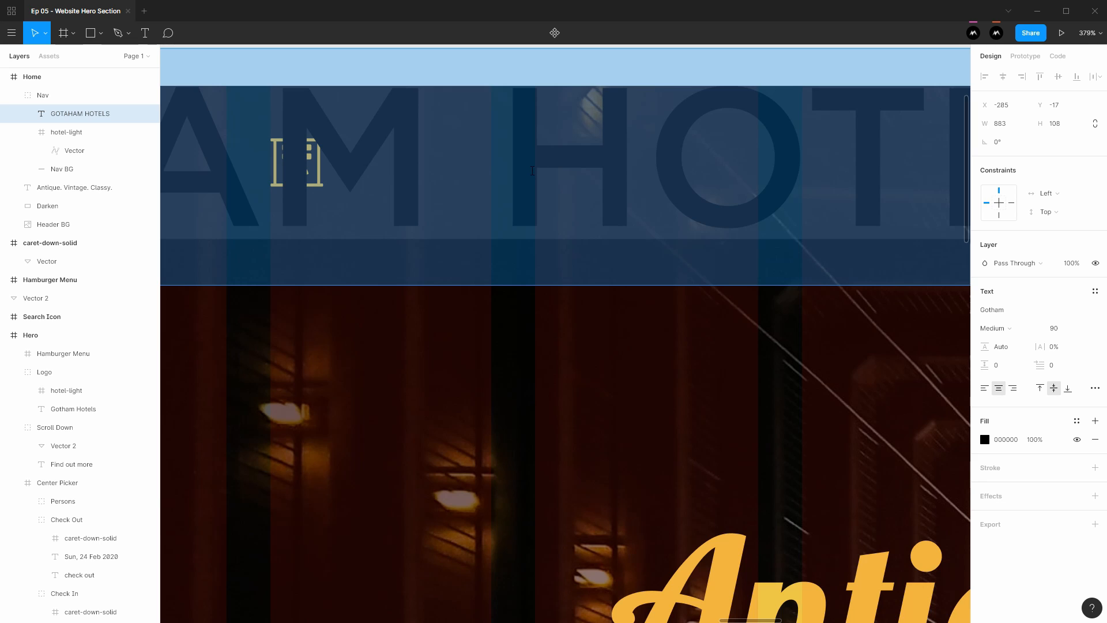
{"action": "left_click", "coordinate": [1069, 330]}
{"action": "type", "text": "18"}
{"action": "key", "text": "Return"}
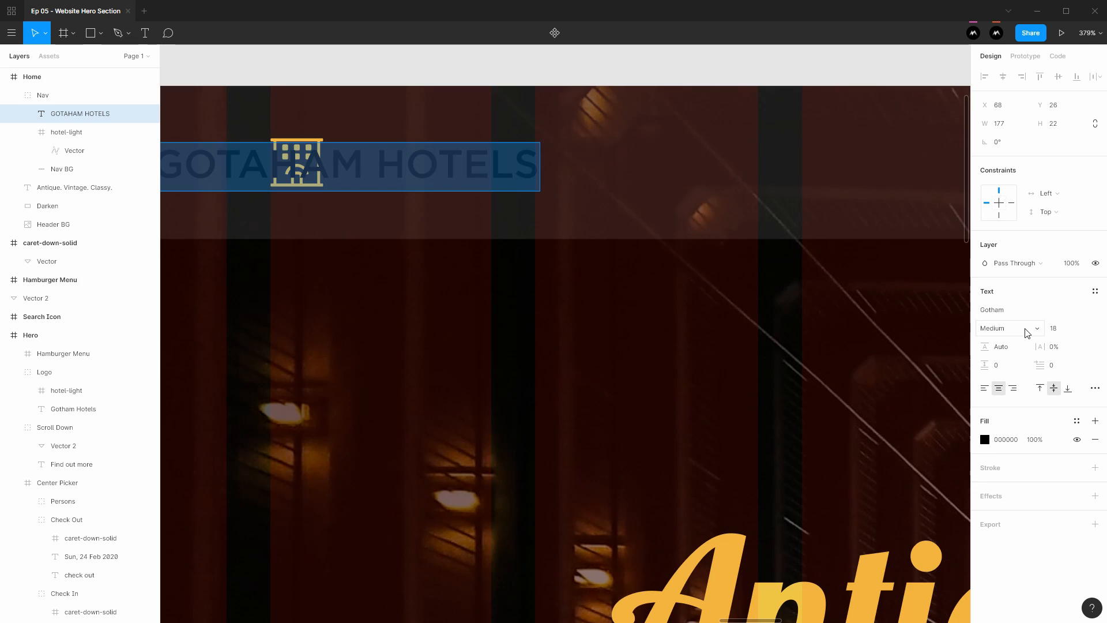
{"action": "left_click", "coordinate": [1026, 327]}
{"action": "left_click", "coordinate": [1017, 343]}
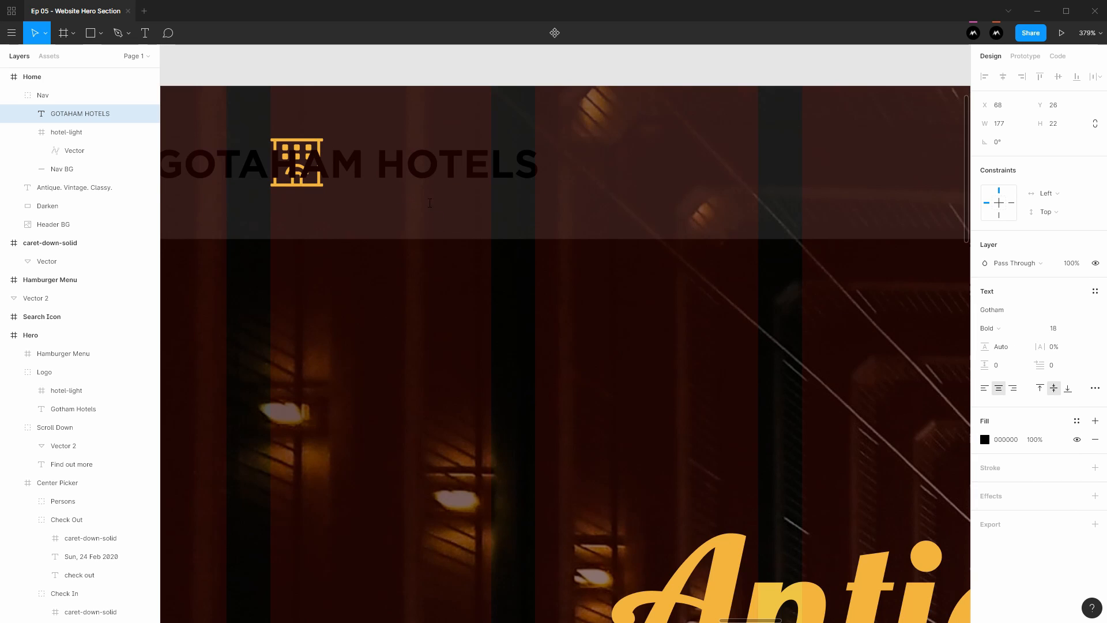
{"action": "left_click", "coordinate": [985, 440]}
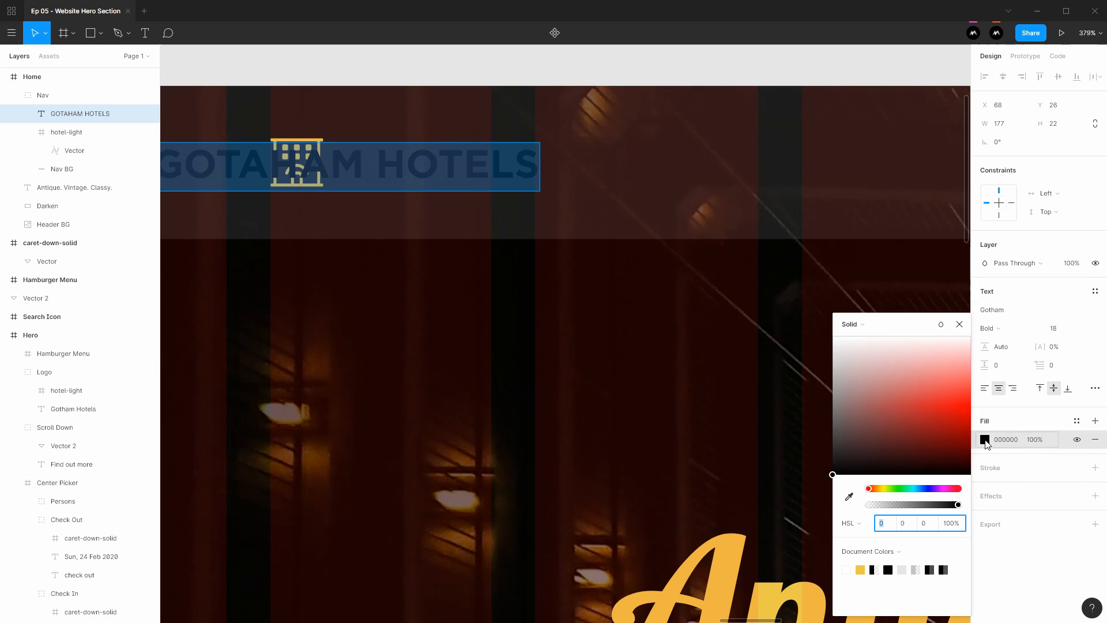
{"action": "left_click", "coordinate": [862, 570]}
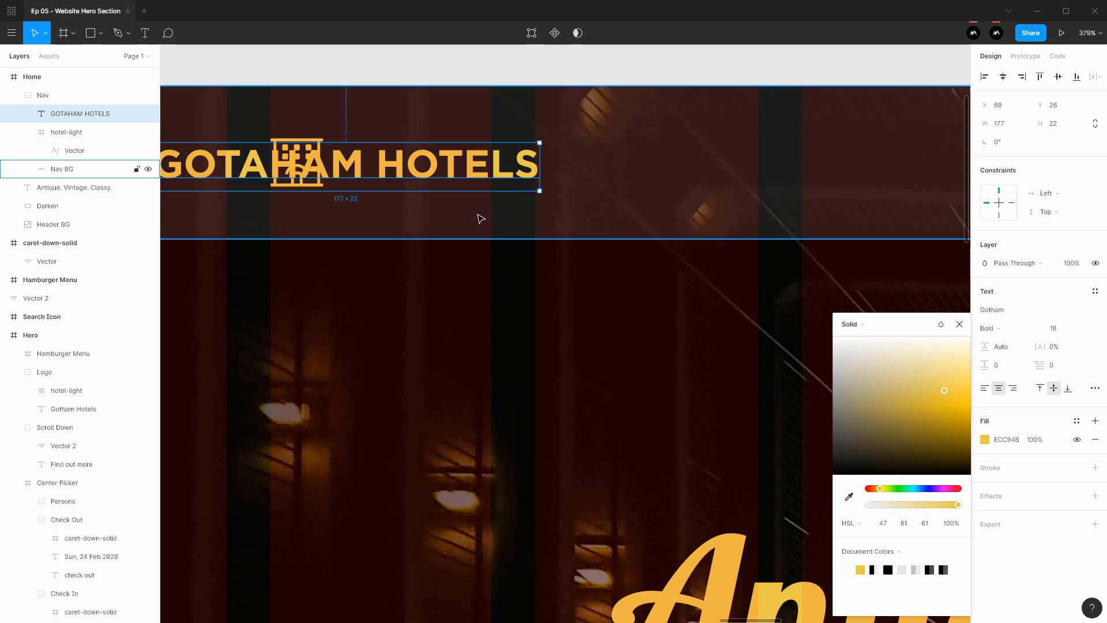
Step: Position the GOTAHAM HOTELS text 8 px beside the hotel icon, at X 154 and Y 24
{"action": "left_click_drag", "start_coordinate": [379, 176], "coordinate": [569, 176]}
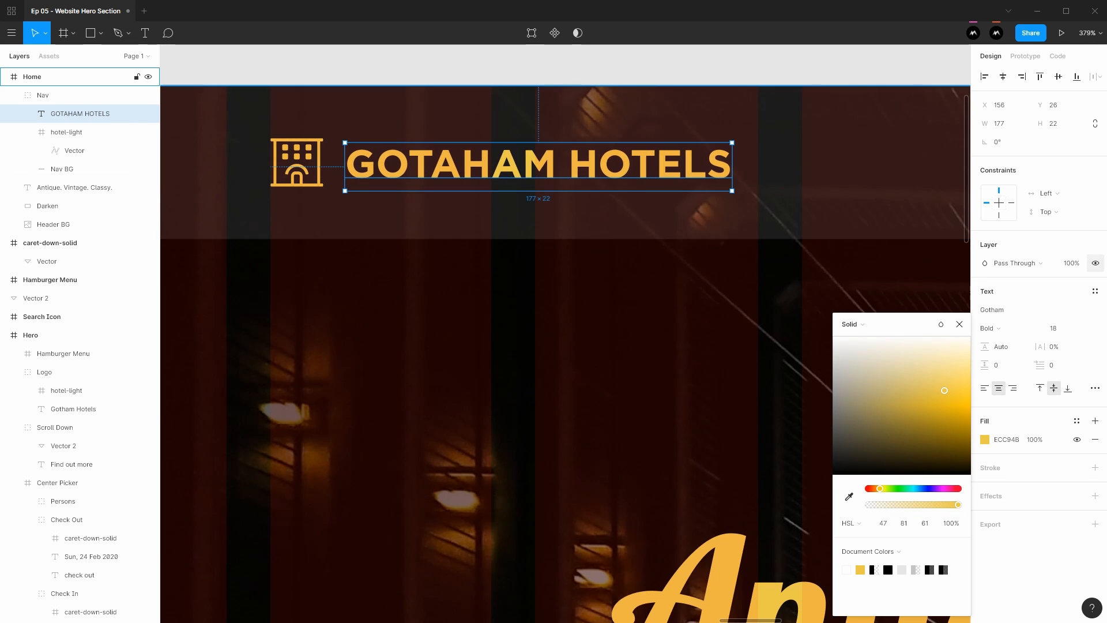
{"action": "key", "text": "alt"}
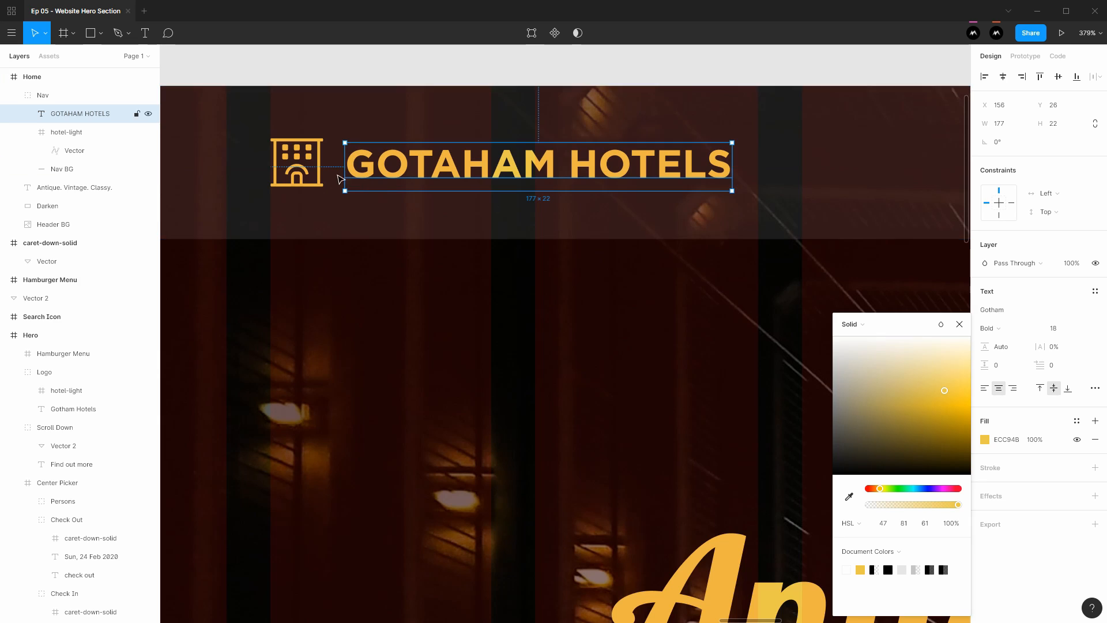
{"action": "key", "text": "Left"}
{"action": "key", "text": "alt"}
{"action": "key", "text": "Left"}
{"action": "key", "text": "Up"}
{"action": "key", "text": "Up"}
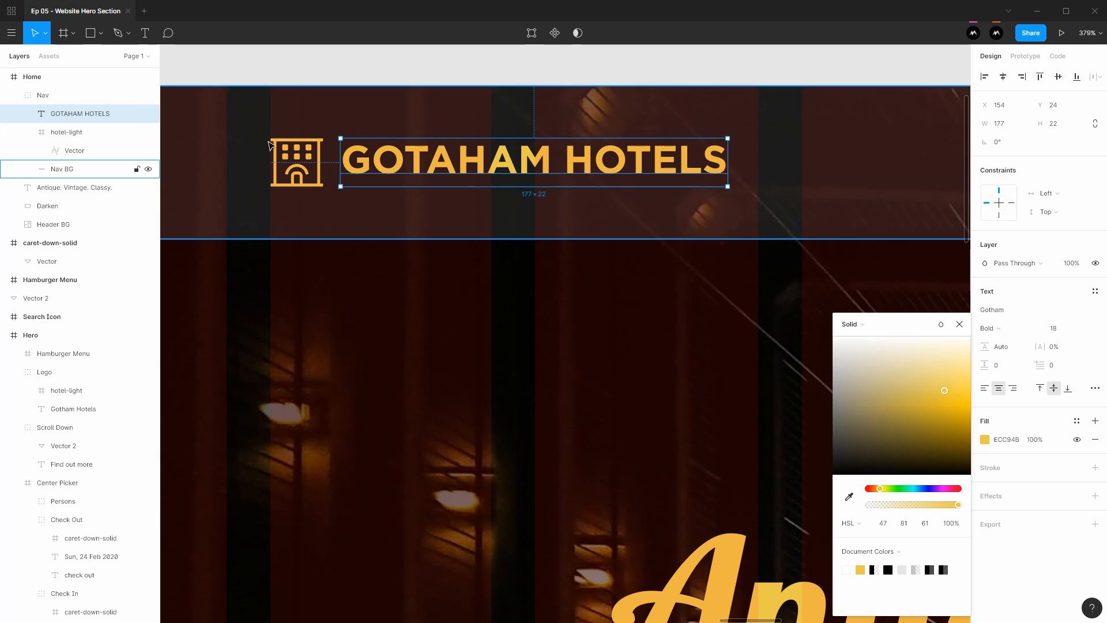
Step: Group the hotel icon with the GOTAHAM HOTELS text and name the group Logo
{"action": "left_click", "coordinate": [111, 135], "text": "shift"}
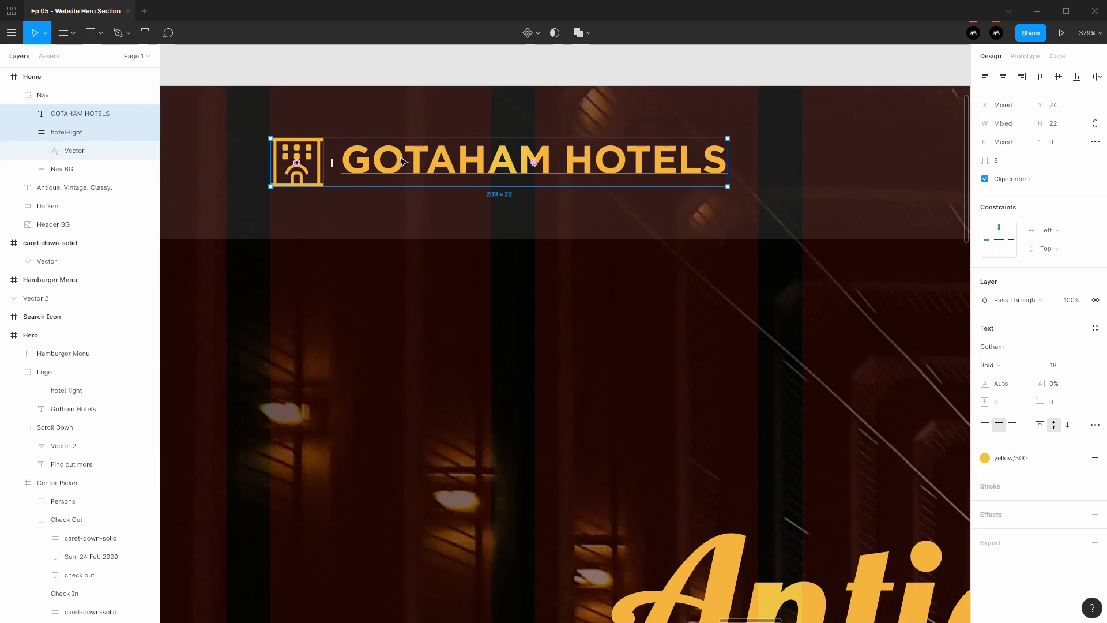
{"action": "key", "text": "ctrl+g"}
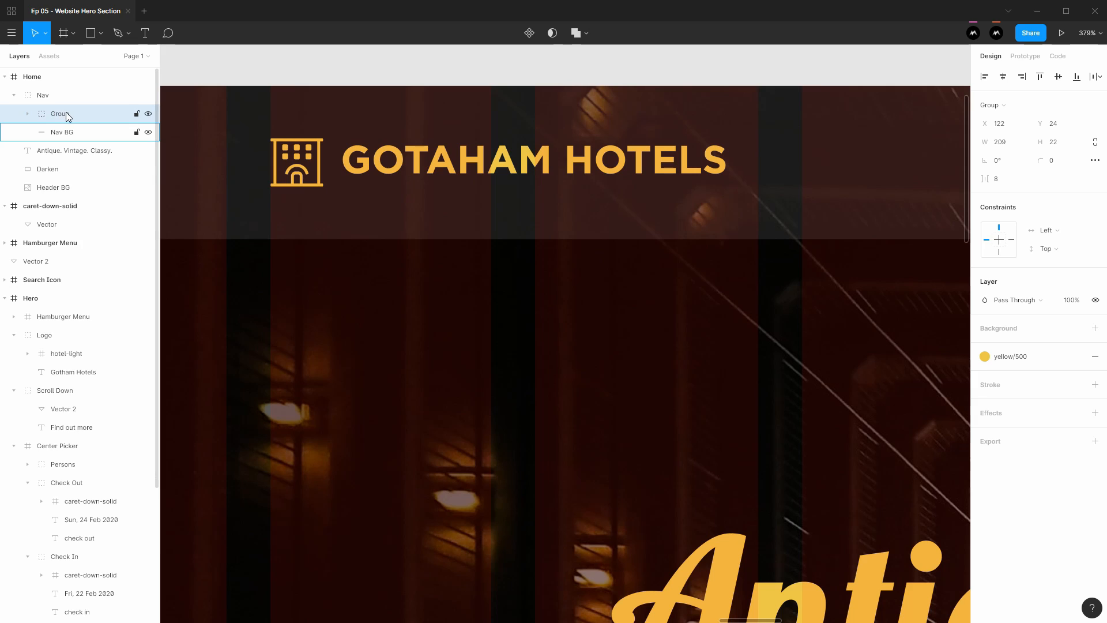
{"action": "double_click", "coordinate": [64, 114]}
{"action": "type", "text": "L"}
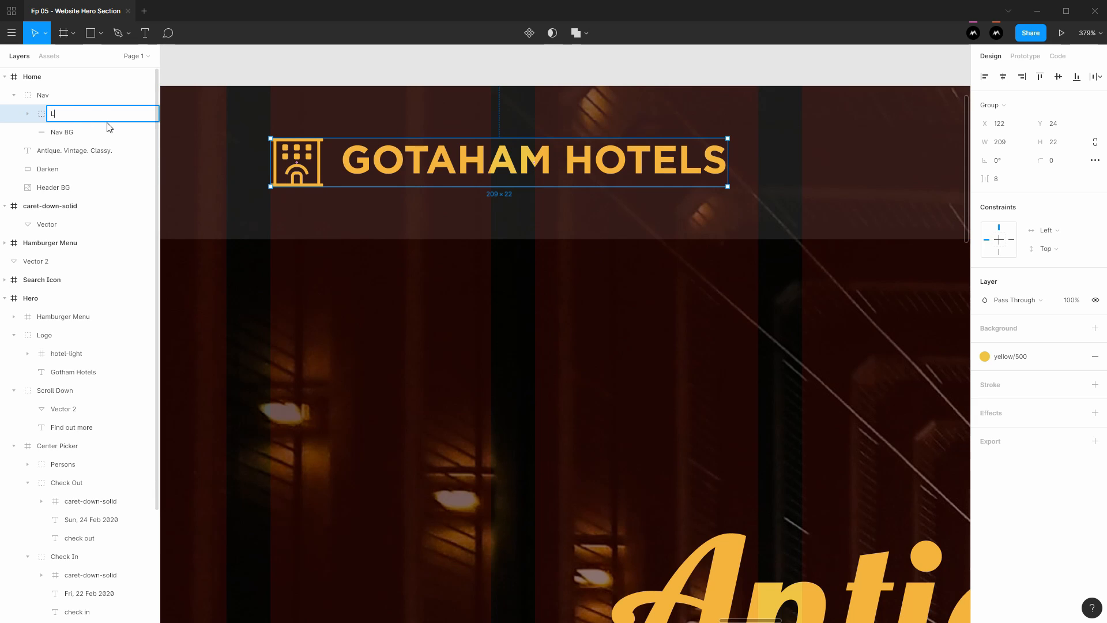
{"action": "type", "text": "ogo"}
{"action": "key", "text": "Return"}
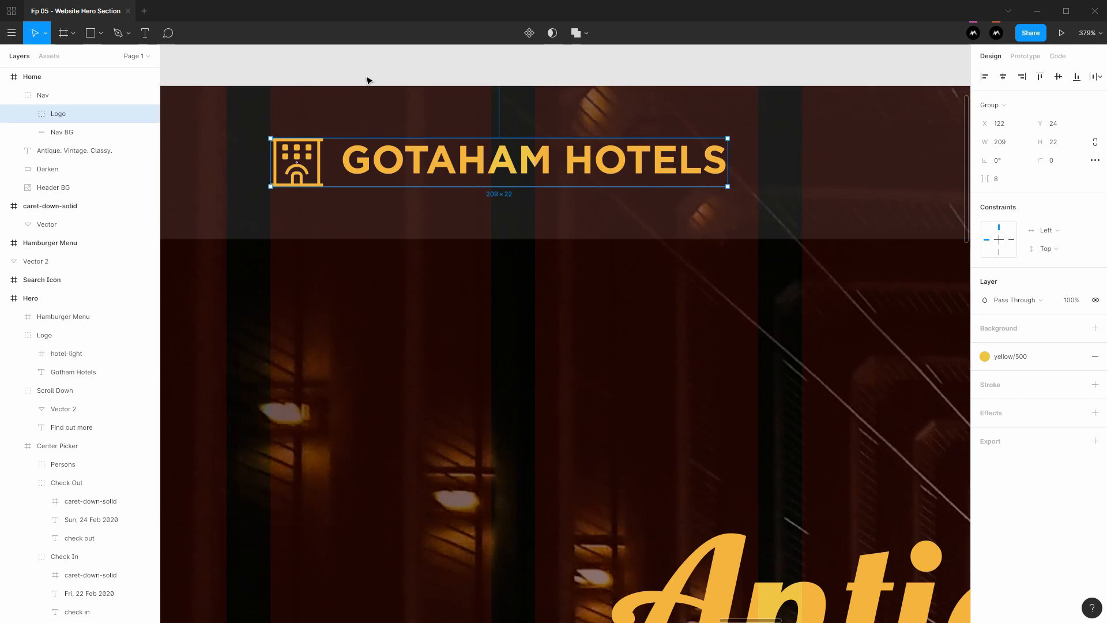
Step: Move the hamburger and search icons into the right part of the nav bar and nest their layers in the Nav group above Logo
{"action": "left_click", "coordinate": [427, 69]}
{"action": "left_click", "coordinate": [428, 71], "text": "alt"}
{"action": "left_click", "coordinate": [428, 70], "text": "alt"}
{"action": "left_click_drag", "start_coordinate": [552, 87], "coordinate": [457, 162]}
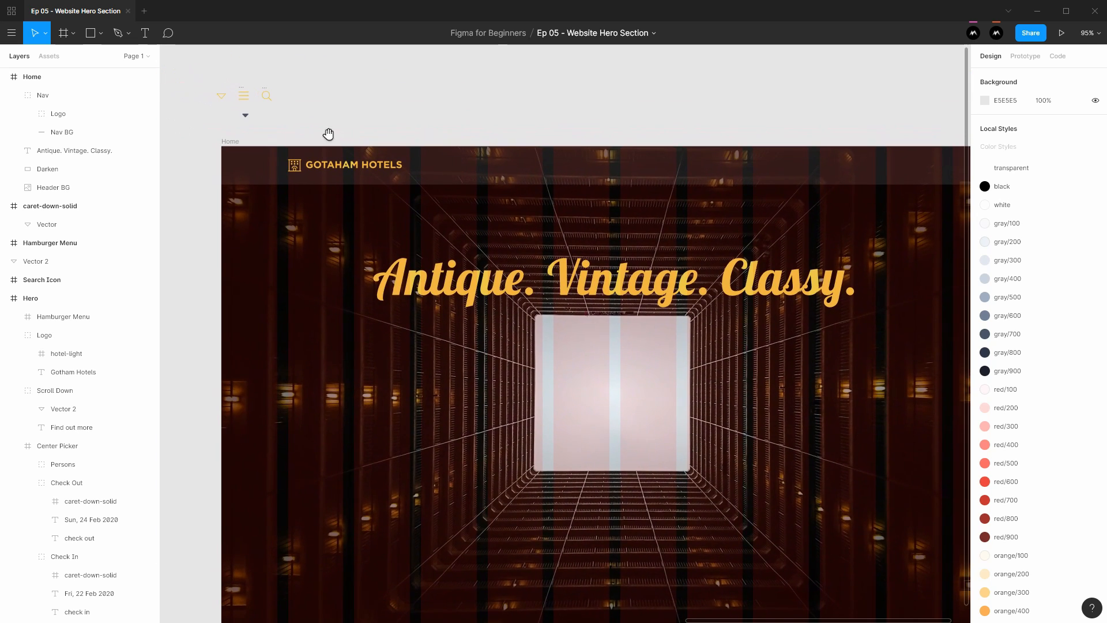
{"action": "left_click_drag", "start_coordinate": [636, 138], "coordinate": [483, 139]}
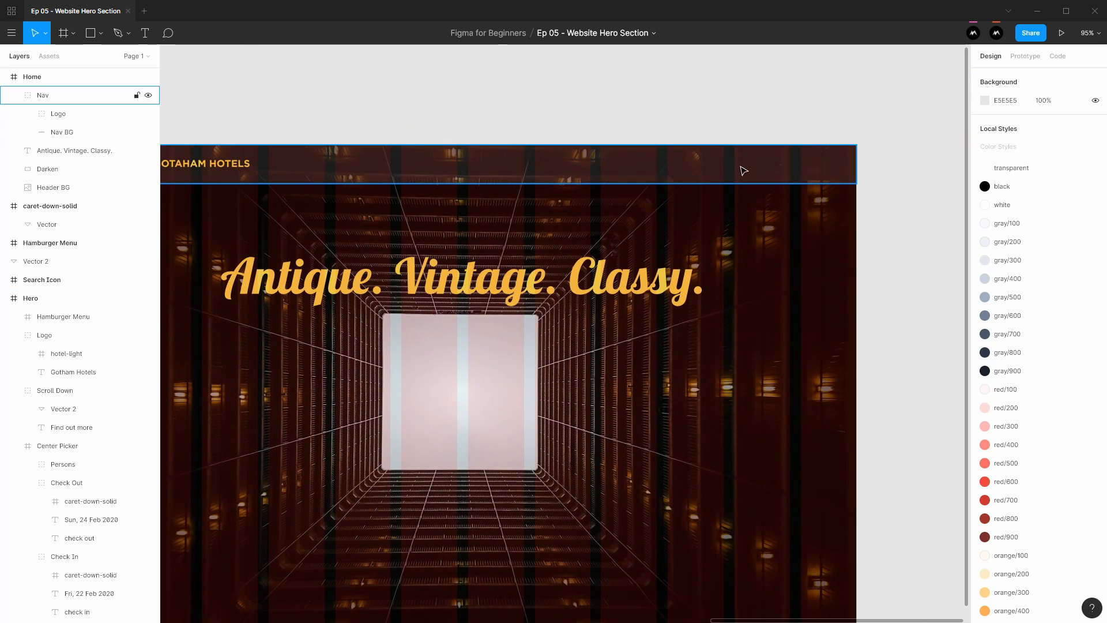
{"action": "left_click_drag", "start_coordinate": [742, 180], "coordinate": [842, 189]}
{"action": "left_click_drag", "start_coordinate": [178, 102], "coordinate": [945, 195]}
{"action": "left_click_drag", "start_coordinate": [890, 160], "coordinate": [503, 154]}
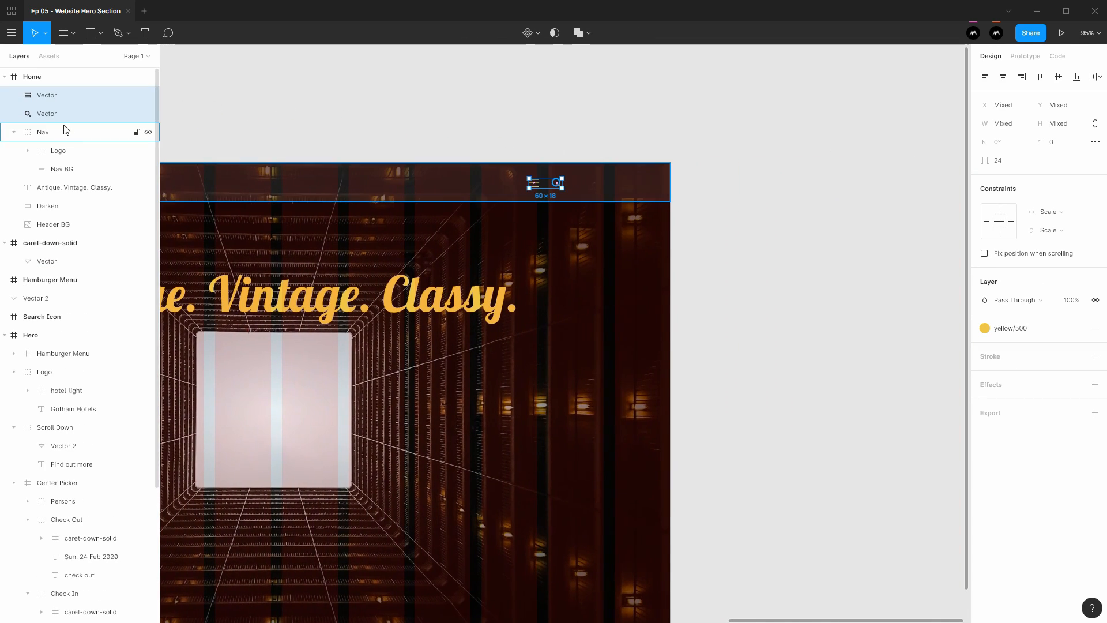
{"action": "left_click_drag", "start_coordinate": [44, 101], "coordinate": [66, 138]}
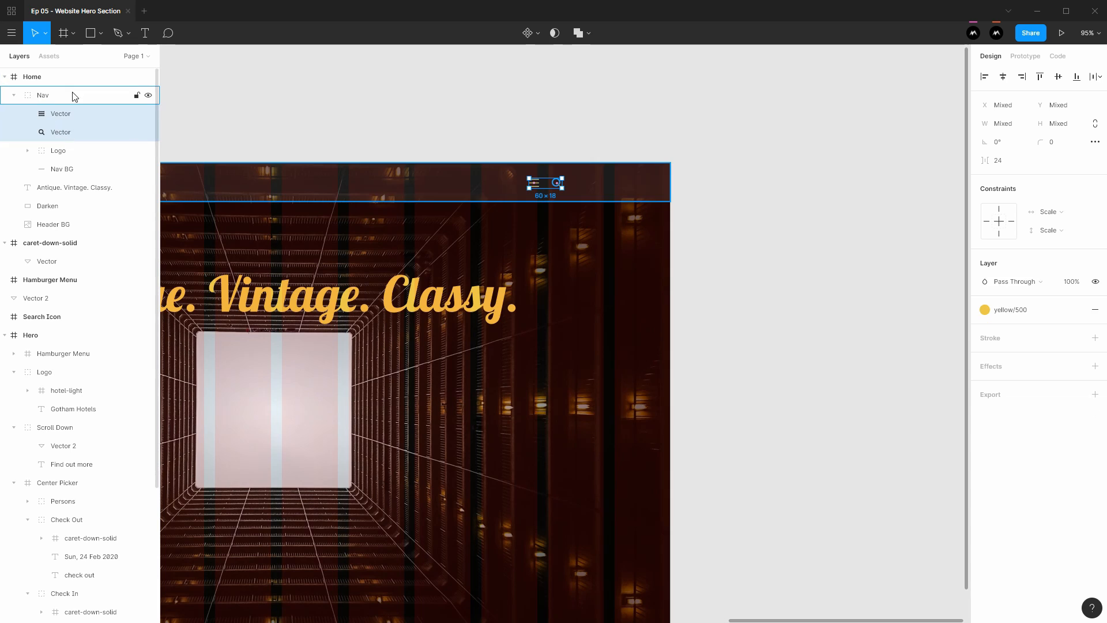
Step: Align the hamburger and search icons so they end at the right edge of the eleventh grid column, vertically centred in the nav bar
{"action": "scroll", "coordinate": [606, 178], "scroll_direction": "up", "scroll_amount": 5}
{"action": "scroll", "coordinate": [571, 195], "scroll_direction": "down", "scroll_amount": 10}
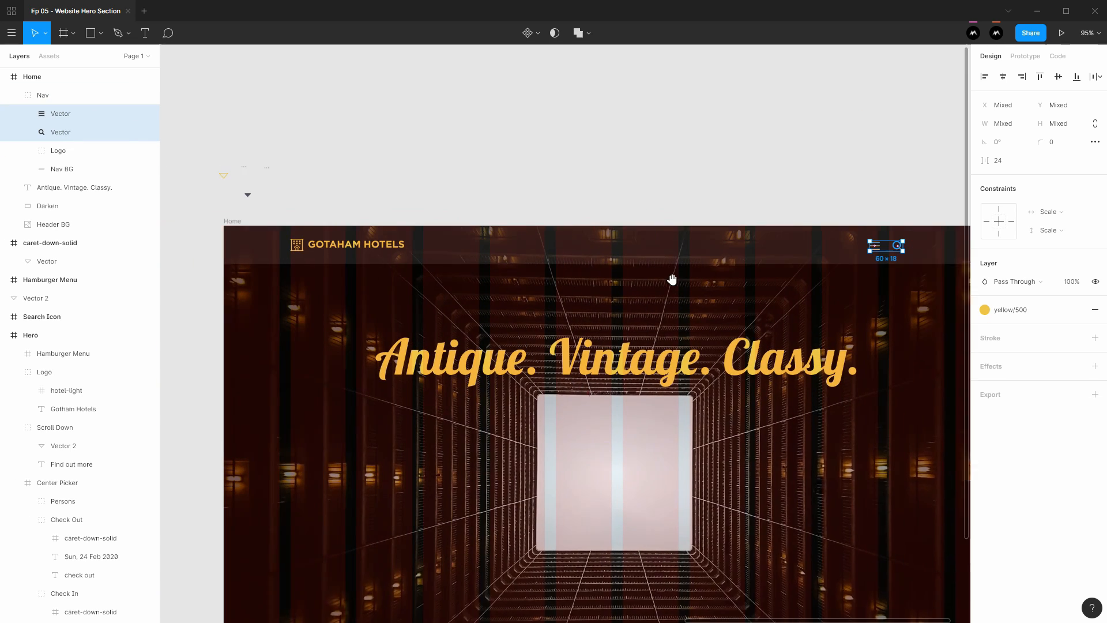
{"action": "left_click_drag", "start_coordinate": [673, 280], "coordinate": [716, 278]}
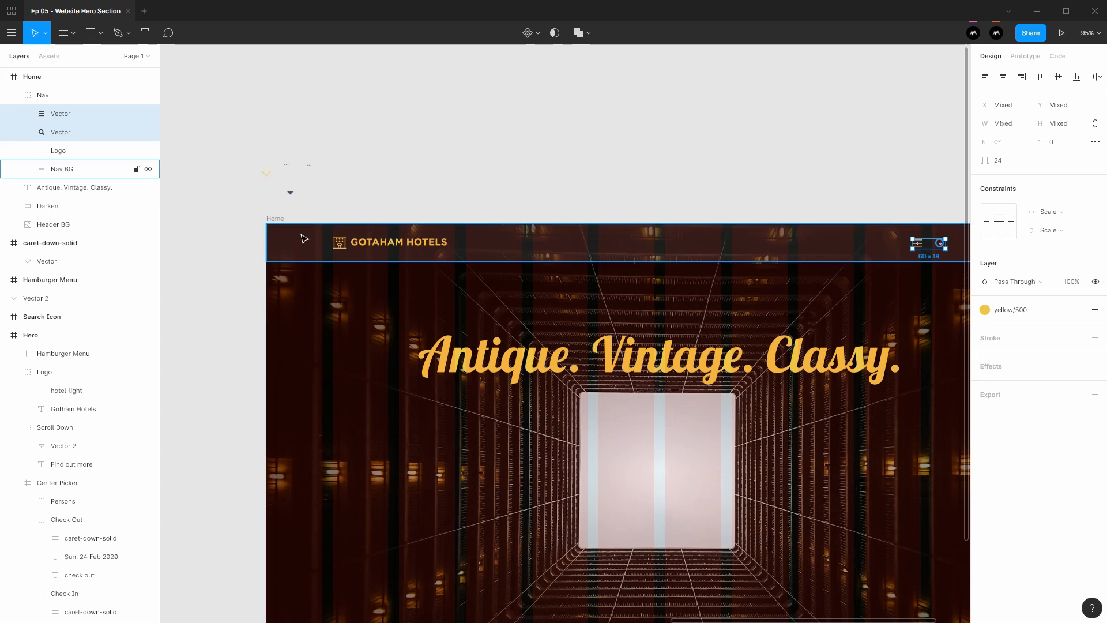
{"action": "left_click_drag", "start_coordinate": [588, 278], "coordinate": [536, 248]}
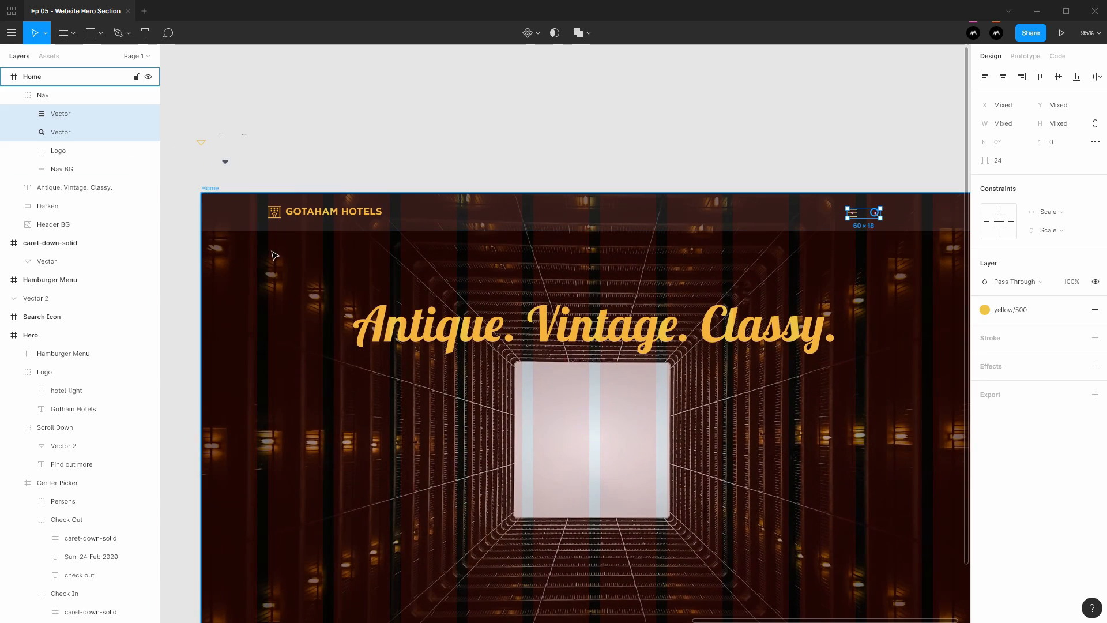
{"action": "left_click_drag", "start_coordinate": [634, 269], "coordinate": [336, 265]}
{"action": "left_click", "coordinate": [616, 224]}
{"action": "left_click", "coordinate": [597, 224]}
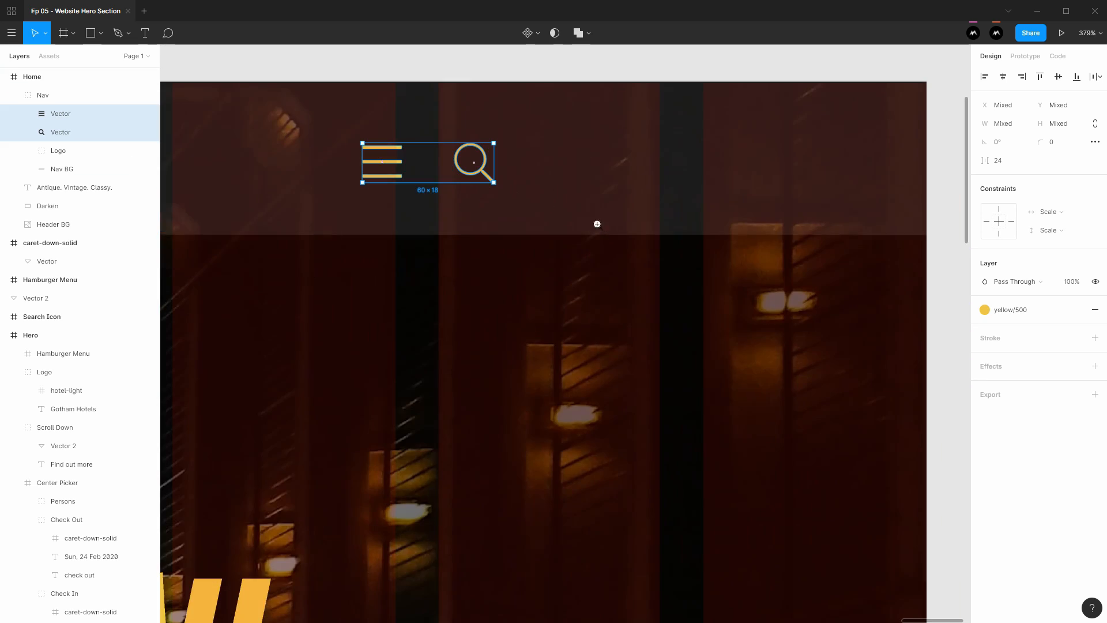
{"action": "left_click_drag", "start_coordinate": [491, 184], "coordinate": [657, 179]}
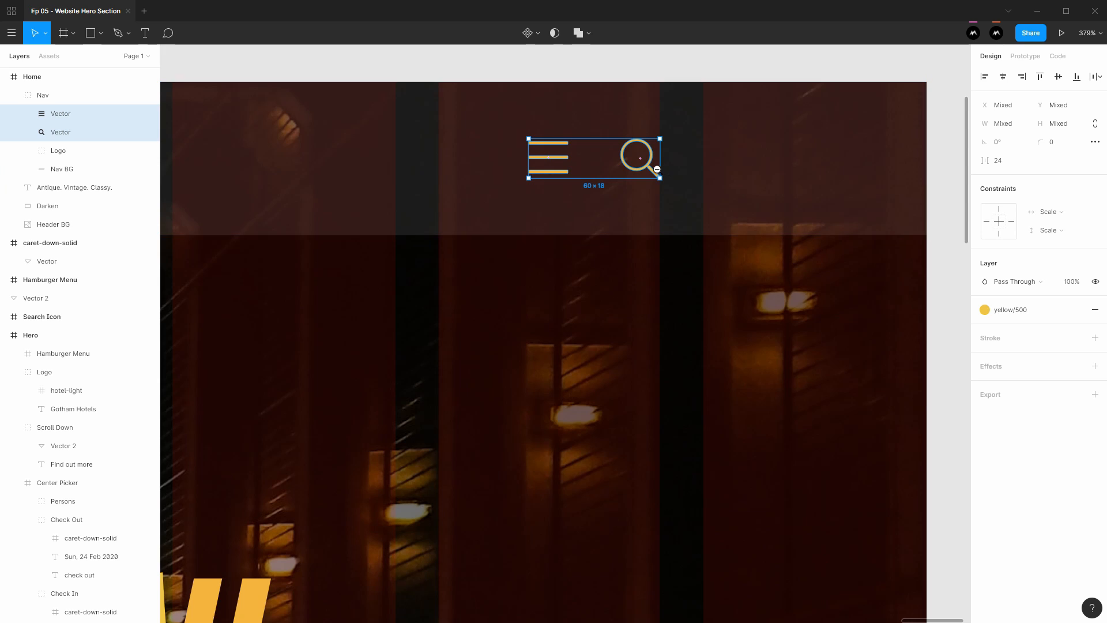
{"action": "scroll", "coordinate": [656, 167], "scroll_direction": "down", "scroll_amount": 3}
{"action": "left_click", "coordinate": [679, 134]}
Step: Hide the Home frame's 12-column layout grid and deselect the frame
{"action": "left_click_drag", "start_coordinate": [662, 167], "coordinate": [754, 176]}
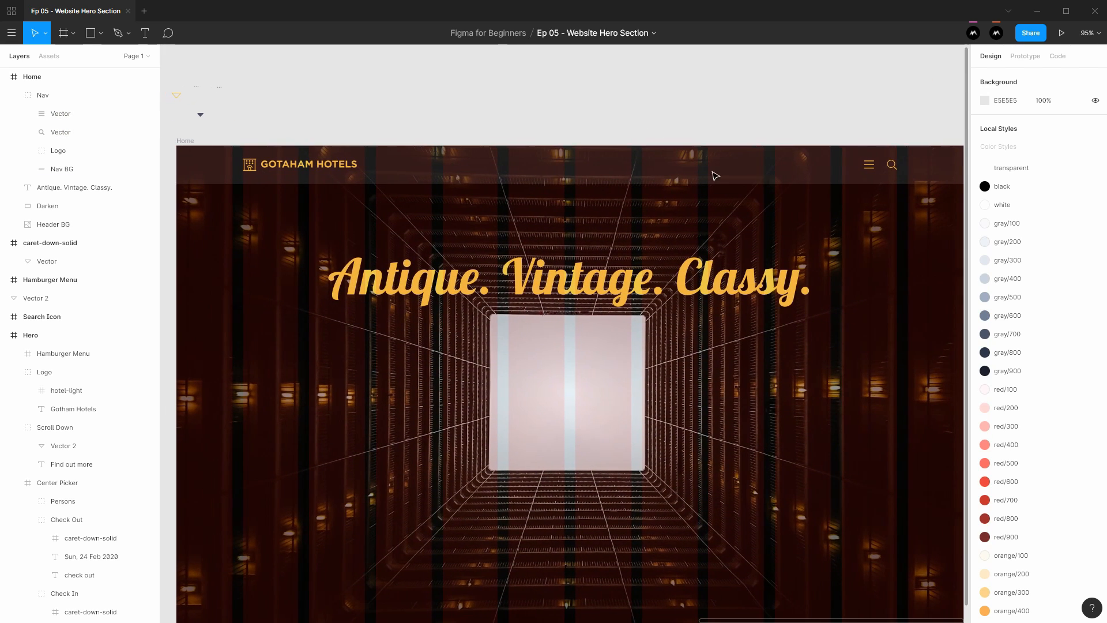
{"action": "left_click", "coordinate": [186, 140]}
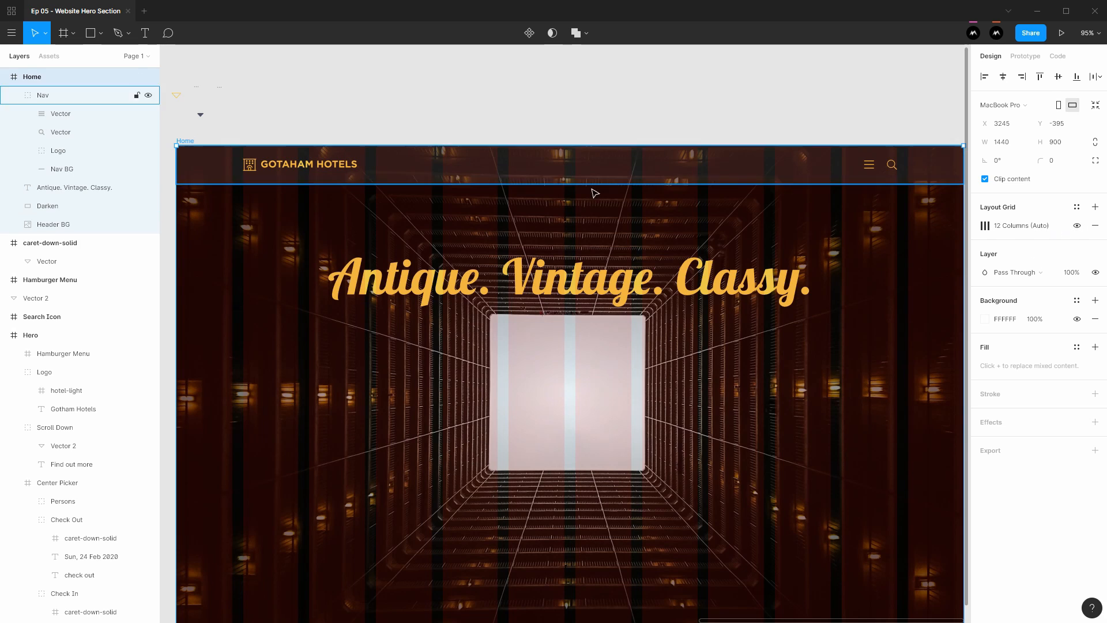
{"action": "left_click", "coordinate": [1078, 226]}
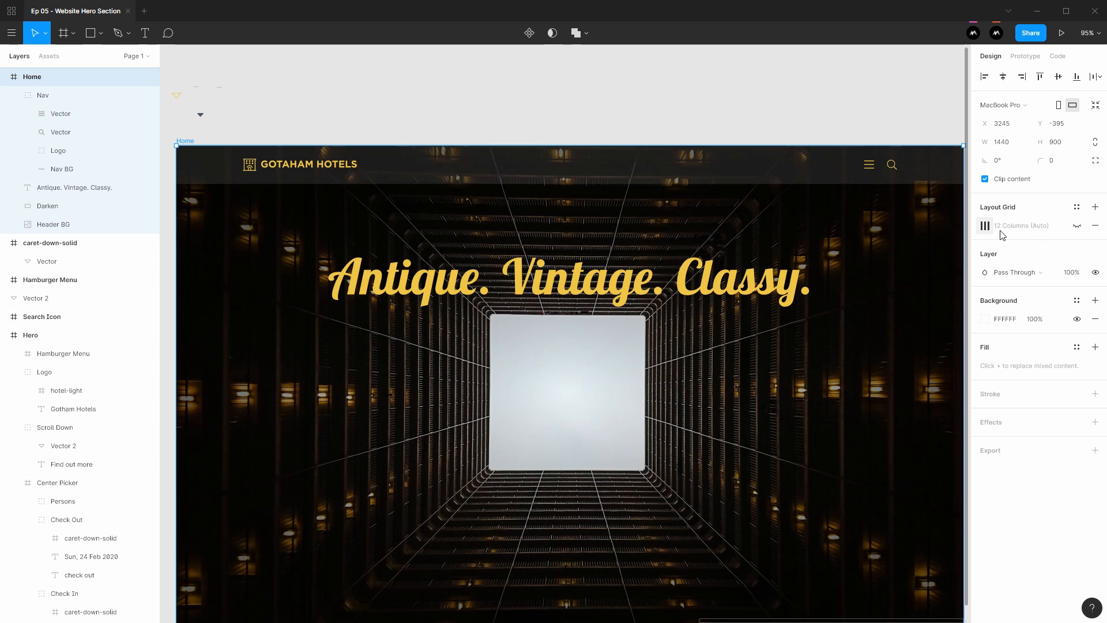
{"action": "left_click", "coordinate": [1076, 225]}
{"action": "left_click", "coordinate": [1076, 226]}
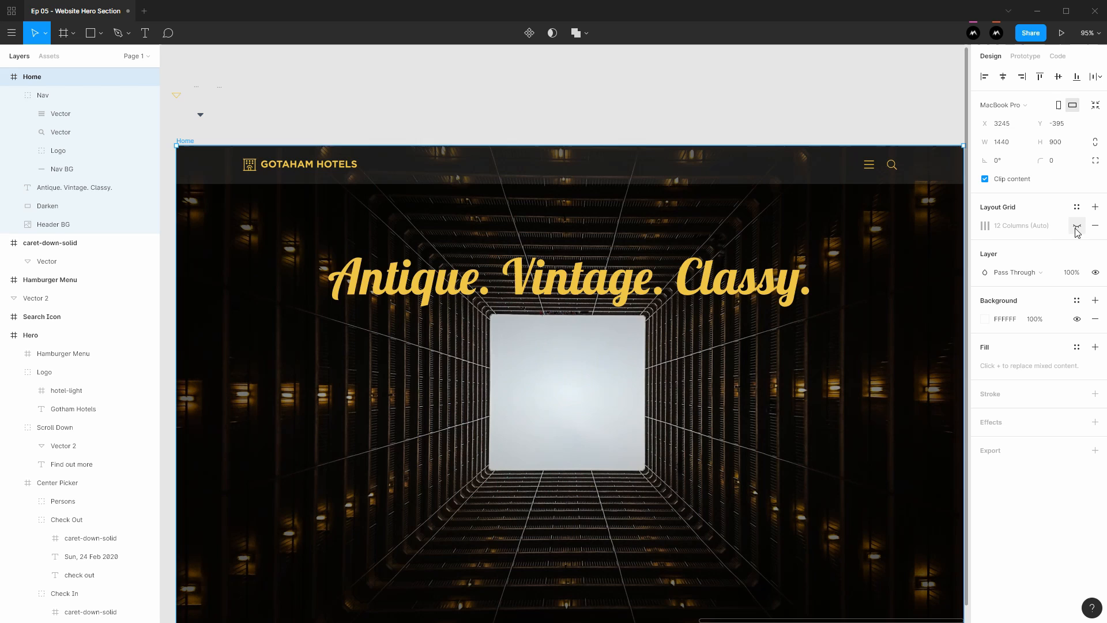
{"action": "left_click", "coordinate": [678, 80]}
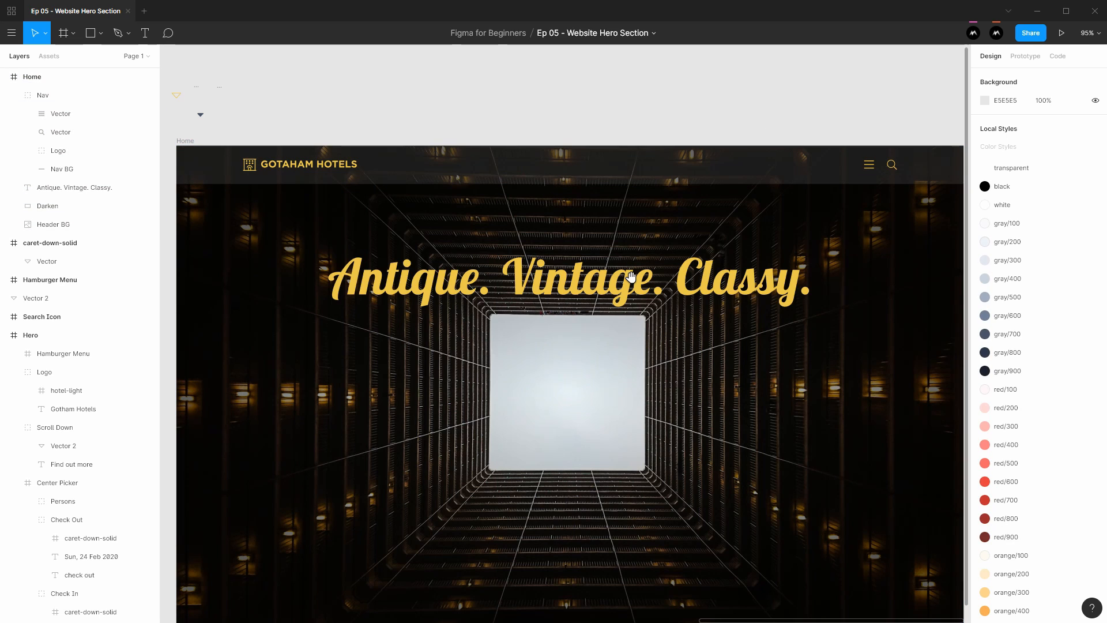
{"action": "scroll", "coordinate": [631, 277], "scroll_direction": "down", "scroll_amount": 1}
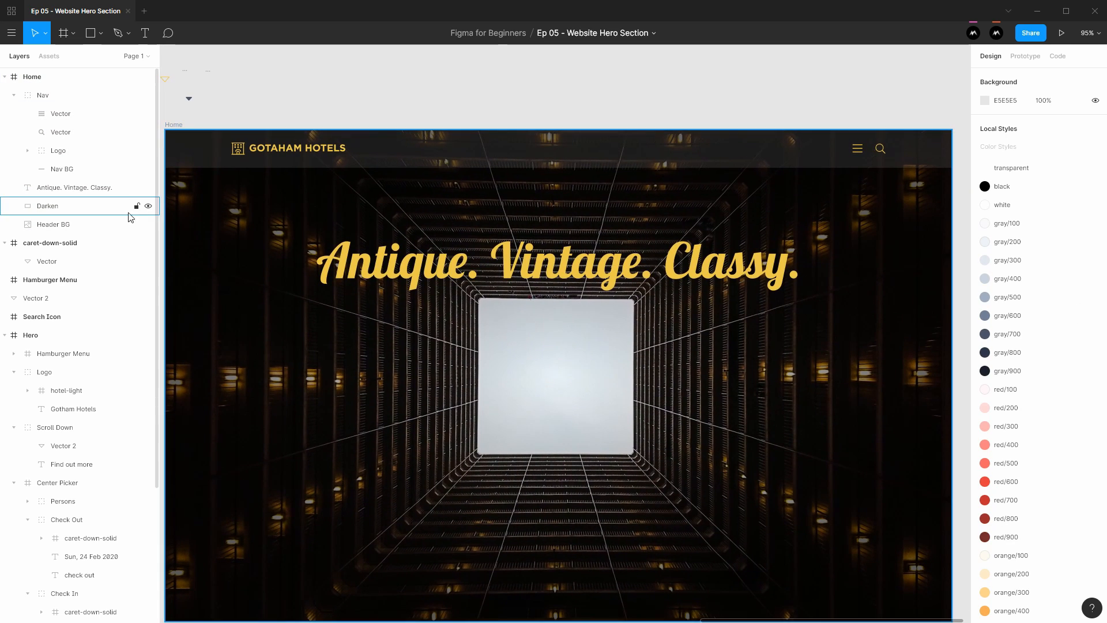
Step: Remove the fill from the Nav BG rectangle and deselect it
{"action": "left_click", "coordinate": [83, 169]}
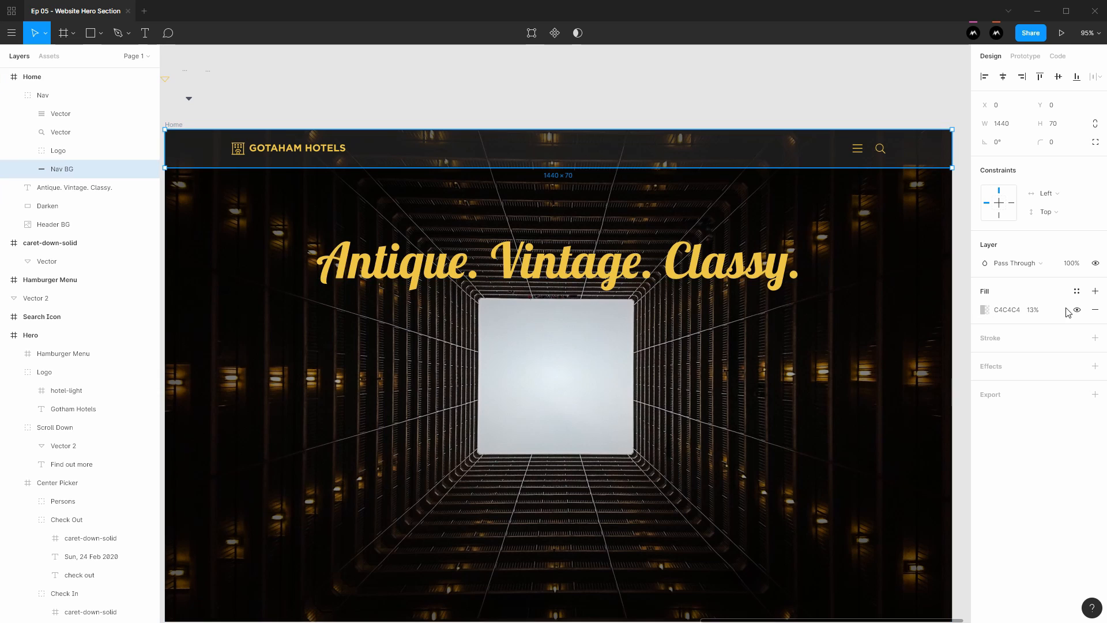
{"action": "left_click", "coordinate": [1095, 310]}
{"action": "left_click", "coordinate": [519, 104]}
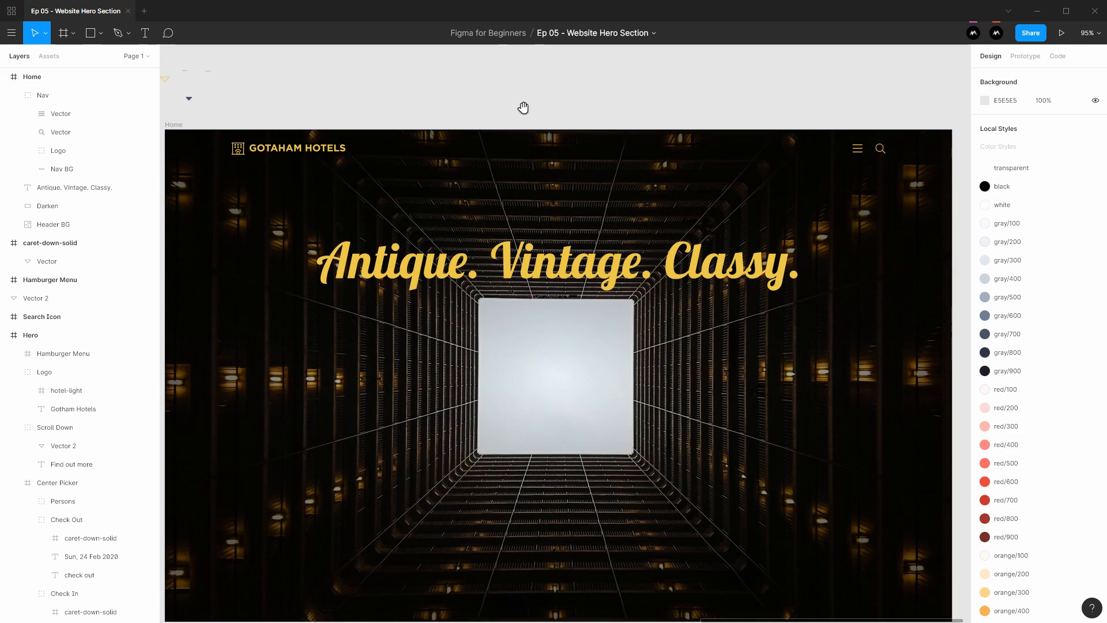
{"action": "left_click_drag", "start_coordinate": [514, 105], "coordinate": [523, 81]}
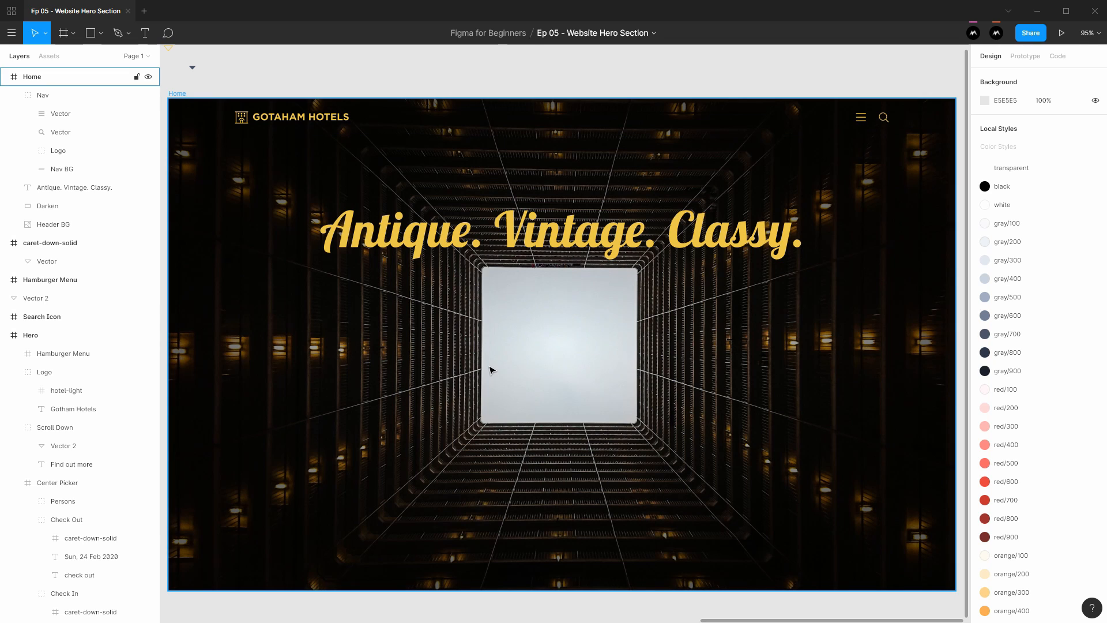
{"action": "scroll", "coordinate": [496, 361], "scroll_direction": "down", "scroll_amount": 1}
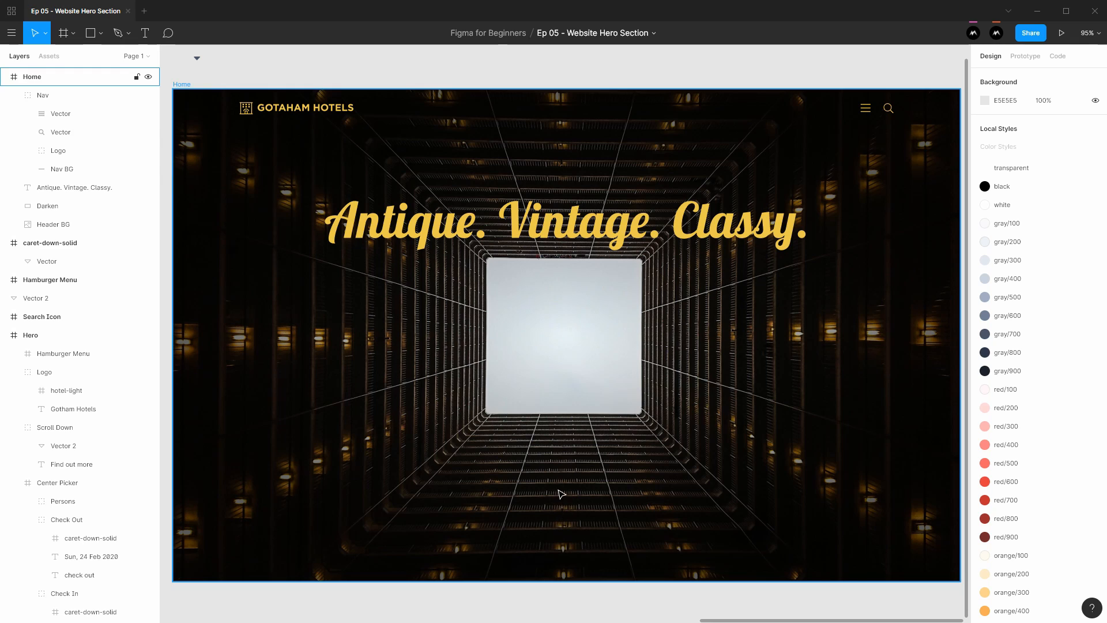
Step: Add the text "Find out more" near the bottom centre of the Home frame and colour it yellow ECC94B
{"action": "key", "text": "t"}
{"action": "left_click", "coordinate": [564, 533]}
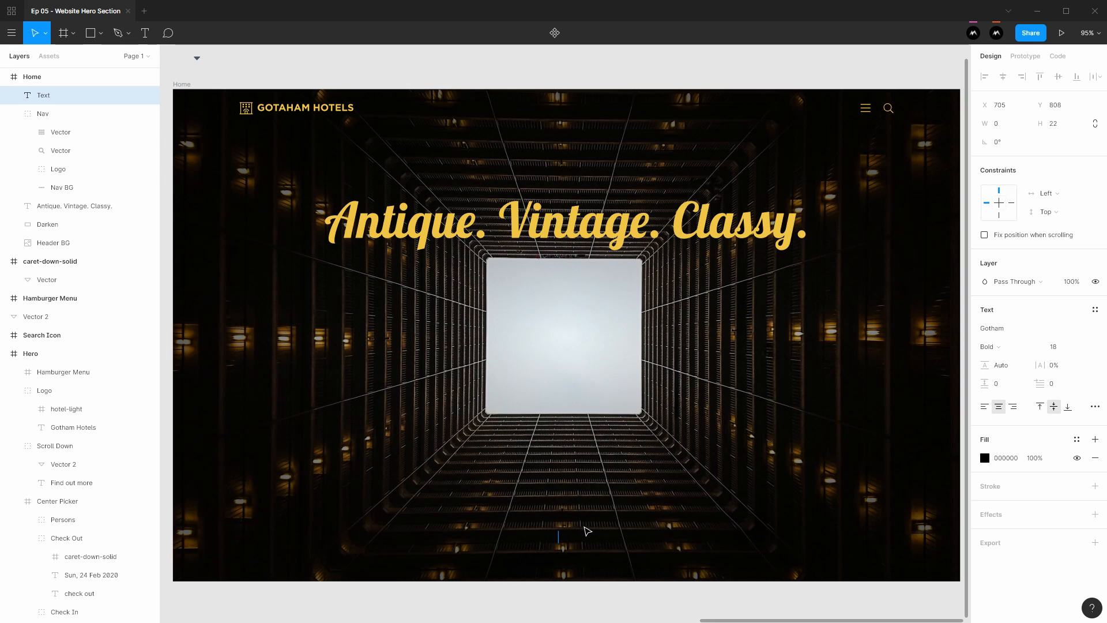
{"action": "type", "text": "Find out more"}
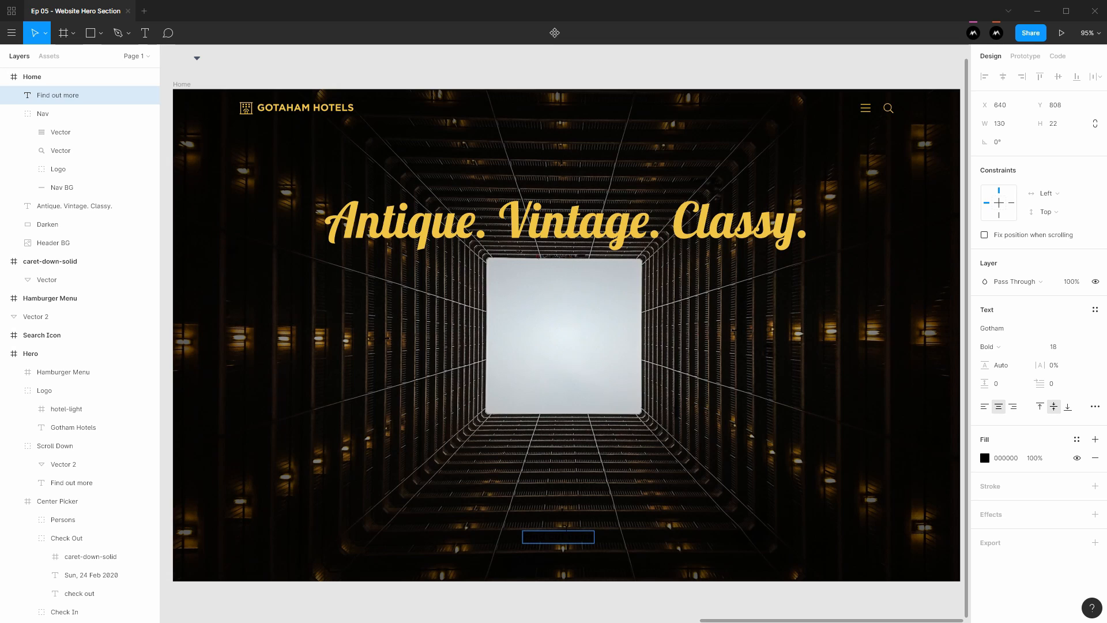
{"action": "key", "text": "ctrl+a"}
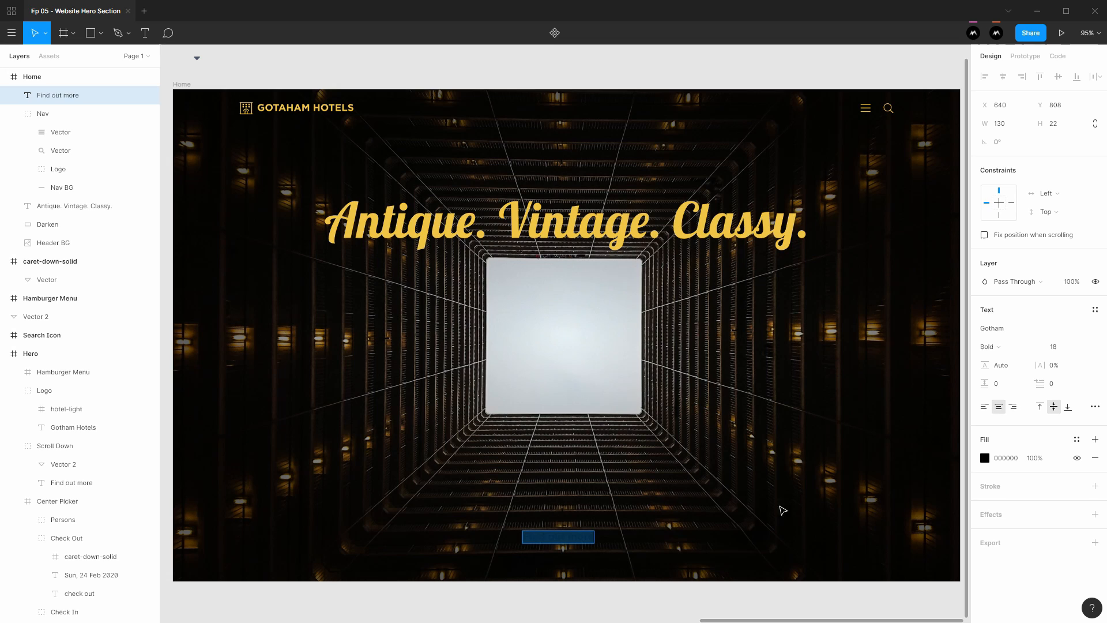
{"action": "left_click", "coordinate": [985, 457]}
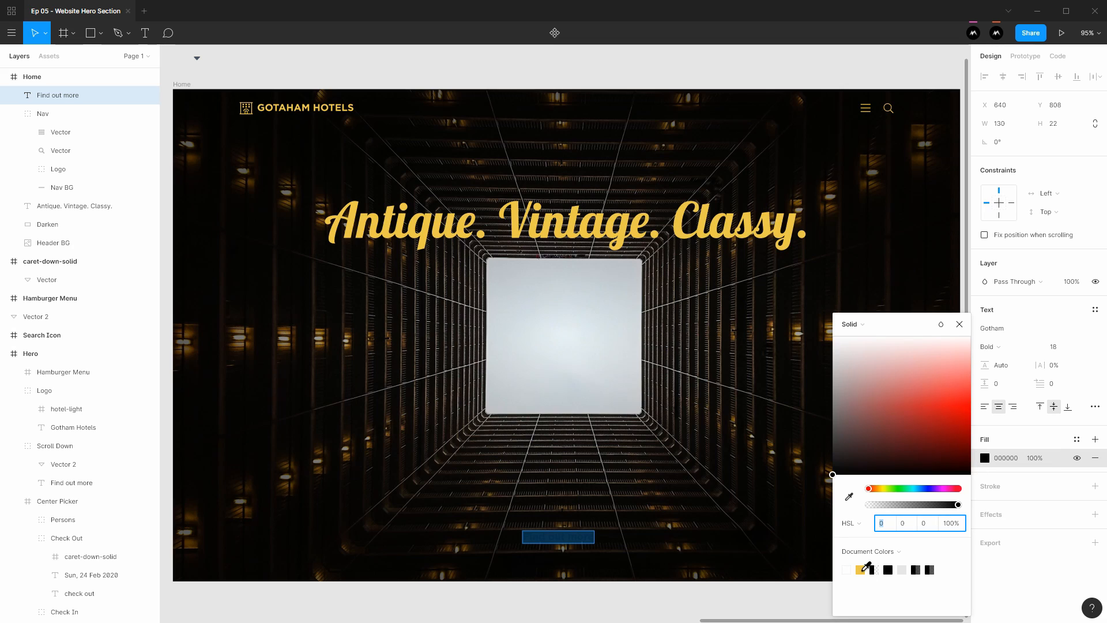
{"action": "left_click", "coordinate": [862, 570]}
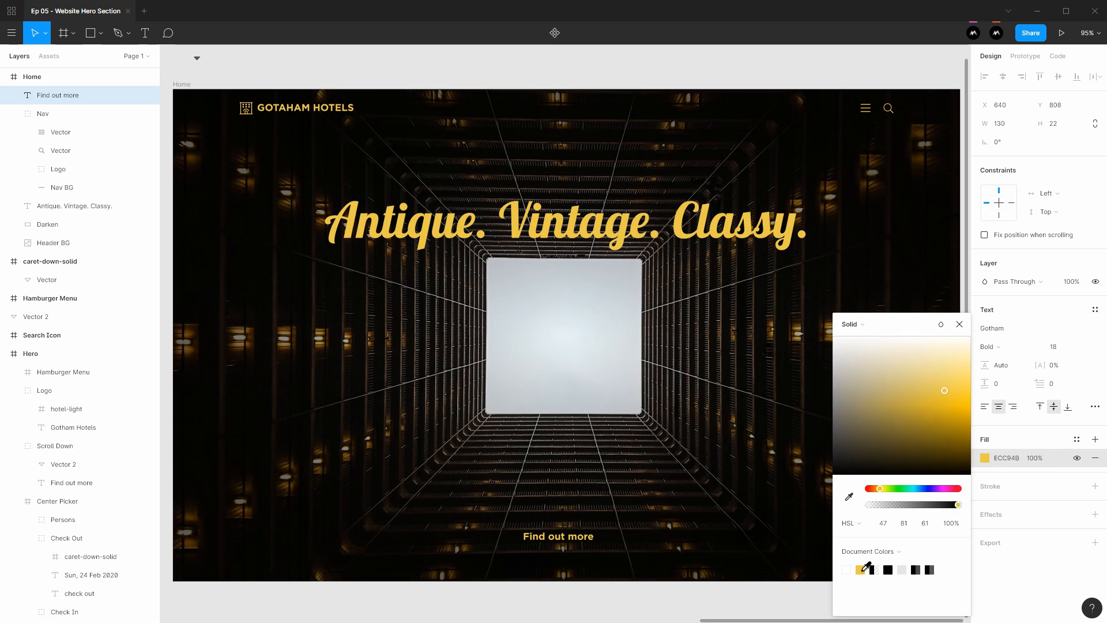
Step: Set the "Find out more" text to Gotham Book and move it slightly up to the frame's horizontal centre
{"action": "left_click", "coordinate": [1029, 349]}
{"action": "left_click", "coordinate": [1021, 322]}
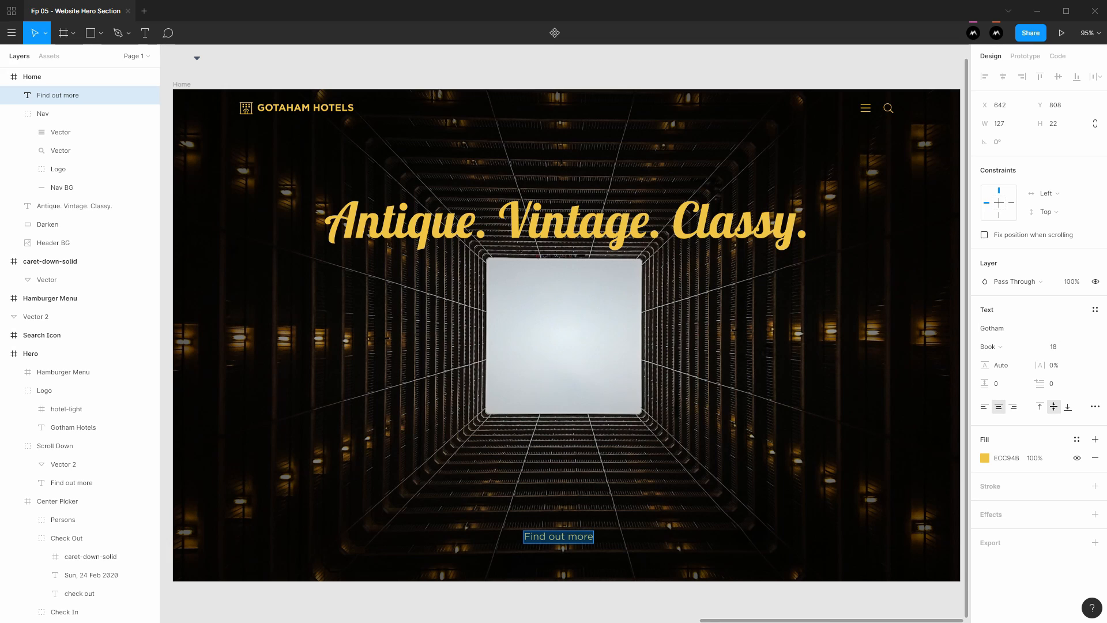
{"action": "left_click", "coordinate": [579, 605]}
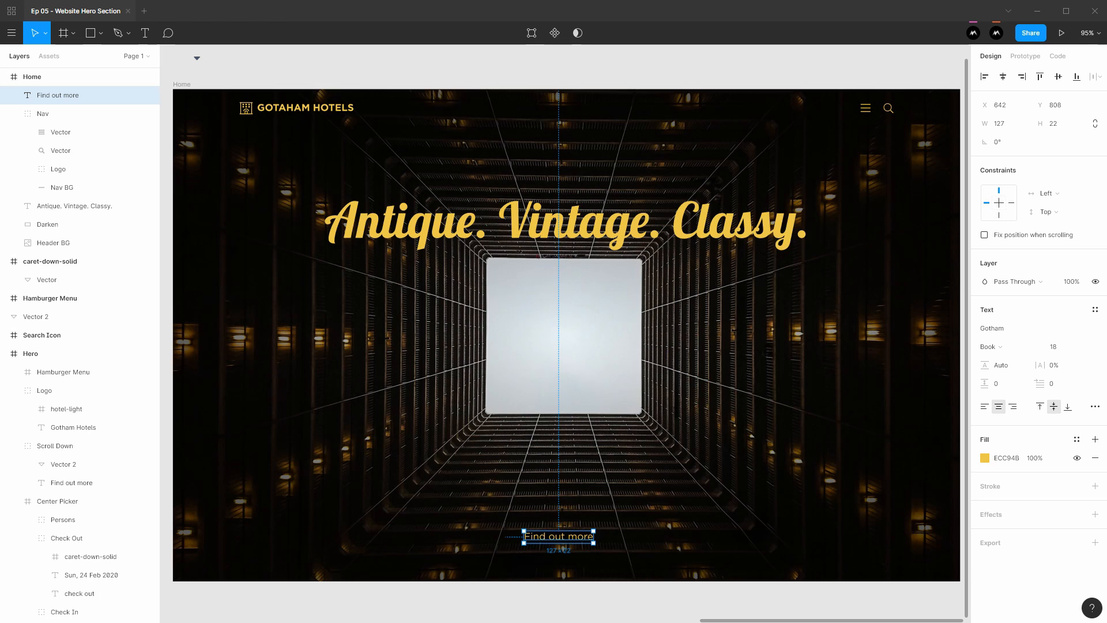
{"action": "left_click_drag", "start_coordinate": [576, 537], "coordinate": [590, 535]}
Step: Set the "Find out more" text size to 13 and give it a heavier font weight than Book
{"action": "left_click", "coordinate": [1065, 348]}
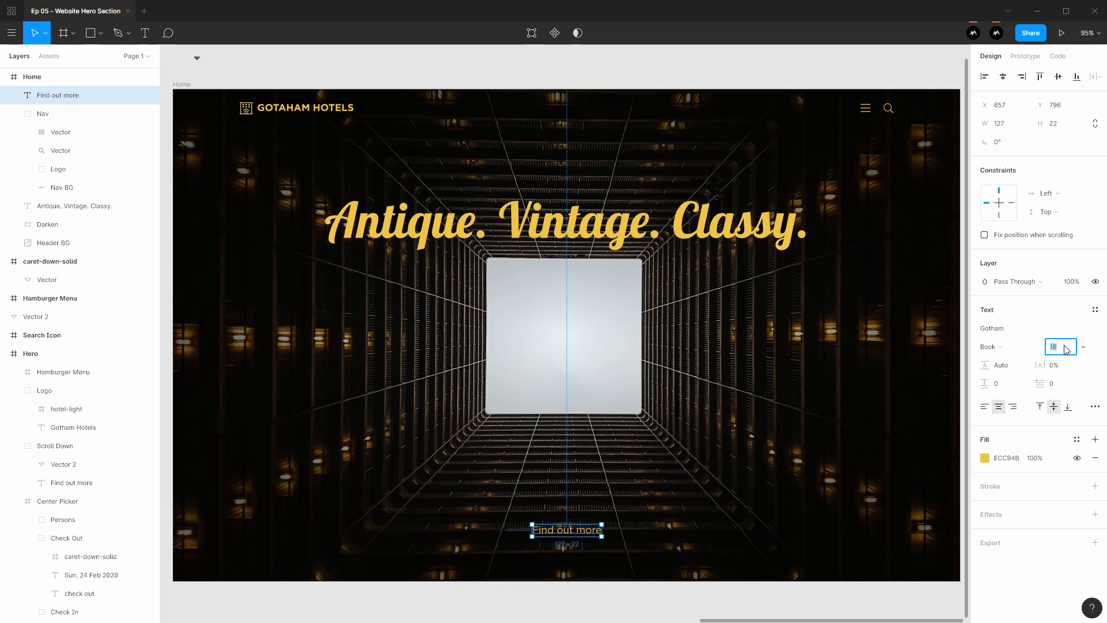
{"action": "key", "text": "Return"}
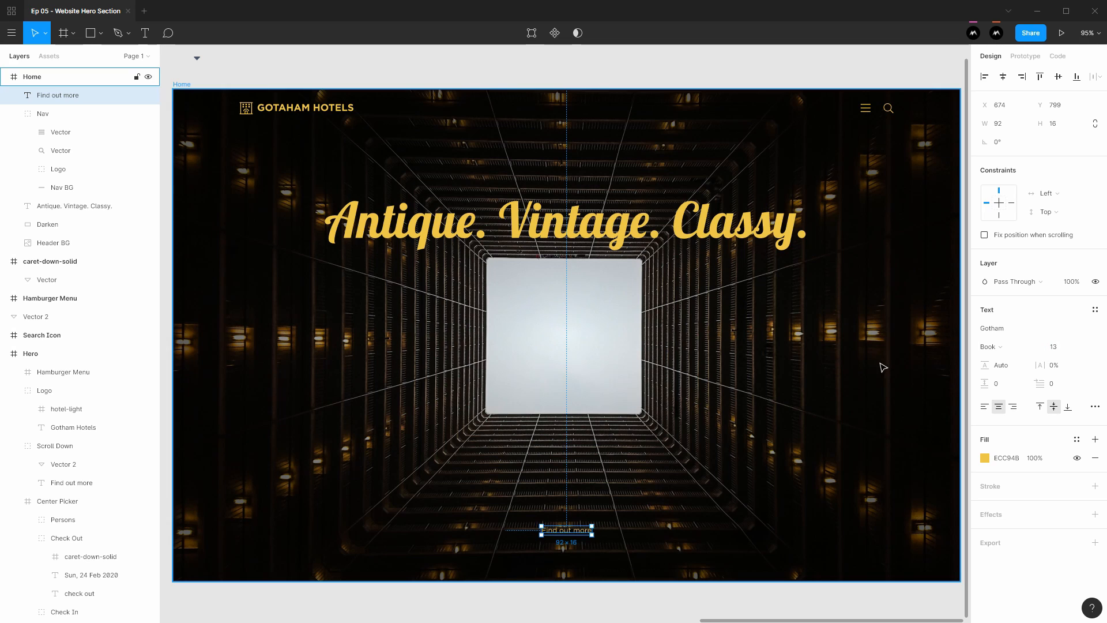
{"action": "left_click", "coordinate": [1020, 349]}
{"action": "left_click", "coordinate": [1026, 361]}
{"action": "left_click", "coordinate": [618, 610]}
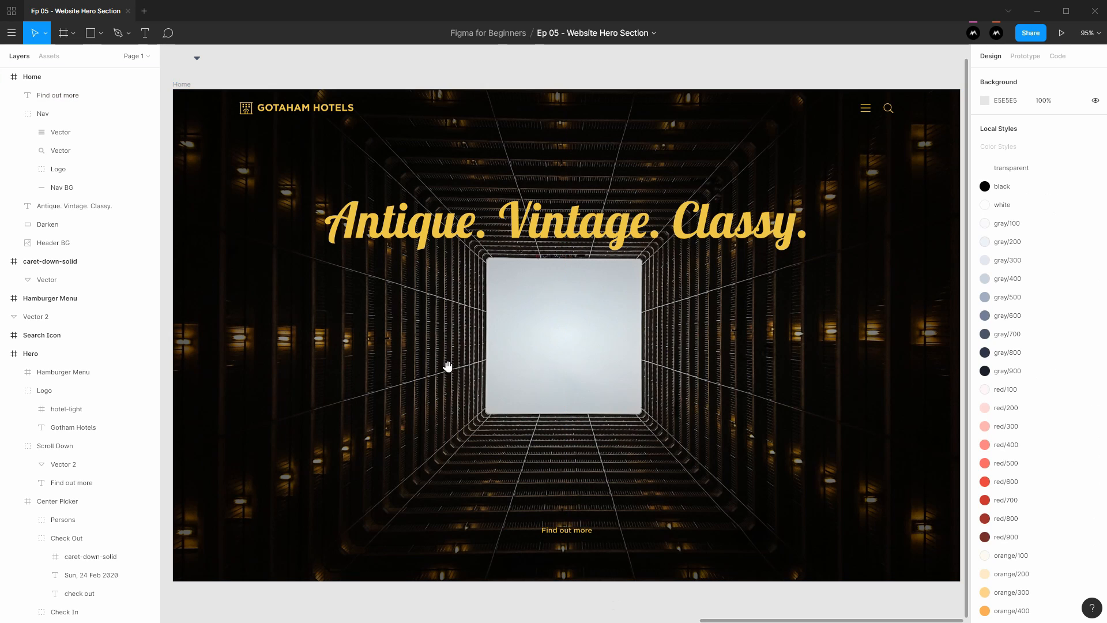
Step: Move the yellow outlined triangle from above the Home frame to just below the "Find out more" text
{"action": "left_click_drag", "start_coordinate": [447, 365], "coordinate": [563, 494]}
{"action": "scroll", "coordinate": [288, 175], "scroll_direction": "up", "scroll_amount": 5}
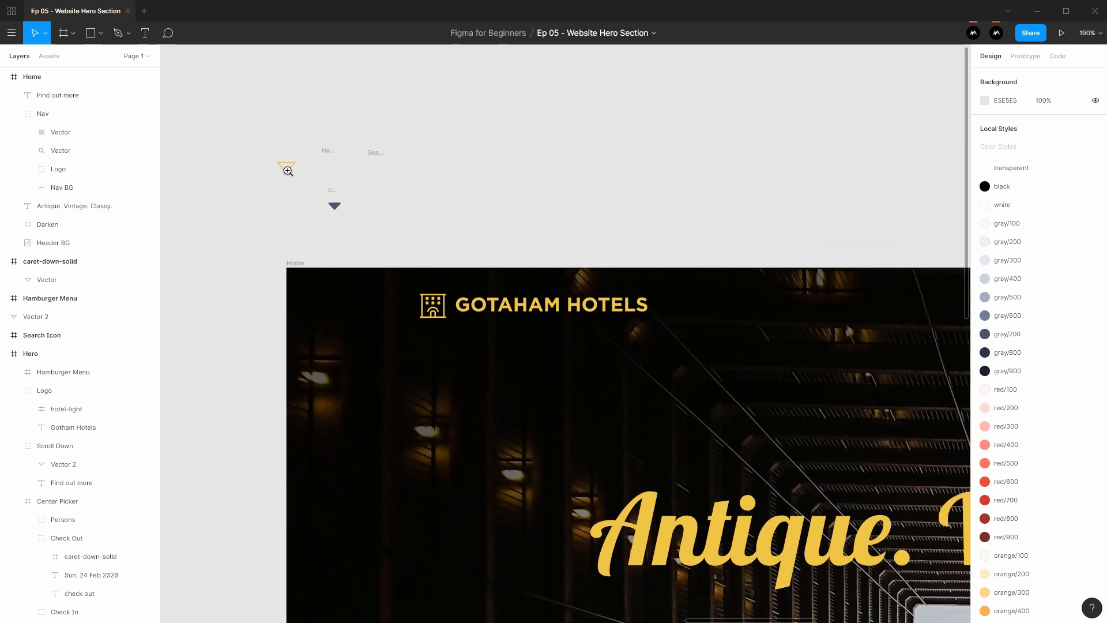
{"action": "left_click_drag", "start_coordinate": [292, 167], "coordinate": [391, 306]}
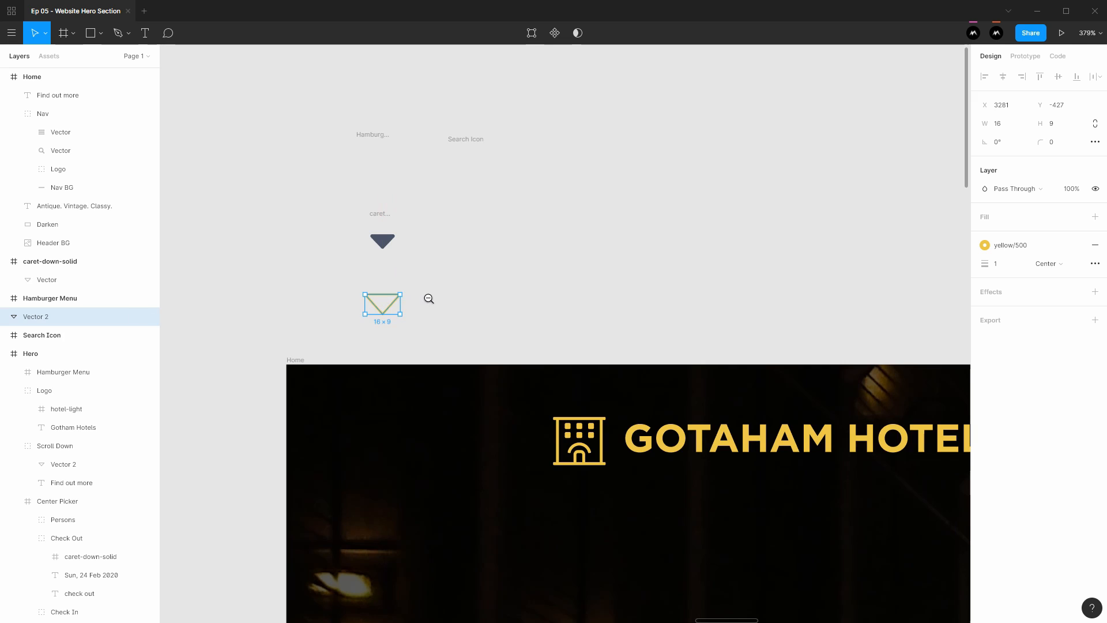
{"action": "scroll", "coordinate": [428, 299], "scroll_direction": "down", "scroll_amount": 10}
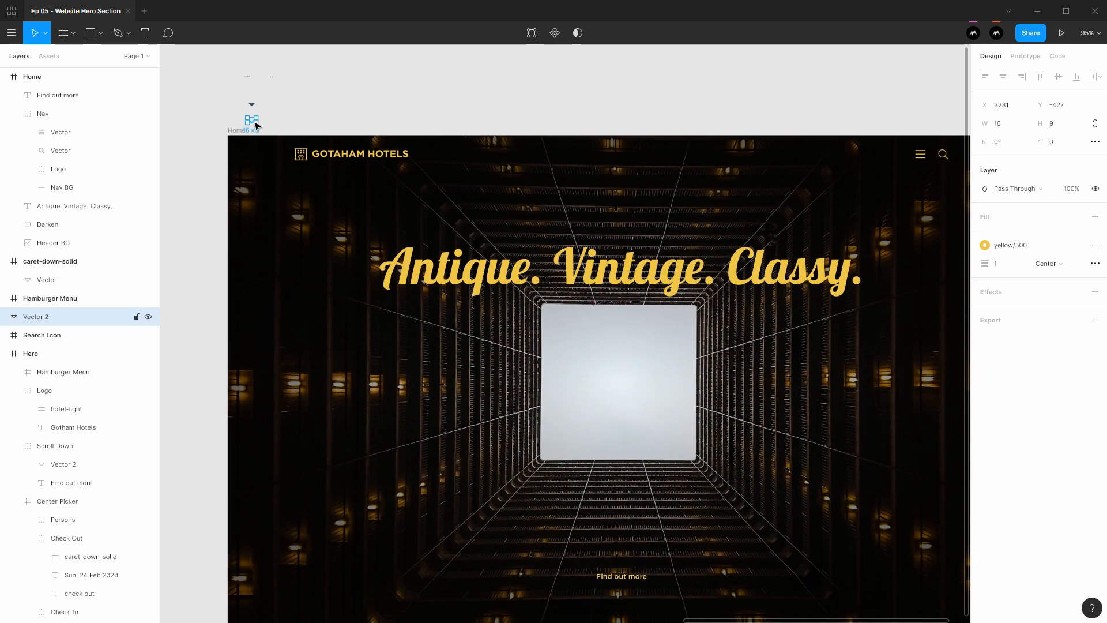
{"action": "left_click_drag", "start_coordinate": [251, 119], "coordinate": [588, 388]}
{"action": "scroll", "coordinate": [623, 604], "scroll_direction": "up", "scroll_amount": 4}
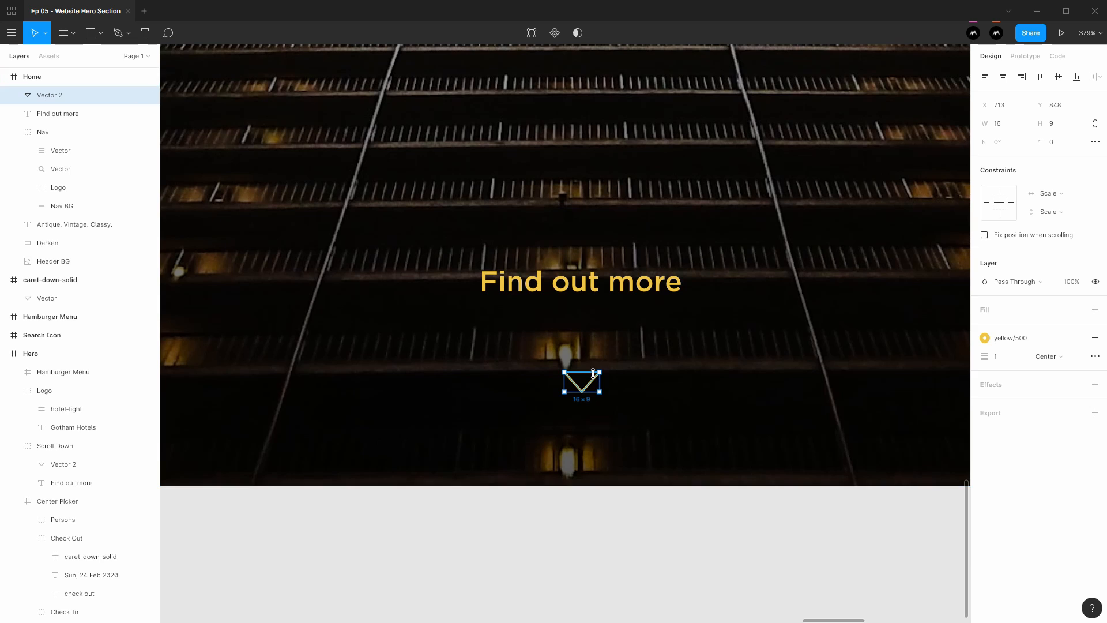
{"action": "scroll", "coordinate": [586, 389], "scroll_direction": "up", "scroll_amount": 3}
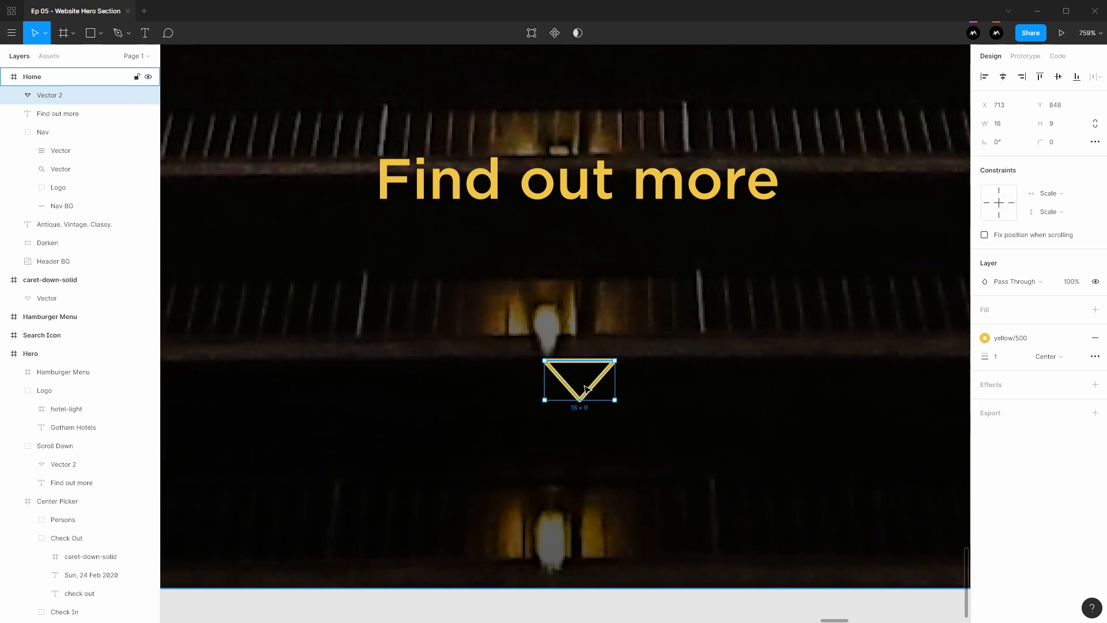
Step: Draw a closed, downward-pointing triangle with the Pen tool to the right of the yellow triangle
{"action": "left_click", "coordinate": [583, 598]}
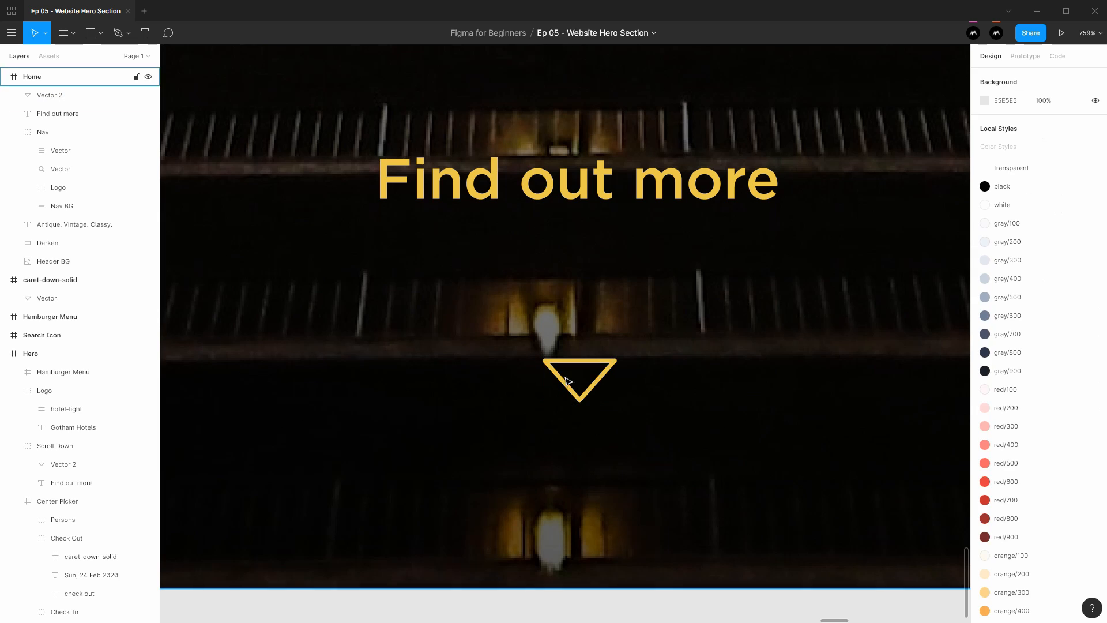
{"action": "scroll", "coordinate": [600, 382], "scroll_direction": "up", "scroll_amount": 4}
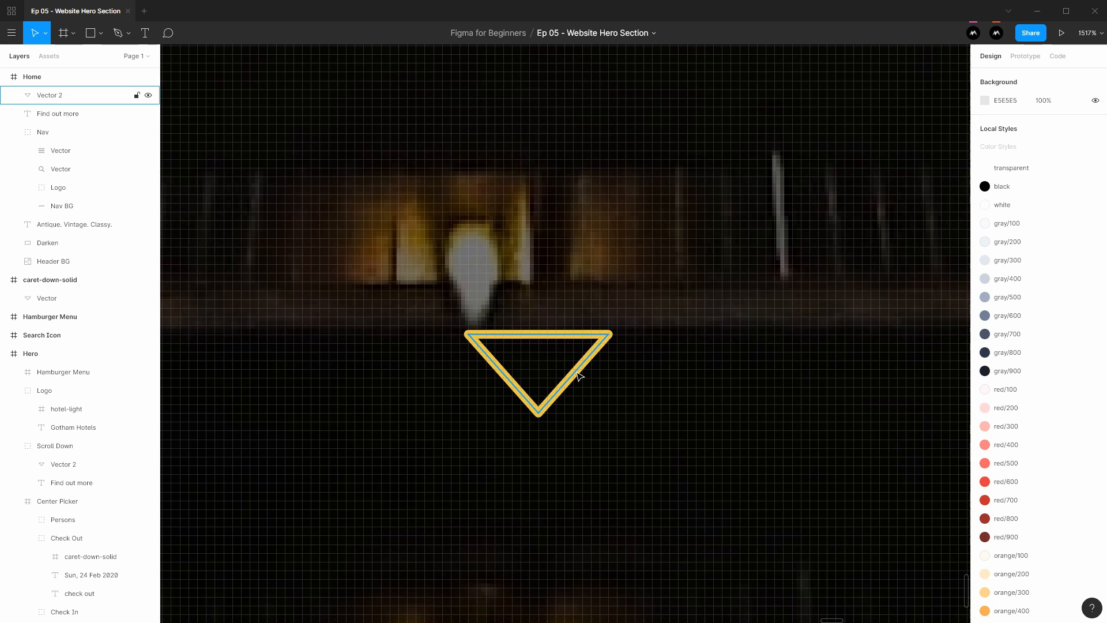
{"action": "left_click", "coordinate": [579, 376]}
{"action": "key", "text": "minus"}
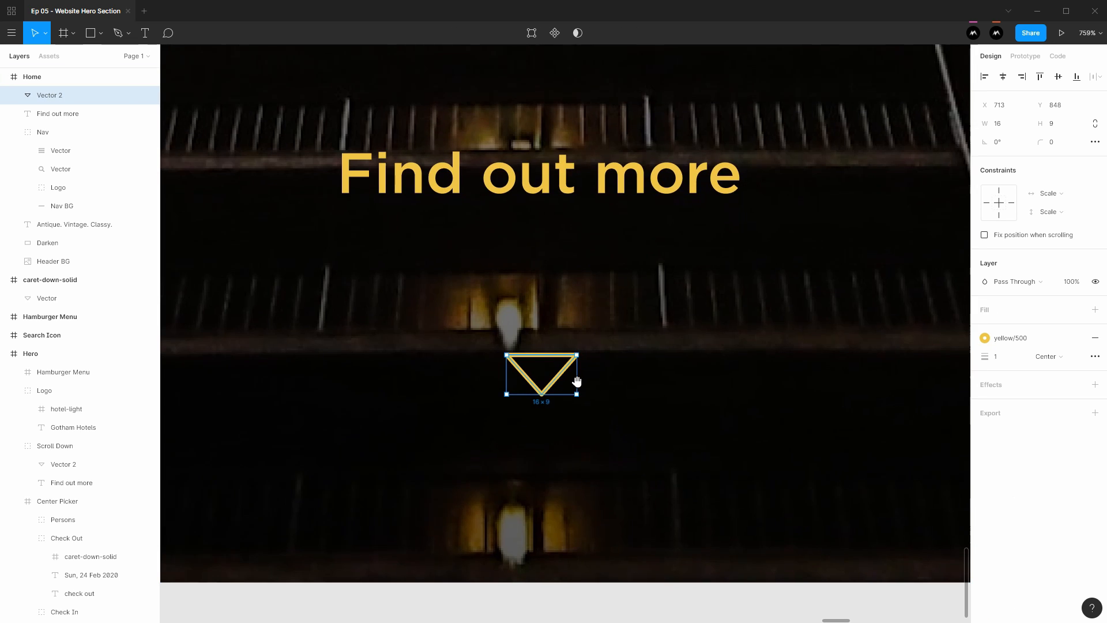
{"action": "left_click_drag", "start_coordinate": [577, 381], "coordinate": [560, 385]}
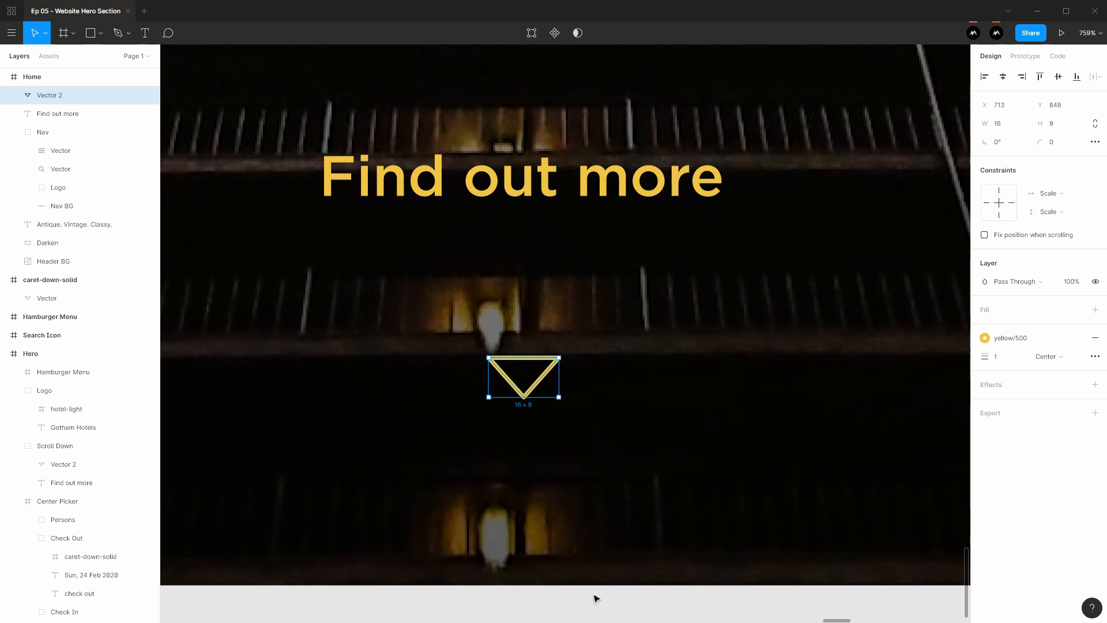
{"action": "left_click_drag", "start_coordinate": [613, 424], "coordinate": [544, 425]}
{"action": "scroll", "coordinate": [537, 405], "scroll_direction": "up", "scroll_amount": 4}
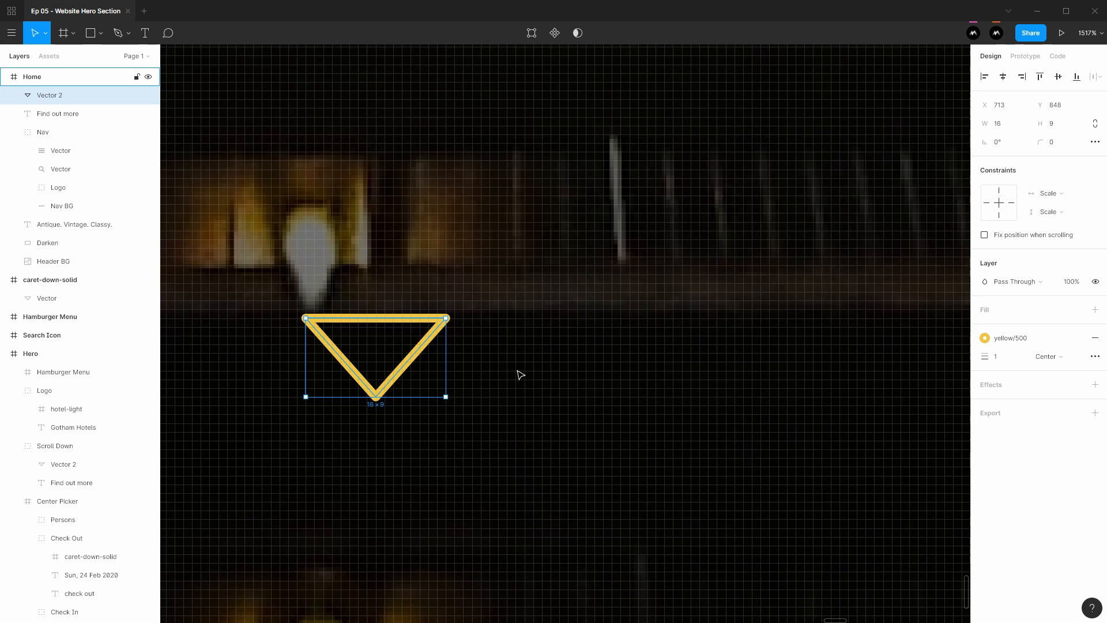
{"action": "key", "text": "p"}
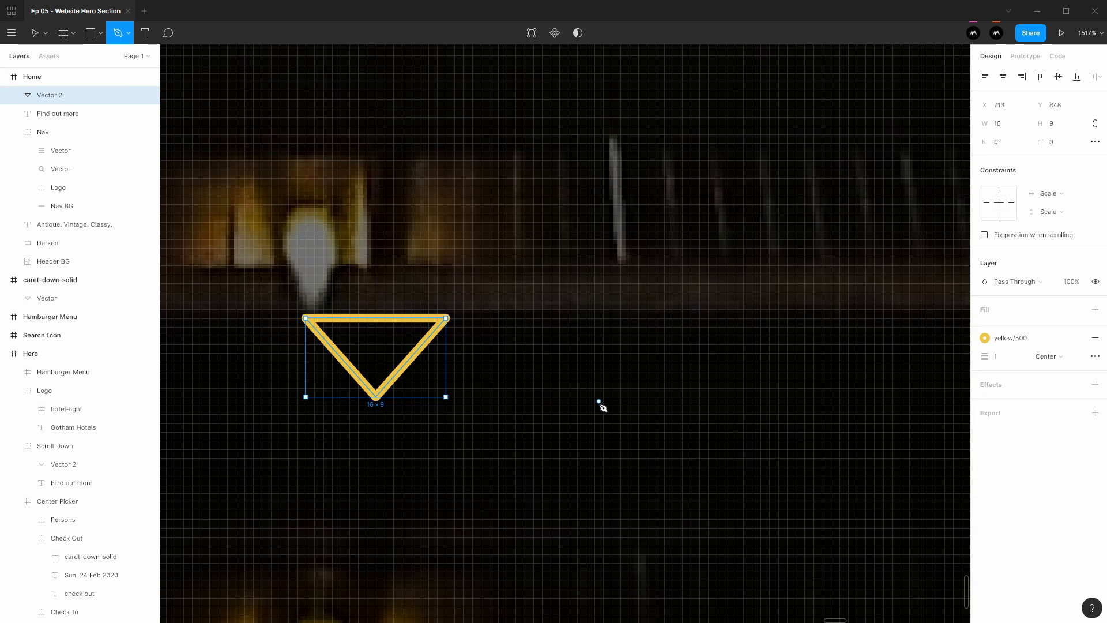
{"action": "left_click", "coordinate": [599, 402]}
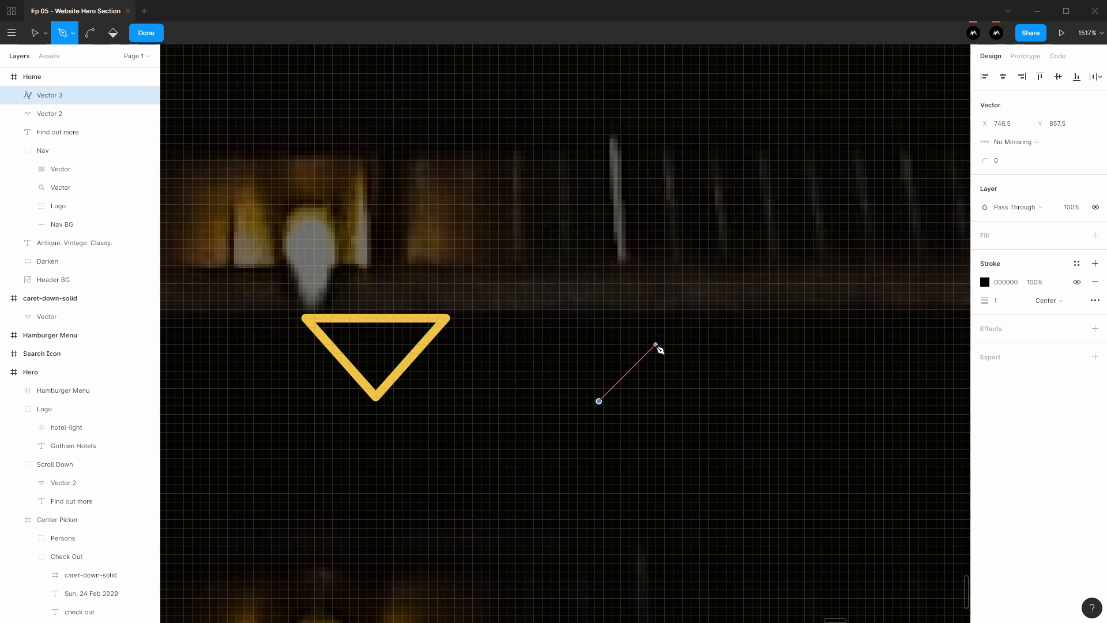
{"action": "left_click", "coordinate": [683, 319]}
{"action": "left_click", "coordinate": [599, 401]}
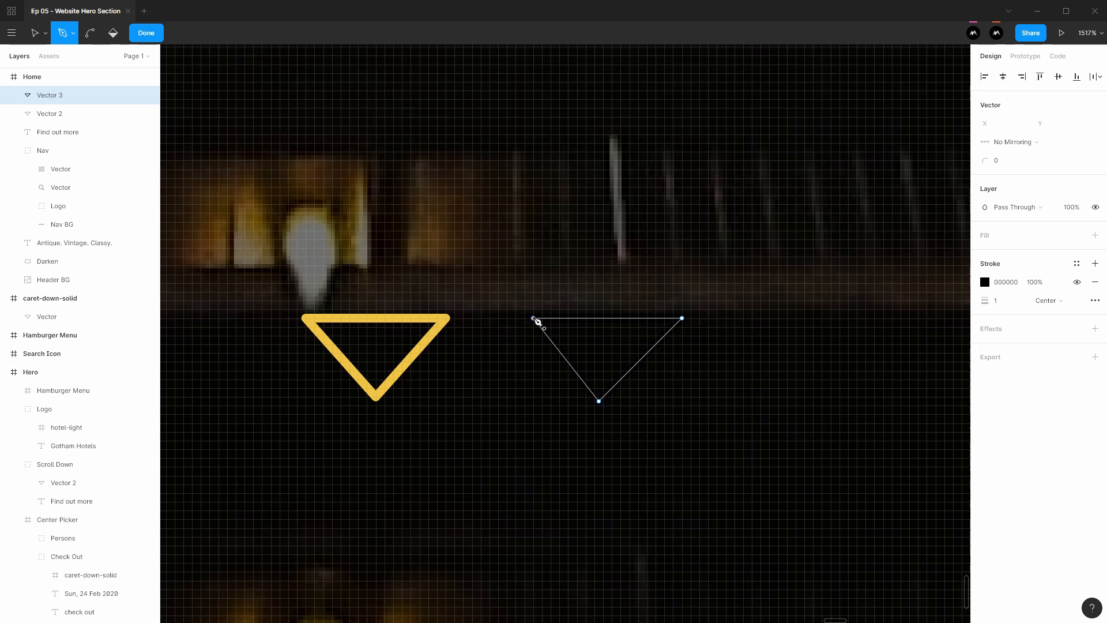
Step: Shift the new triangle's upper-left point outward to X 738, keeping it at Y 848
{"action": "left_click", "coordinate": [37, 35]}
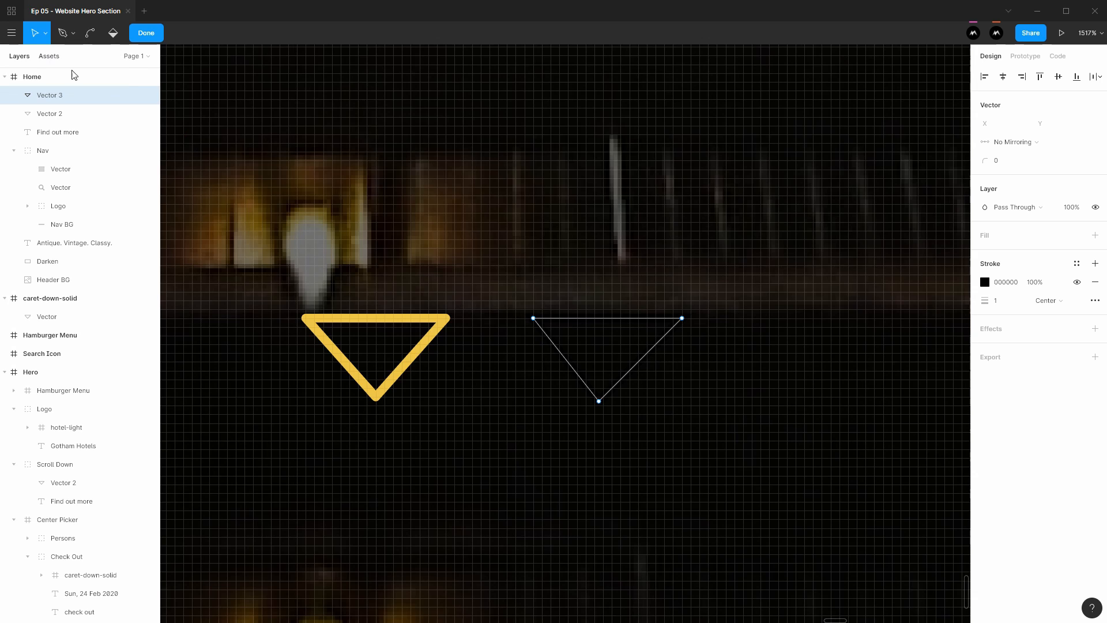
{"action": "left_click", "coordinate": [534, 319]}
{"action": "left_click_drag", "start_coordinate": [534, 318], "coordinate": [525, 318]}
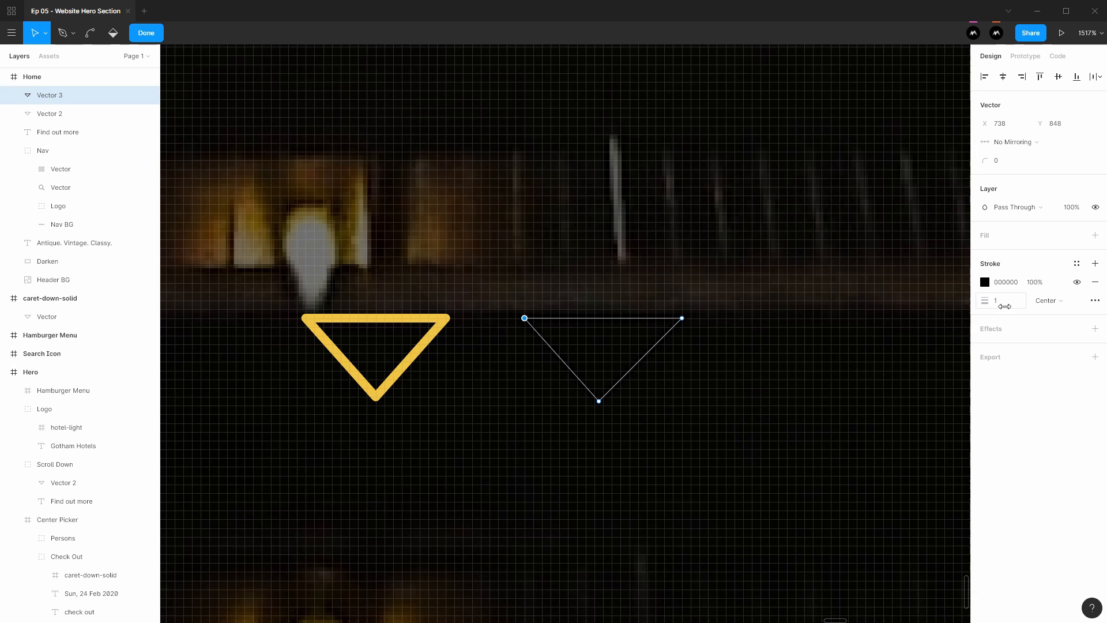
Step: Give the new triangle a stroke weight of 5 aligned Inside, in yellow ECC94B
{"action": "left_click_drag", "start_coordinate": [1004, 303], "coordinate": [1006, 303]}
{"action": "left_click", "coordinate": [1060, 301]}
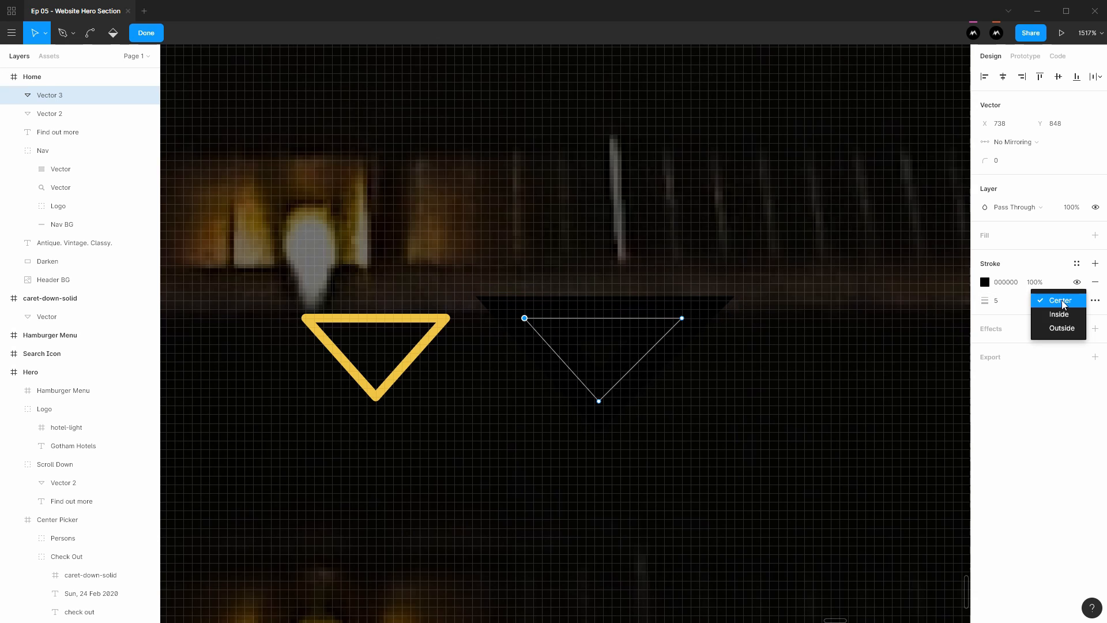
{"action": "left_click", "coordinate": [1064, 314]}
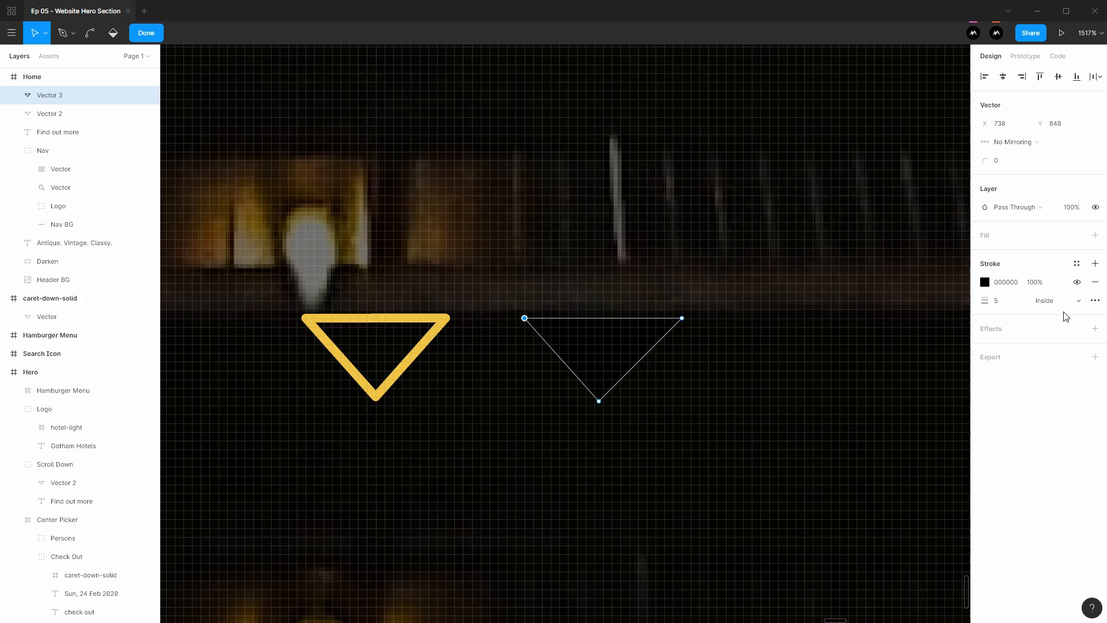
{"action": "left_click", "coordinate": [987, 283]}
{"action": "left_click", "coordinate": [866, 535]}
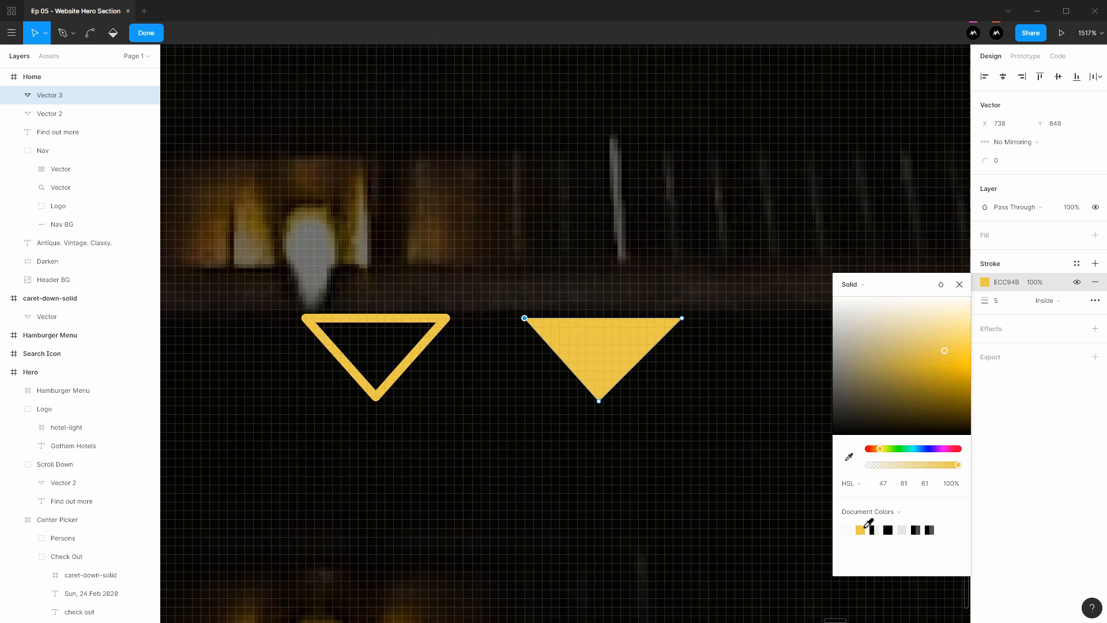
Step: Set the new triangle's stroke alignment to Center and its stroke weight to 1
{"action": "left_click", "coordinate": [1053, 301]}
{"action": "left_click", "coordinate": [1065, 288]}
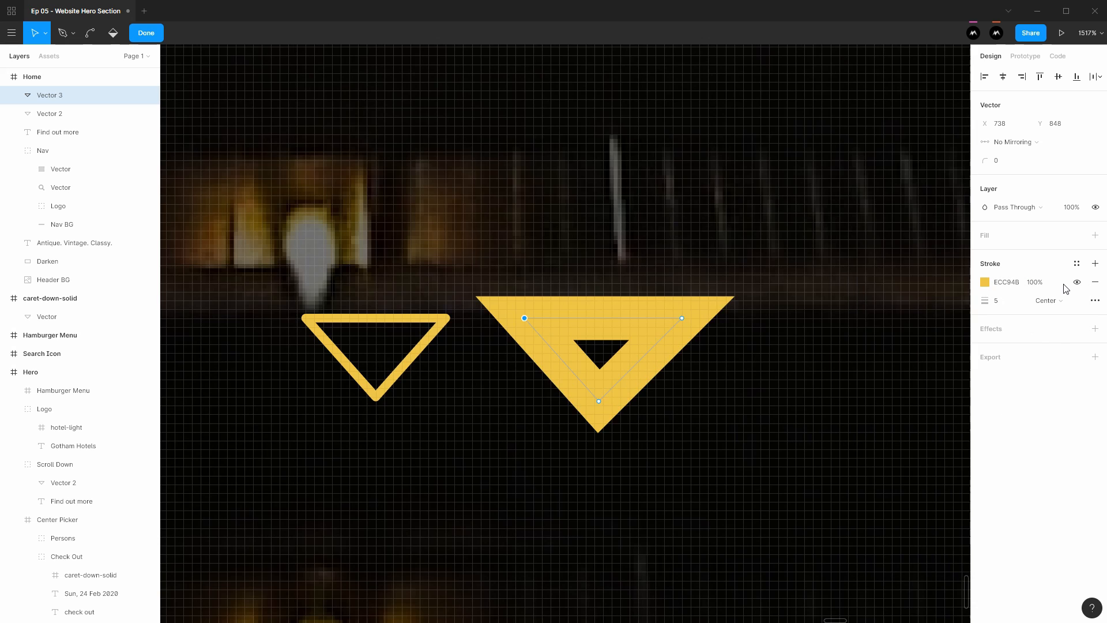
{"action": "left_click_drag", "start_coordinate": [996, 300], "coordinate": [992, 301]}
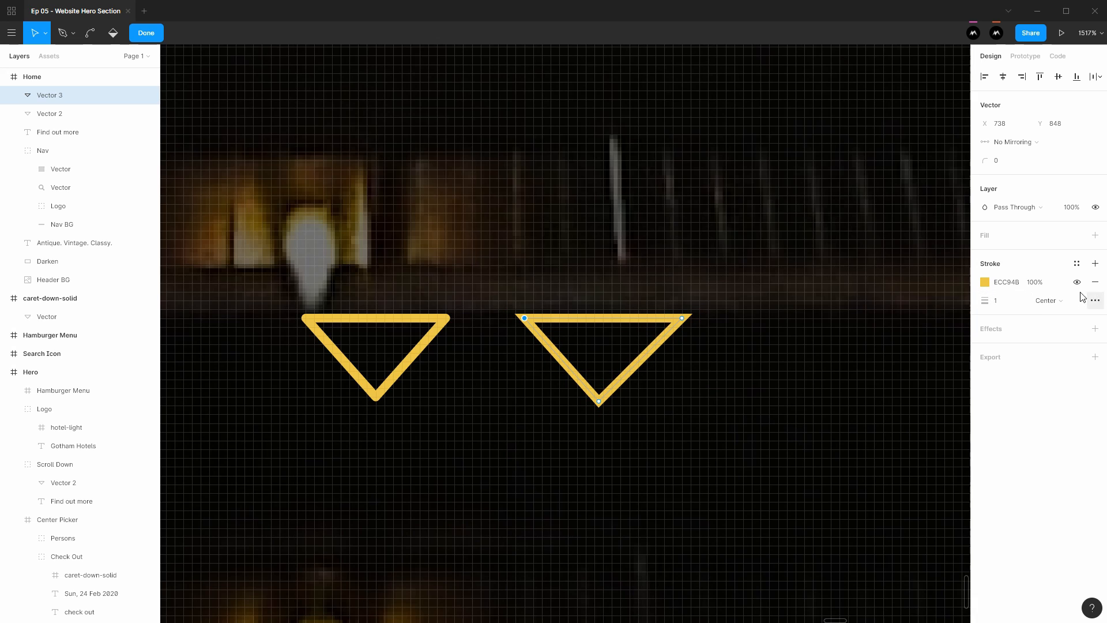
Step: Apply a round stroke join to all three corners of the new triangle
{"action": "left_click", "coordinate": [1096, 300]}
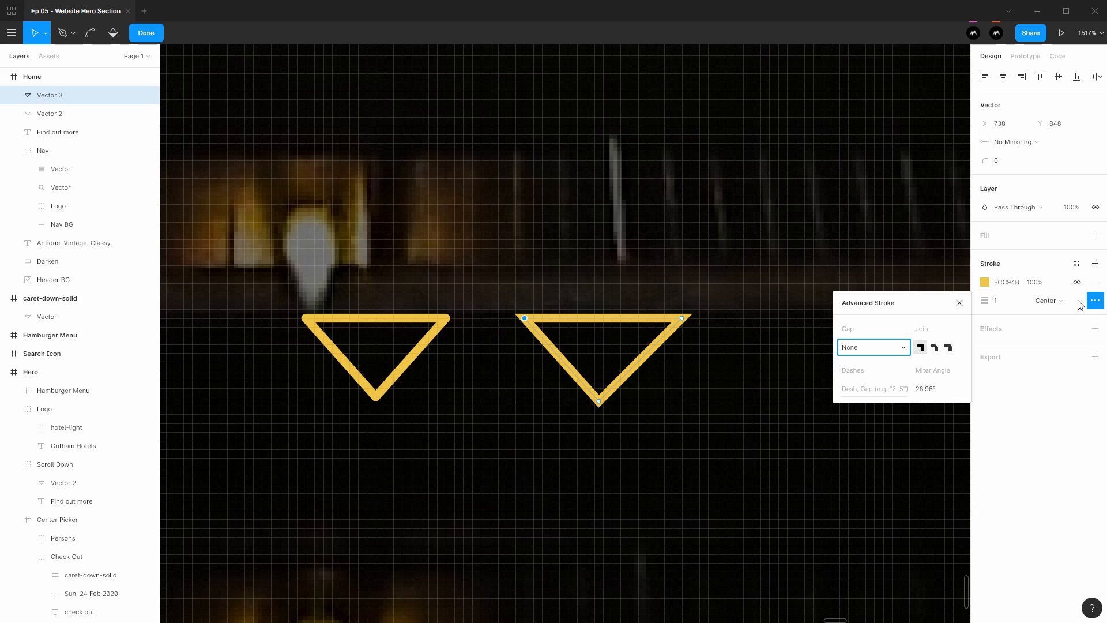
{"action": "left_click", "coordinate": [949, 347]}
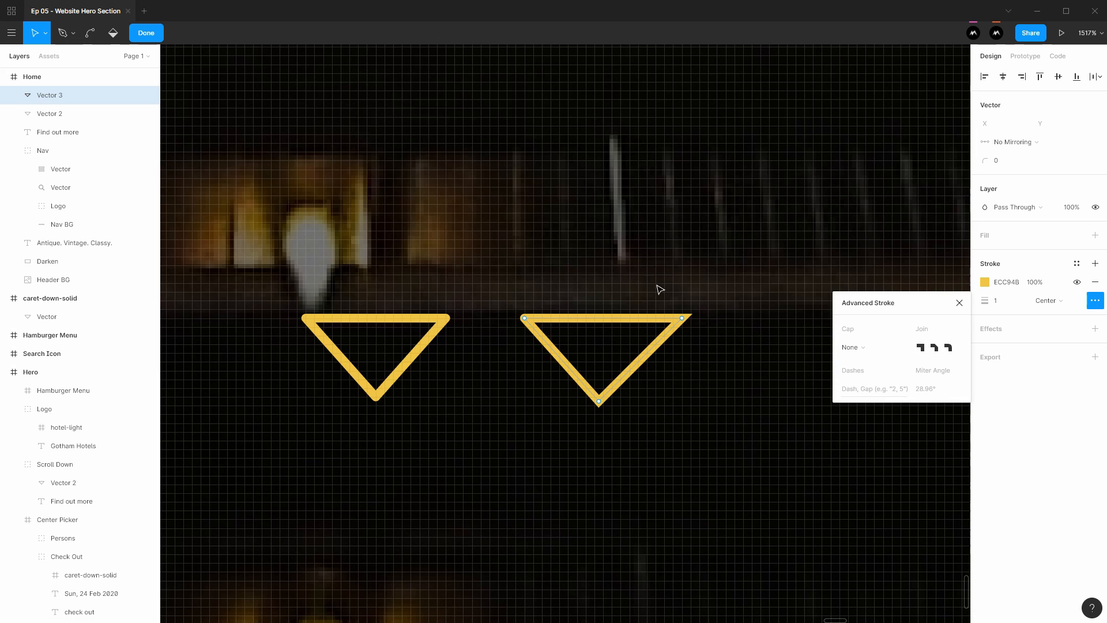
{"action": "left_click", "coordinate": [682, 318]}
{"action": "left_click", "coordinate": [949, 348]}
{"action": "left_click", "coordinate": [598, 401]}
{"action": "left_click", "coordinate": [947, 348]}
{"action": "left_click", "coordinate": [764, 296]}
{"action": "left_click", "coordinate": [959, 303]}
Step: Finish vector editing and delete the newly drawn triangle, leaving only the original one below the text
{"action": "scroll", "coordinate": [726, 279], "scroll_direction": "down", "scroll_amount": 6}
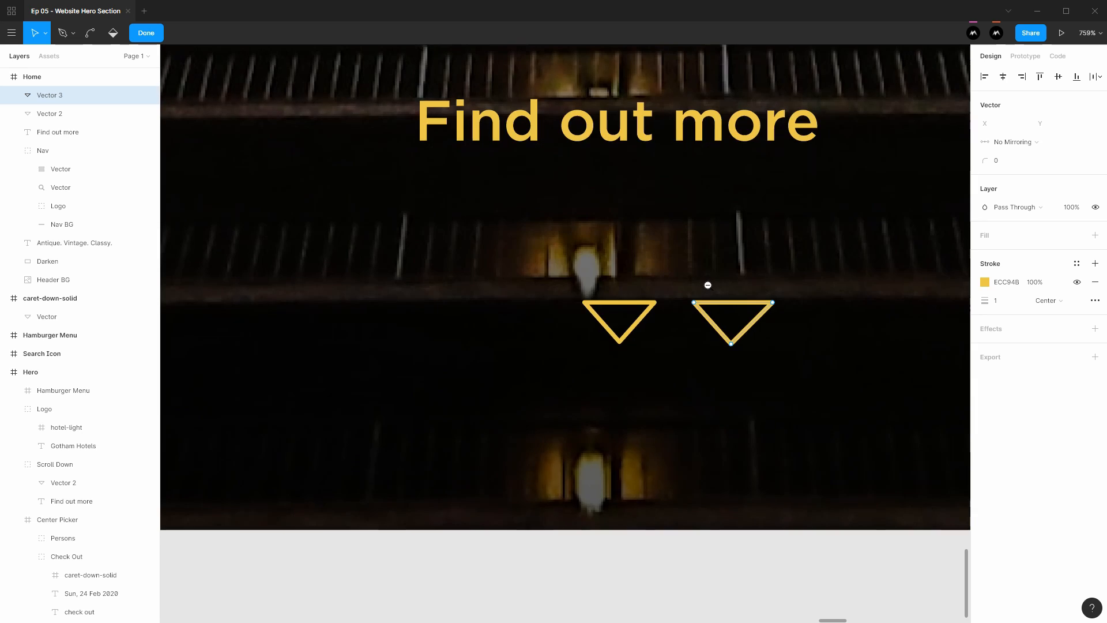
{"action": "left_click_drag", "start_coordinate": [708, 317], "coordinate": [661, 335]}
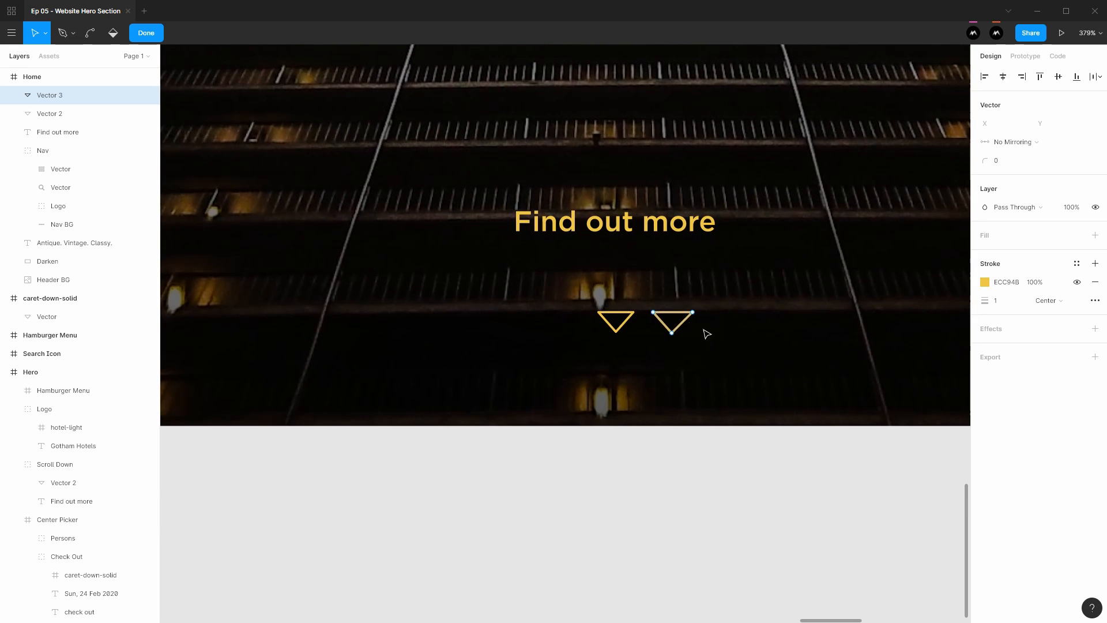
{"action": "left_click", "coordinate": [160, 36]}
{"action": "key", "text": "Delete"}
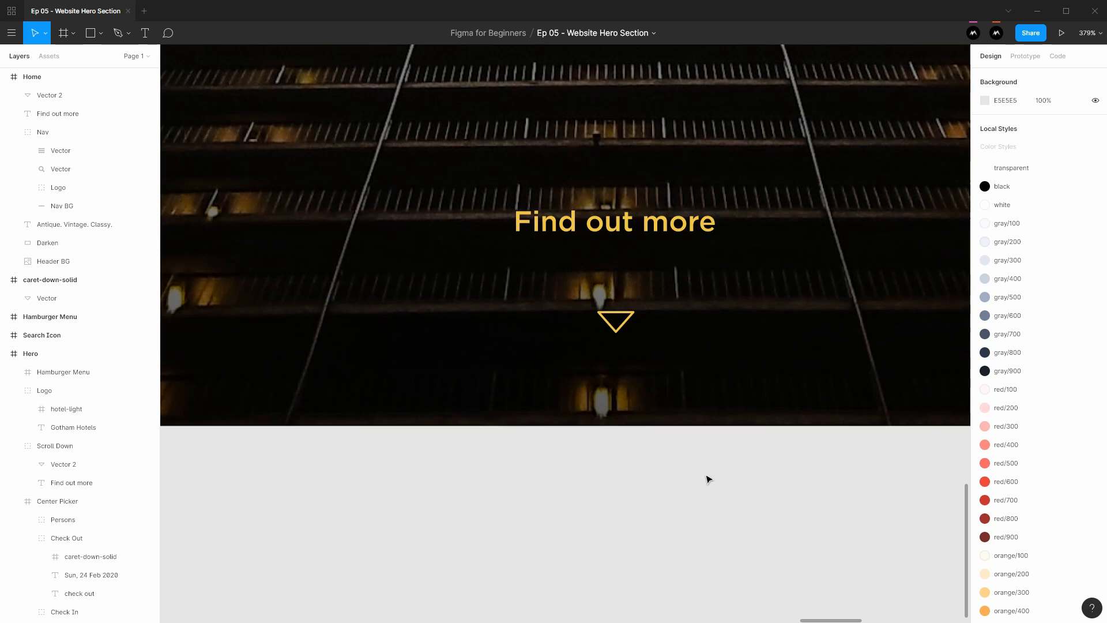
Step: Nudge the remaining yellow triangle under "Find out more" to X 712, Y 839
{"action": "left_click", "coordinate": [616, 322]}
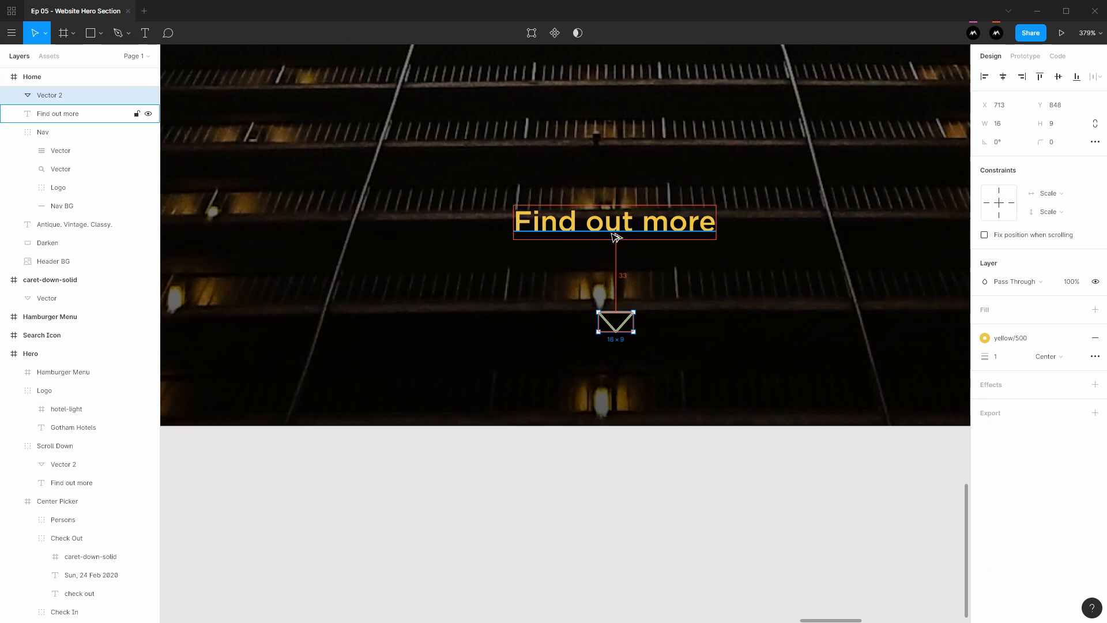
{"action": "key", "text": "Left"}
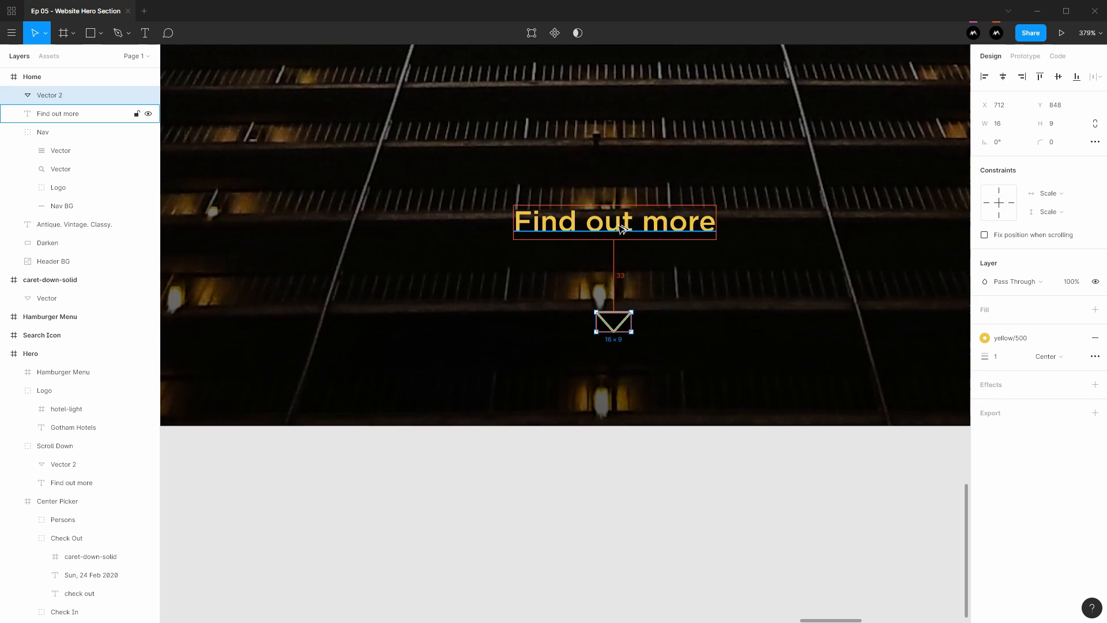
{"action": "key", "text": "shift+Up"}
{"action": "key", "text": "Down"}
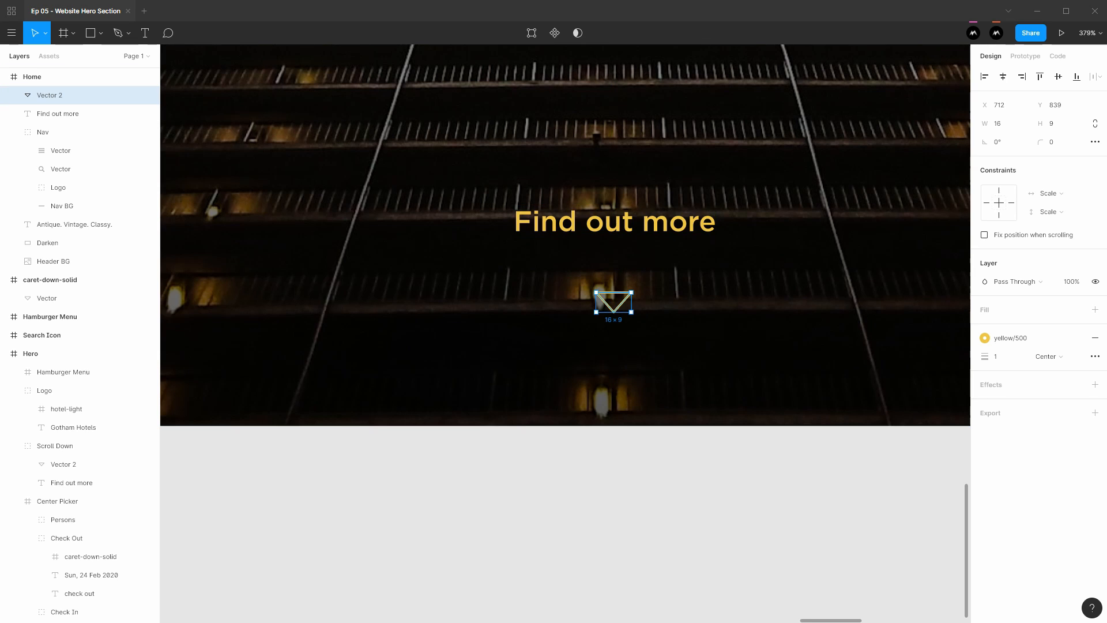
Step: Review the "Find out more" text and triangle in the context of the whole Home frame
{"action": "left_click", "coordinate": [632, 231]}
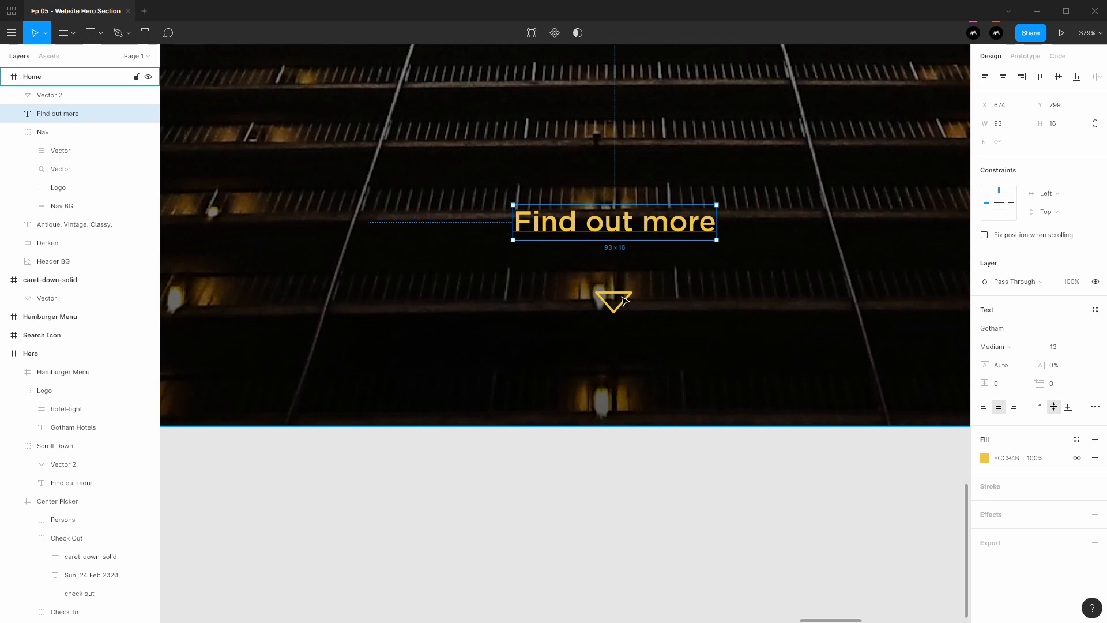
{"action": "left_click", "coordinate": [624, 300], "text": "shift"}
{"action": "left_click", "coordinate": [655, 539]}
{"action": "scroll", "coordinate": [630, 367], "scroll_direction": "down", "scroll_amount": 5}
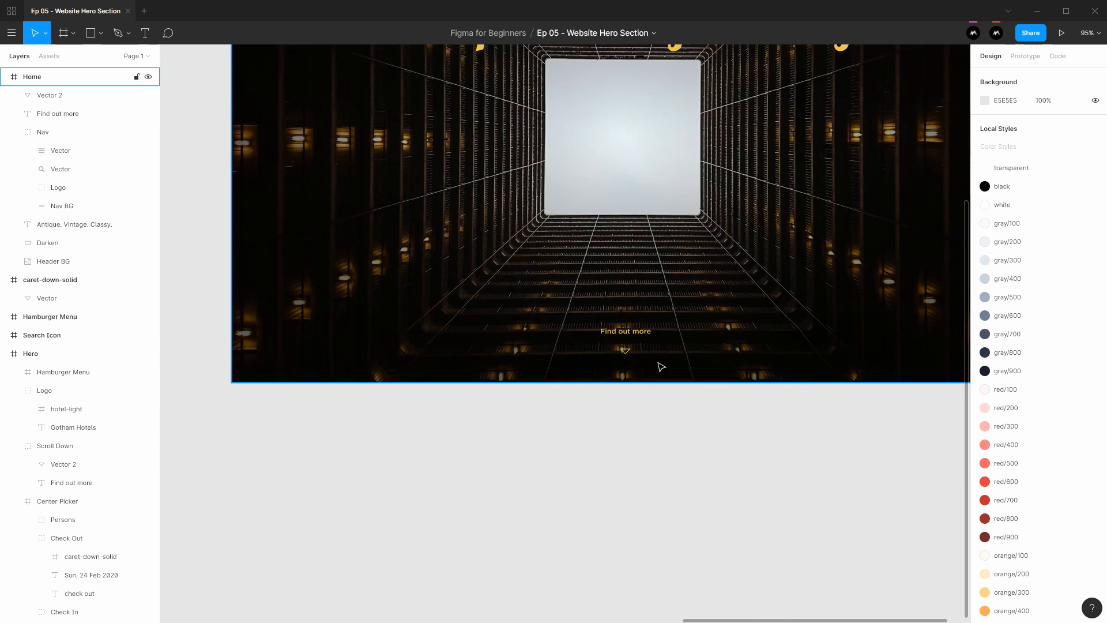
{"action": "scroll", "coordinate": [662, 367], "scroll_direction": "up", "scroll_amount": 3}
{"action": "scroll", "coordinate": [577, 404], "scroll_direction": "right", "scroll_amount": 2}
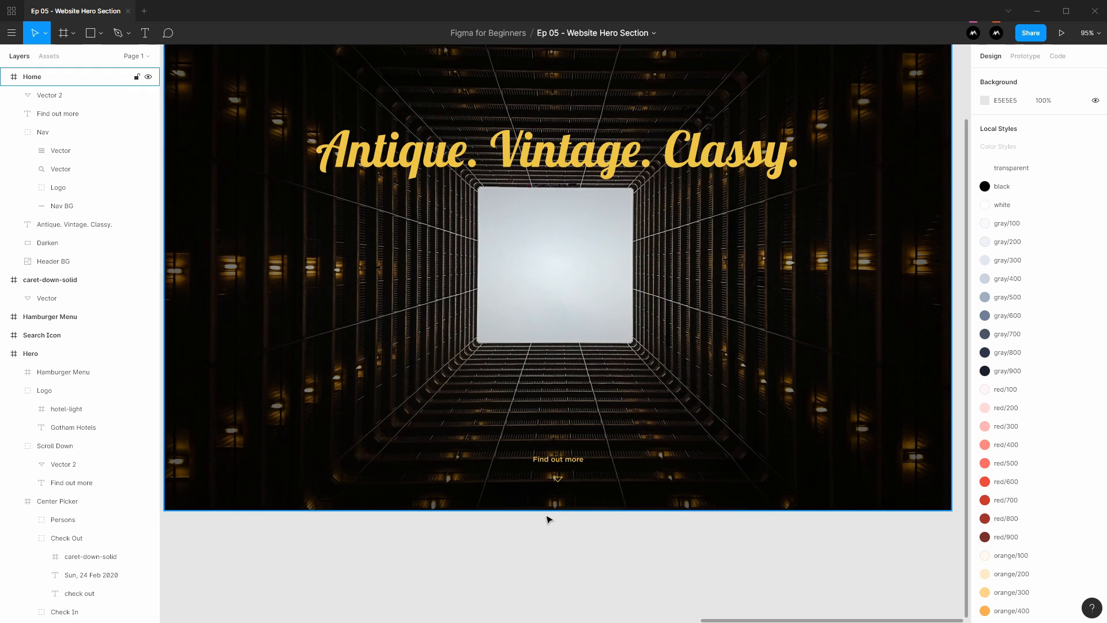
{"action": "scroll", "coordinate": [536, 474], "scroll_direction": "up", "scroll_amount": 2}
{"action": "scroll", "coordinate": [537, 474], "scroll_direction": "left", "scroll_amount": 1}
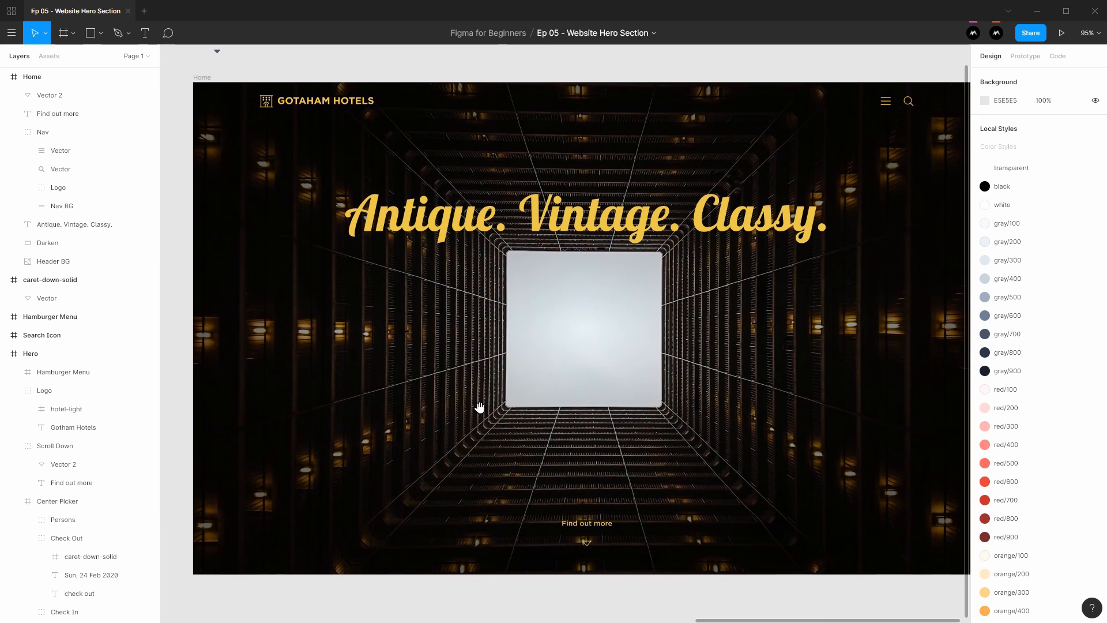
{"action": "left_click_drag", "start_coordinate": [475, 396], "coordinate": [462, 402]}
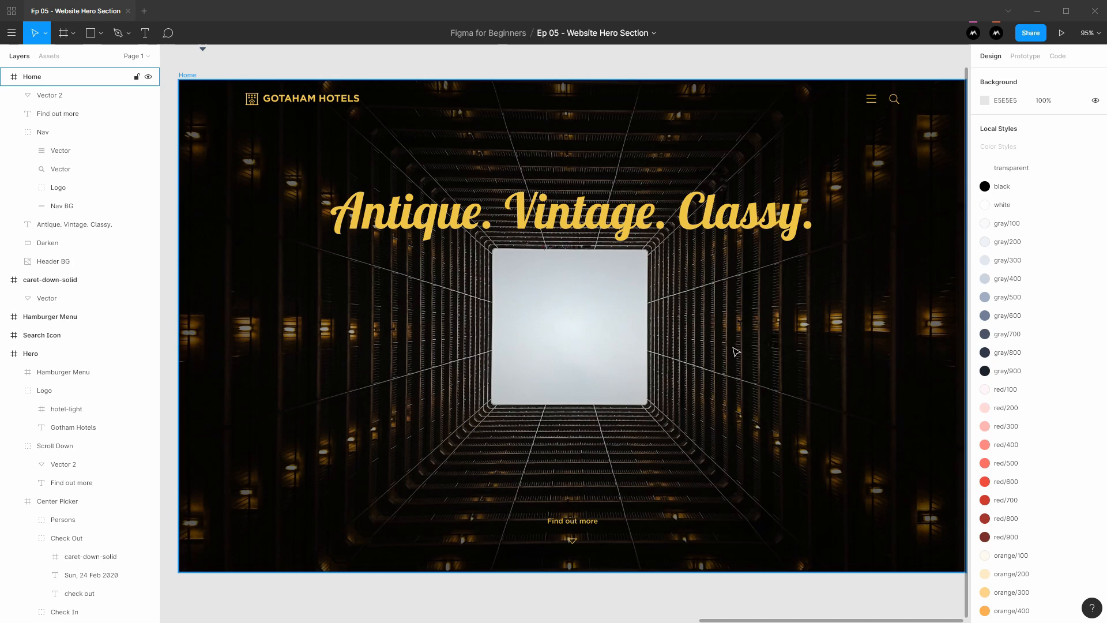
{"action": "key", "text": "Escape"}
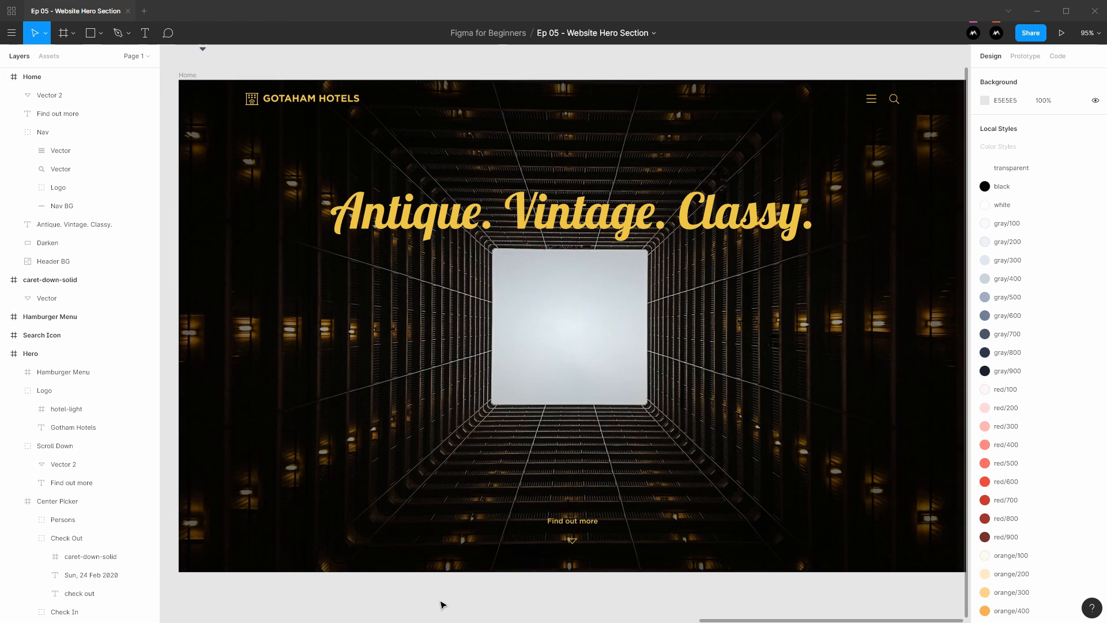
Step: Draw a rectangle below the heading in the Home frame and size it to 1100 wide by 130 high
{"action": "key", "text": "r"}
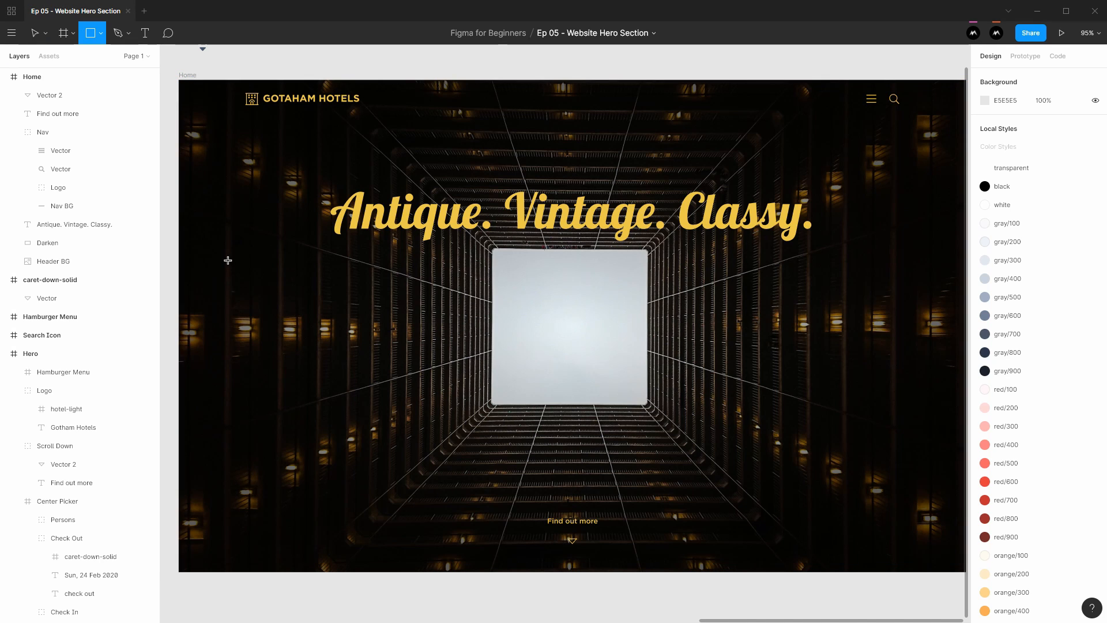
{"action": "mouse_move", "coordinate": [228, 260]}
{"action": "left_mouse_down"}
{"action": "mouse_move", "coordinate": [763, 386]}
{"action": "mouse_move", "coordinate": [922, 399]}
{"action": "left_mouse_up"}
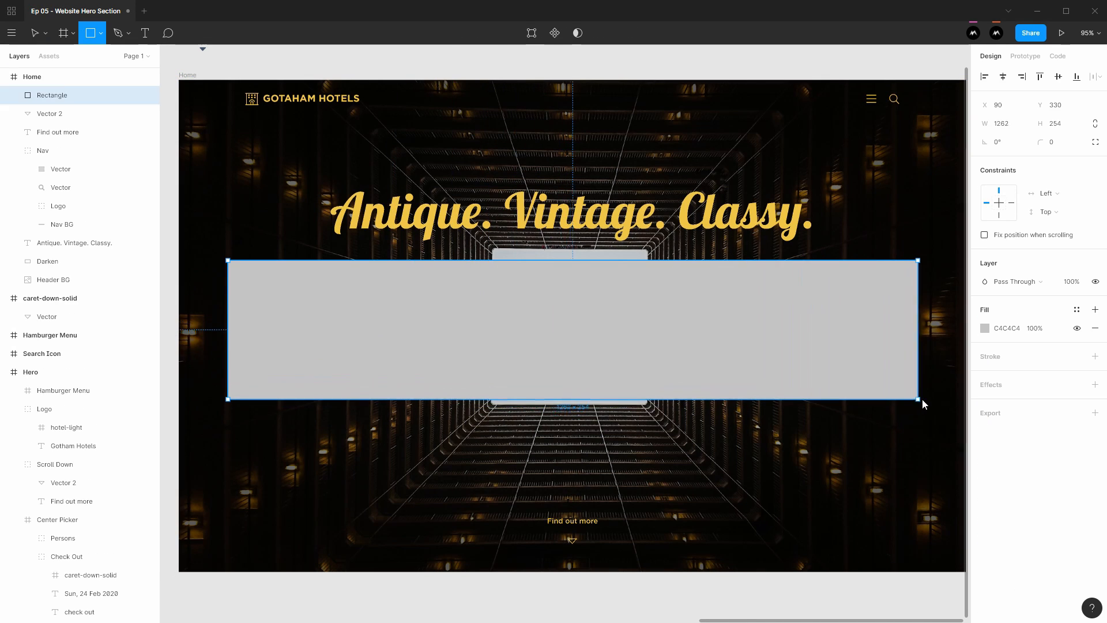
{"action": "left_click", "coordinate": [998, 125]}
{"action": "type", "text": "11"}
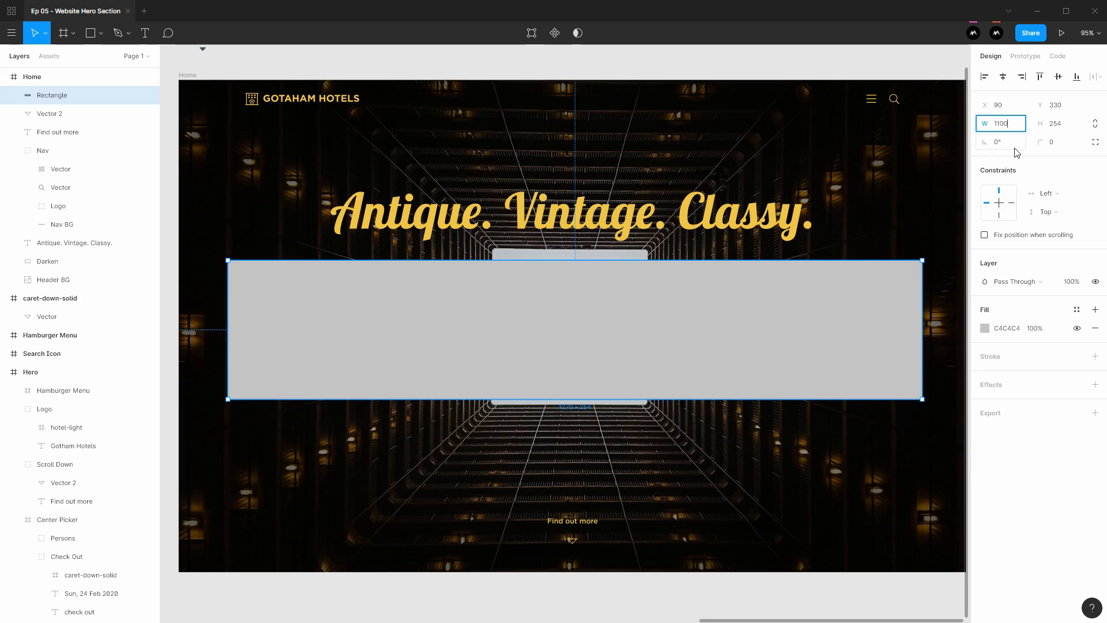
{"action": "type", "text": "00"}
{"action": "key", "text": "Return"}
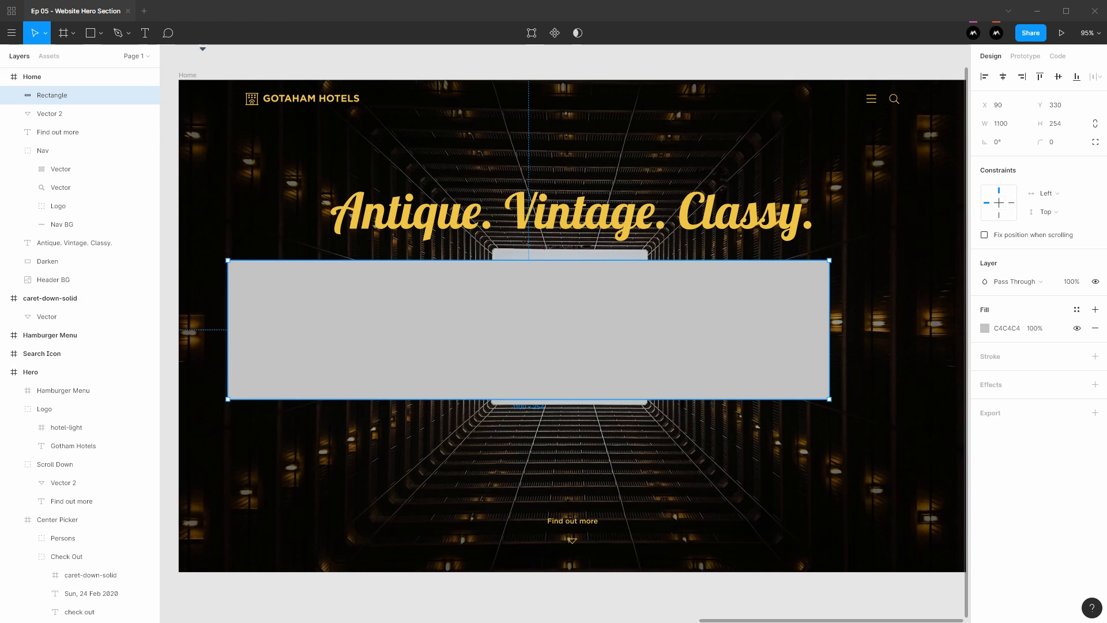
{"action": "left_click", "coordinate": [1071, 127]}
{"action": "type", "text": "130"}
{"action": "key", "text": "Return"}
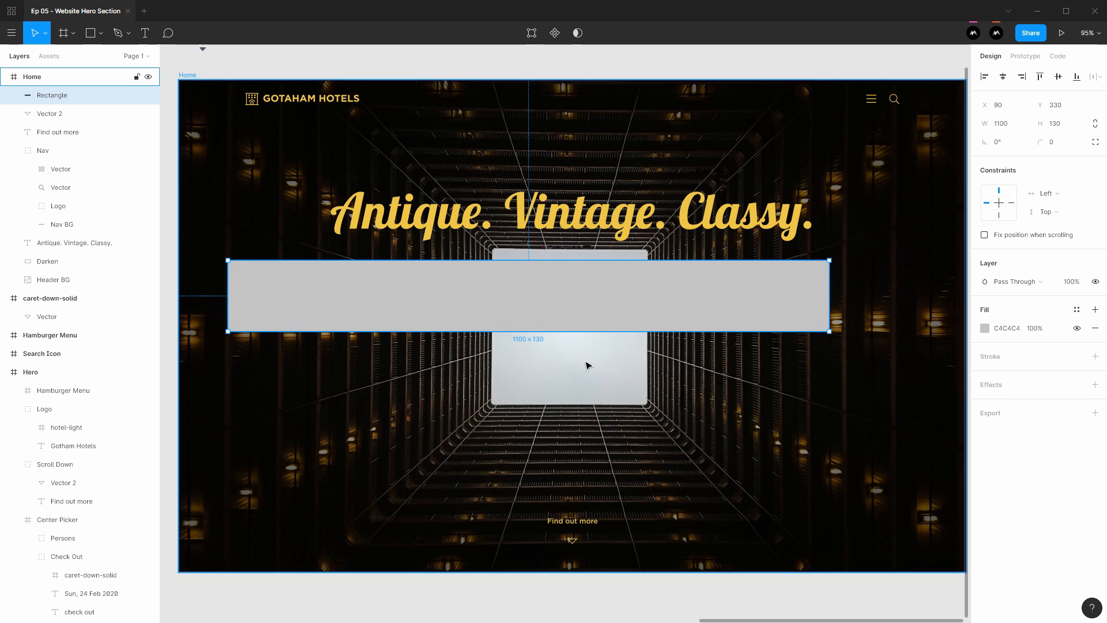
Step: Align the rectangle to the horizontal and vertical center of the Home frame
{"action": "left_click_drag", "start_coordinate": [557, 286], "coordinate": [601, 295]}
{"action": "key", "text": "ctrl+z"}
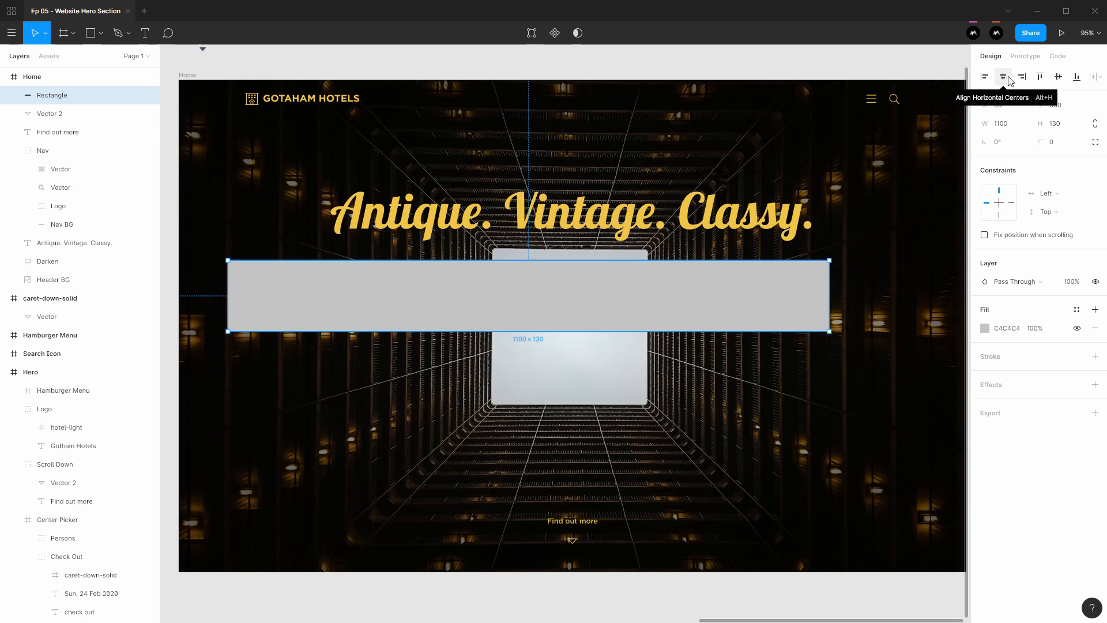
{"action": "left_click", "coordinate": [1010, 79]}
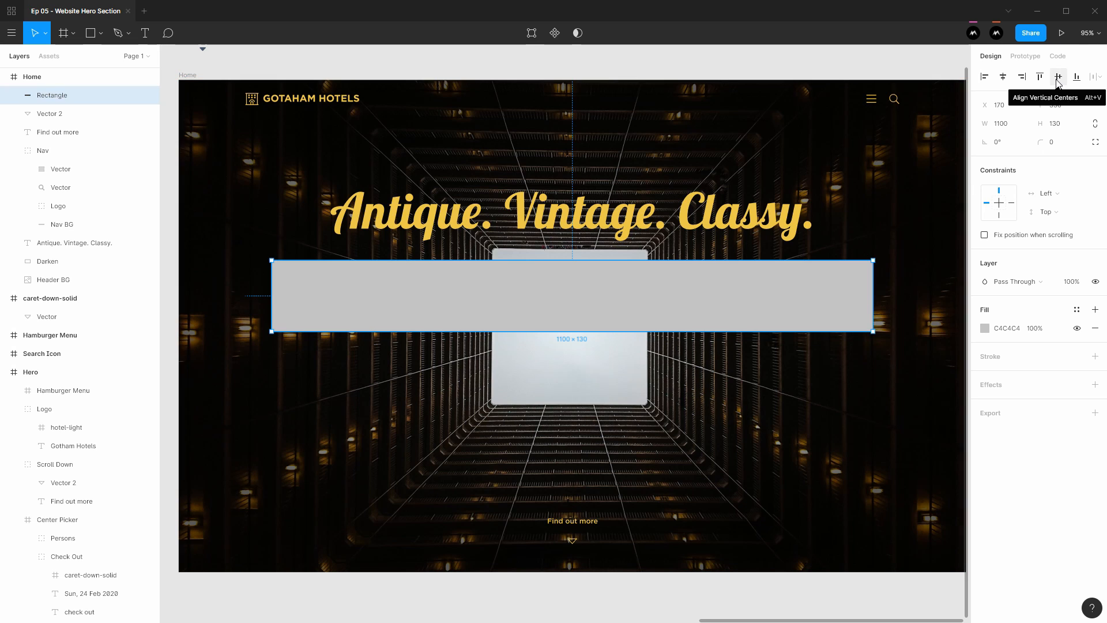
{"action": "left_click", "coordinate": [1058, 79]}
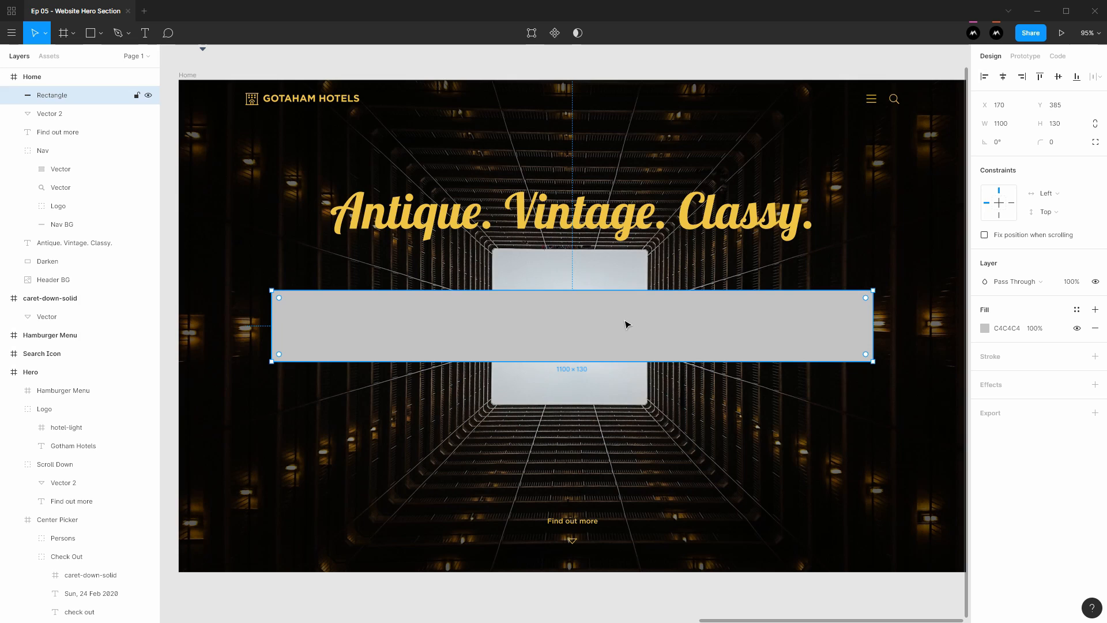
Step: Move the rectangle straight down by 40 to Y 425
{"action": "key", "text": "shift+Down"}
{"action": "key", "text": "shift+Down"}
{"action": "key", "text": "shift+Down"}
{"action": "key", "text": "shift+Down"}
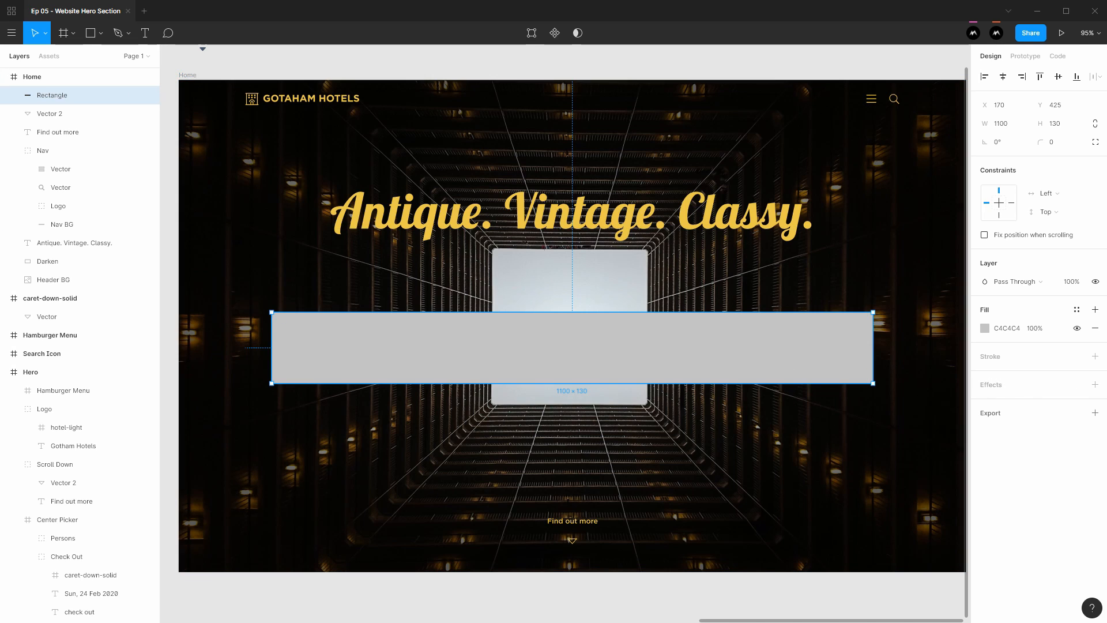
Step: Fill the rectangle with the gray/900 color style
{"action": "left_click", "coordinate": [1081, 314]}
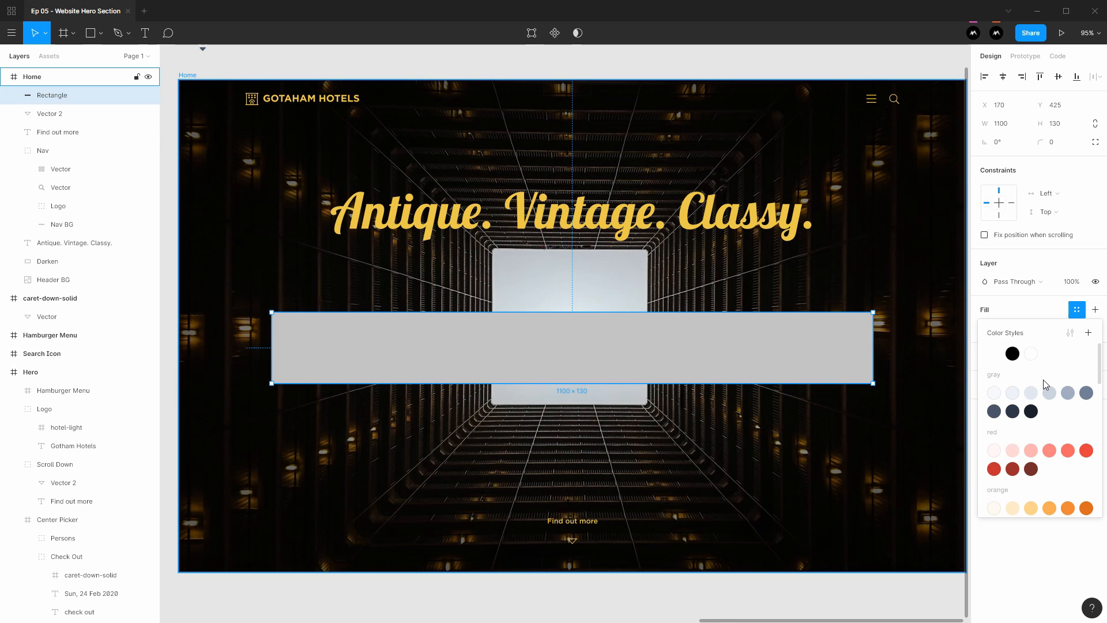
{"action": "scroll", "coordinate": [1060, 384], "scroll_direction": "down", "scroll_amount": 5}
{"action": "scroll", "coordinate": [1065, 398], "scroll_direction": "down", "scroll_amount": 3}
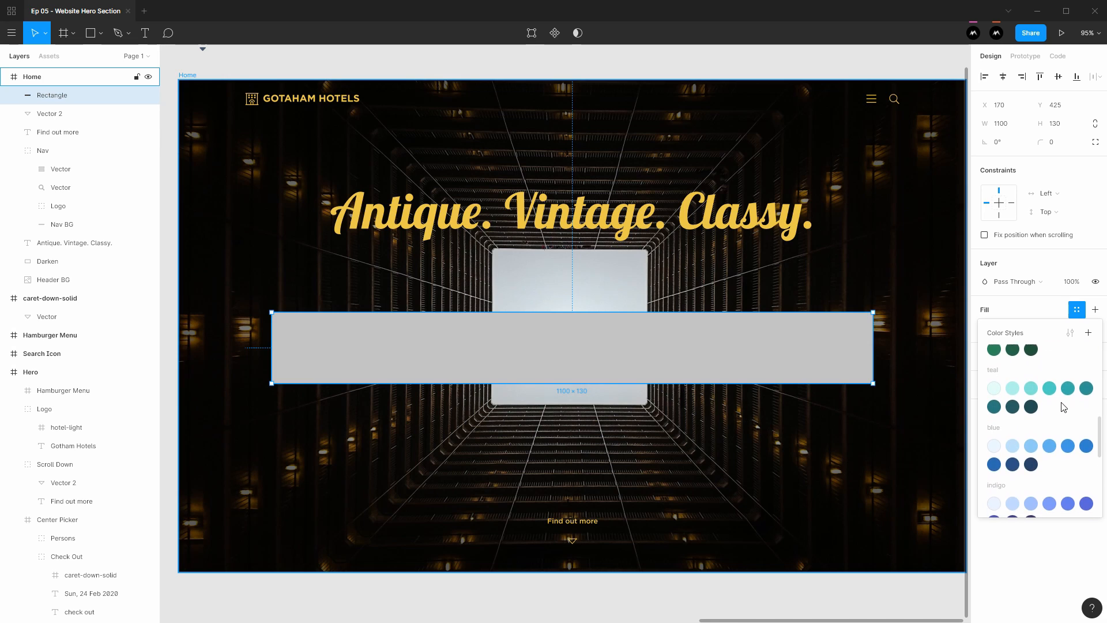
{"action": "scroll", "coordinate": [1058, 409], "scroll_direction": "up", "scroll_amount": 10}
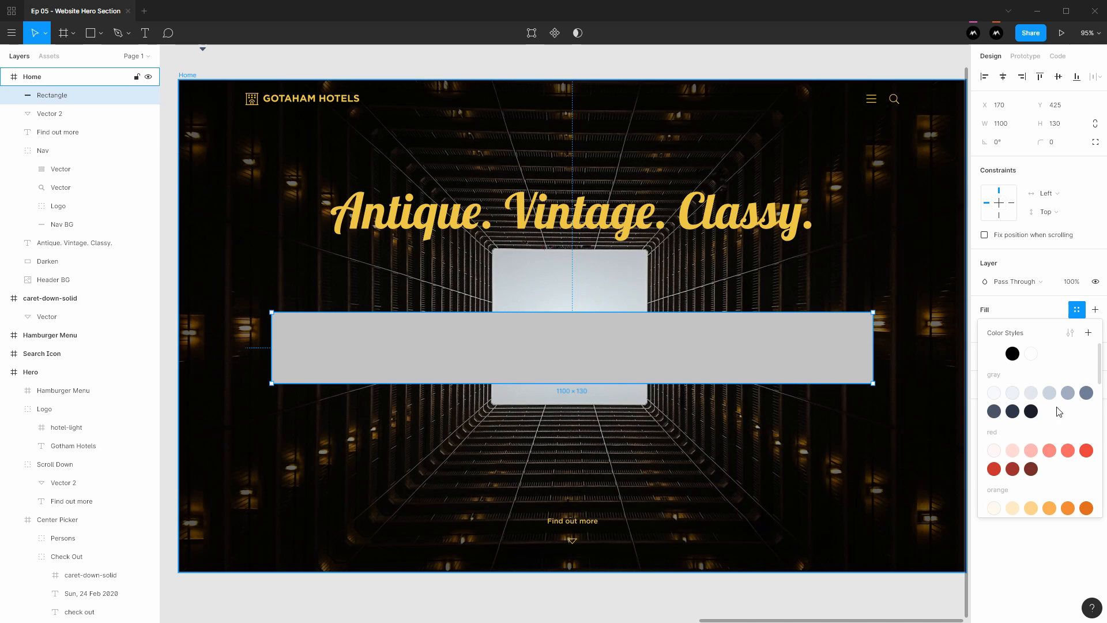
{"action": "left_click", "coordinate": [995, 412]}
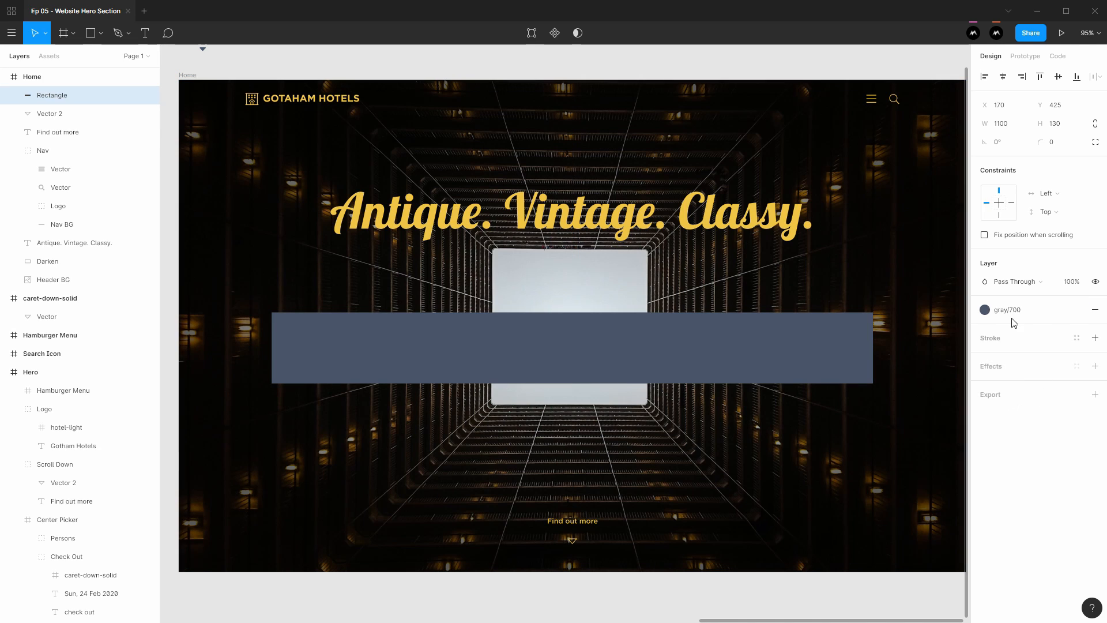
{"action": "left_click", "coordinate": [1010, 314]}
{"action": "left_click", "coordinate": [1015, 412]}
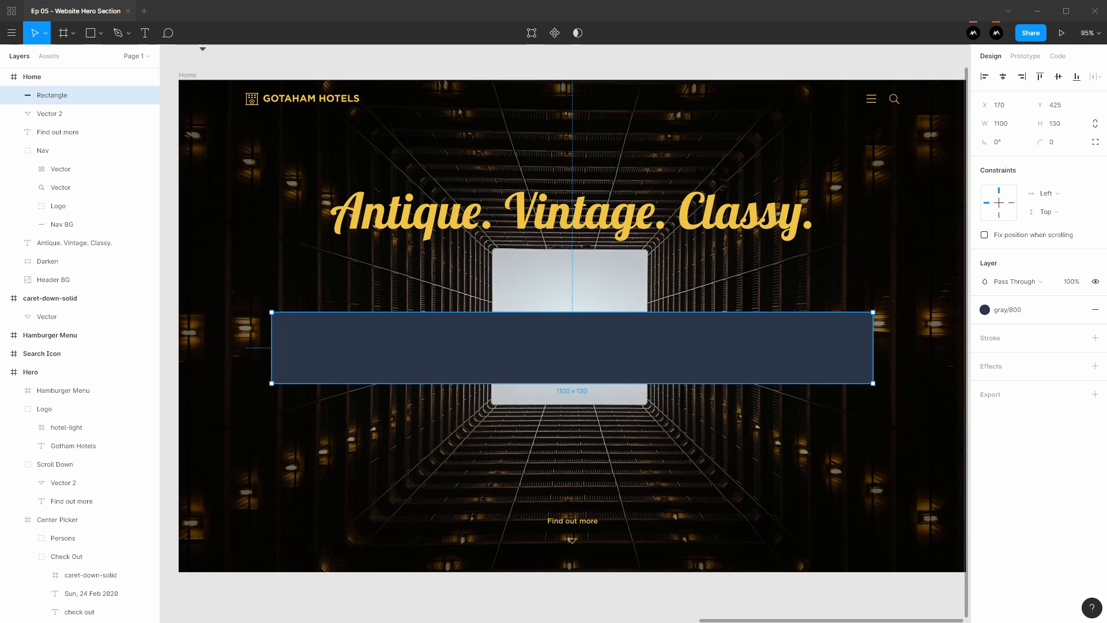
{"action": "left_click", "coordinate": [1053, 312]}
{"action": "left_click", "coordinate": [1030, 412]}
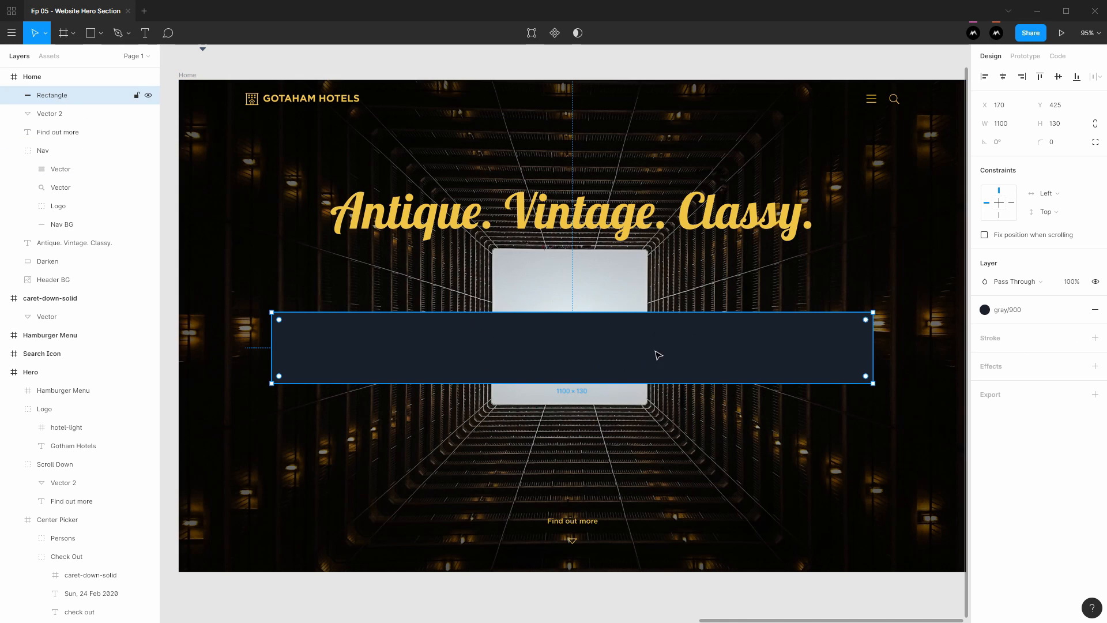
Step: Group the rectangle and rename the group "CTA"
{"action": "key", "text": "ctrl+g"}
{"action": "double_click", "coordinate": [47, 94]}
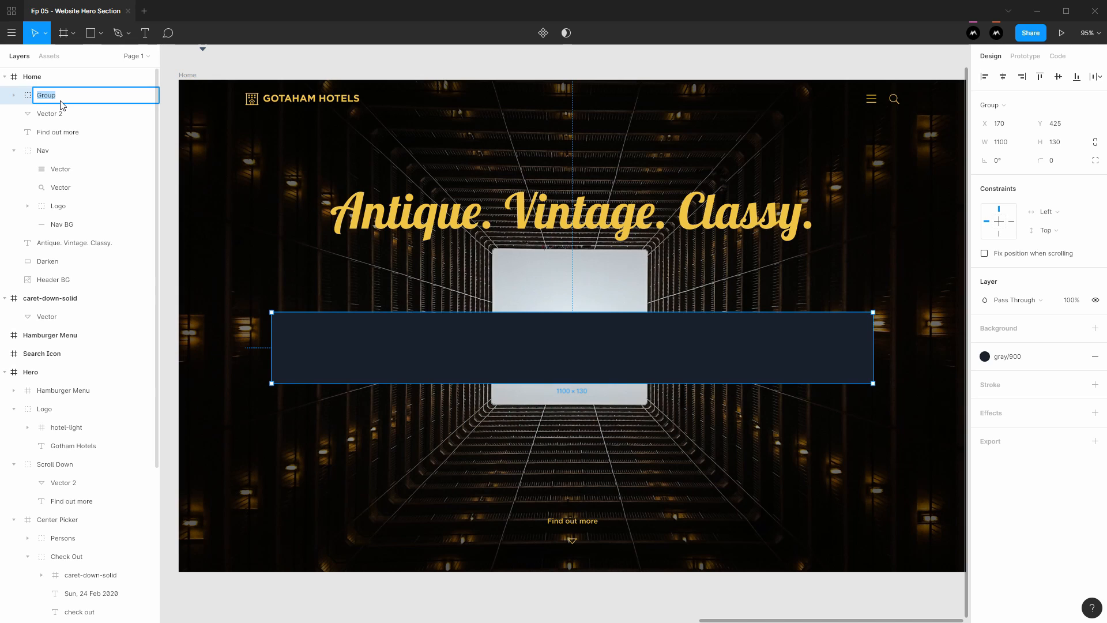
{"action": "type", "text": "CTA"}
{"action": "key", "text": "Return"}
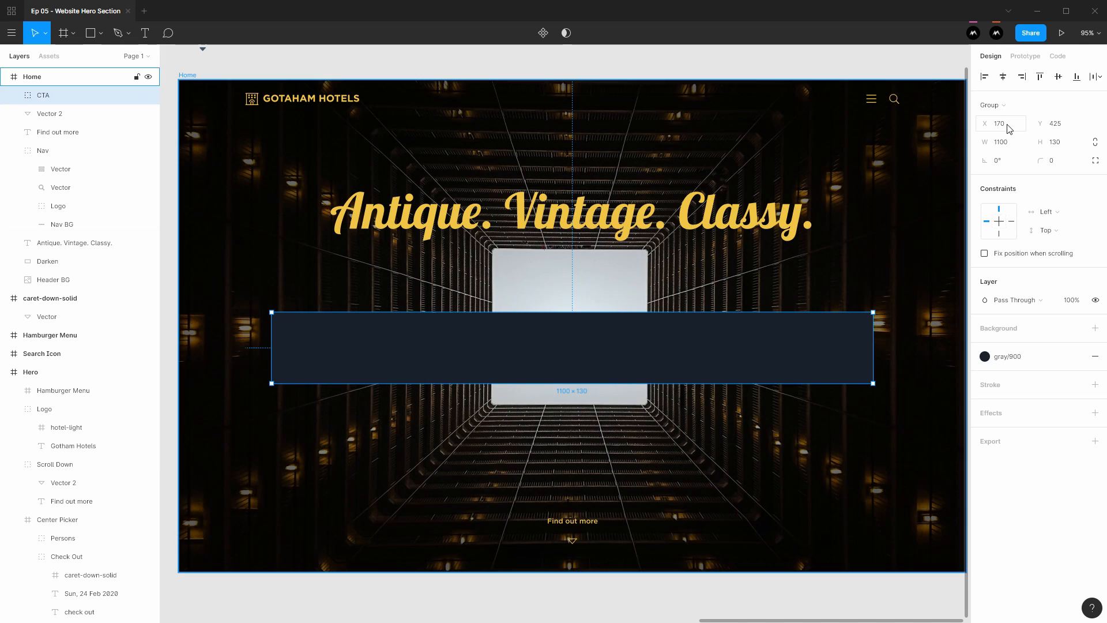
Step: Rename the rectangle inside the CTA group "BG" and collapse the Nav group's layers
{"action": "left_click", "coordinate": [14, 95]}
{"action": "left_click", "coordinate": [64, 118]}
{"action": "double_click", "coordinate": [64, 117]}
{"action": "type", "text": "BG"}
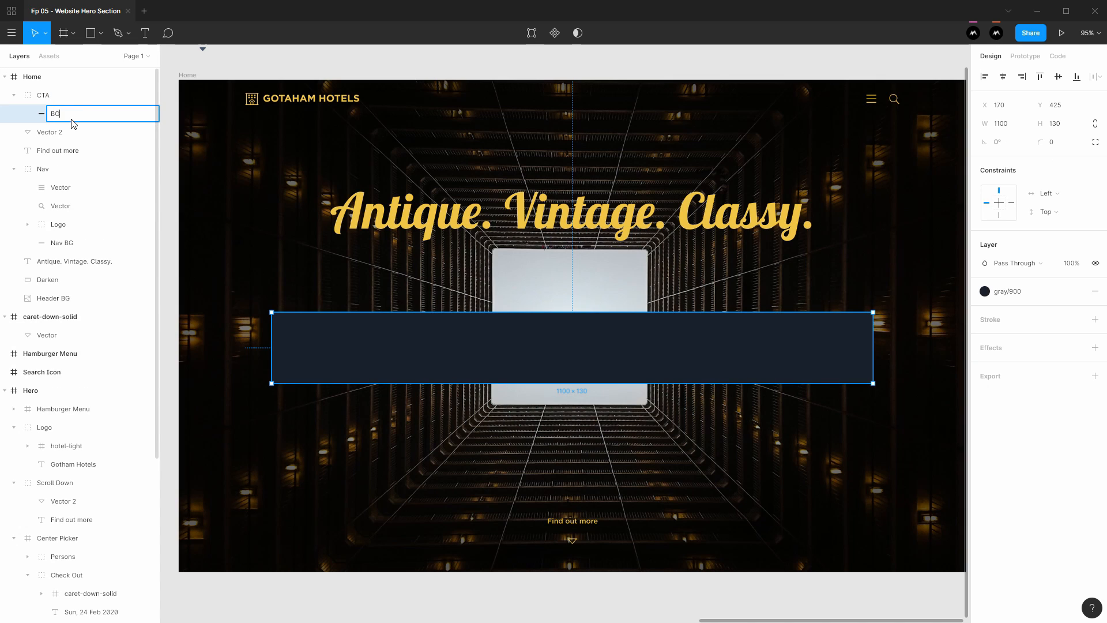
{"action": "key", "text": "Return"}
{"action": "left_click", "coordinate": [14, 169]}
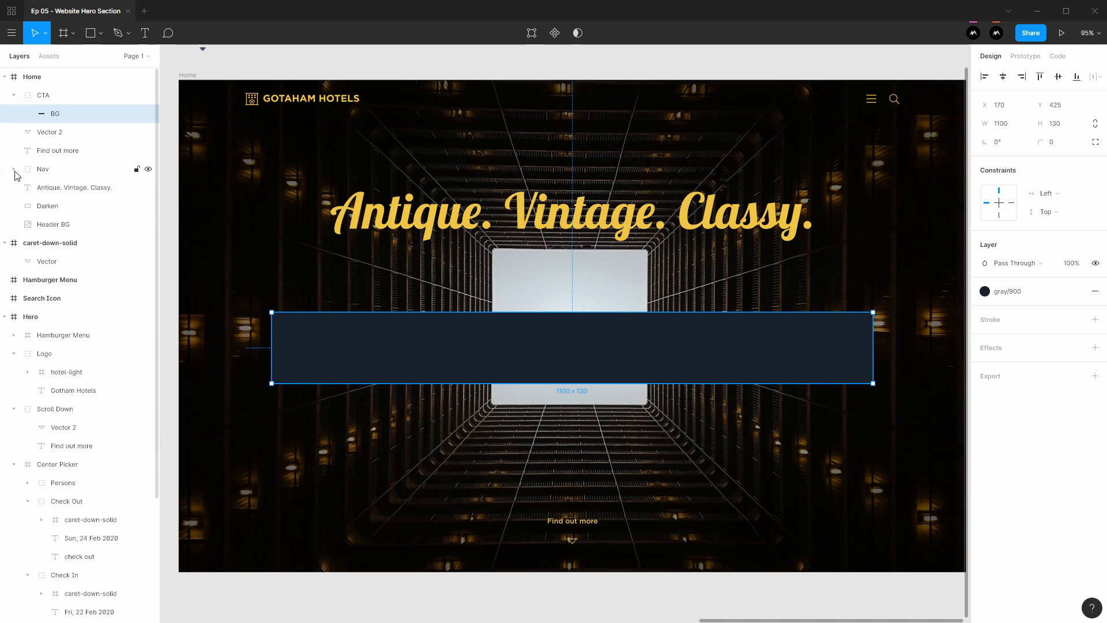
Step: Group the "Find out more" text with the arrow below it and rename the group "Scroll Info"
{"action": "left_click", "coordinate": [56, 152]}
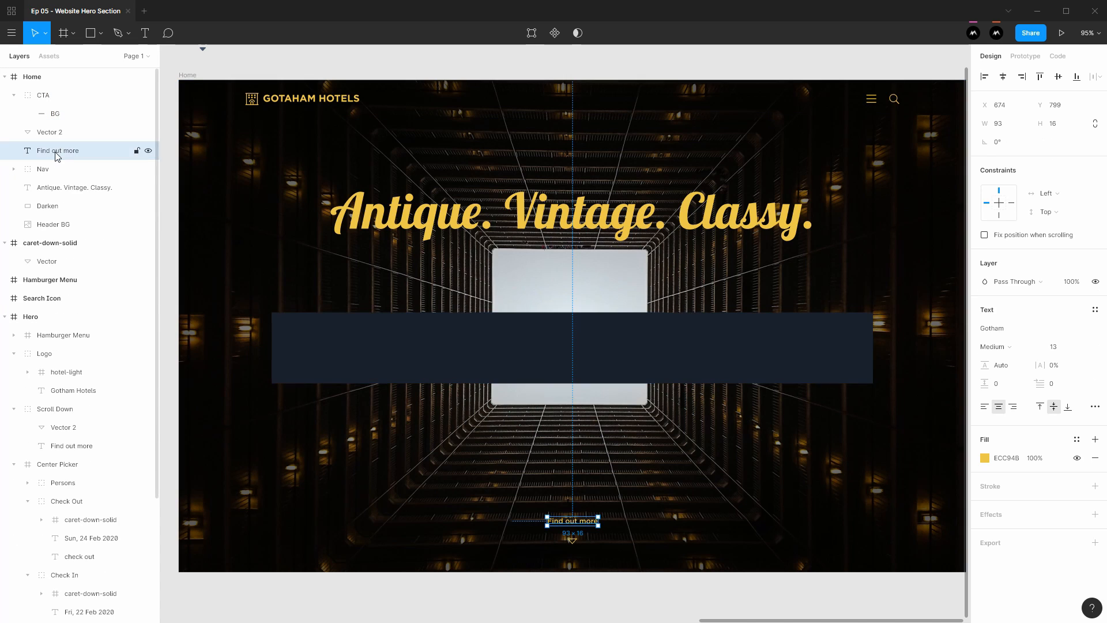
{"action": "left_click", "coordinate": [572, 544], "text": "shift"}
{"action": "key", "text": "ctrl+g"}
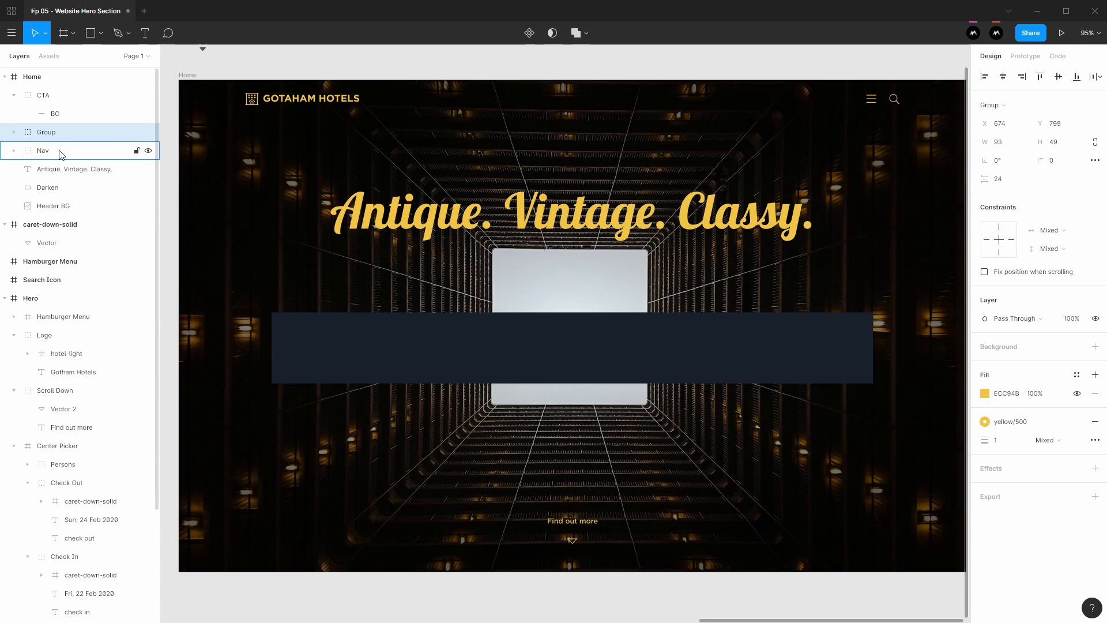
{"action": "double_click", "coordinate": [53, 132]}
{"action": "type", "text": "Scro"}
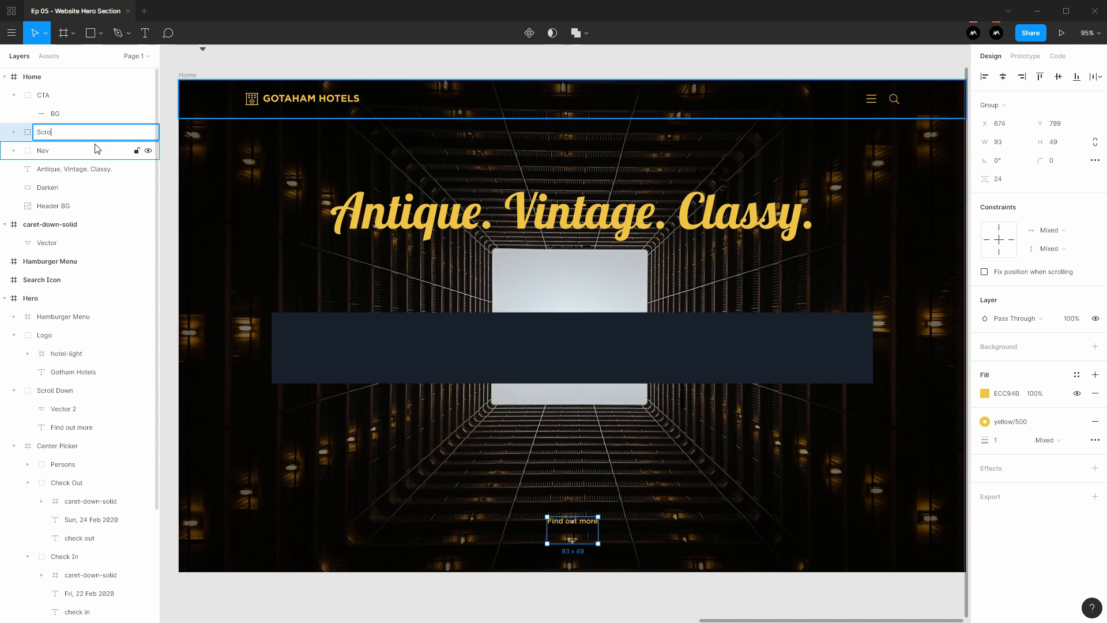
{"action": "type", "text": "ll Info"}
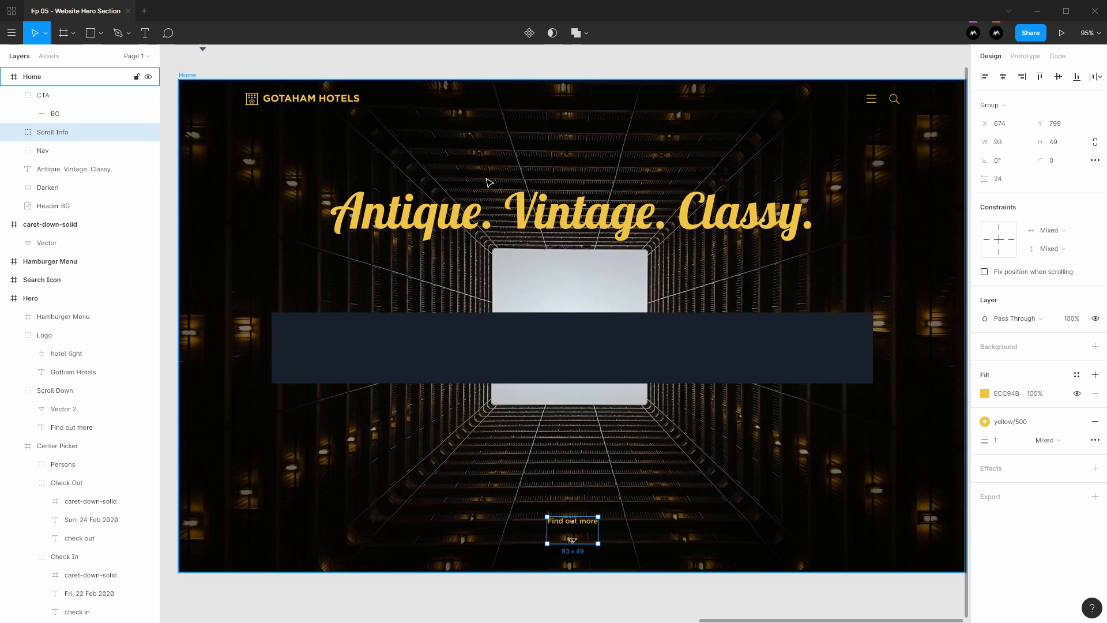
Step: Draw a rectangle about 167 × 60 inside the right end of the CTA bar and rename it "BG"
{"action": "left_click", "coordinate": [452, 316]}
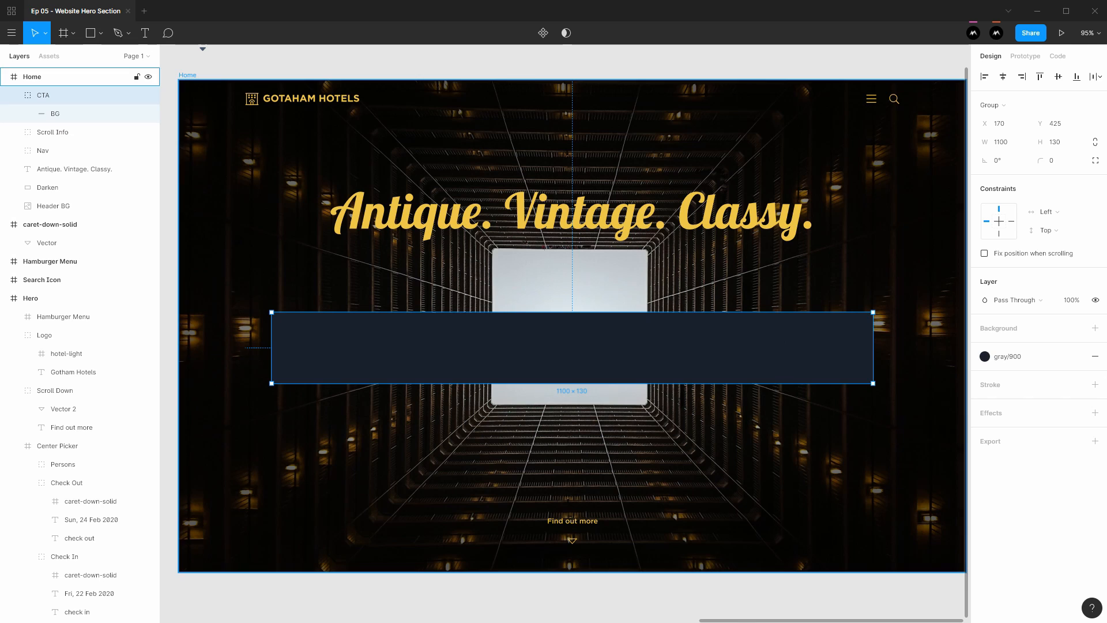
{"action": "key", "text": "r"}
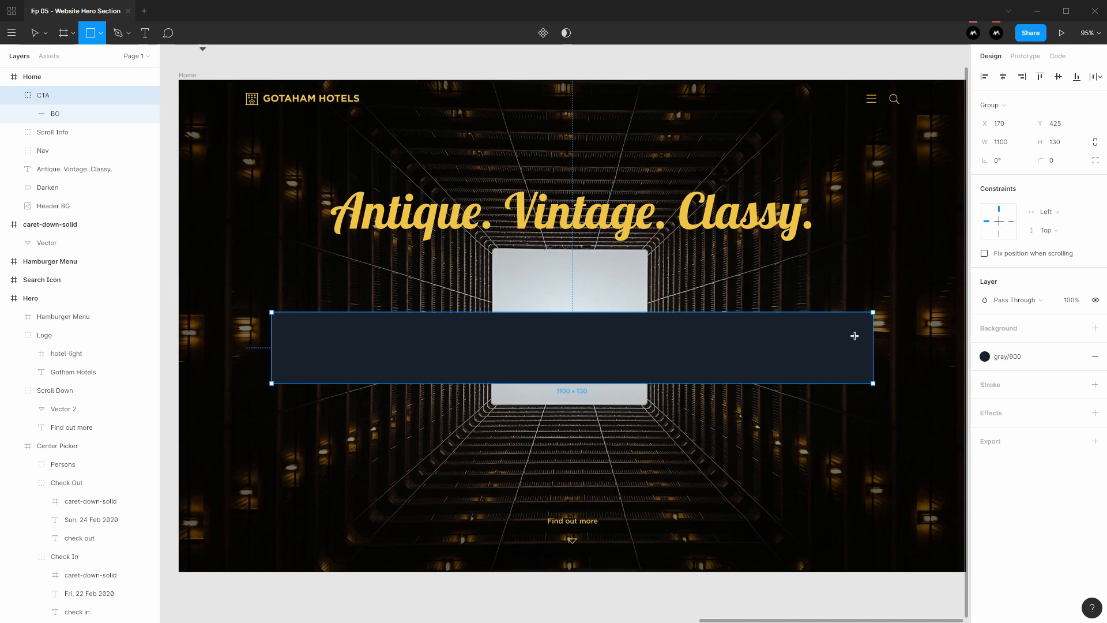
{"action": "left_click_drag", "start_coordinate": [857, 334], "coordinate": [766, 367]}
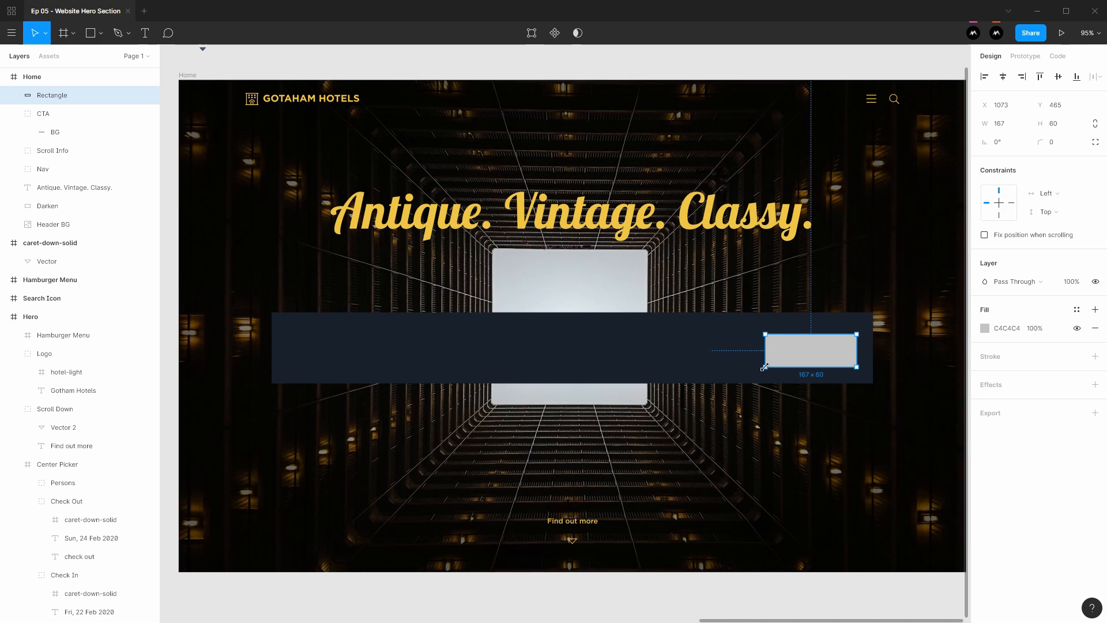
{"action": "double_click", "coordinate": [65, 96]}
{"action": "type", "text": "BG"}
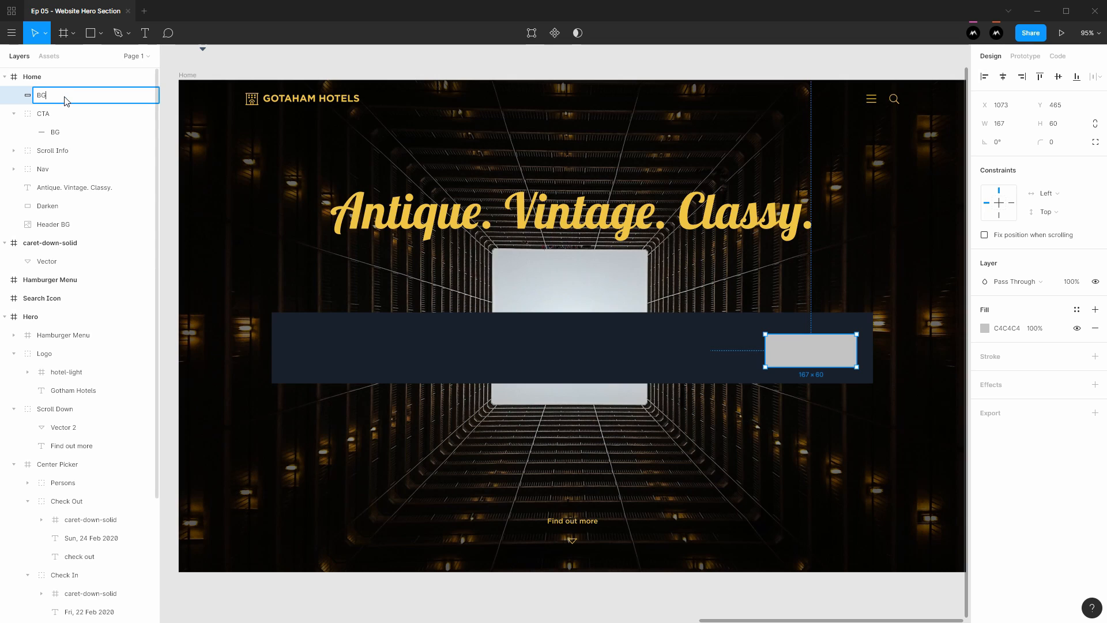
{"action": "key", "text": "Return"}
Step: Group the small rectangle, rename the group "CTA Button", and nest it inside the CTA group above its background
{"action": "key", "text": "ctrl+g"}
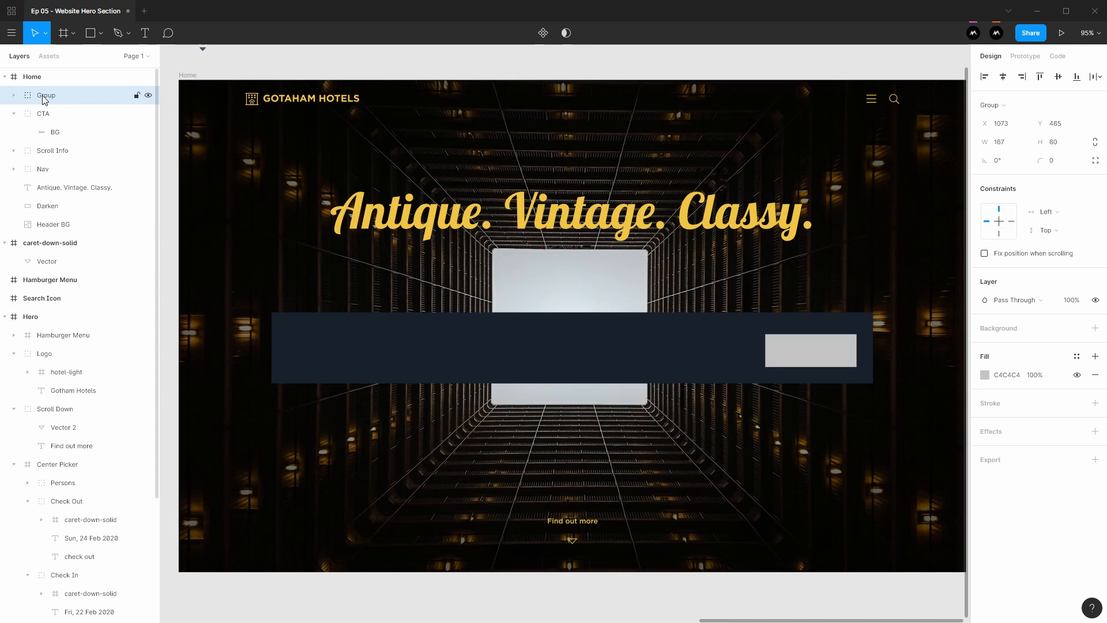
{"action": "double_click", "coordinate": [46, 96]}
{"action": "type", "text": "CTA Button"}
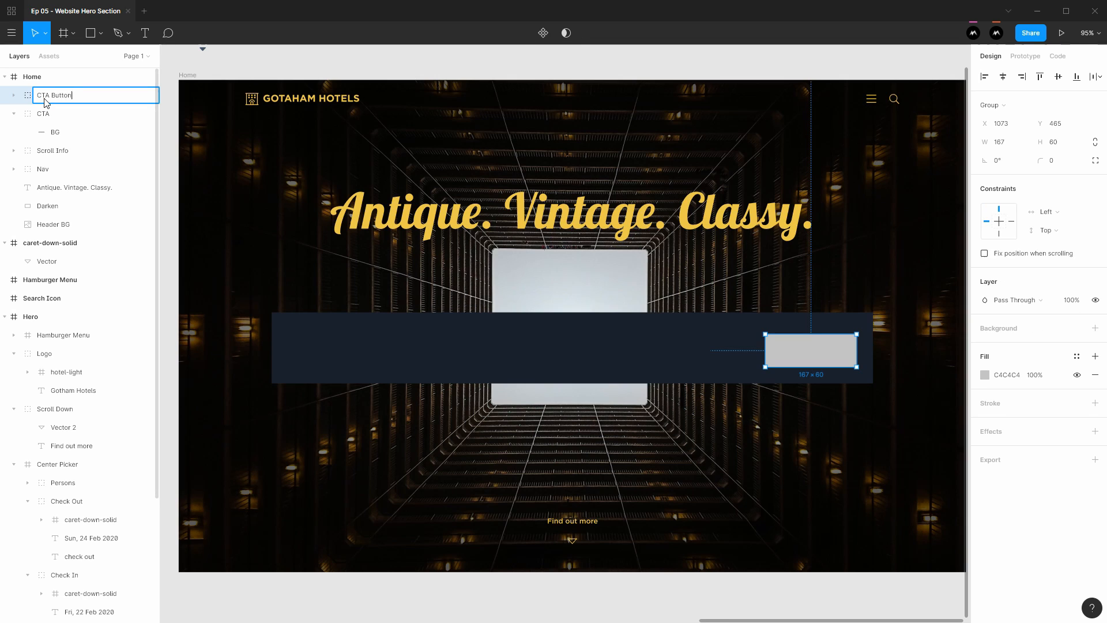
{"action": "key", "text": "Return"}
{"action": "left_click_drag", "start_coordinate": [42, 97], "coordinate": [77, 126]}
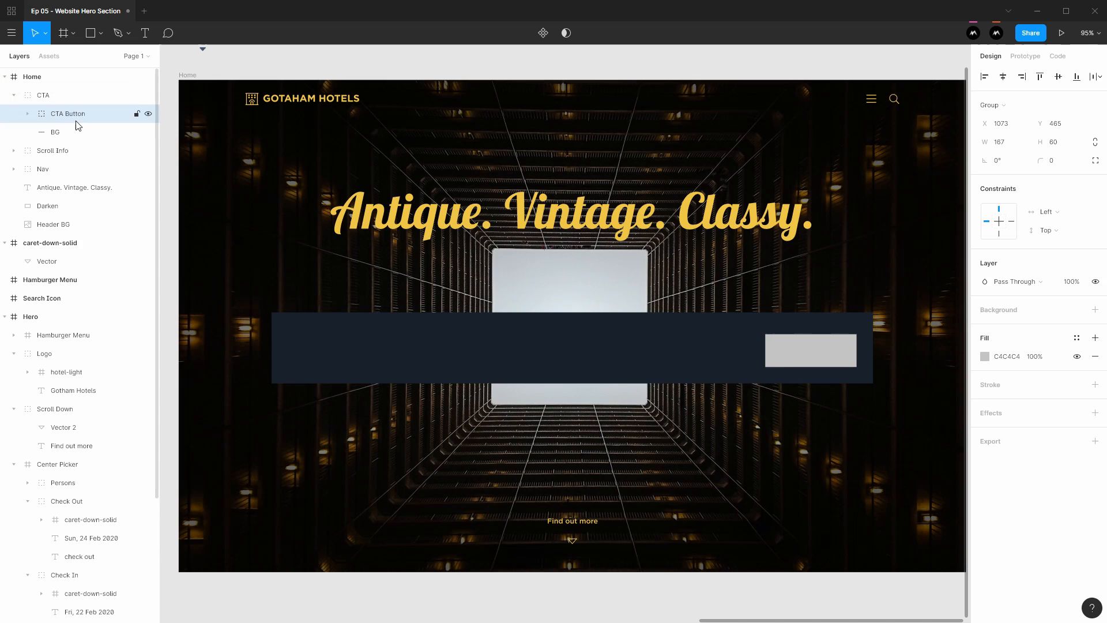
Step: Fill the CTA Button with the yellow document color ECC94B
{"action": "left_click", "coordinate": [986, 356]}
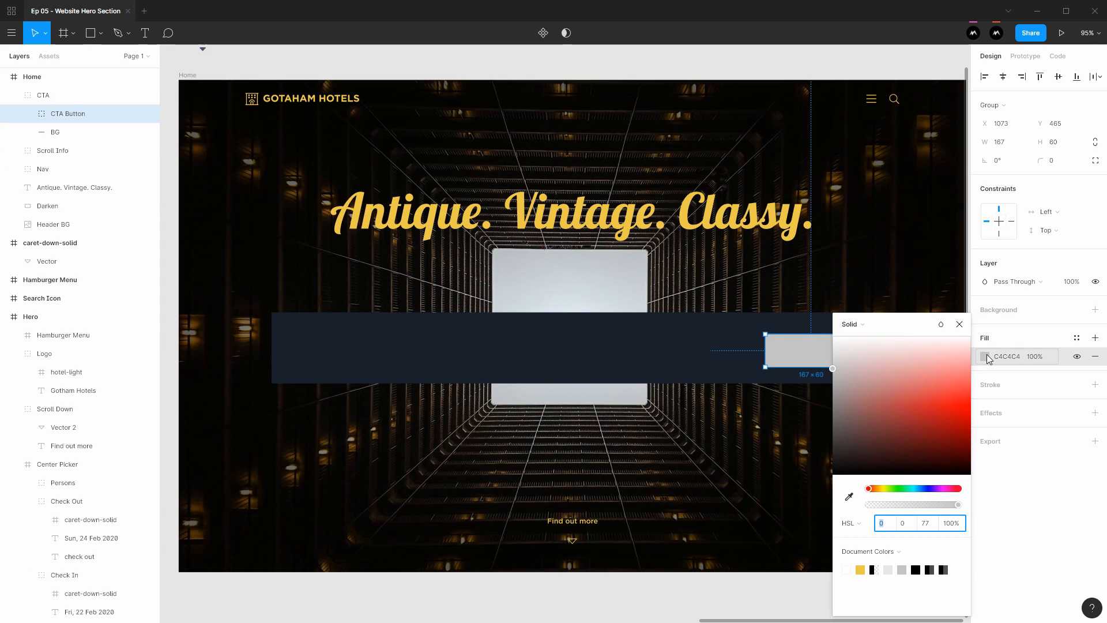
{"action": "left_click", "coordinate": [860, 570]}
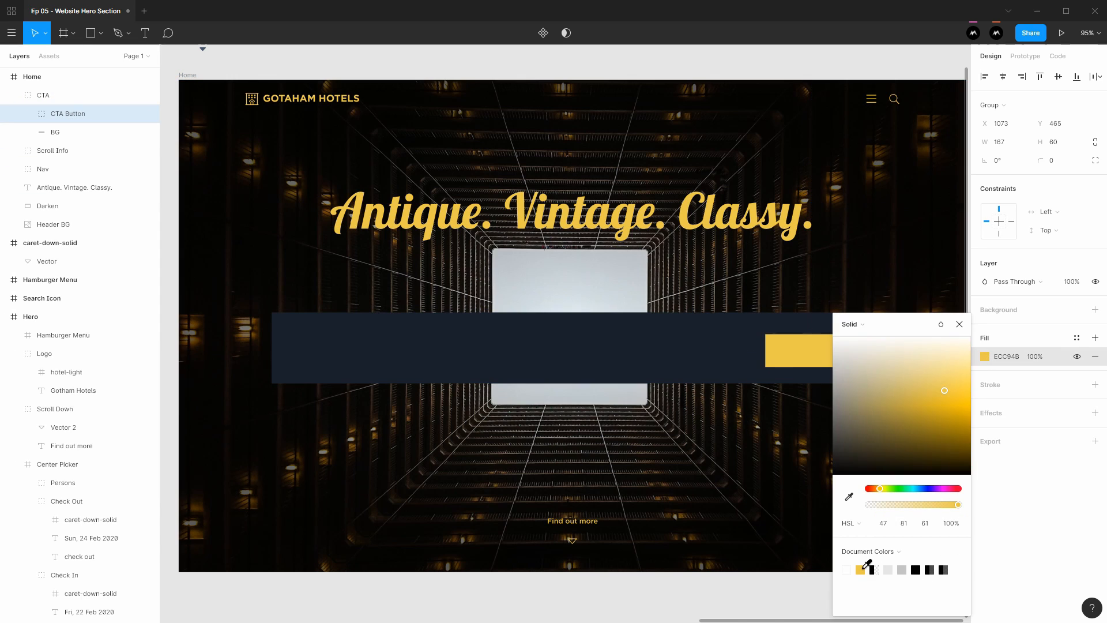
{"action": "left_click", "coordinate": [959, 324]}
Step: Add the text "BOOK NOW" in the middle of the yellow button
{"action": "scroll", "coordinate": [819, 350], "scroll_direction": "up", "scroll_amount": 5}
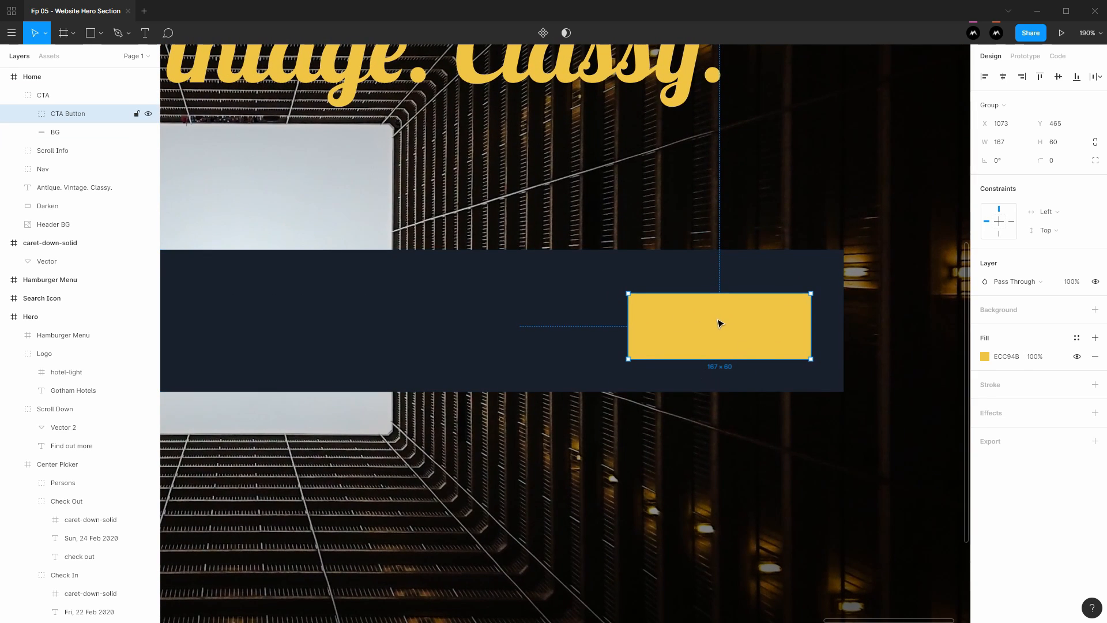
{"action": "key", "text": "t"}
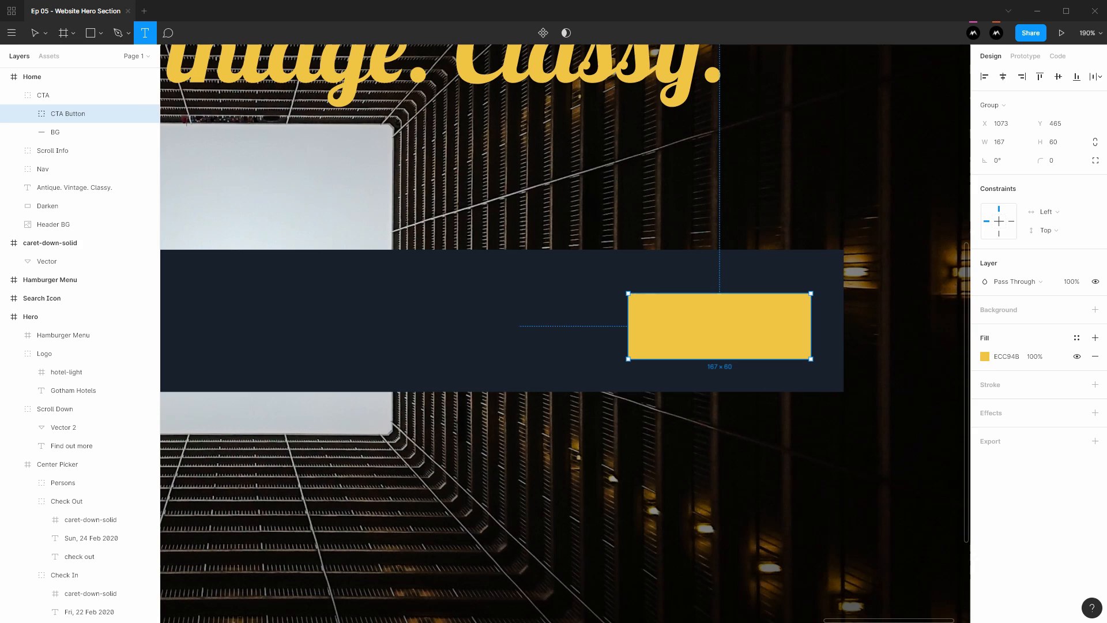
{"action": "left_click", "coordinate": [34, 114]}
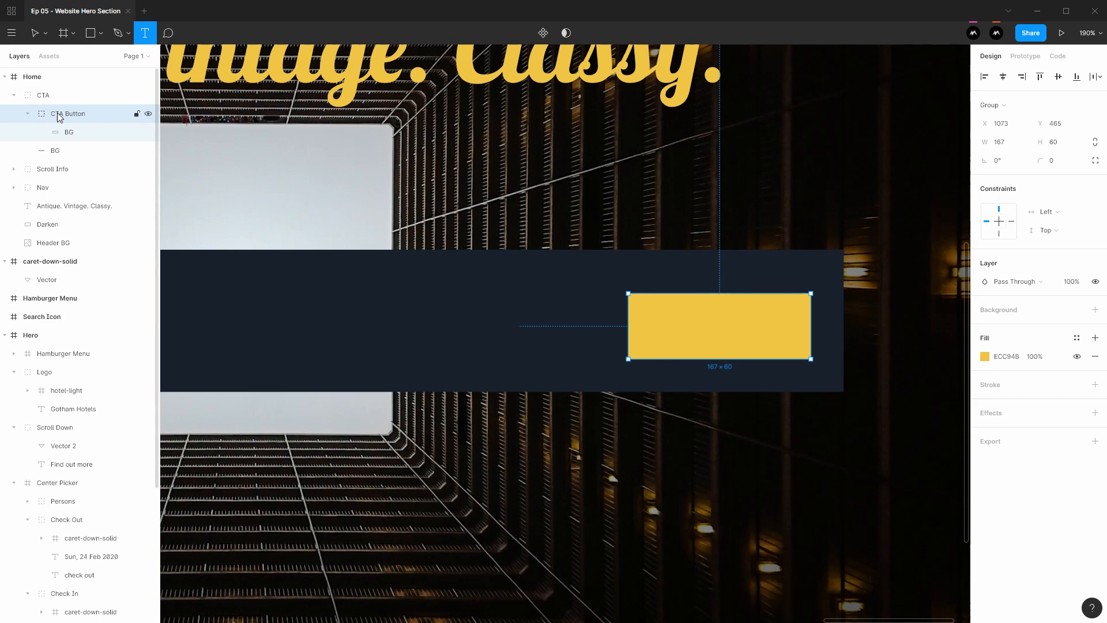
{"action": "left_click", "coordinate": [723, 327]}
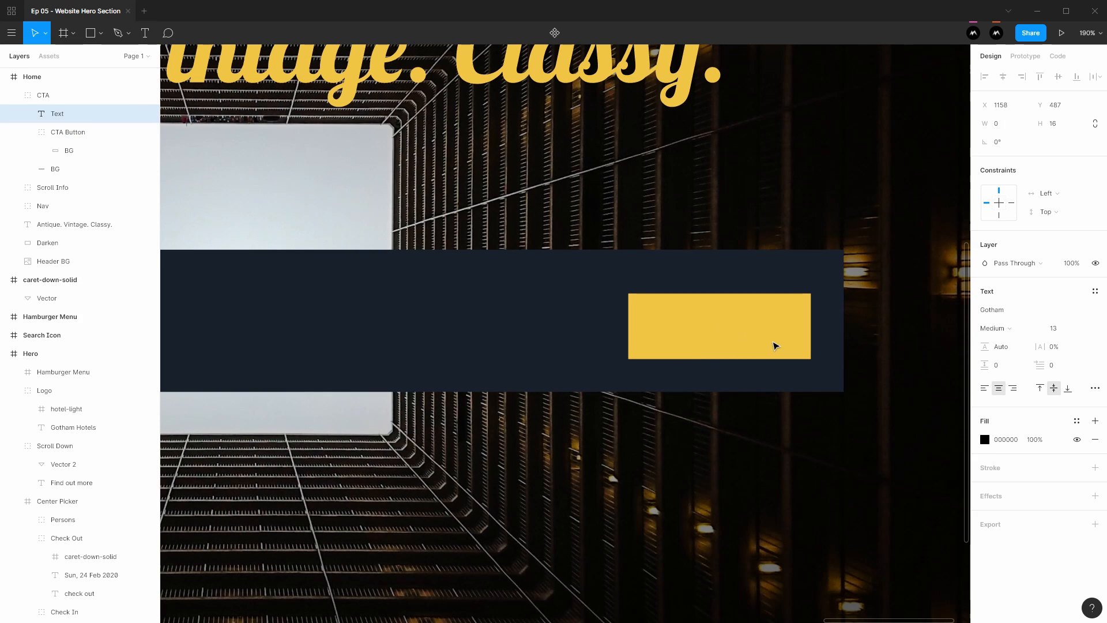
{"action": "type", "text": "B"}
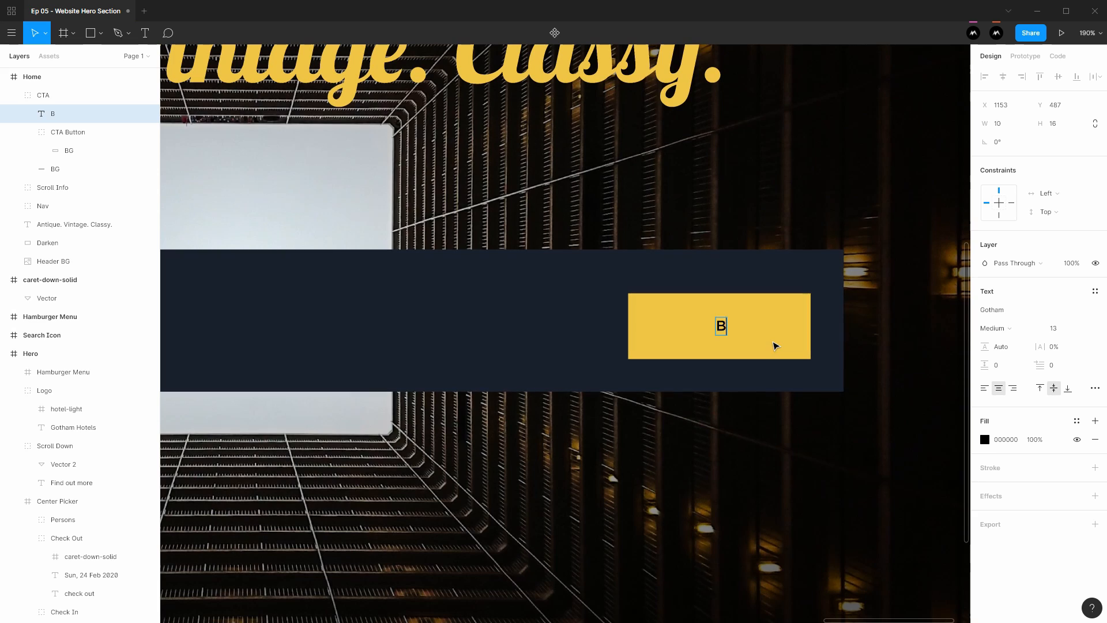
{"action": "type", "text": "OOK NOW"}
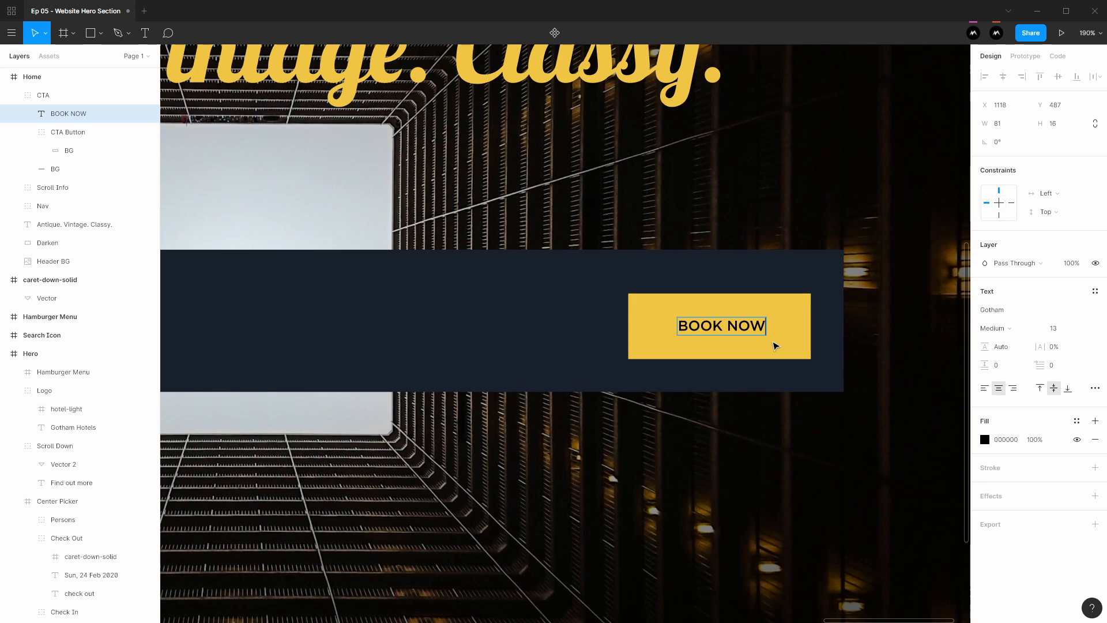
Step: Set the "BOOK NOW" text to Bold and apply the gray/900 color style to it
{"action": "key", "text": "ctrl+a"}
{"action": "left_click", "coordinate": [1013, 336]}
{"action": "left_click", "coordinate": [1014, 344]}
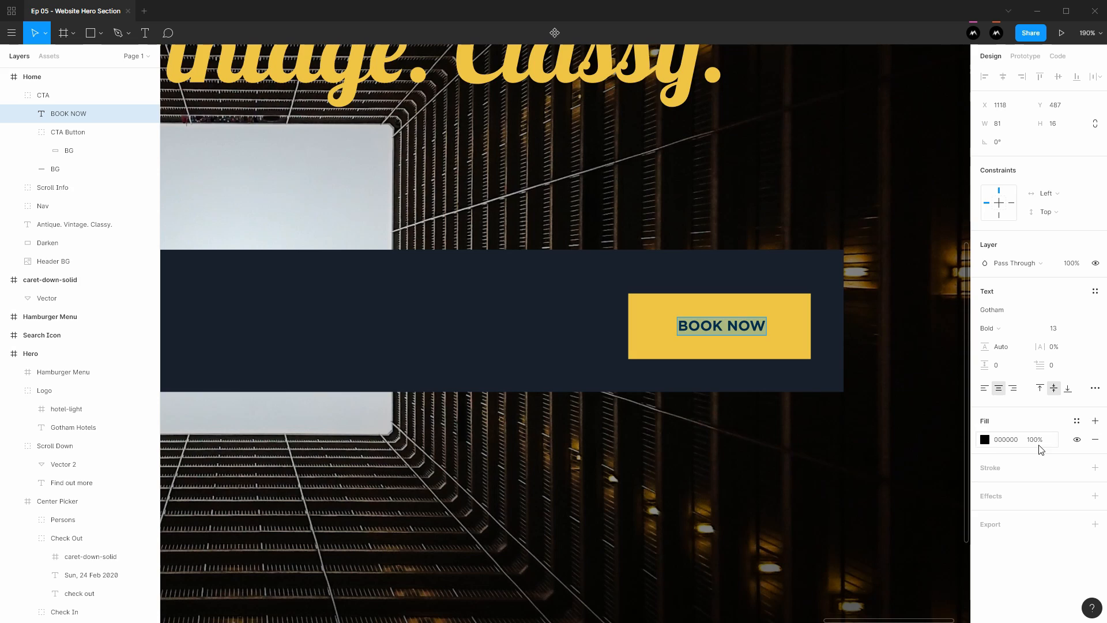
{"action": "left_click", "coordinate": [1077, 420]}
{"action": "left_click", "coordinate": [1031, 517]}
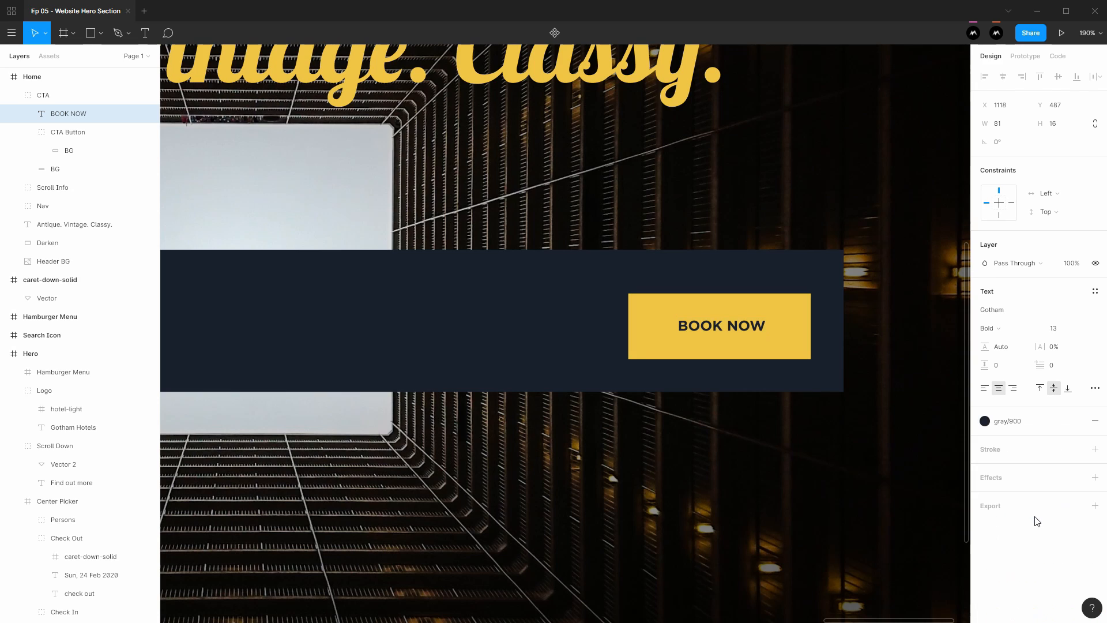
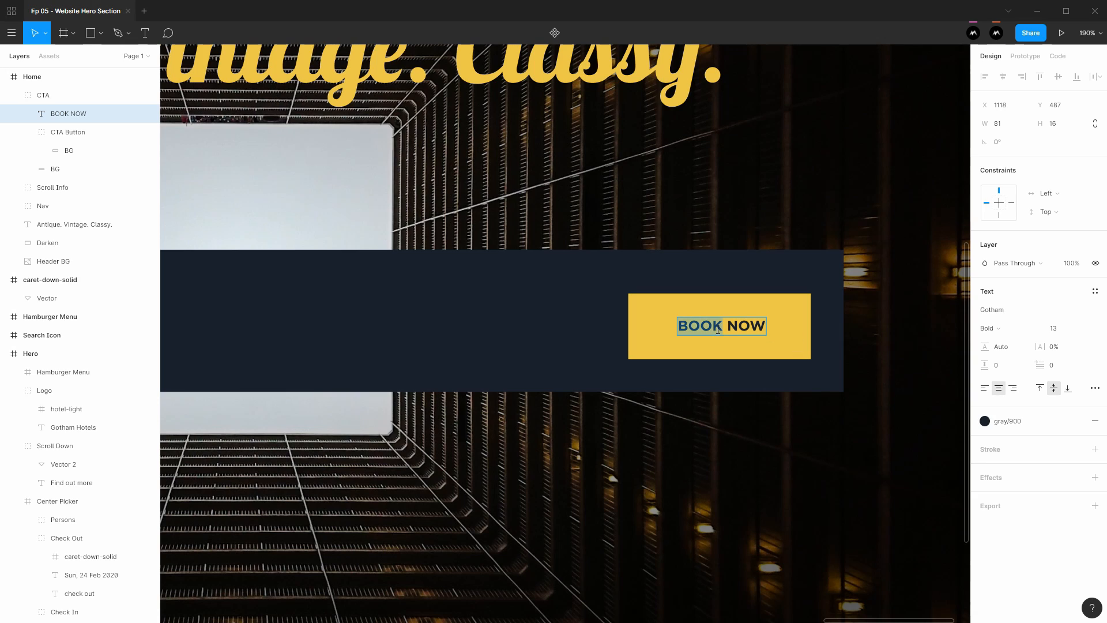
Step: Set the "BOOK NOW" font size to 20 and nudge the text left by 1 to X 1095
{"action": "left_click", "coordinate": [1067, 333]}
{"action": "type", "text": "20"}
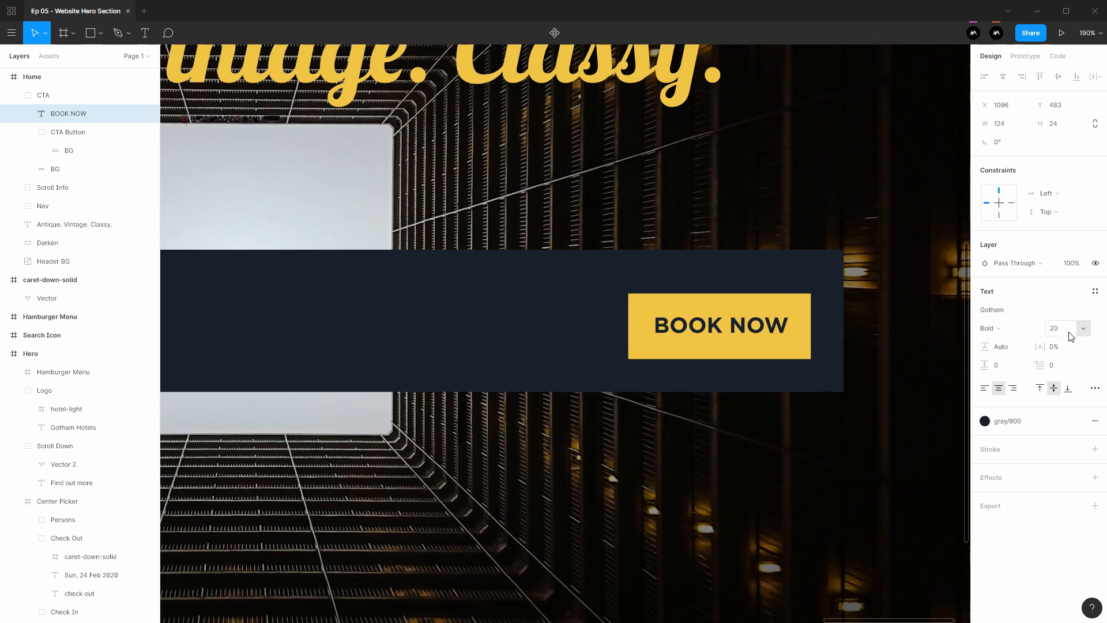
{"action": "key", "text": "Return"}
{"action": "key", "text": "Escape"}
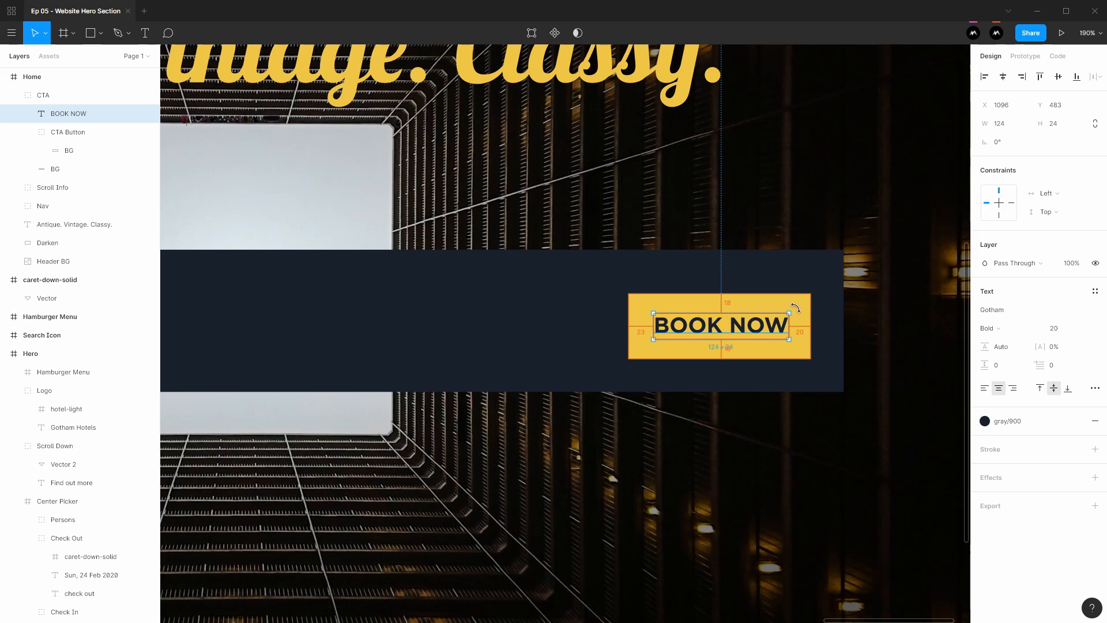
{"action": "key", "text": "alt"}
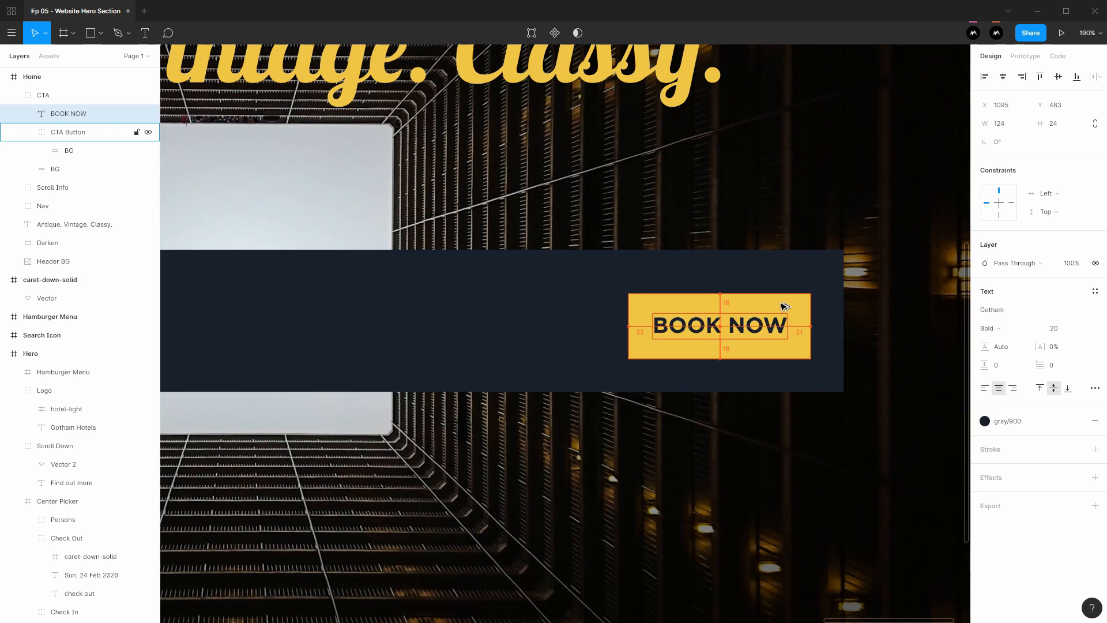
{"action": "key", "text": "Left"}
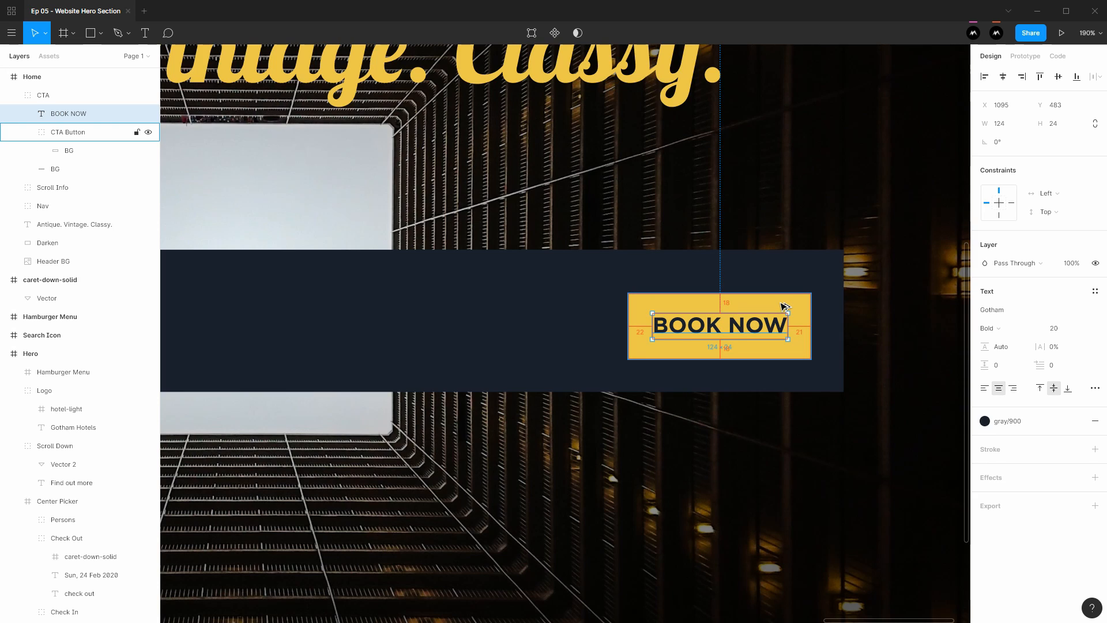
Step: Set the CTA Button's width to 168 and check the spacing around the "BOOK NOW" text
{"action": "scroll", "coordinate": [769, 304], "scroll_direction": "up", "scroll_amount": 5}
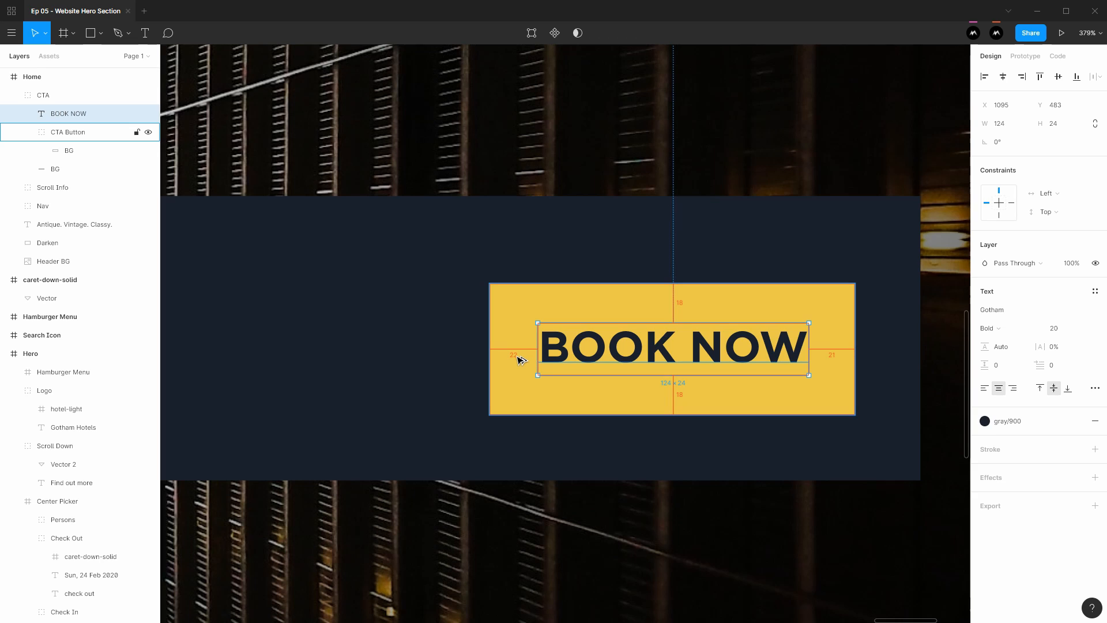
{"action": "left_click", "coordinate": [558, 314]}
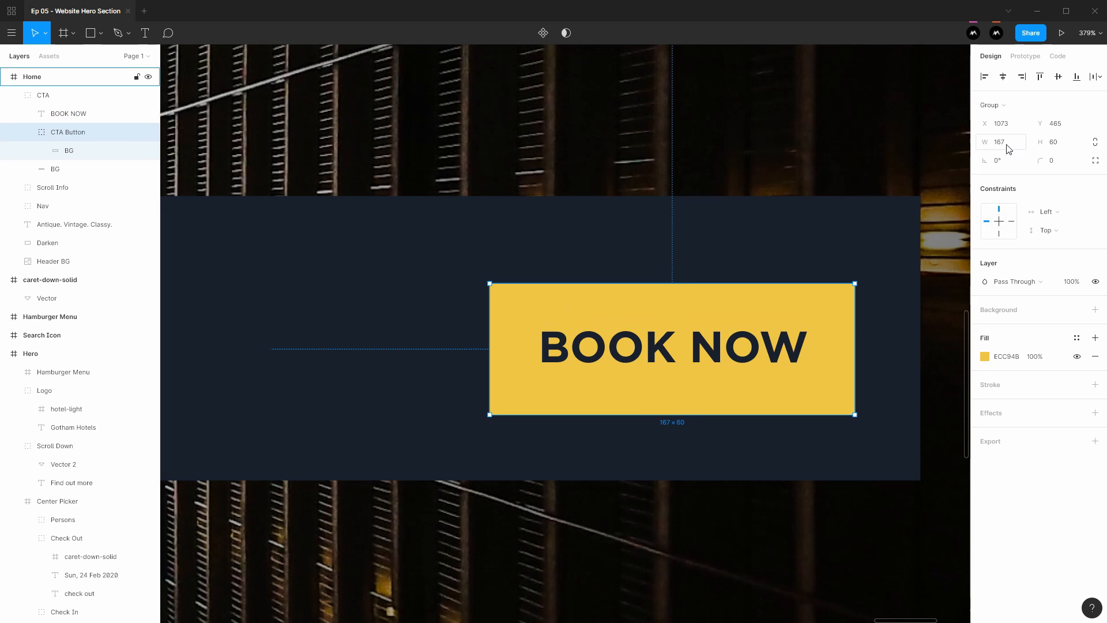
{"action": "left_click", "coordinate": [1016, 144]}
{"action": "key", "text": "Up"}
{"action": "key", "text": "Return"}
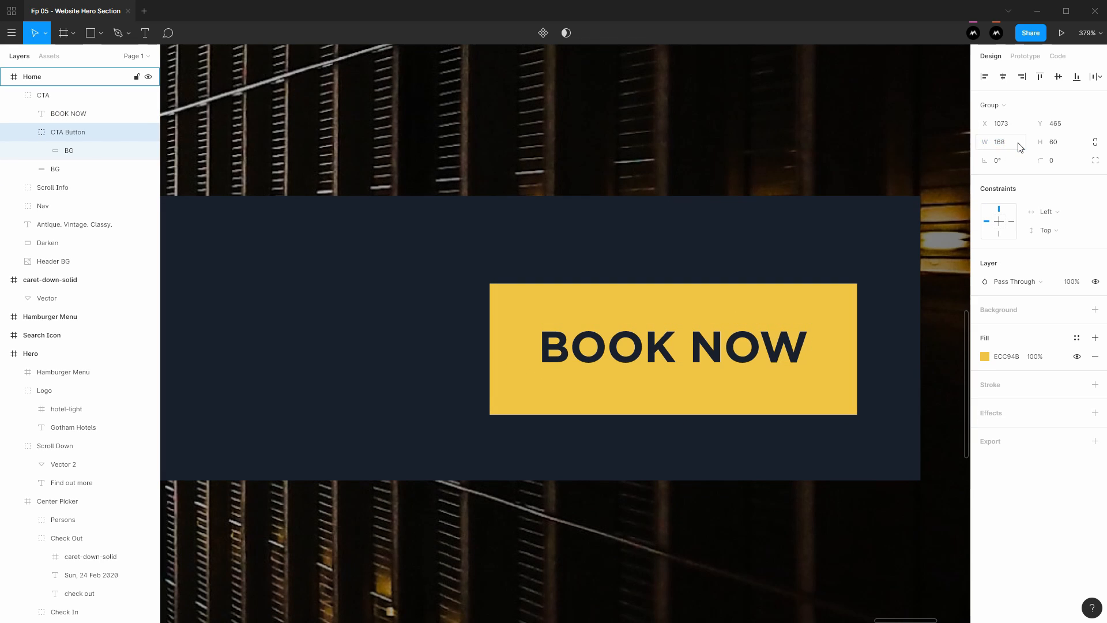
{"action": "left_click", "coordinate": [715, 344]}
{"action": "key", "text": "alt"}
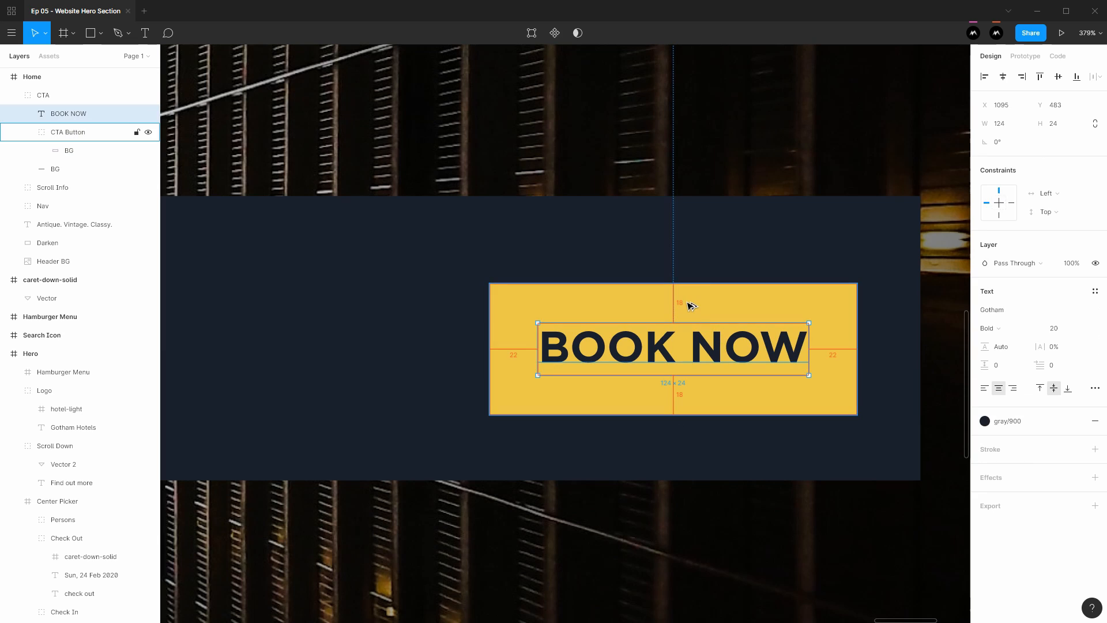
Step: Move the CTA Button and the "BOOK NOW" text together left by 11, placing the button at X 1062
{"action": "left_click", "coordinate": [718, 316], "text": "shift"}
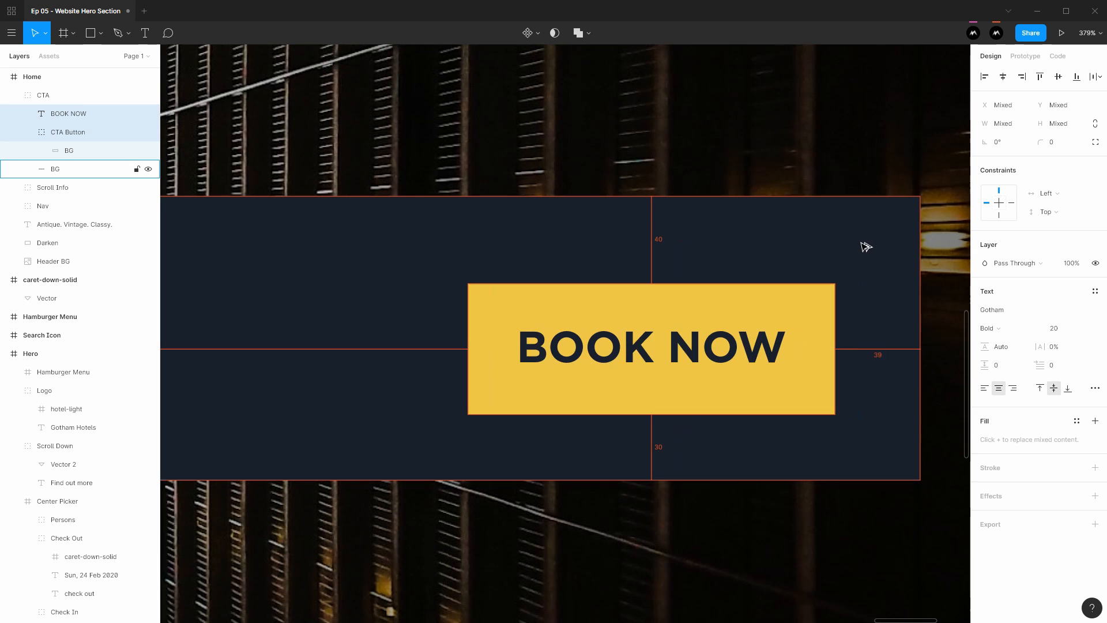
{"action": "key", "text": "shift+Left"}
{"action": "key", "text": "Left"}
{"action": "left_click_drag", "start_coordinate": [699, 266], "coordinate": [674, 240]}
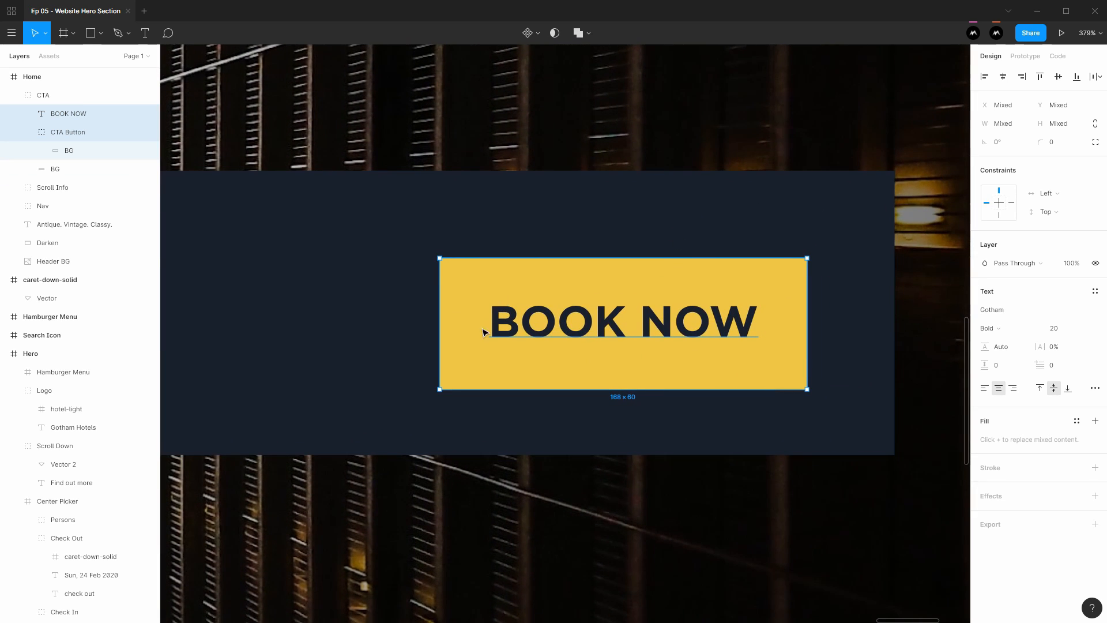
Step: Move the "BOOK NOW" text layer into the CTA Button group and collapse the group
{"action": "left_click_drag", "start_coordinate": [64, 115], "coordinate": [90, 140]}
{"action": "left_click", "coordinate": [27, 114]}
{"action": "left_click", "coordinate": [73, 120]}
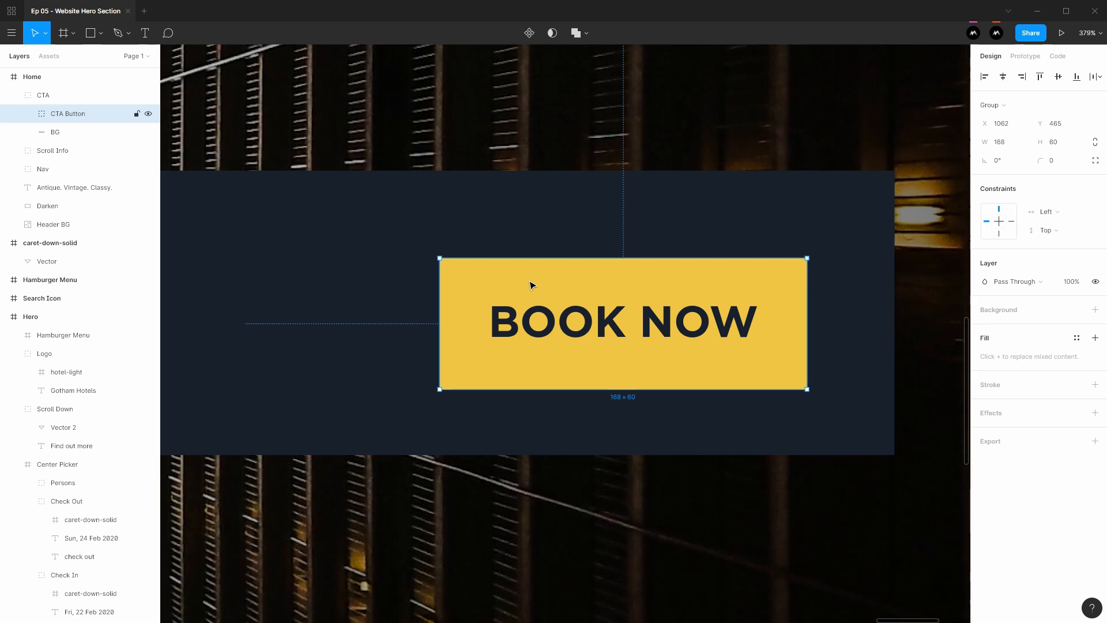
{"action": "scroll", "coordinate": [530, 283], "scroll_direction": "down", "scroll_amount": 4}
{"action": "left_click", "coordinate": [815, 275]}
{"action": "left_click_drag", "start_coordinate": [598, 241], "coordinate": [866, 282]}
{"action": "left_click", "coordinate": [870, 286]}
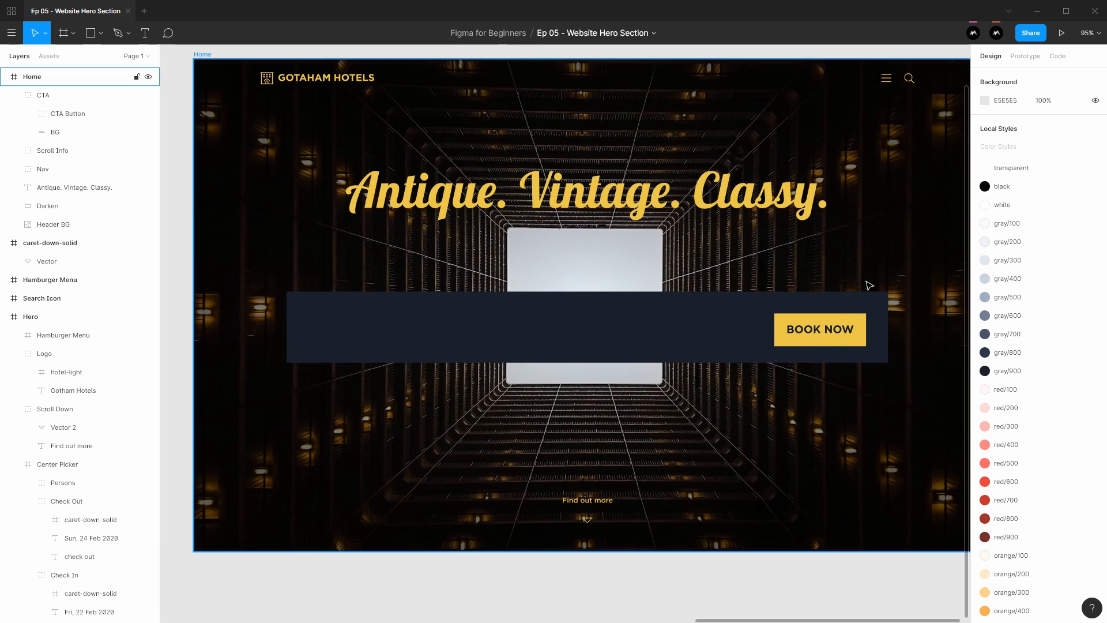
{"action": "left_click", "coordinate": [799, 313]}
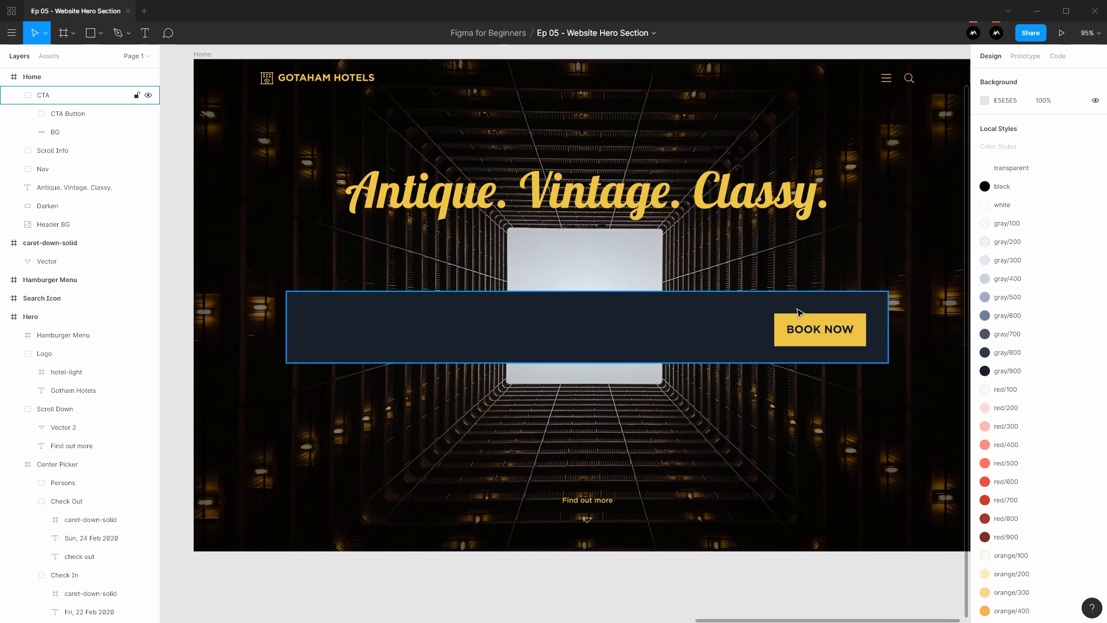
Step: Move the CTA Button group up by 5 to Y 460 inside the dark bar
{"action": "scroll", "coordinate": [800, 312], "scroll_direction": "up", "scroll_amount": 5}
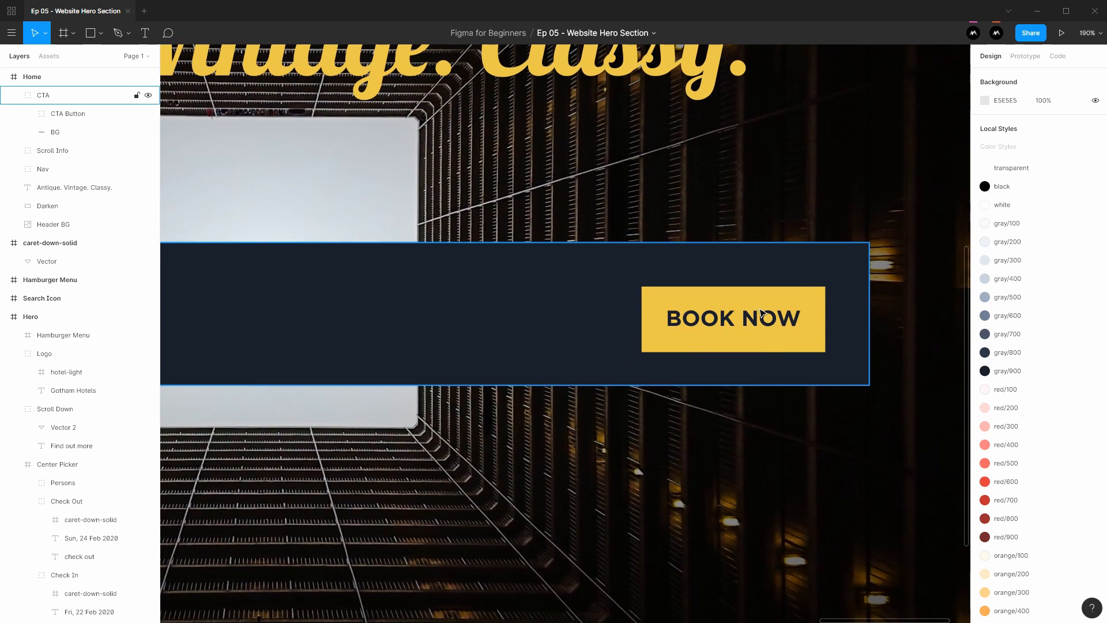
{"action": "scroll", "coordinate": [760, 310], "scroll_direction": "up", "scroll_amount": 4}
{"action": "double_click", "coordinate": [749, 301]}
{"action": "left_click_drag", "start_coordinate": [656, 284], "coordinate": [586, 268]}
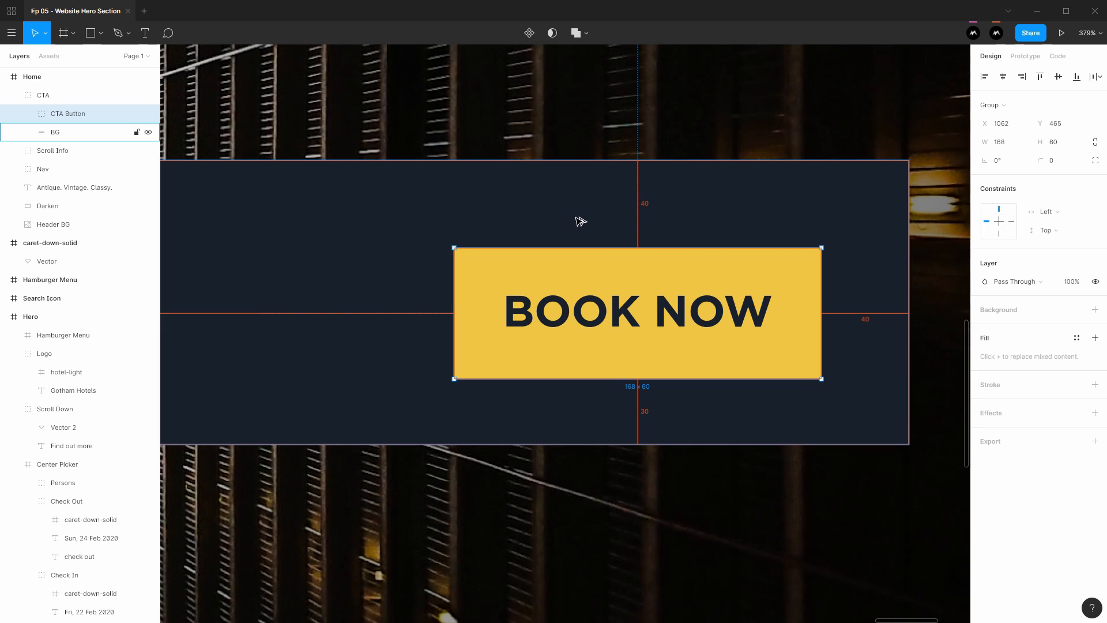
{"action": "key", "text": "Up"}
{"action": "key", "text": "Up"}
{"action": "key", "text": "Up"}
{"action": "key", "text": "Up"}
{"action": "key", "text": "Up"}
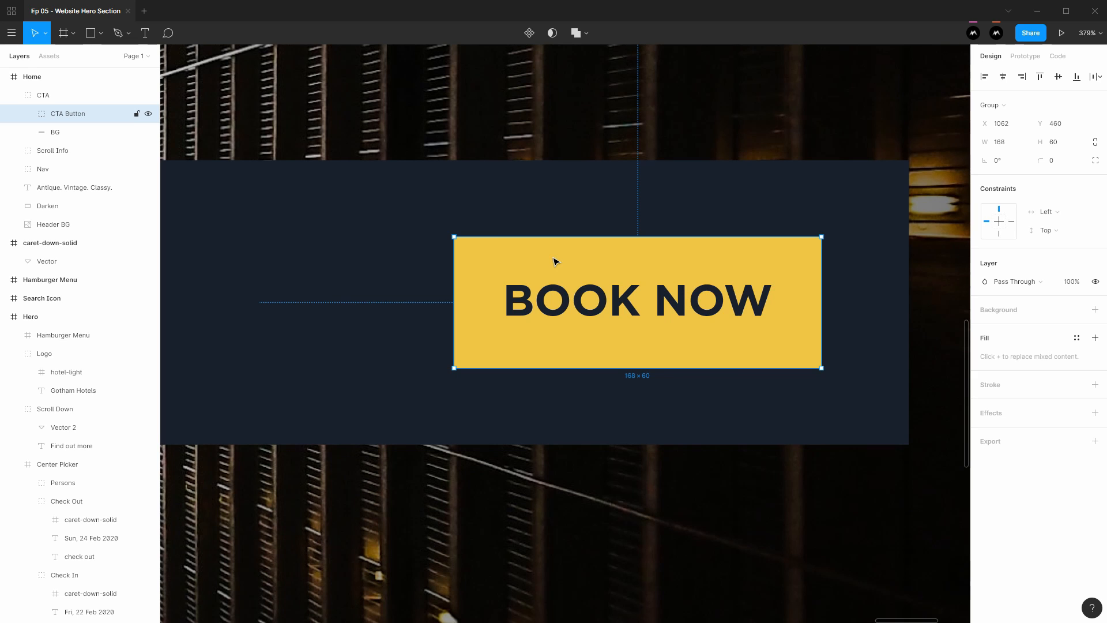
Step: Run the Shadow Picker plugin on the CTA Button and set its shadow color to Inherit color
{"action": "right_click", "coordinate": [512, 264]}
{"action": "mouse_move", "coordinate": [569, 469]}
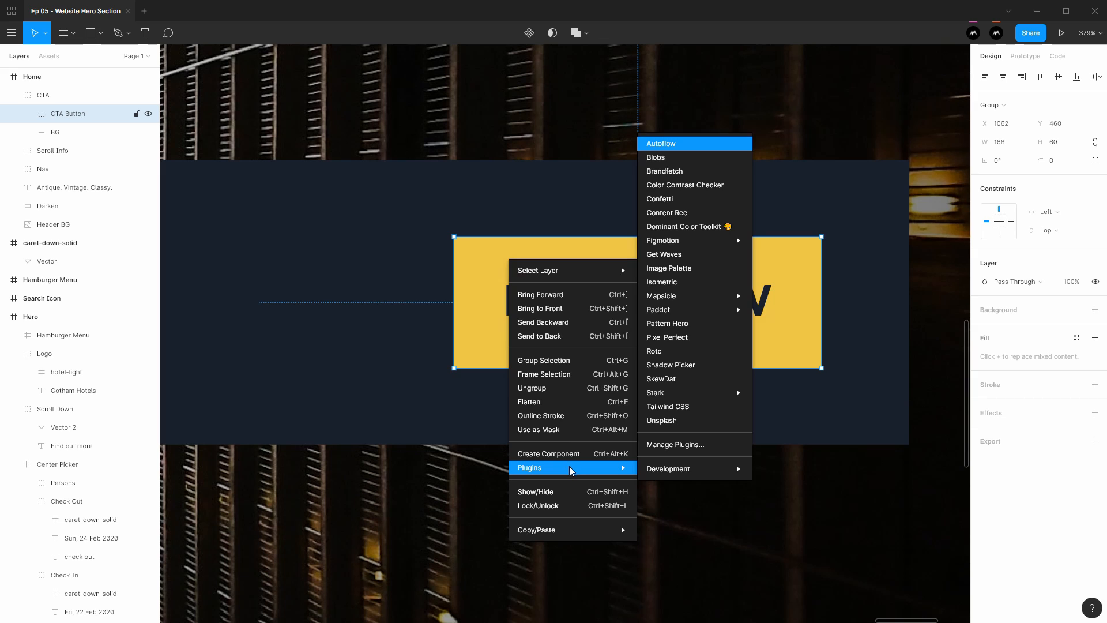
{"action": "left_click", "coordinate": [694, 370]}
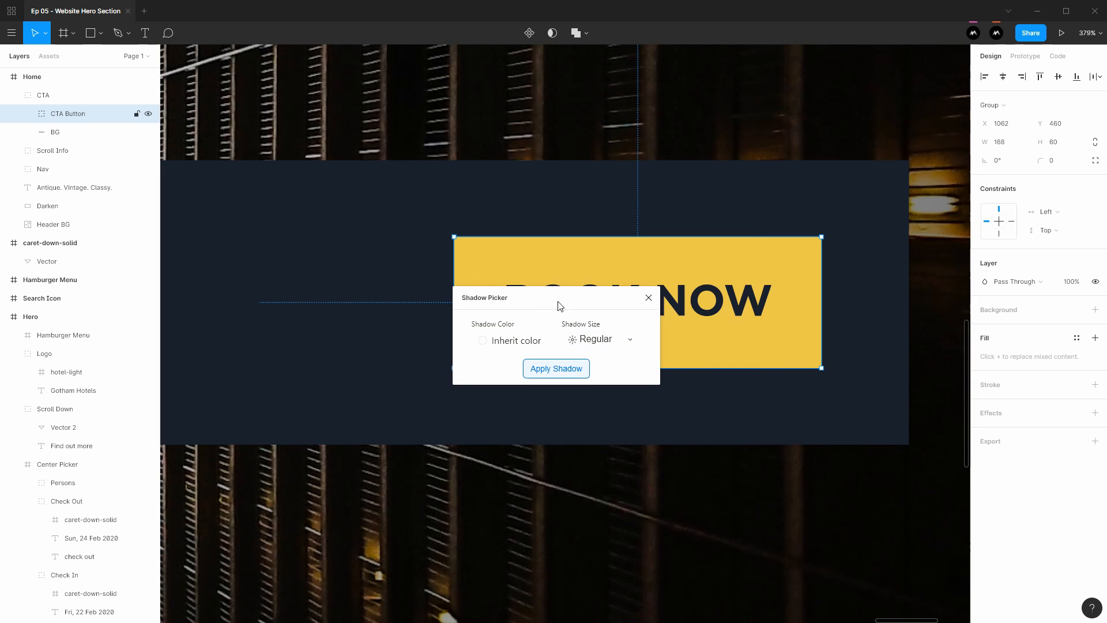
{"action": "left_click_drag", "start_coordinate": [559, 304], "coordinate": [840, 409]}
{"action": "left_click", "coordinate": [803, 440]}
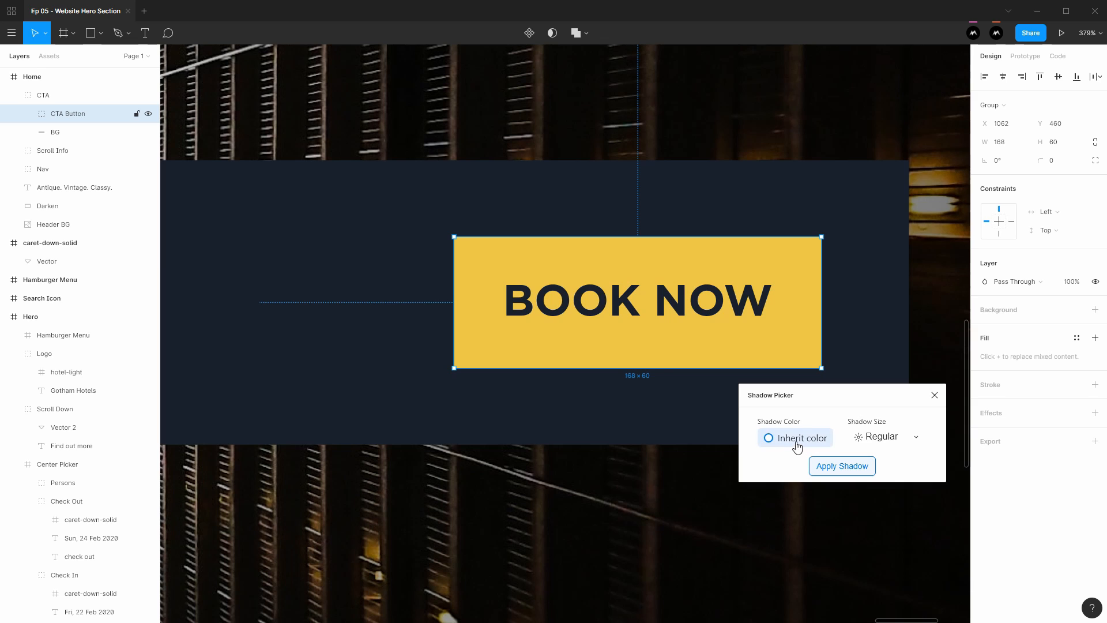
Step: Apply a Large inherited-color shadow to the BG layer inside the CTA Button group
{"action": "left_click", "coordinate": [27, 114]}
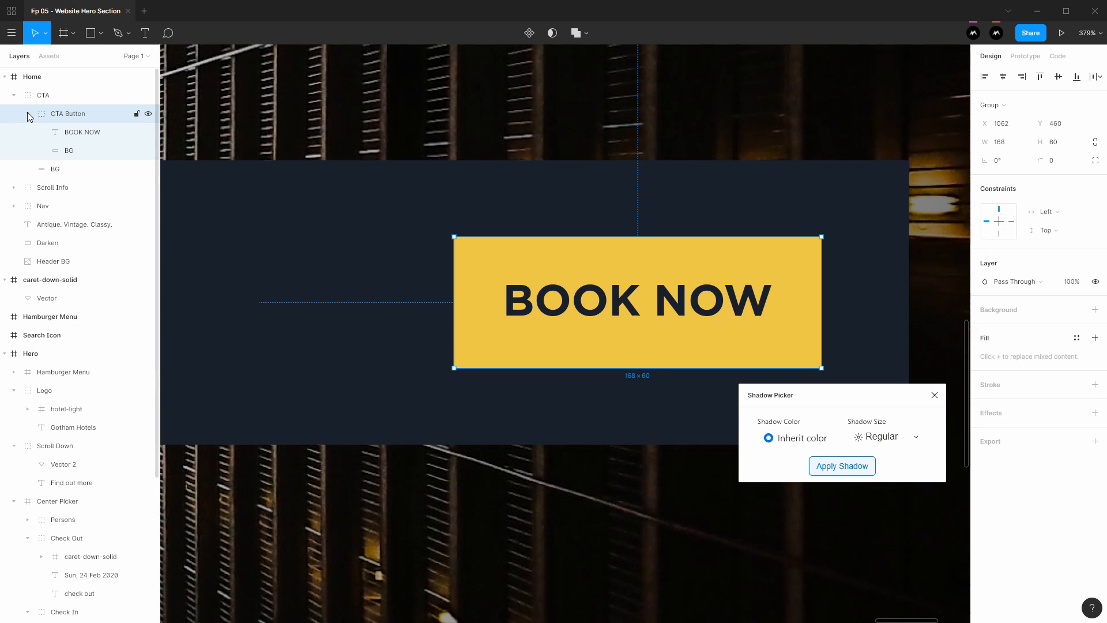
{"action": "left_click", "coordinate": [69, 151]}
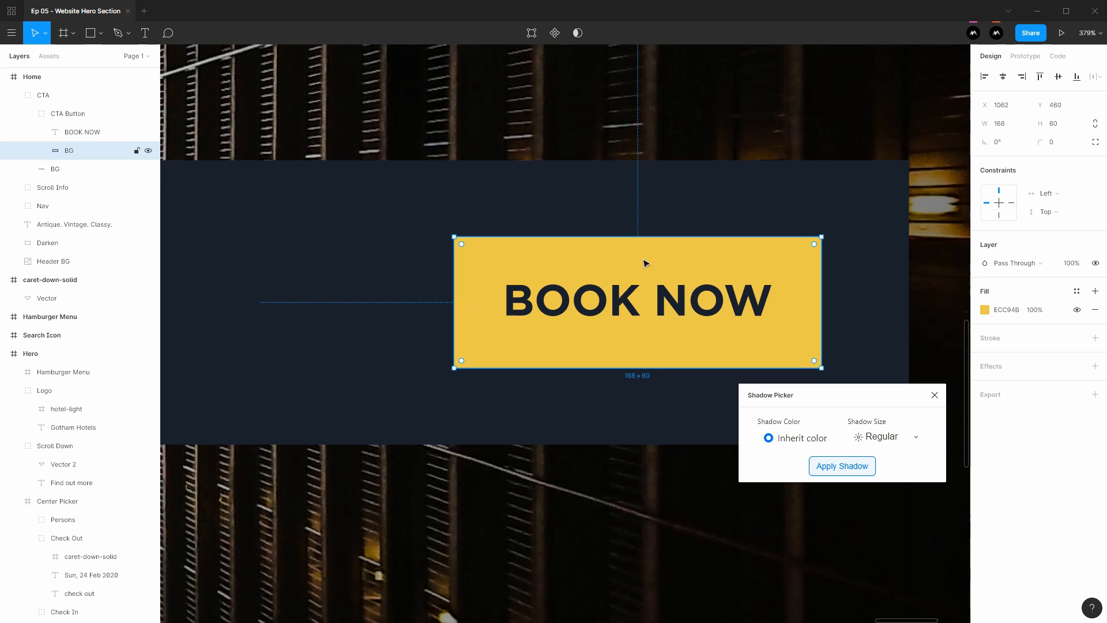
{"action": "left_click", "coordinate": [886, 436]}
{"action": "left_click", "coordinate": [880, 480]}
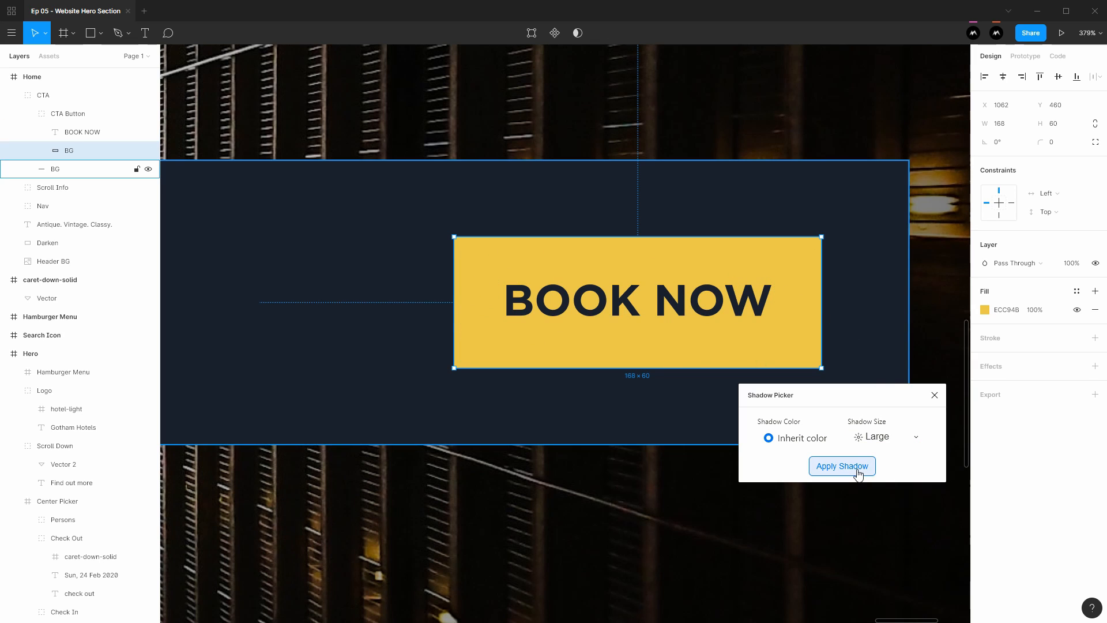
{"action": "left_click", "coordinate": [857, 469]}
Step: Examine the button's shadow up close and within the whole hero layout
{"action": "key", "text": "shift+1"}
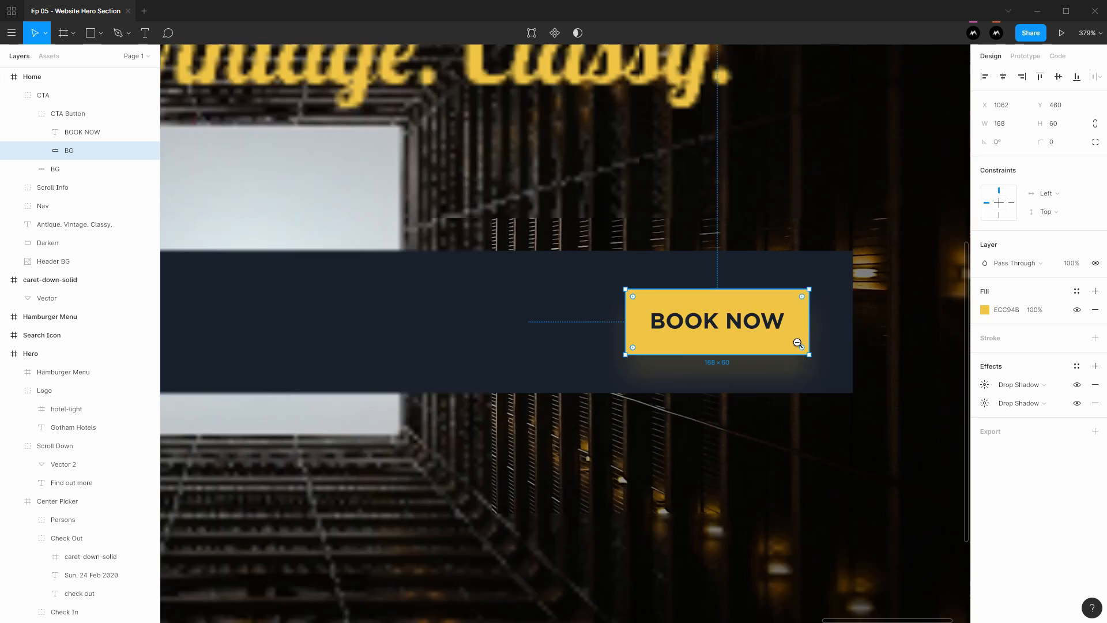
{"action": "left_click", "coordinate": [943, 296]}
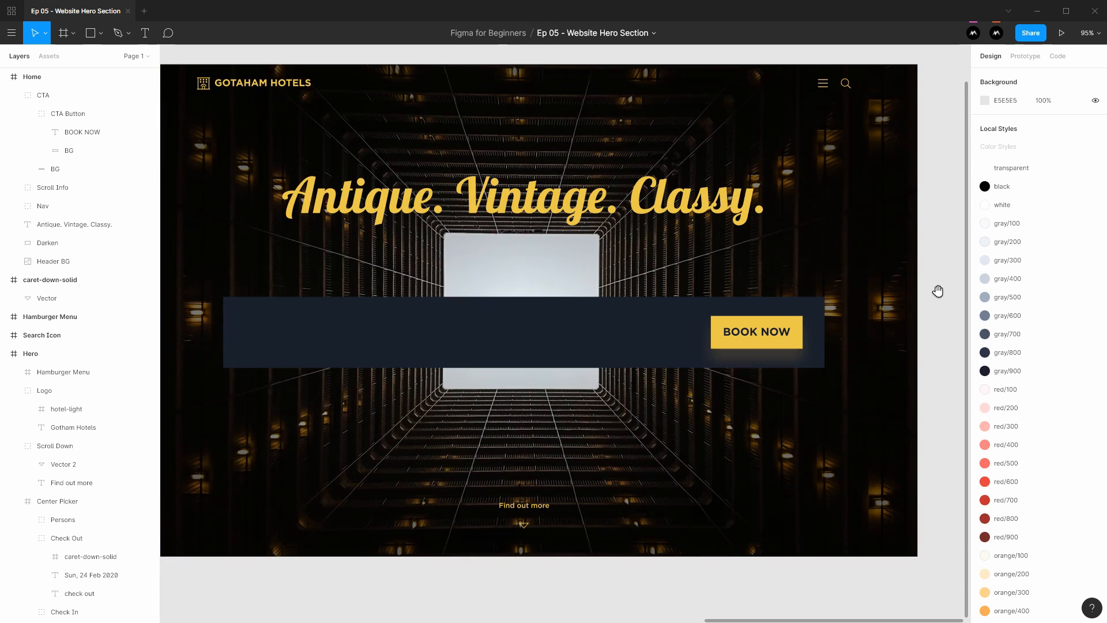
{"action": "left_click_drag", "start_coordinate": [939, 292], "coordinate": [929, 289]}
{"action": "left_click_drag", "start_coordinate": [788, 357], "coordinate": [787, 356]}
{"action": "left_click", "coordinate": [752, 330], "text": "alt"}
{"action": "left_click", "coordinate": [752, 330], "text": "alt"}
{"action": "left_click", "coordinate": [751, 330], "text": "alt"}
{"action": "left_click", "coordinate": [751, 329], "text": "alt"}
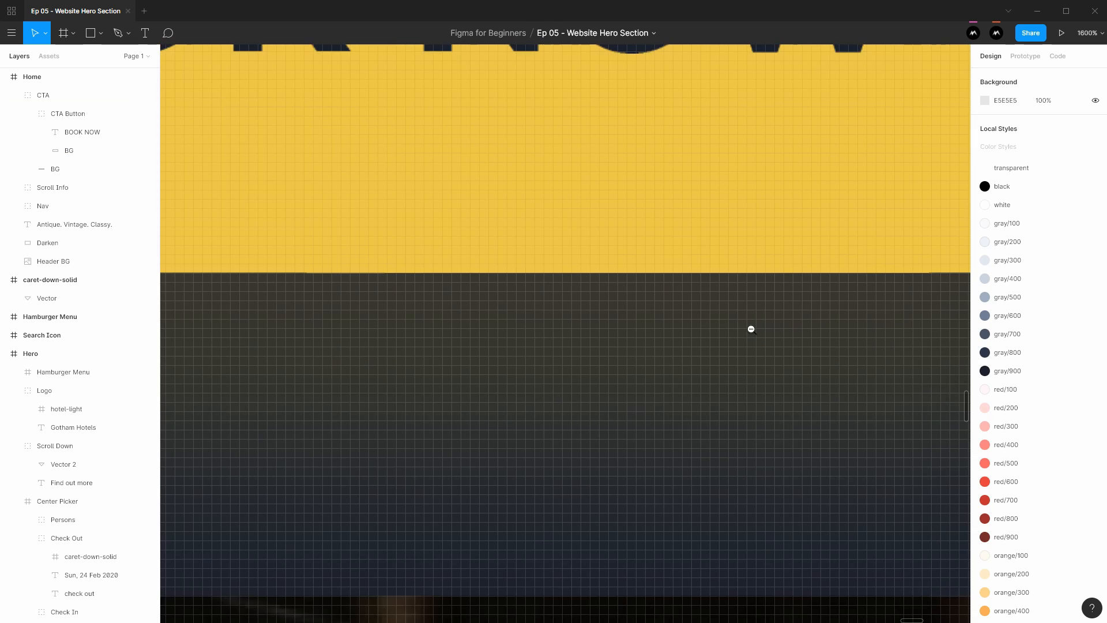
{"action": "left_click", "coordinate": [748, 329], "text": "alt"}
{"action": "left_click", "coordinate": [636, 341], "text": "alt"}
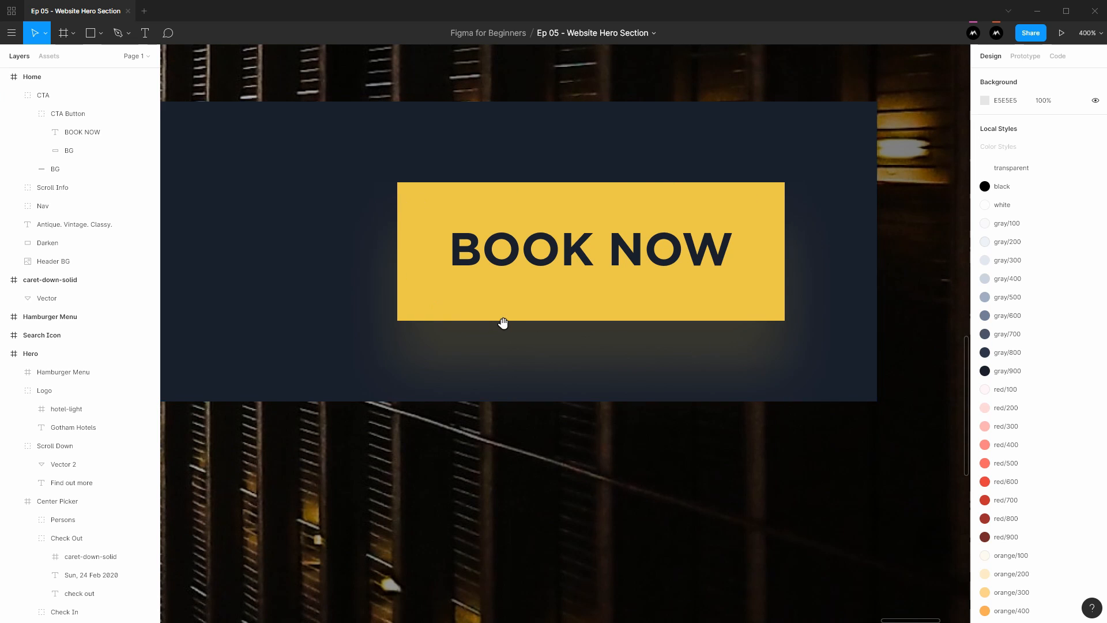
{"action": "left_click_drag", "start_coordinate": [502, 324], "coordinate": [541, 351]}
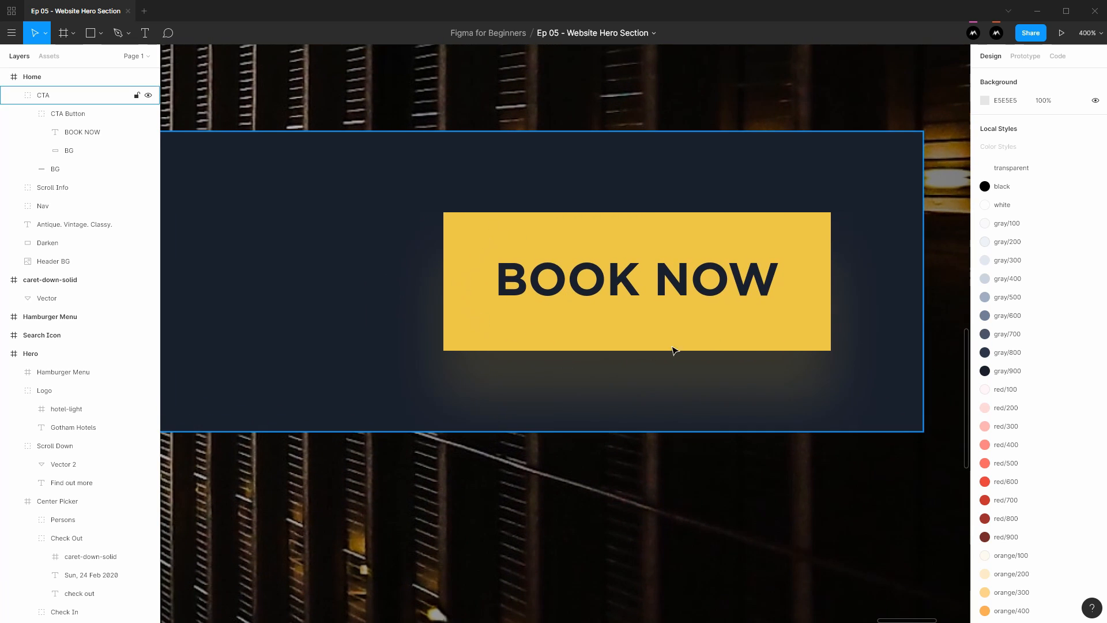
{"action": "left_click", "coordinate": [573, 318], "text": "alt"}
{"action": "left_click", "coordinate": [573, 318], "text": "alt"}
{"action": "left_click", "coordinate": [612, 307], "text": "alt"}
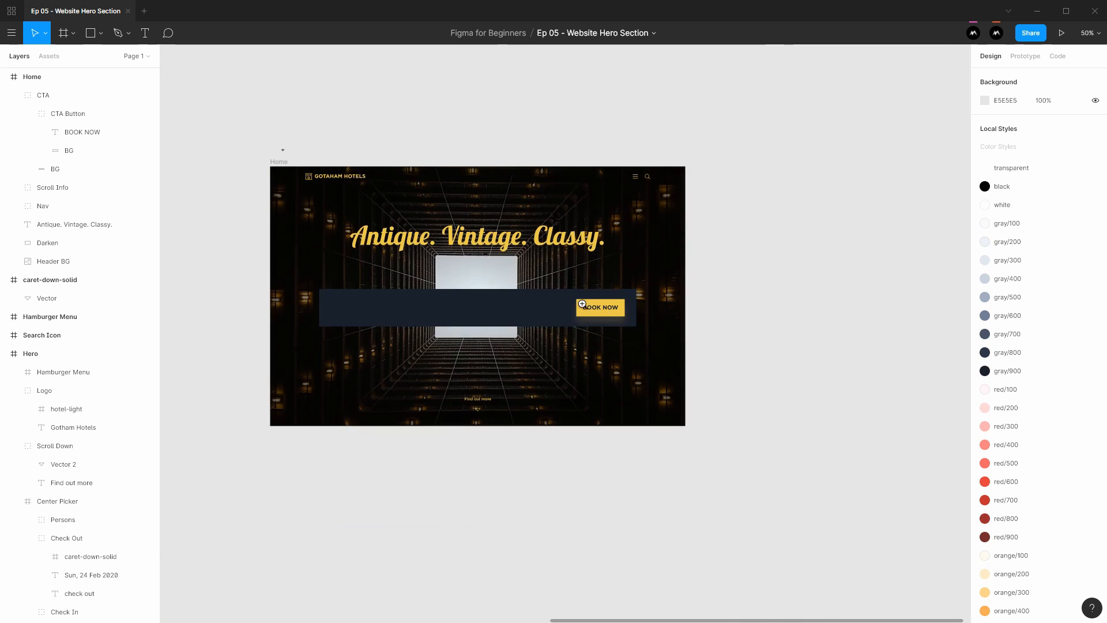
{"action": "left_click", "coordinate": [575, 303]}
{"action": "left_click_drag", "start_coordinate": [502, 288], "coordinate": [656, 308]}
{"action": "left_click", "coordinate": [656, 307]}
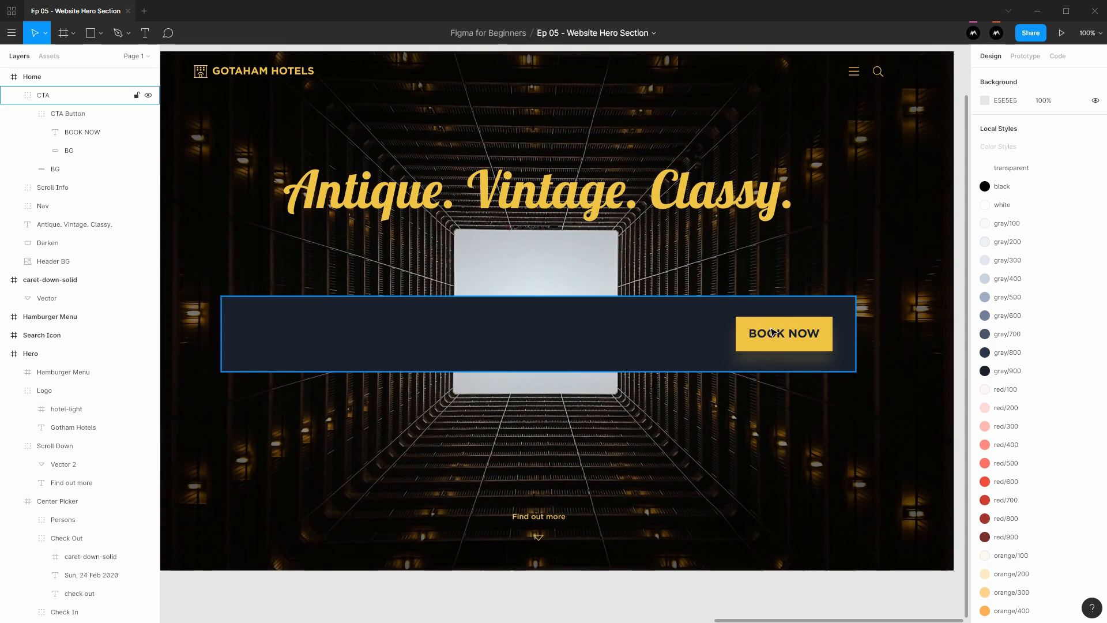
{"action": "left_click_drag", "start_coordinate": [611, 339], "coordinate": [671, 342]}
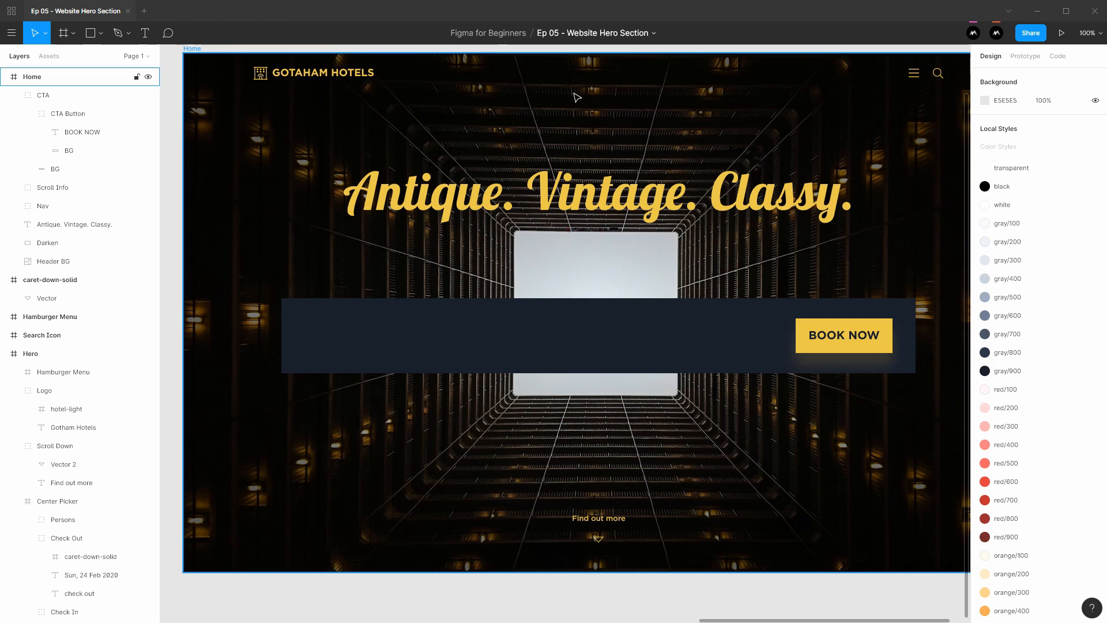
{"action": "left_click_drag", "start_coordinate": [568, 62], "coordinate": [553, 70]}
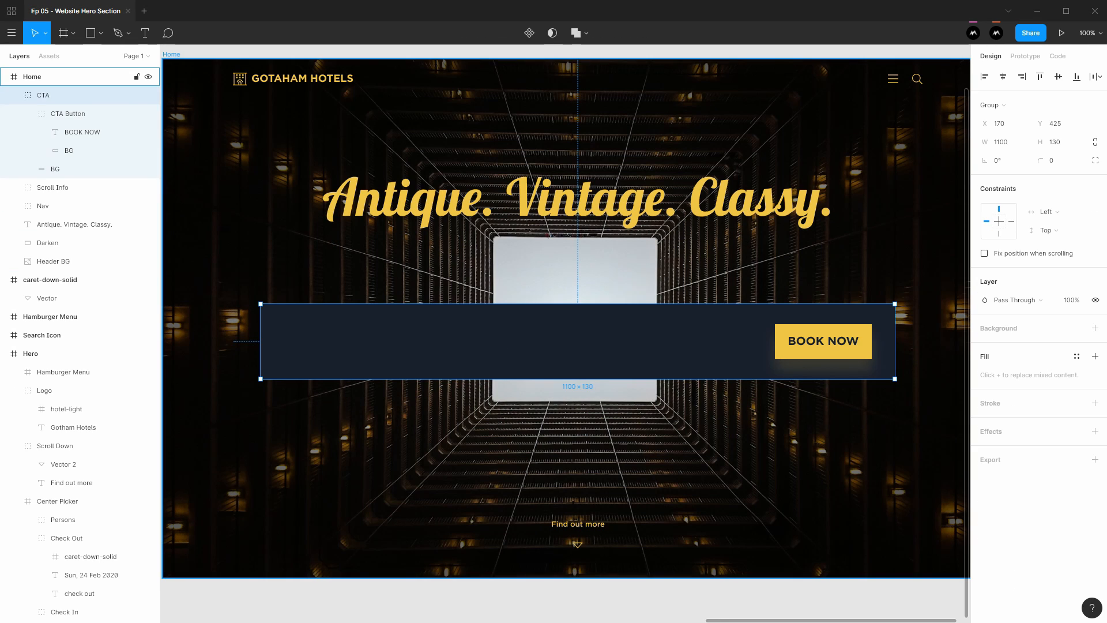
{"action": "key", "text": "t"}
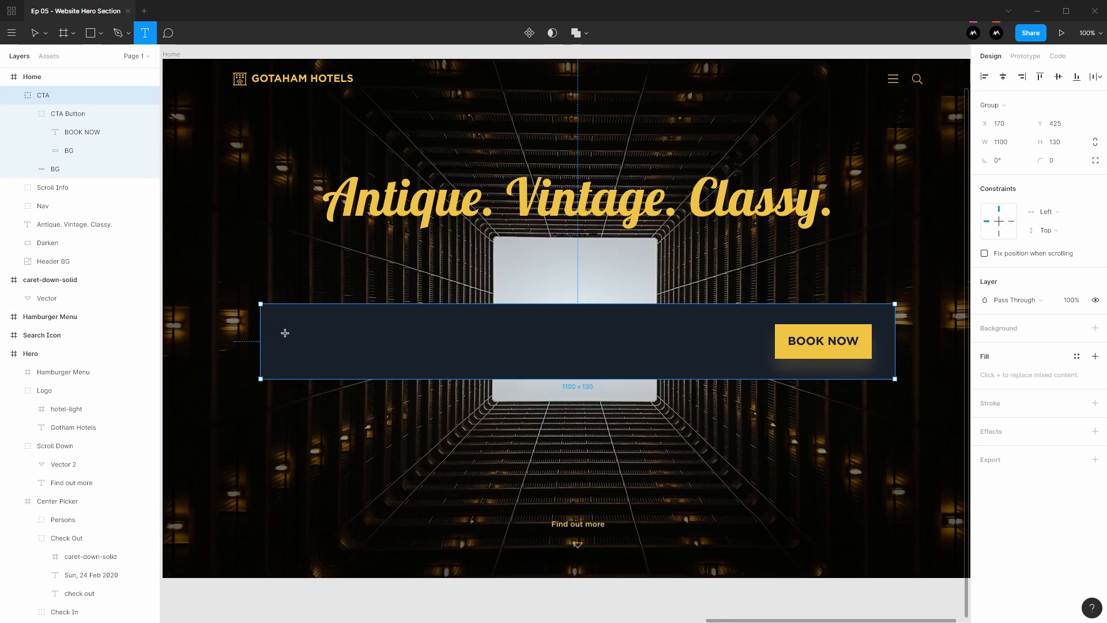
{"action": "left_click", "coordinate": [287, 334]}
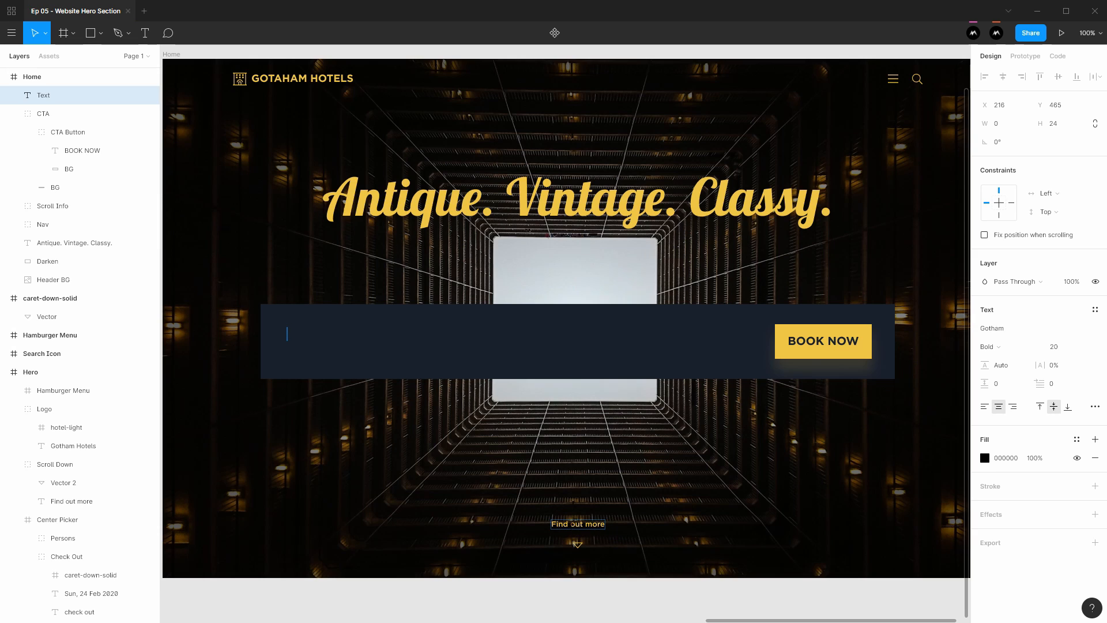
{"action": "left_click", "coordinate": [587, 499]}
Step: Copy the "Find out more" text into the CTA group and place it in the dark bar at X 230, Y 466
{"action": "double_click", "coordinate": [597, 527]}
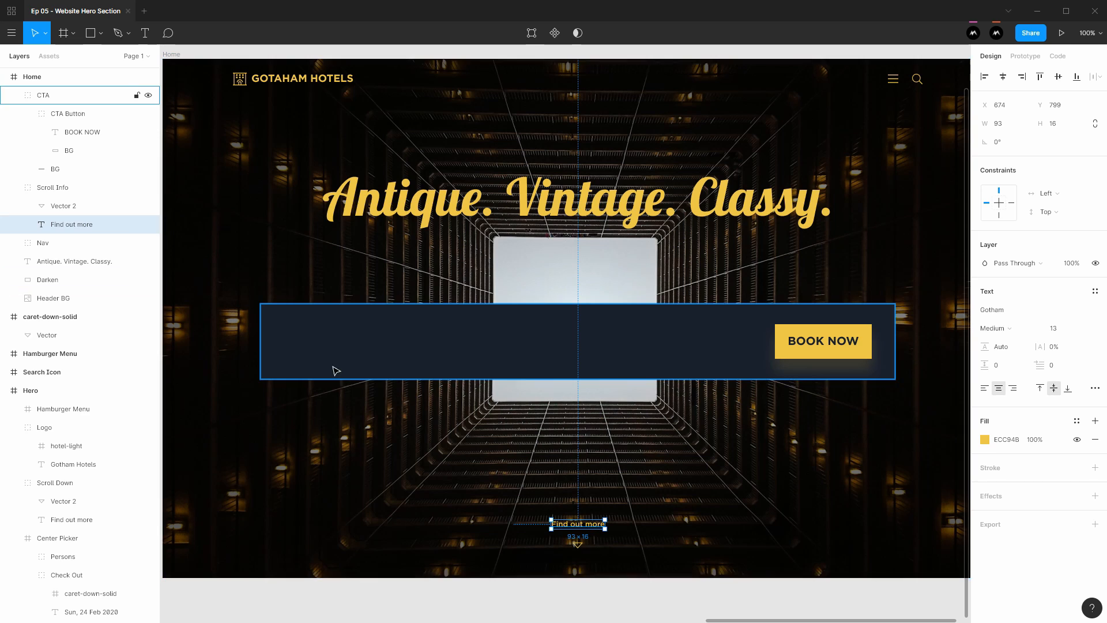
{"action": "left_click", "coordinate": [309, 343]}
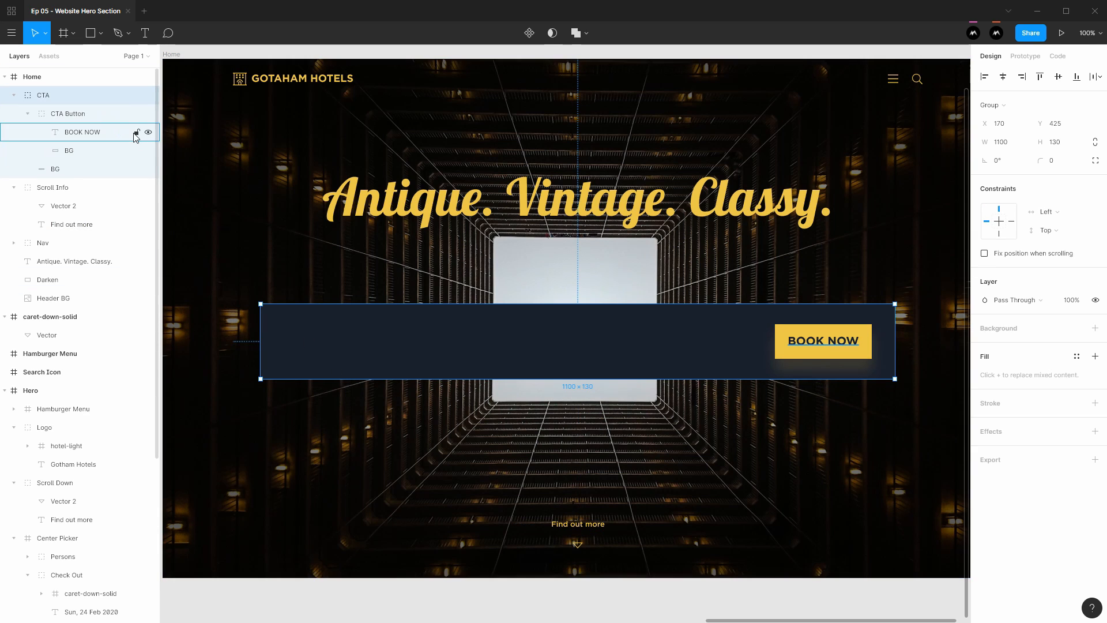
{"action": "key", "text": "ctrl+v"}
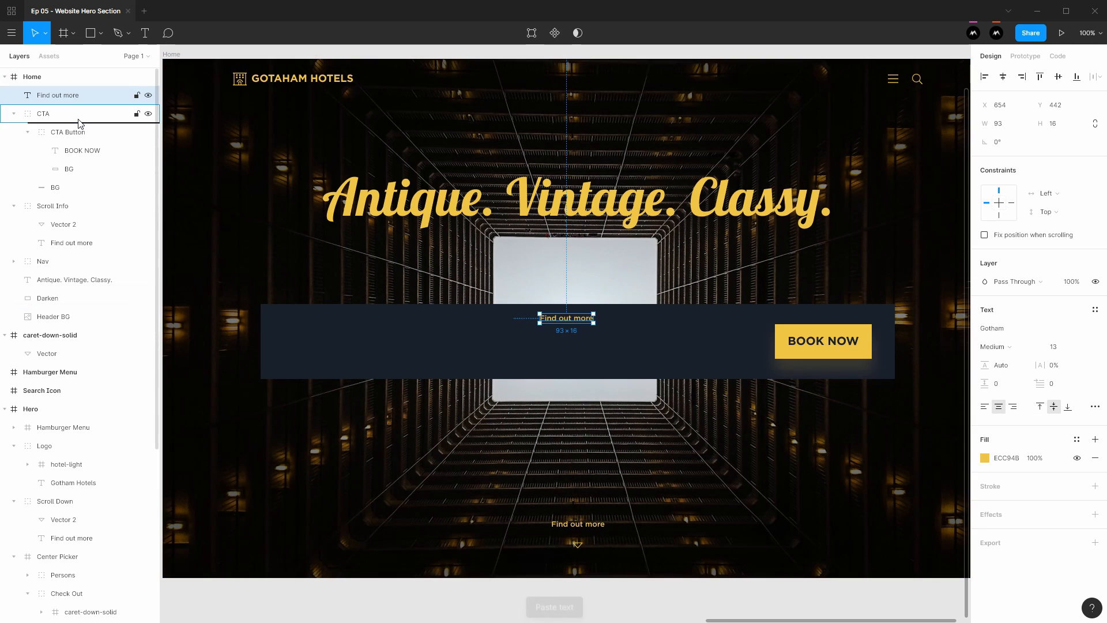
{"action": "left_click_drag", "start_coordinate": [563, 320], "coordinate": [313, 338]}
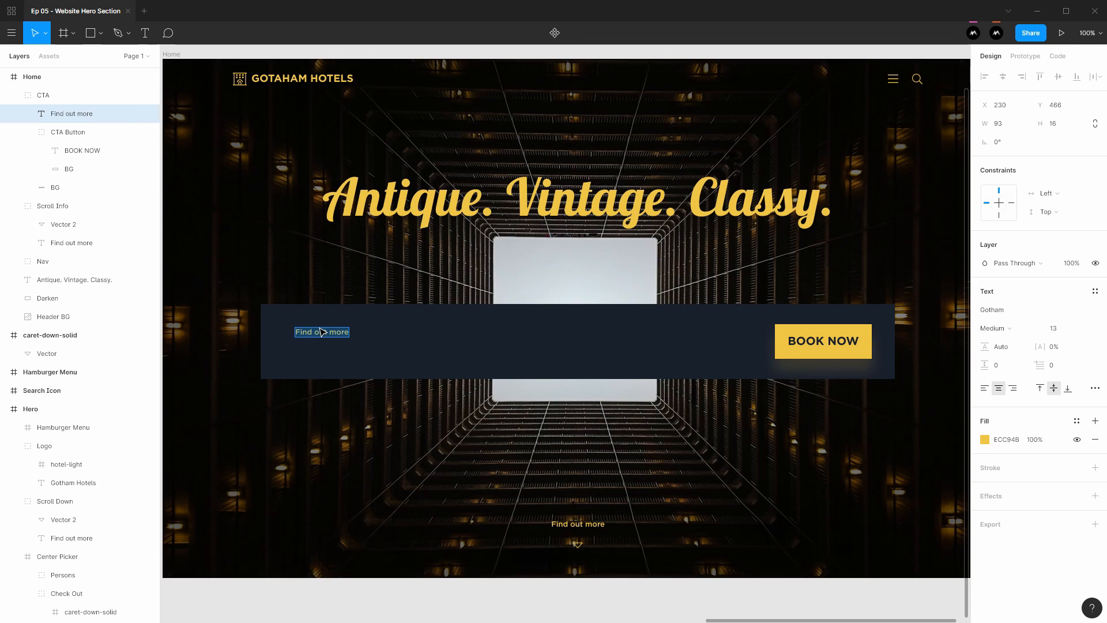
Step: Change the copied text in the bar to "LOCATION" and set its font weight to Bold
{"action": "type", "text": "LOCATION"}
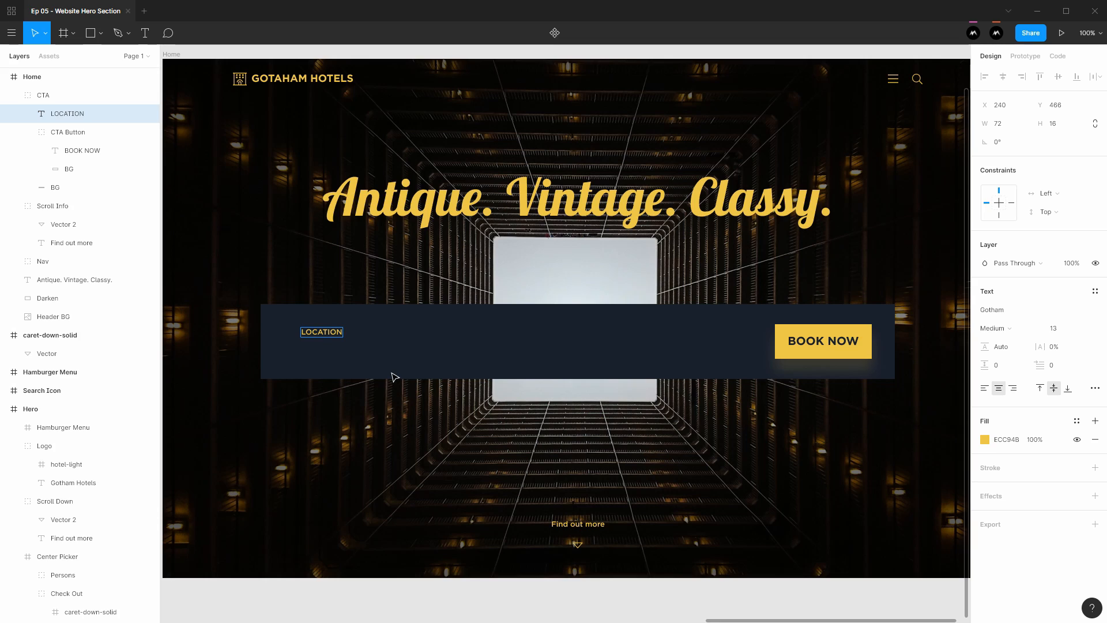
{"action": "key", "text": "ctrl+a"}
{"action": "left_click", "coordinate": [1002, 332]}
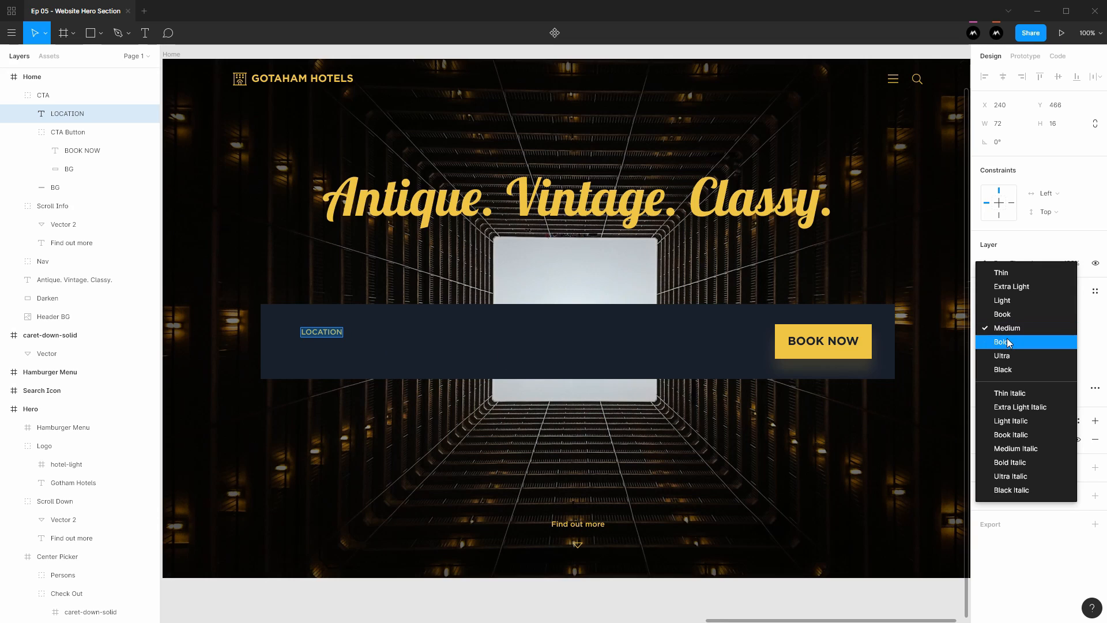
{"action": "left_click", "coordinate": [1007, 340]}
{"action": "key", "text": "Escape"}
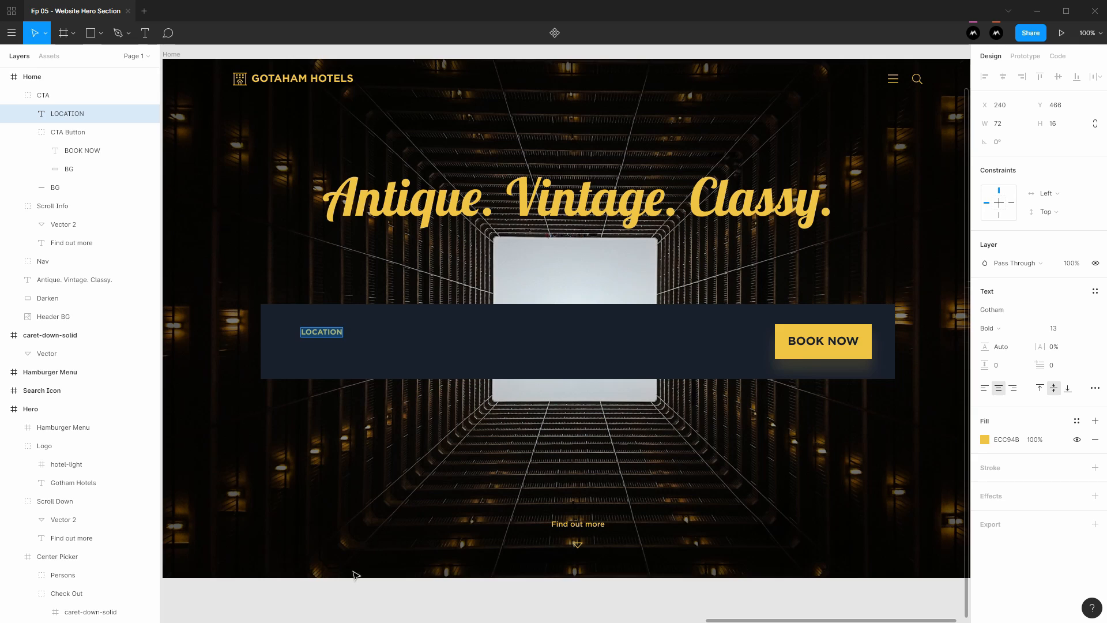
Step: Move the "LOCATION" label horizontally to X 218 within the bar
{"action": "scroll", "coordinate": [279, 328], "scroll_direction": "up", "scroll_amount": 3}
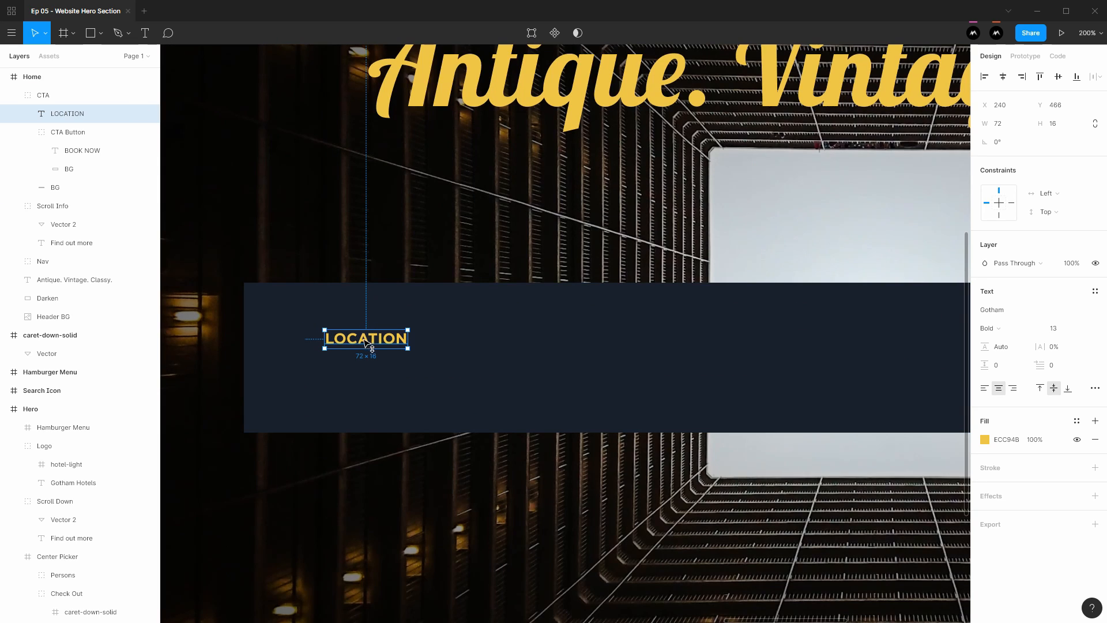
{"action": "left_click_drag", "start_coordinate": [374, 327], "coordinate": [353, 327]}
{"action": "key", "text": "Left"}
{"action": "key", "text": "Left"}
{"action": "key", "text": "Left"}
{"action": "key", "text": "Left"}
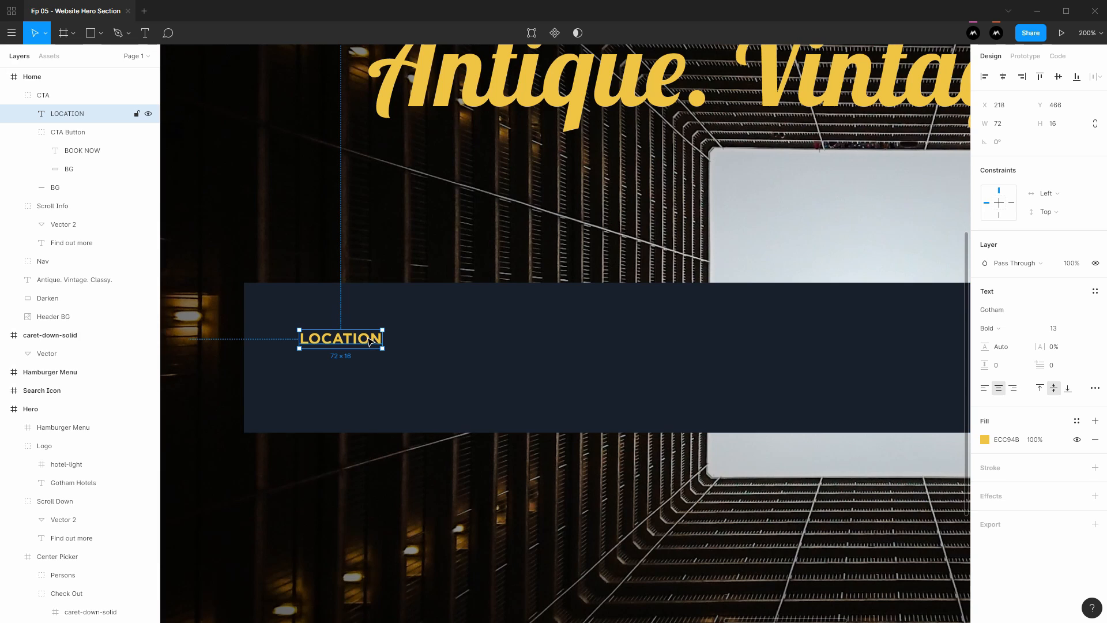
Step: Duplicate the "LOCATION" label below itself at Y 490 and change the copy to "New California, Fallout"
{"action": "key", "text": "ctrl+d"}
{"action": "left_click_drag", "start_coordinate": [369, 341], "coordinate": [366, 368]}
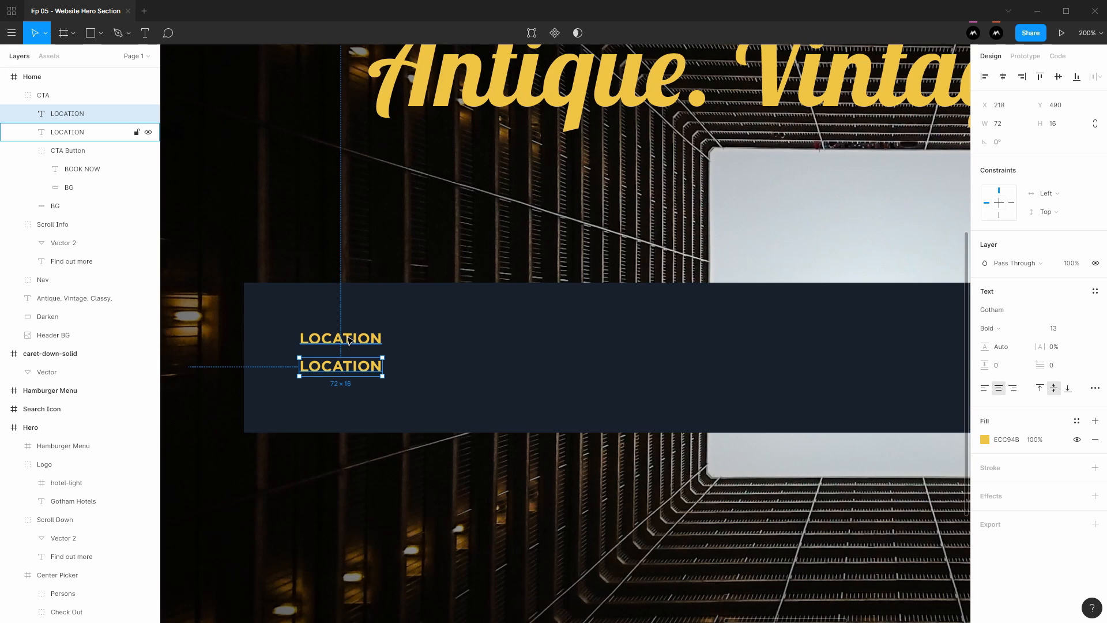
{"action": "double_click", "coordinate": [341, 365]}
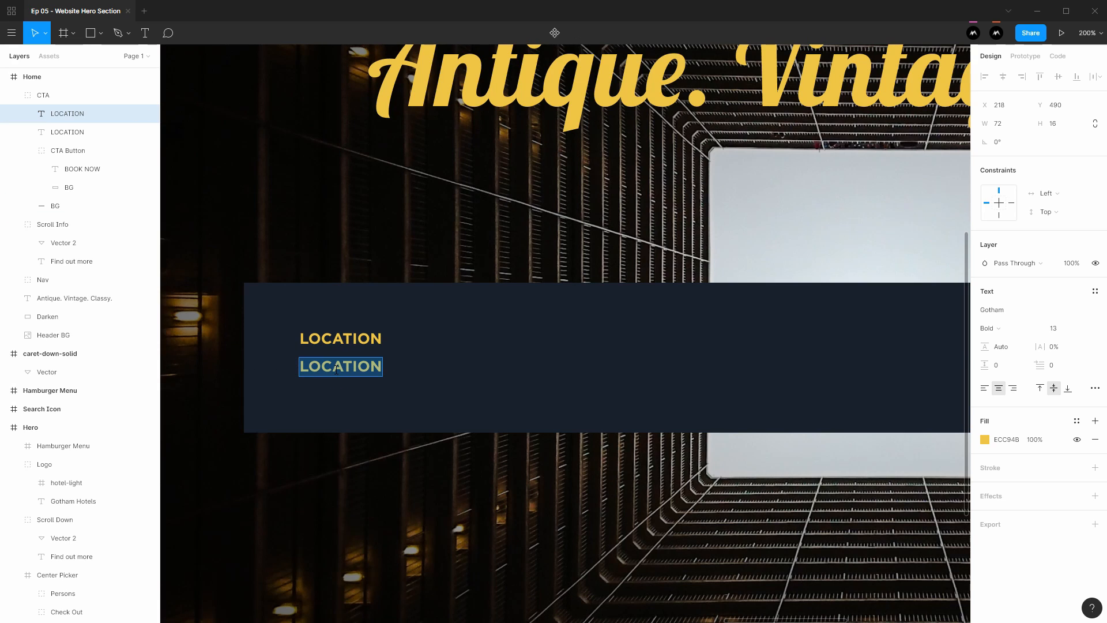
{"action": "type", "text": "New Ca"}
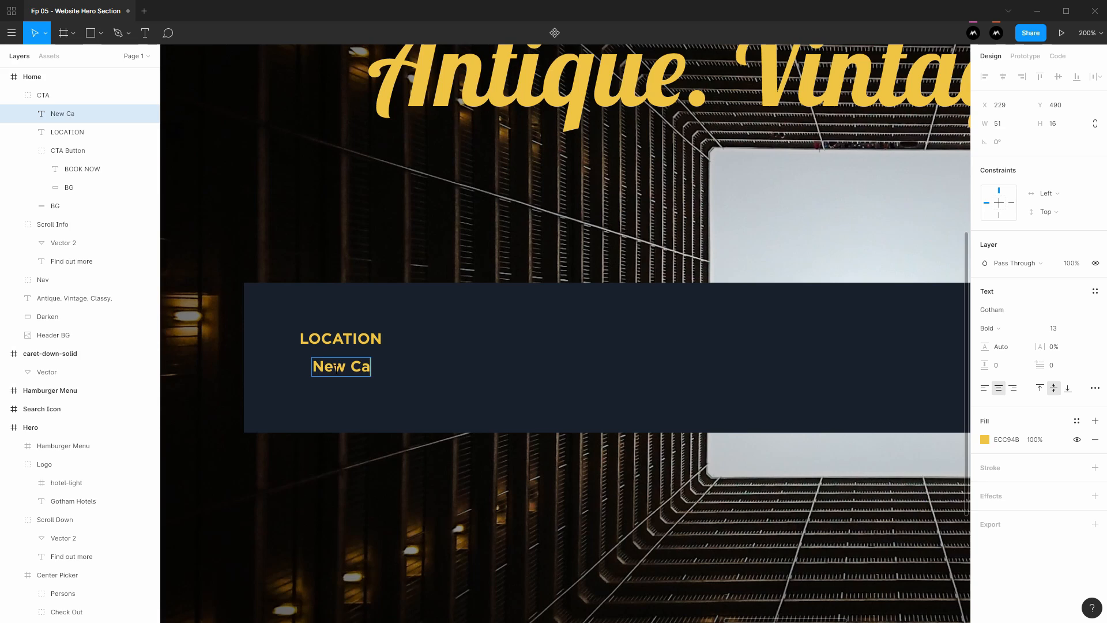
{"action": "type", "text": "lifornia, Fallout"}
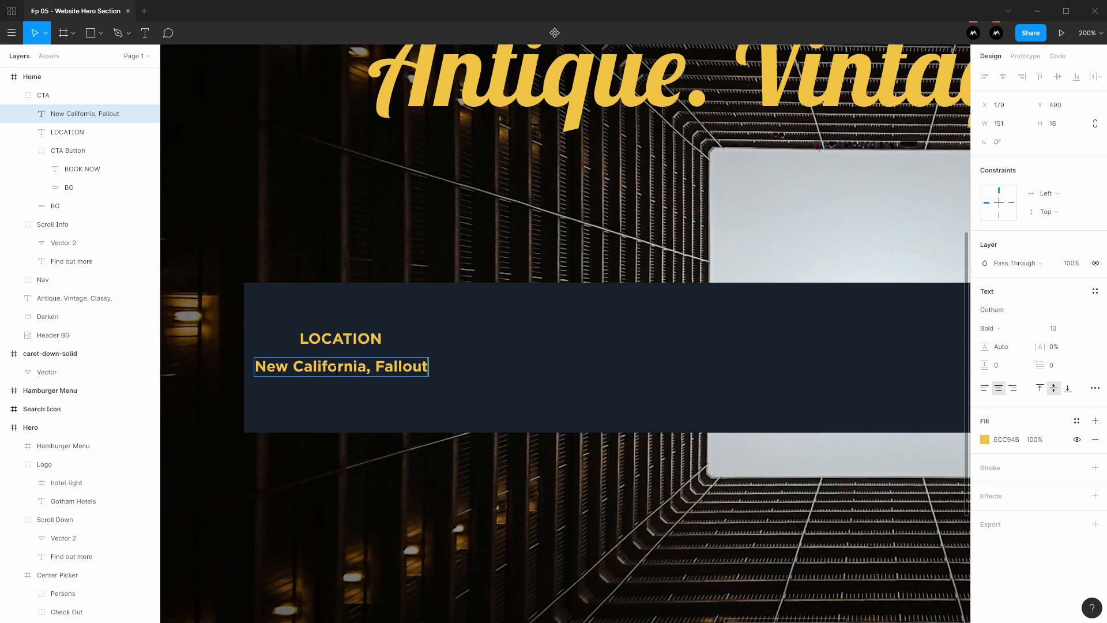
Step: Set the fill of the "New California, Fallout" text to white, FFFFFF
{"action": "key", "text": "ctrl+a"}
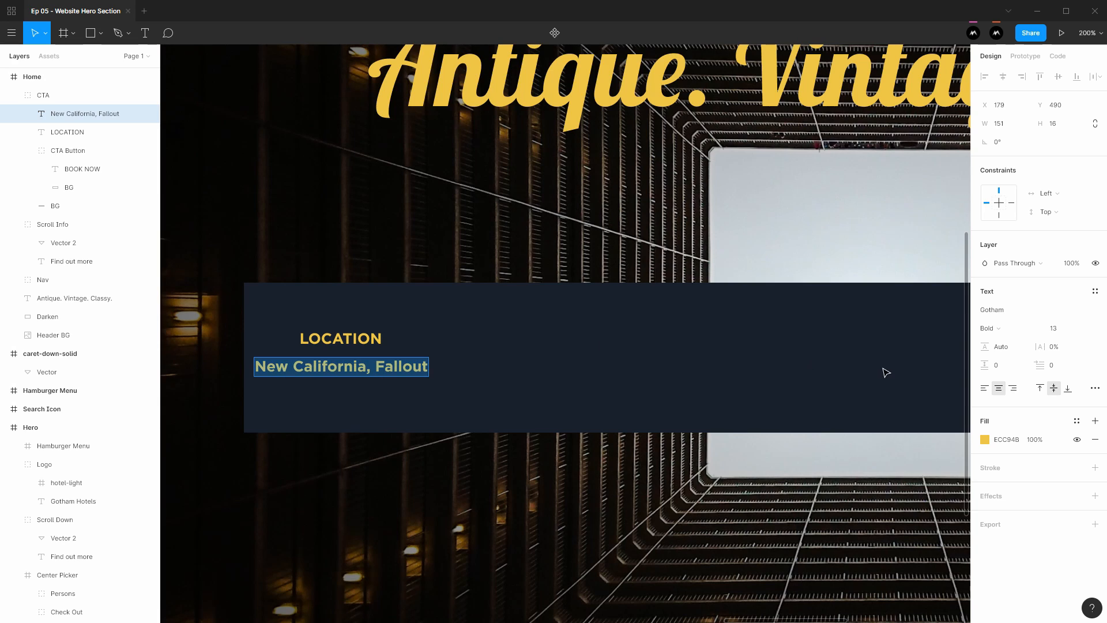
{"action": "left_click", "coordinate": [985, 439]}
{"action": "left_click_drag", "start_coordinate": [944, 391], "coordinate": [772, 295]}
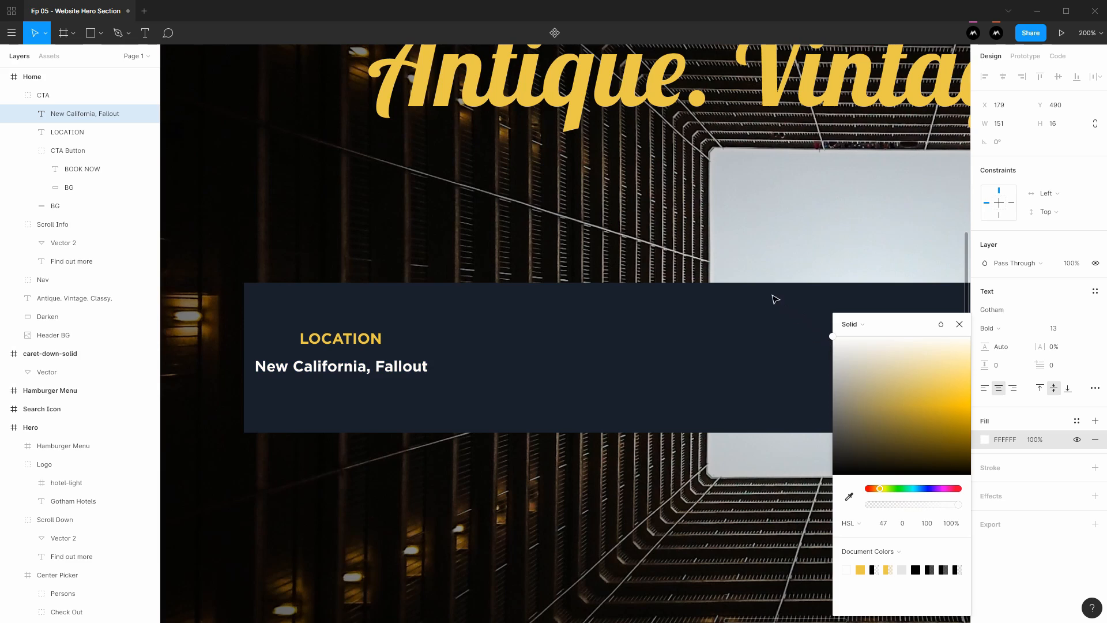
Step: Set the "New California, Fallout" text to the Book weight at font size 16
{"action": "left_click", "coordinate": [1019, 332]}
{"action": "left_click", "coordinate": [1013, 298]}
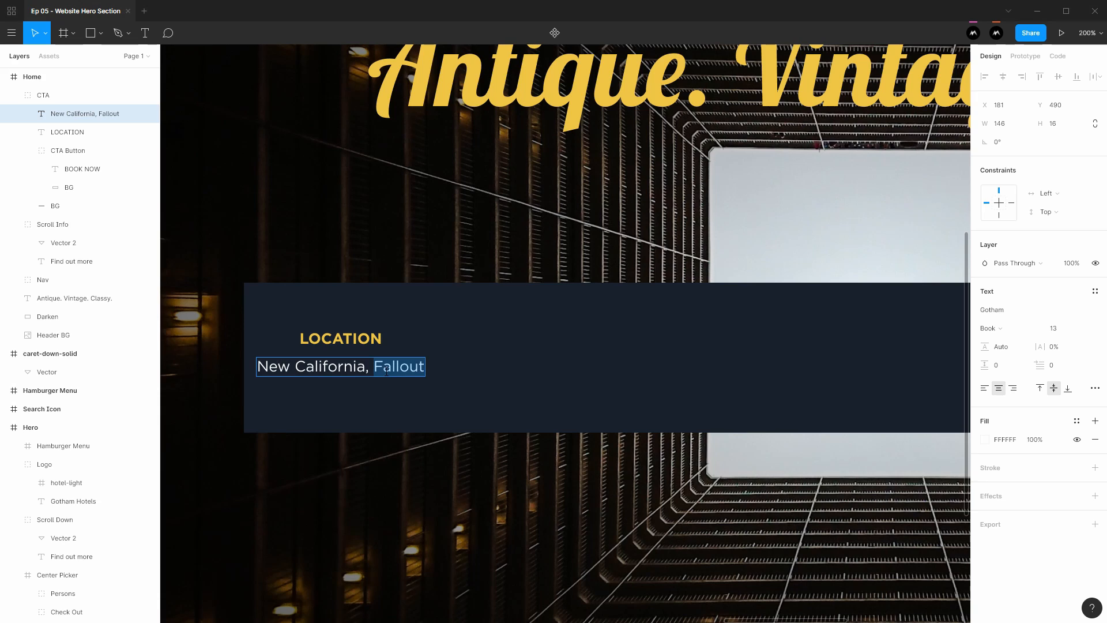
{"action": "left_click", "coordinate": [1052, 329]}
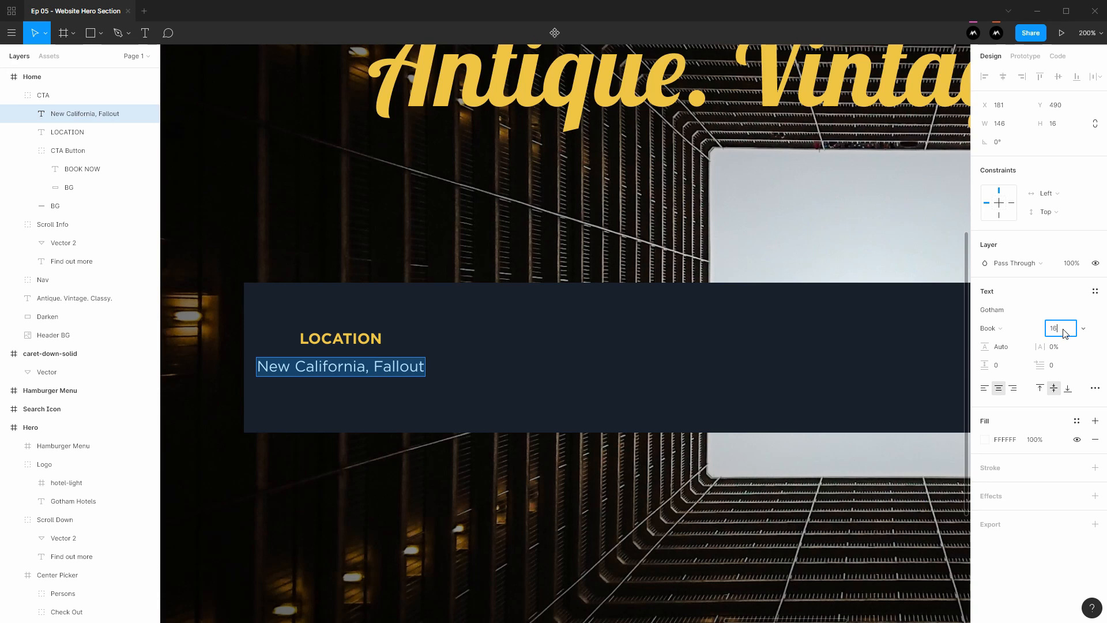
{"action": "key", "text": "Return"}
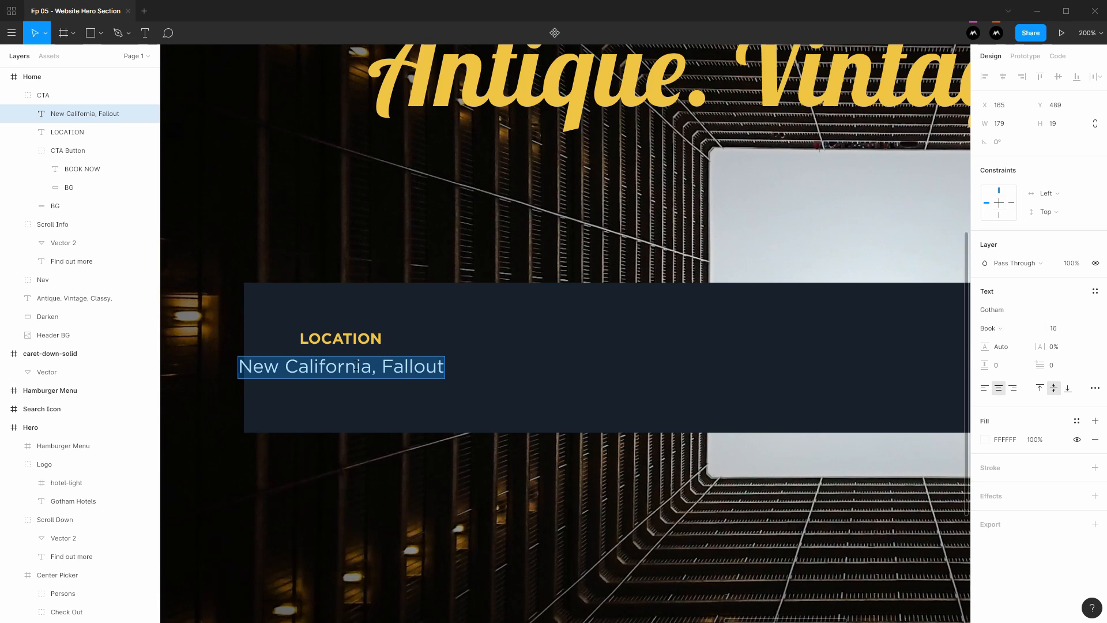
Step: Move the "New California, Fallout" text to X 218, Y 490, aligning its left edge with the "LOCATION" label
{"action": "left_click", "coordinate": [363, 370]}
{"action": "left_click_drag", "start_coordinate": [354, 372], "coordinate": [421, 376]}
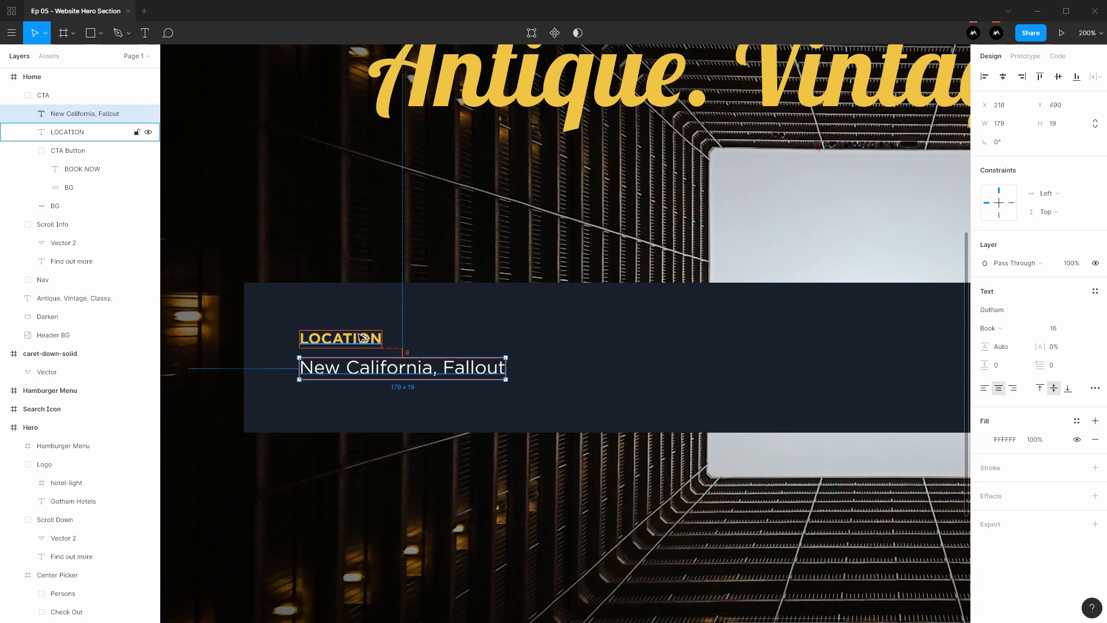
{"action": "key", "text": "alt"}
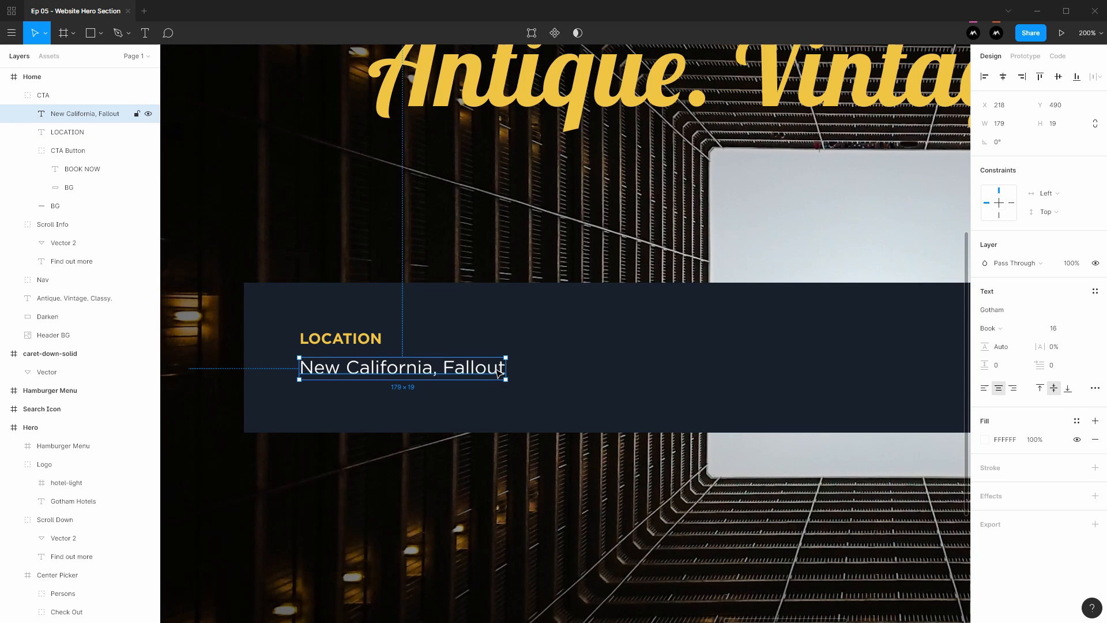
{"action": "left_click", "coordinate": [496, 489]}
Step: Apply the gray/200 color style to the "New California, Fallout" text
{"action": "double_click", "coordinate": [434, 372]}
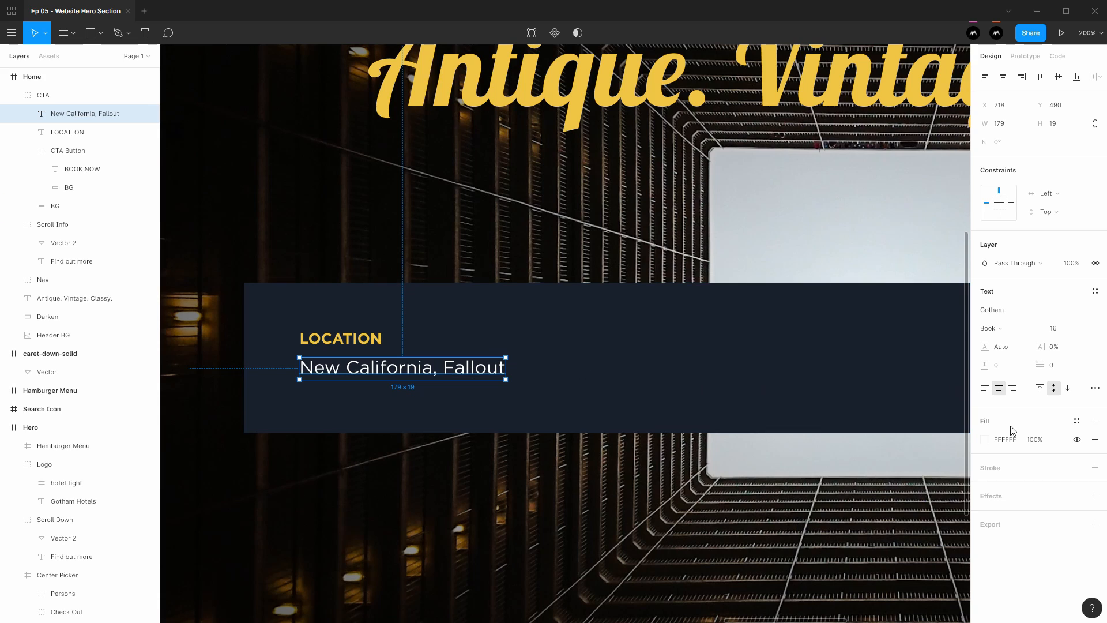
{"action": "left_click", "coordinate": [1076, 421]}
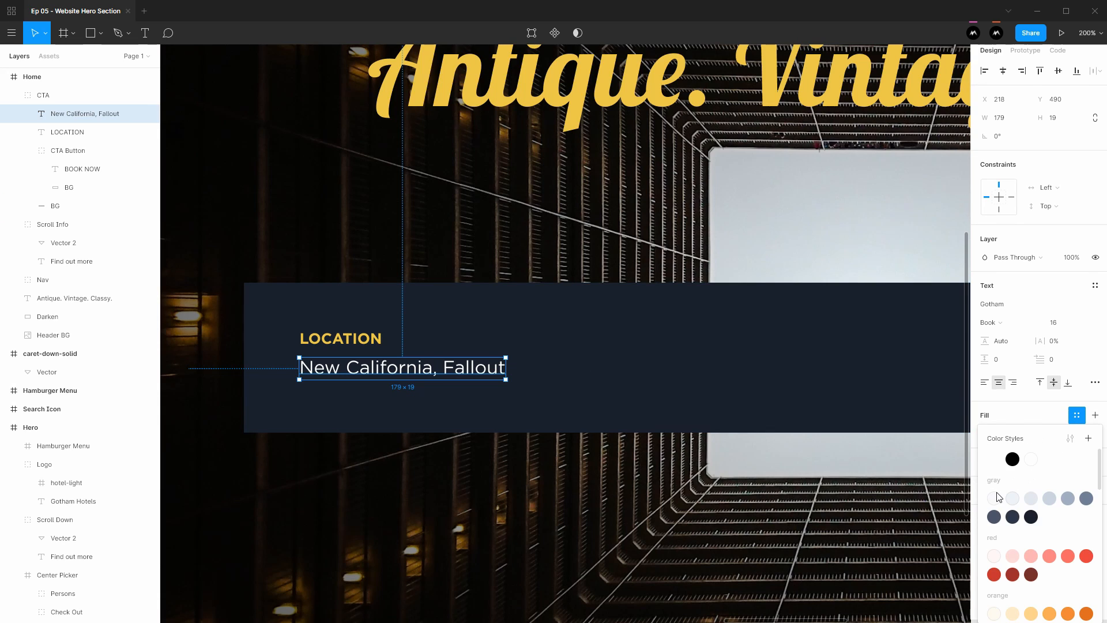
{"action": "left_click", "coordinate": [1013, 500]}
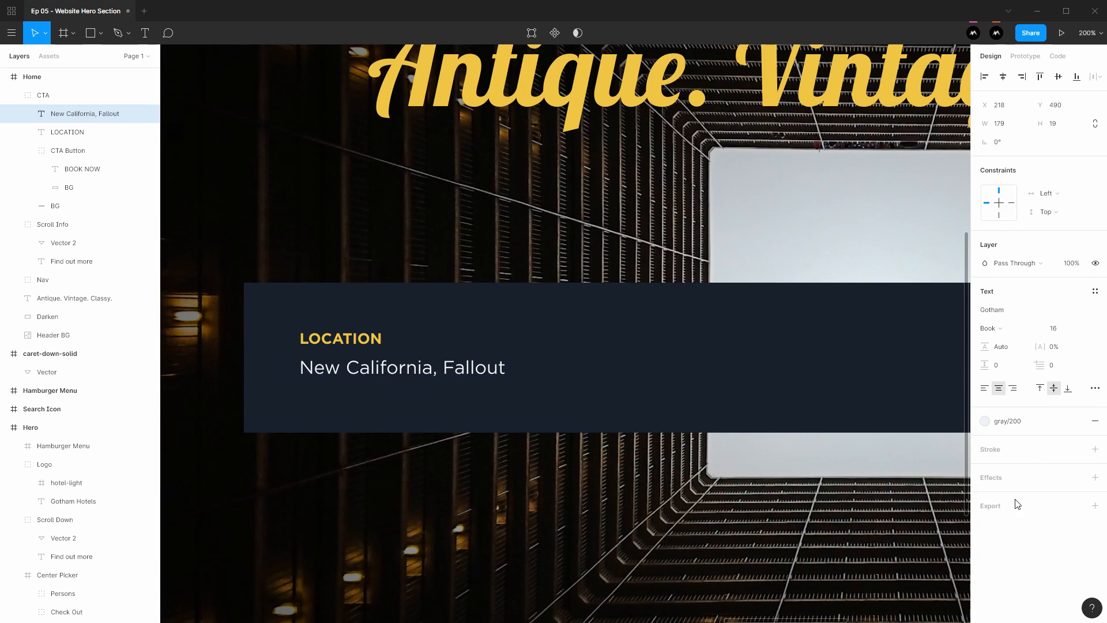
{"action": "left_click", "coordinate": [342, 477]}
Step: Group the "LOCATION" label with the "New California, Fallout" text and rename the group "CTA Section"
{"action": "key", "text": "shift+0"}
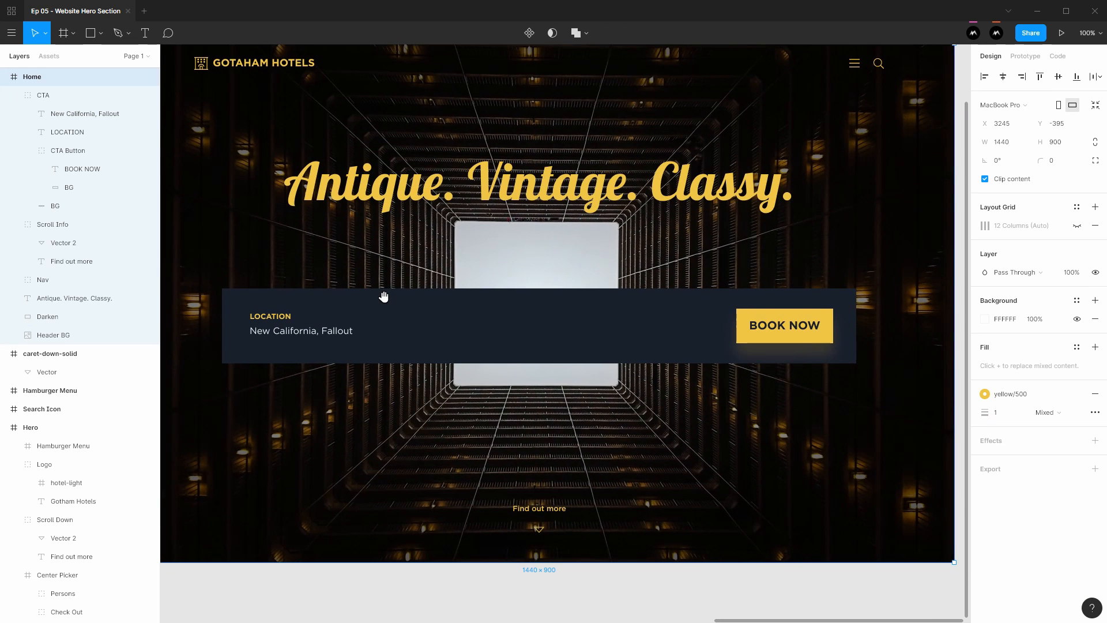
{"action": "left_click_drag", "start_coordinate": [384, 296], "coordinate": [406, 301]}
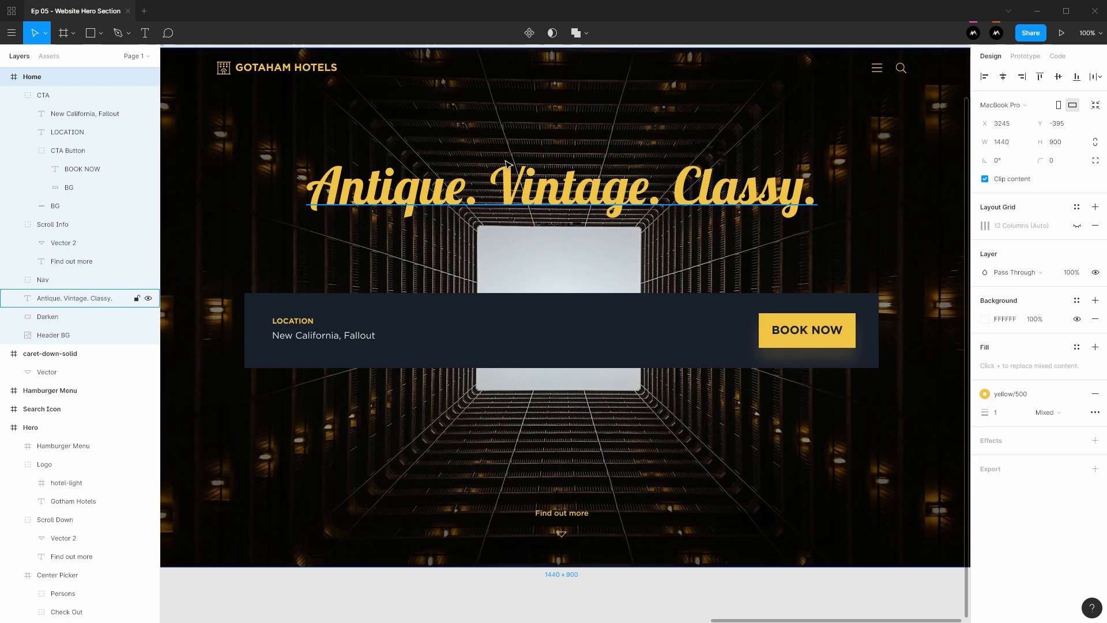
{"action": "left_click", "coordinate": [304, 322], "text": "ctrl"}
{"action": "left_click", "coordinate": [301, 339], "text": "ctrl+shift"}
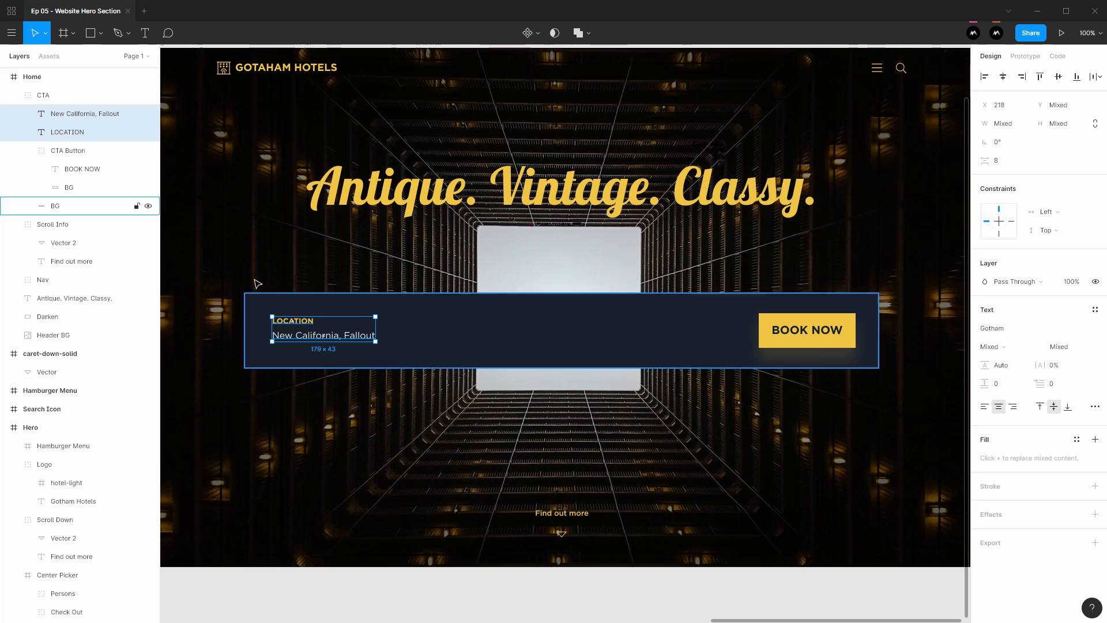
{"action": "key", "text": "ctrl+g"}
{"action": "double_click", "coordinate": [60, 114]}
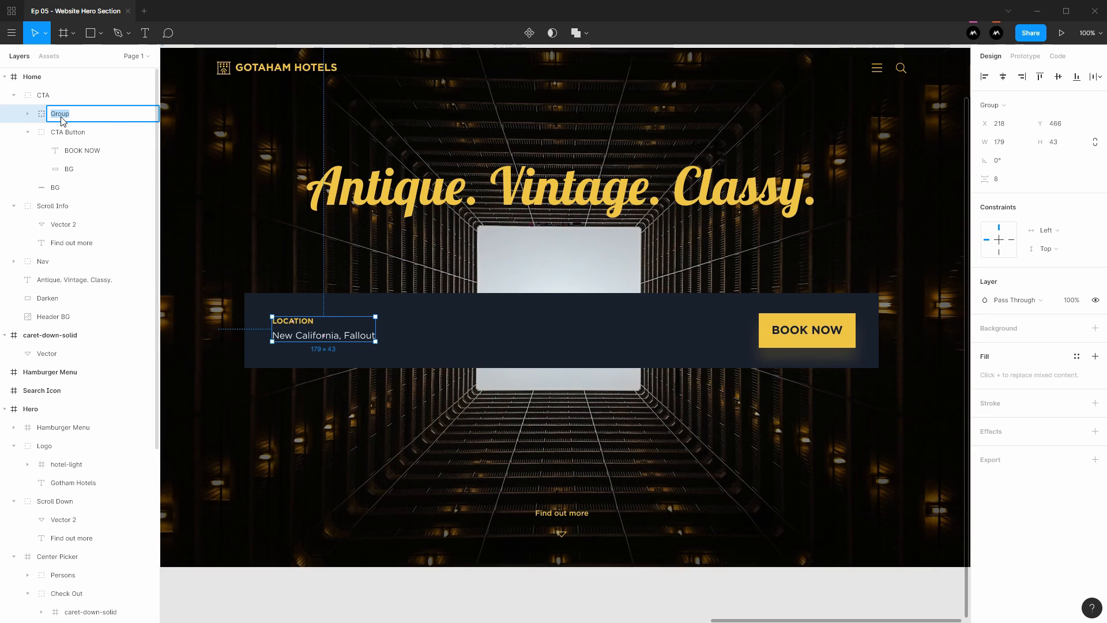
{"action": "type", "text": "CTA Section"}
{"action": "key", "text": "Return"}
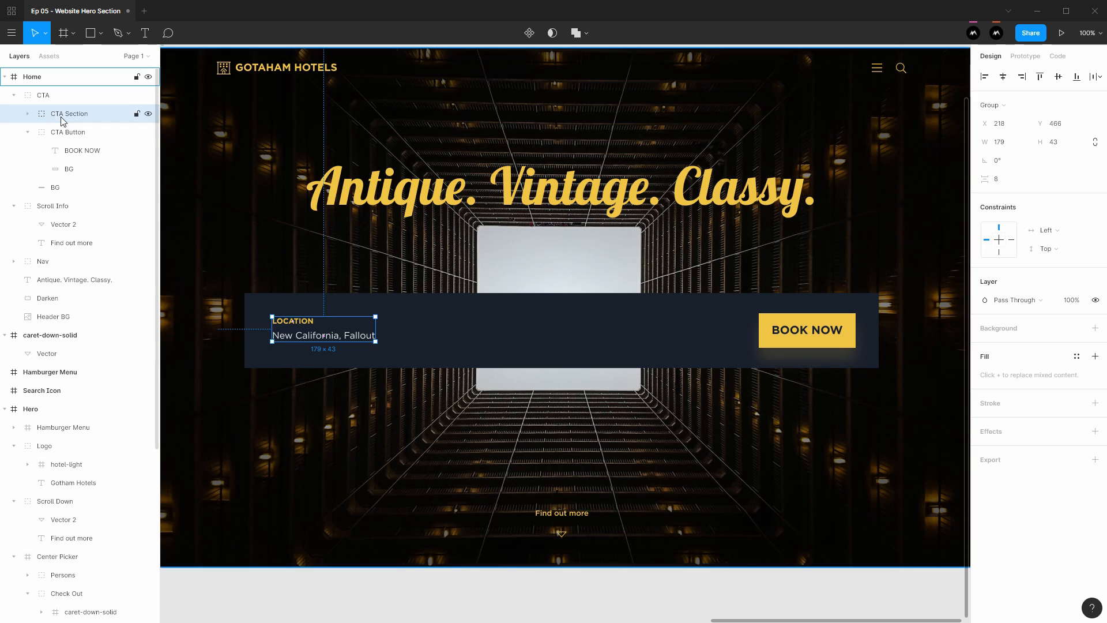
Step: Duplicate the "CTA Section" group and place the copy beside the original at X 453
{"action": "scroll", "coordinate": [358, 331], "scroll_direction": "up", "scroll_amount": 2}
{"action": "left_click_drag", "start_coordinate": [358, 332], "coordinate": [395, 318]}
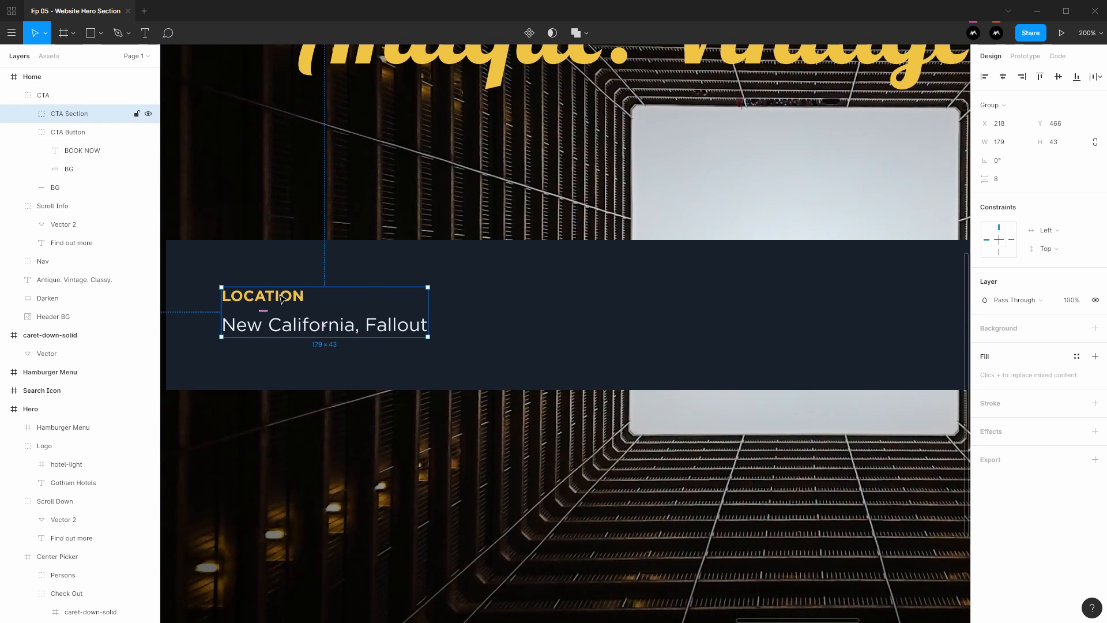
{"action": "left_click_drag", "start_coordinate": [282, 298], "coordinate": [337, 301]}
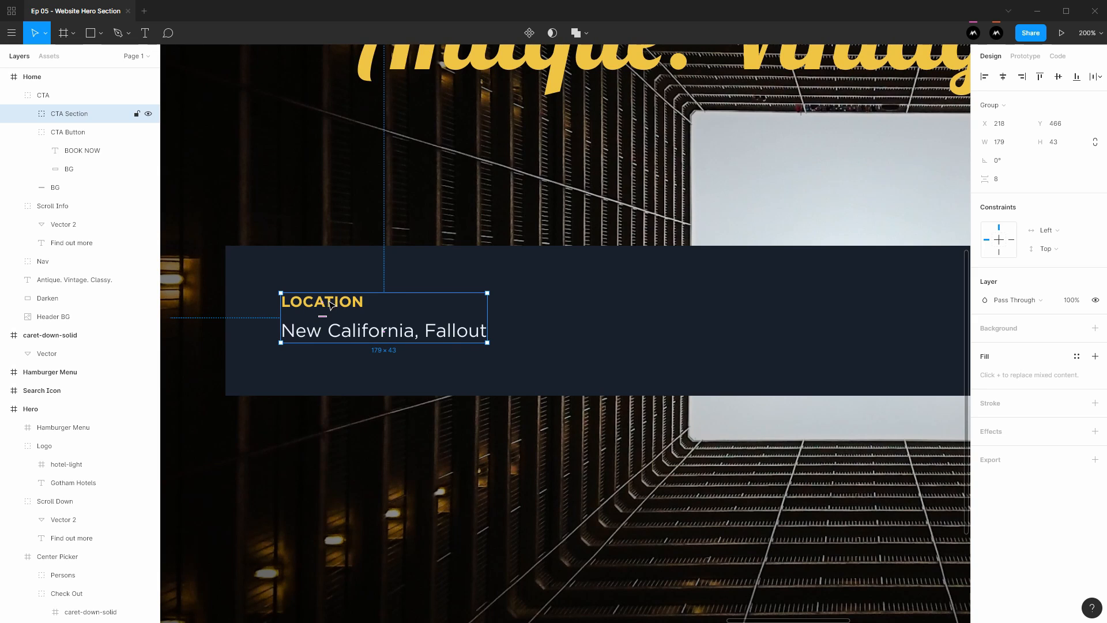
{"action": "double_click", "coordinate": [398, 333]}
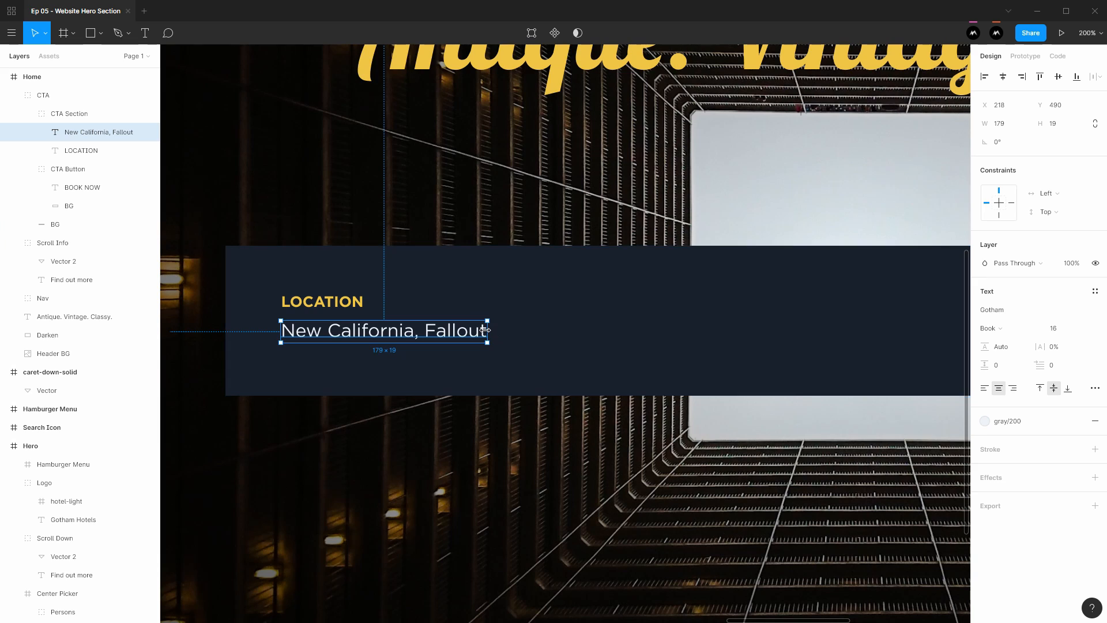
{"action": "left_click", "coordinate": [341, 303]}
{"action": "left_click", "coordinate": [405, 329]}
{"action": "left_click", "coordinate": [92, 115]}
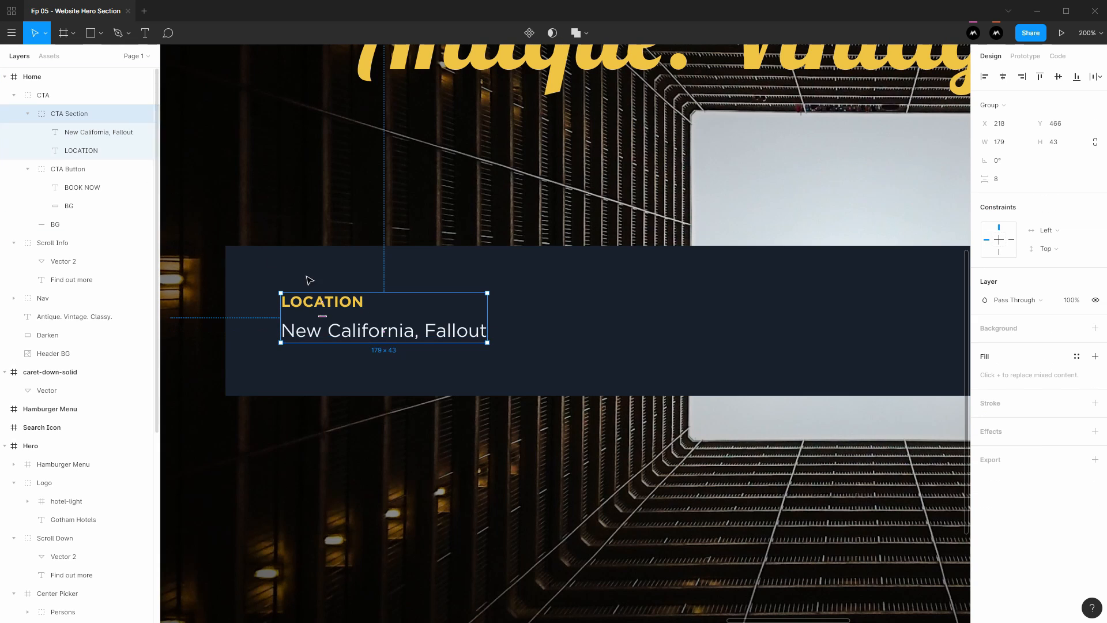
{"action": "key", "text": "ctrl+d"}
{"action": "left_click_drag", "start_coordinate": [371, 313], "coordinate": [642, 313]}
{"action": "scroll", "coordinate": [634, 311], "scroll_direction": "right", "scroll_amount": 5}
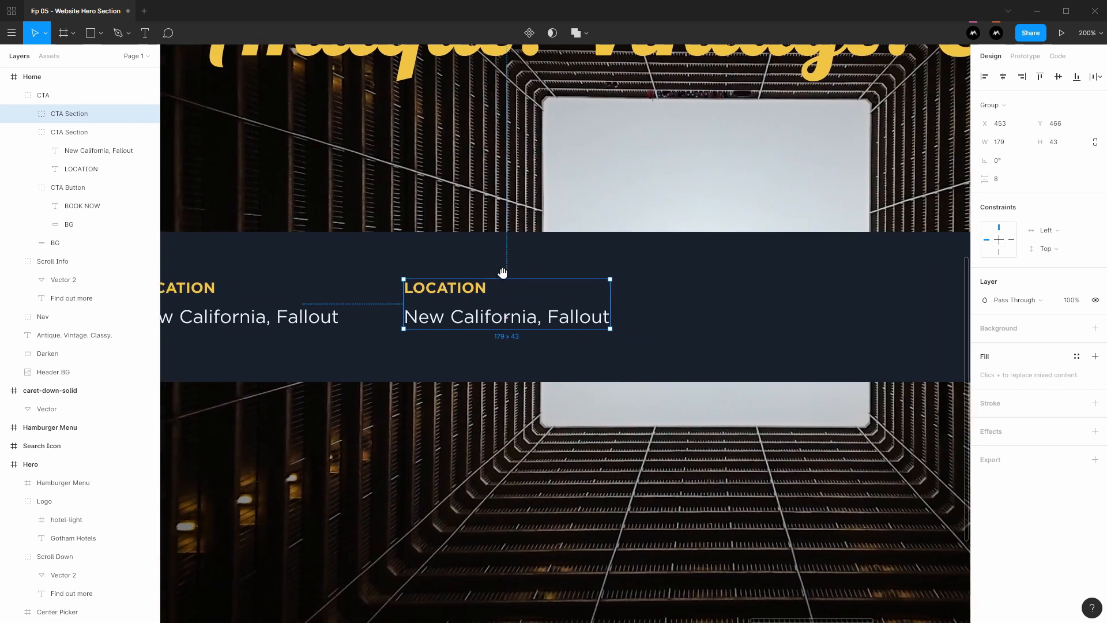
Step: Add two more copies of the "CTA Section" group along the bar at X 688 and X 905
{"action": "key", "text": "ctrl+d"}
{"action": "left_click", "coordinate": [451, 264]}
{"action": "key", "text": "ctrl+z"}
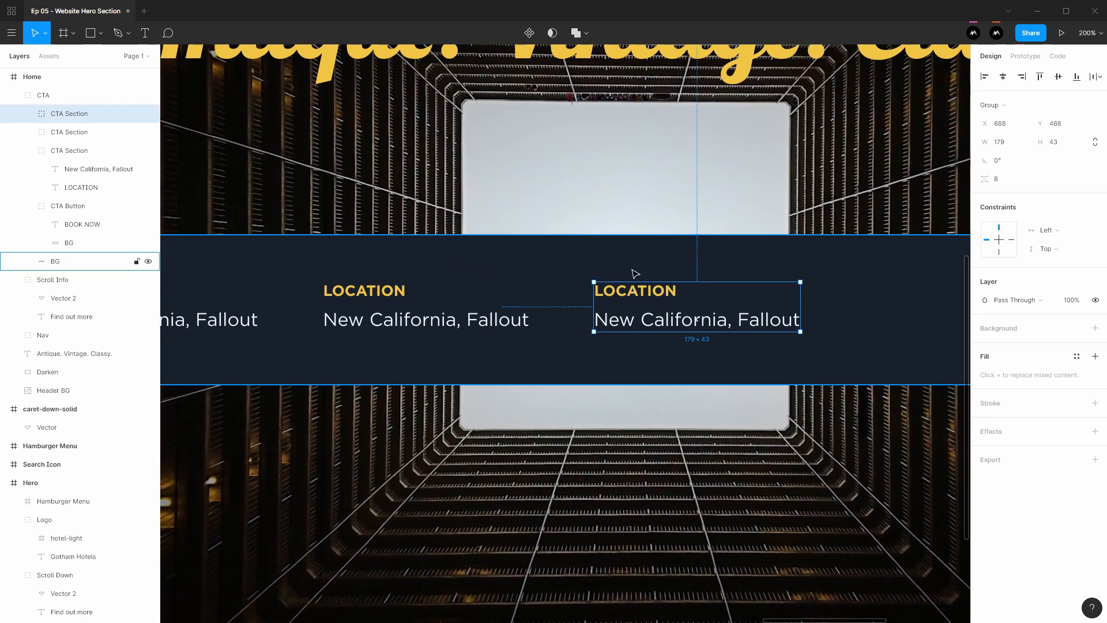
{"action": "key", "text": "ctrl+d"}
{"action": "scroll", "coordinate": [776, 264], "scroll_direction": "right", "scroll_amount": 5}
{"action": "left_click_drag", "start_coordinate": [413, 292], "coordinate": [664, 291]}
{"action": "scroll", "coordinate": [568, 283], "scroll_direction": "left", "scroll_amount": 6}
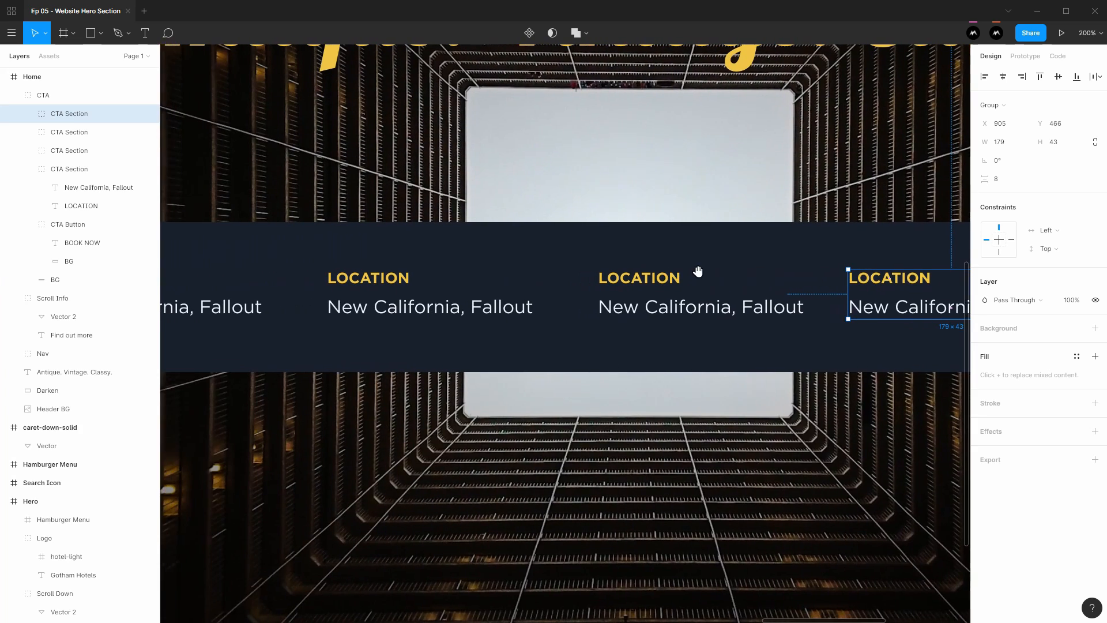
Step: Change the second section's label to "CHECK IN" and left-align its text
{"action": "scroll", "coordinate": [506, 287], "scroll_direction": "left", "scroll_amount": 1}
{"action": "left_click", "coordinate": [549, 286]}
{"action": "left_click", "coordinate": [552, 287]}
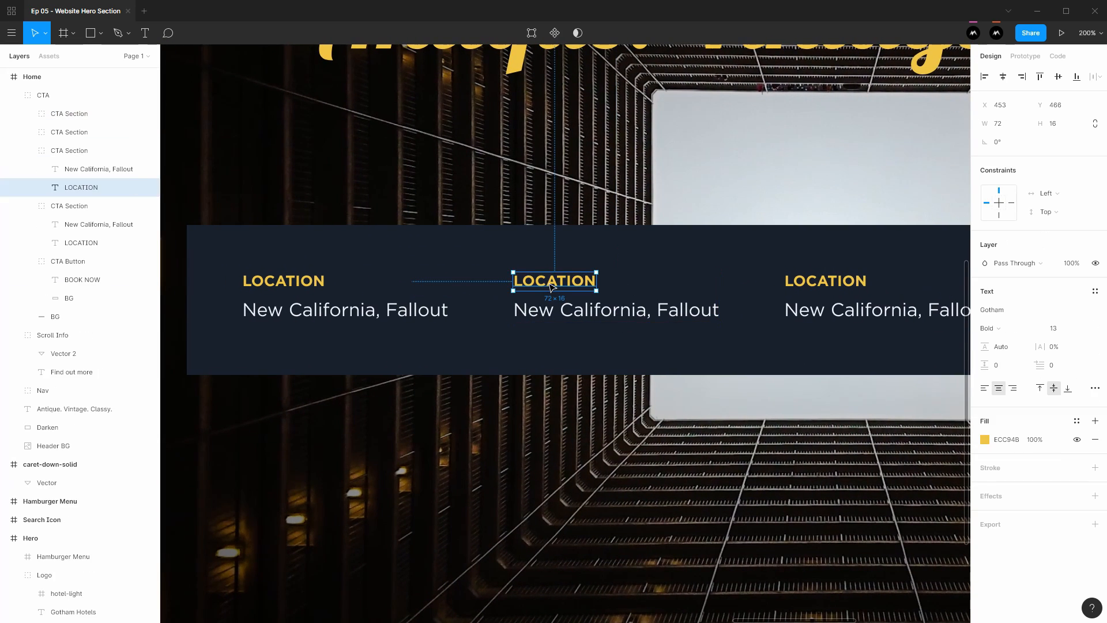
{"action": "double_click", "coordinate": [553, 285]}
{"action": "type", "text": "CHECK IN"}
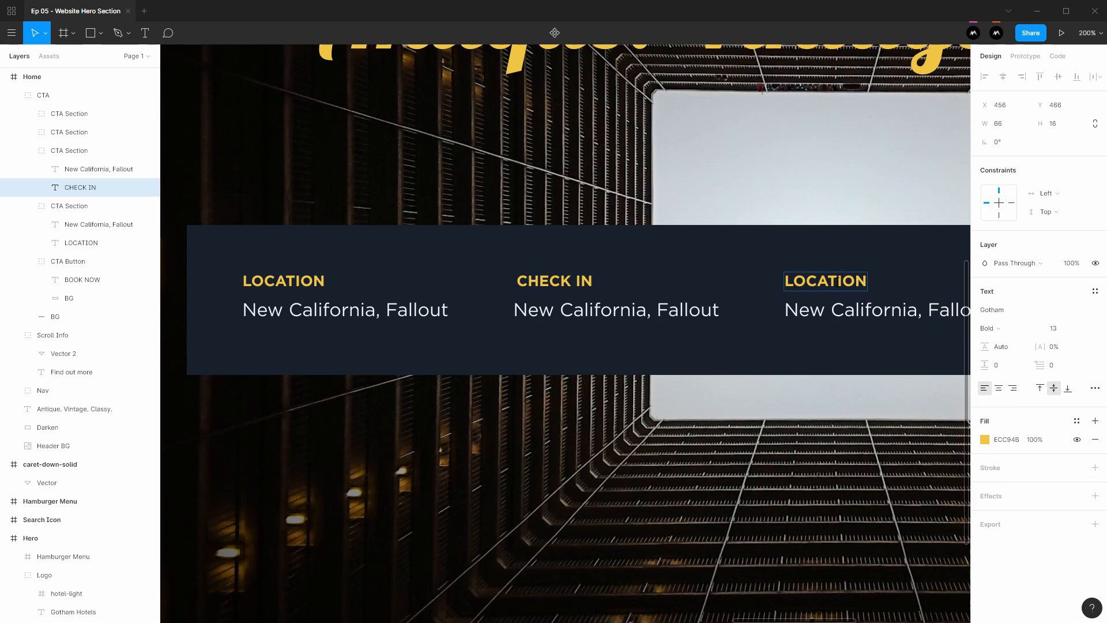
Step: Change the third section's label to "CHECK OUT" with left-aligned text
{"action": "left_click", "coordinate": [834, 281]}
{"action": "scroll", "coordinate": [784, 319], "scroll_direction": "right", "scroll_amount": 5}
{"action": "key", "text": "ctrl+d"}
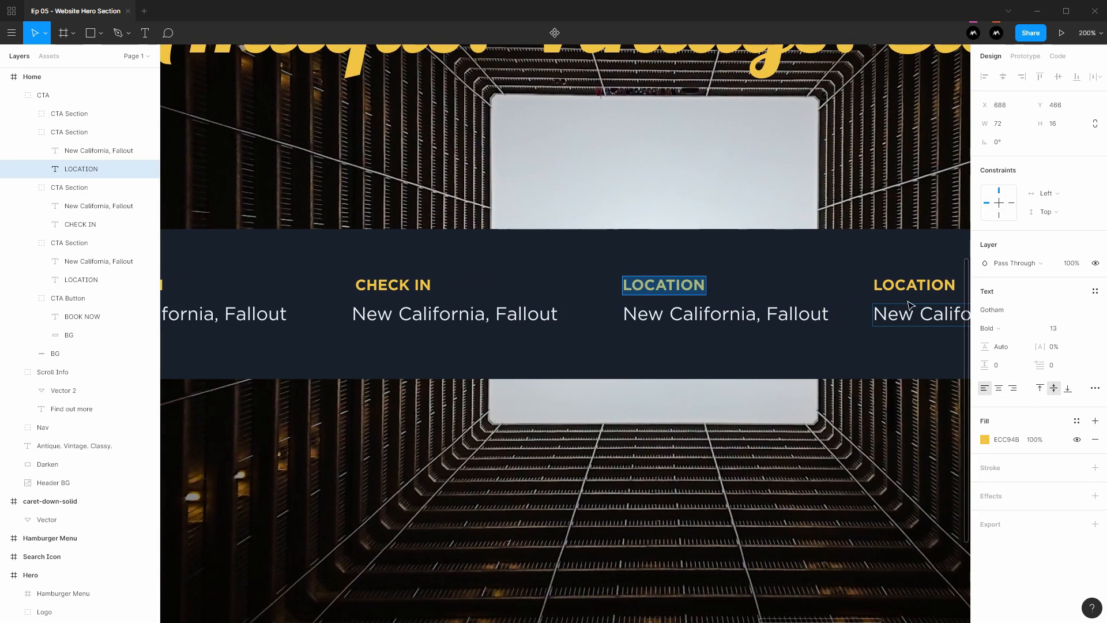
{"action": "left_click", "coordinate": [663, 285]}
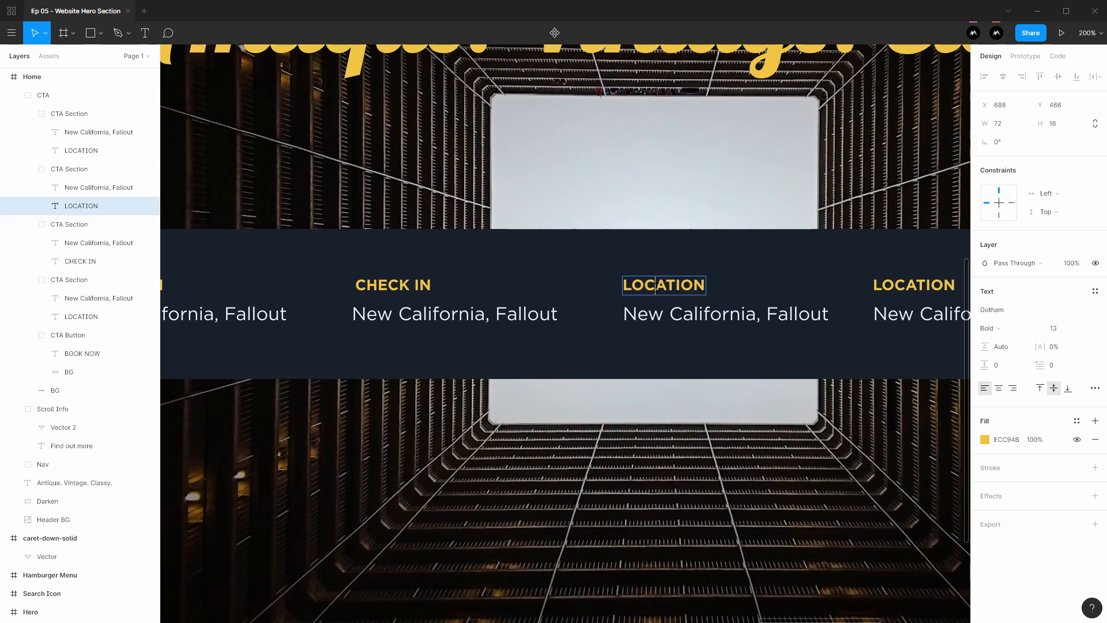
{"action": "double_click", "coordinate": [663, 285]}
{"action": "type", "text": "CHECK OUT"}
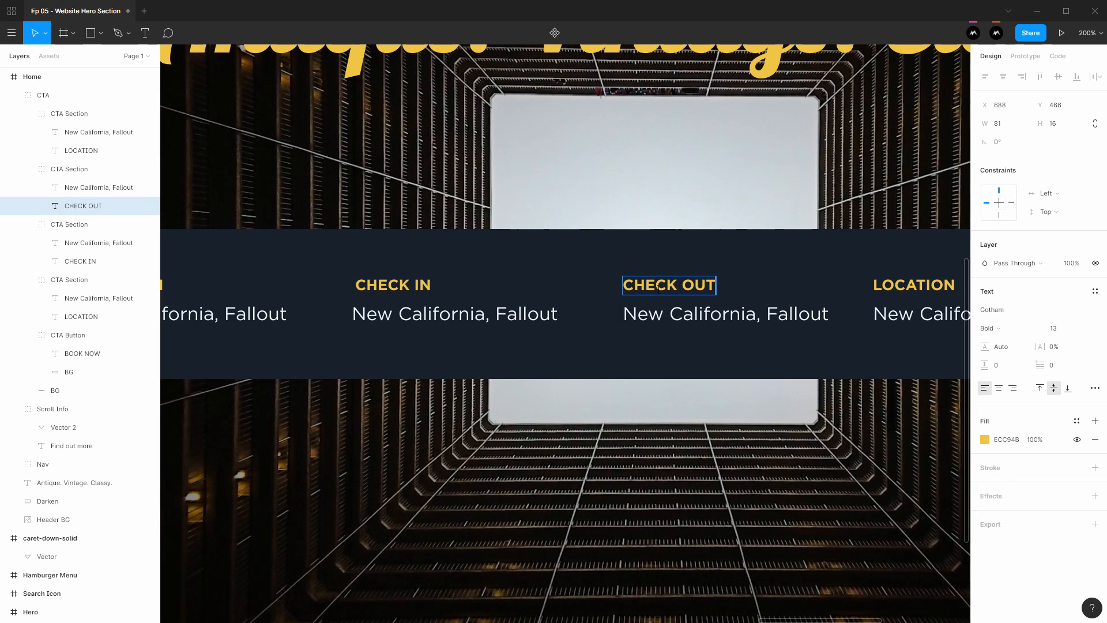
{"action": "key", "text": "Escape"}
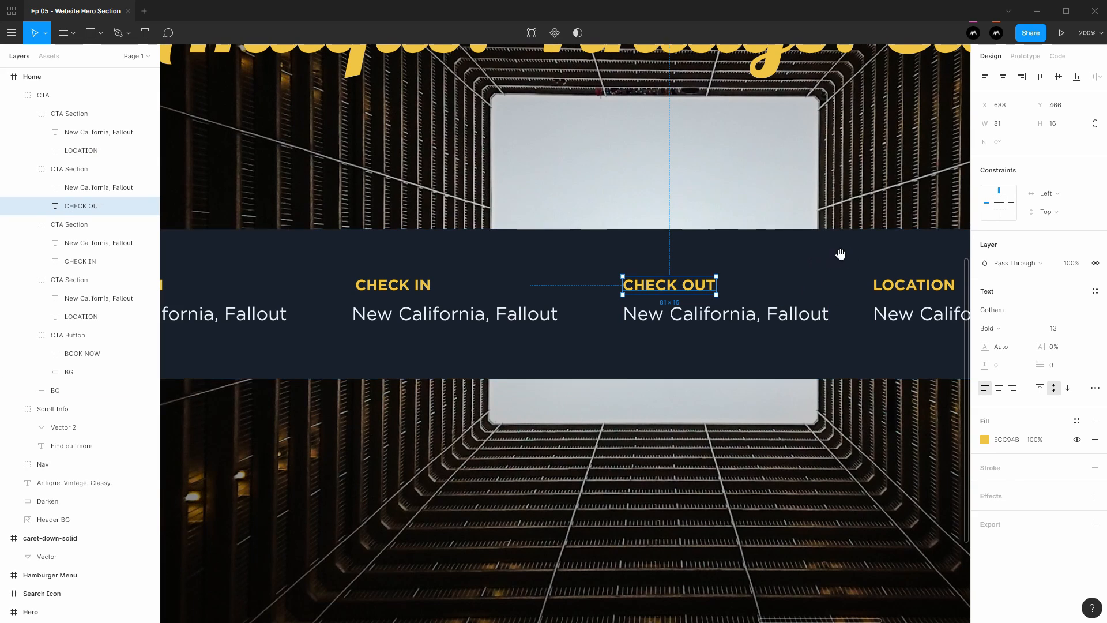
Step: Change the fourth section's label to "PERSONS" with left-aligned text
{"action": "scroll", "coordinate": [841, 252], "scroll_direction": "right", "scroll_amount": 6}
{"action": "double_click", "coordinate": [731, 288]}
{"action": "double_click", "coordinate": [731, 290]}
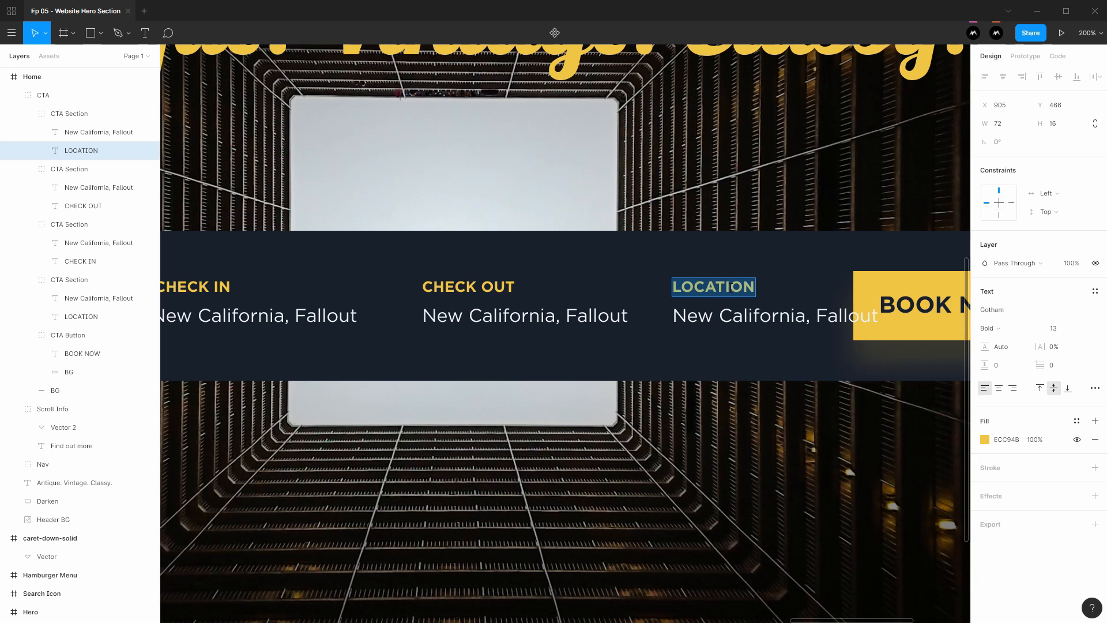
{"action": "type", "text": "PERSONS"}
{"action": "key", "text": "Escape"}
{"action": "left_click_drag", "start_coordinate": [662, 267], "coordinate": [677, 269]}
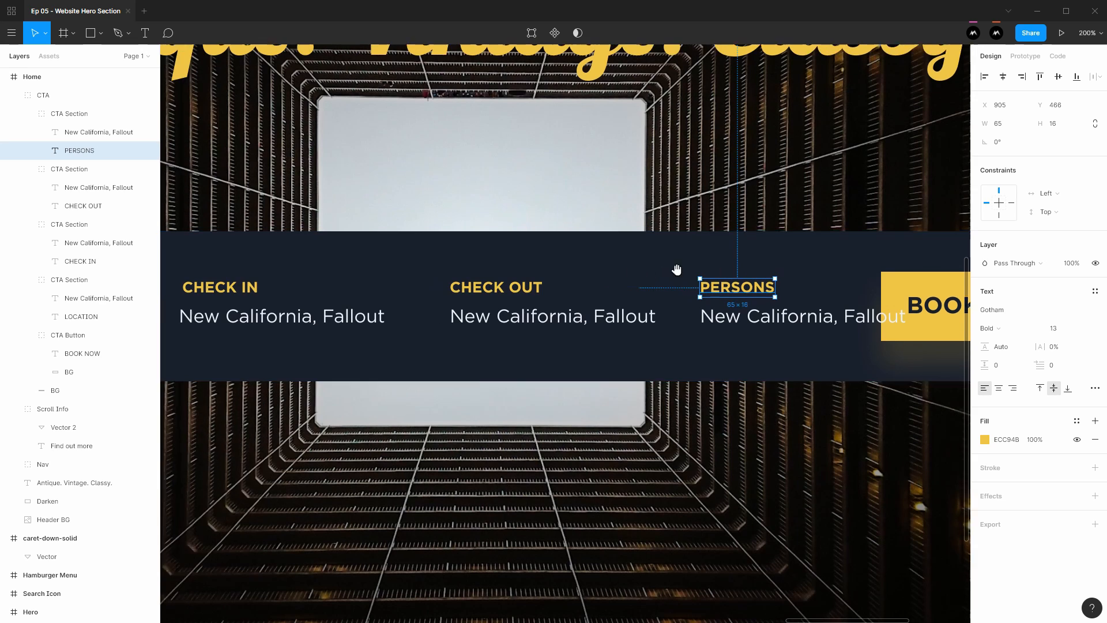
Step: Move the "CHECK IN" label to X 453 so it lines up with the left edge of the text below it
{"action": "scroll", "coordinate": [574, 291], "scroll_direction": "left", "scroll_amount": 10}
{"action": "scroll", "coordinate": [519, 303], "scroll_direction": "up", "scroll_amount": 3}
{"action": "left_click", "coordinate": [519, 302]}
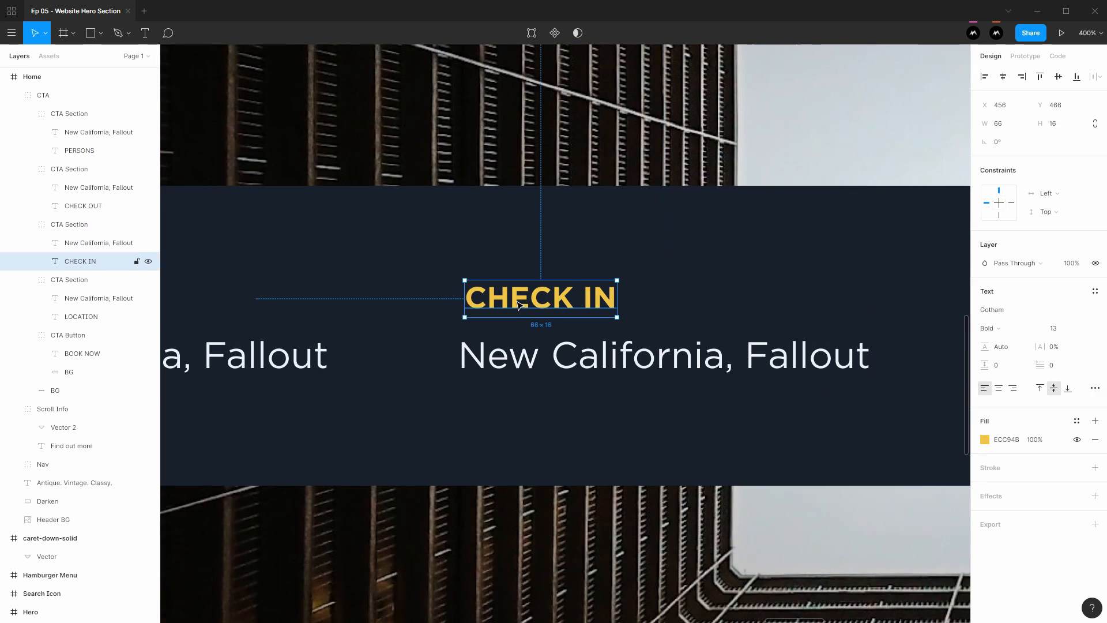
{"action": "left_click_drag", "start_coordinate": [518, 304], "coordinate": [498, 302]}
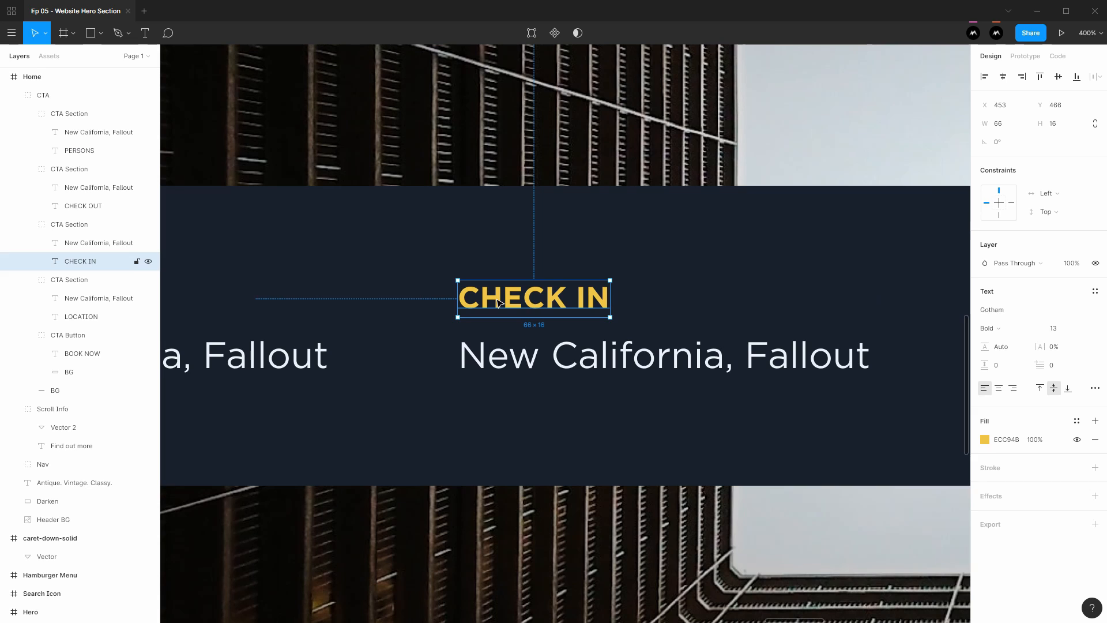
Step: Left-align the "New California, Fallout" text in the CHECK IN, CHECK OUT and PERSONS sections
{"action": "scroll", "coordinate": [499, 302], "scroll_direction": "left", "scroll_amount": 2}
{"action": "scroll", "coordinate": [499, 302], "scroll_direction": "down", "scroll_amount": 1}
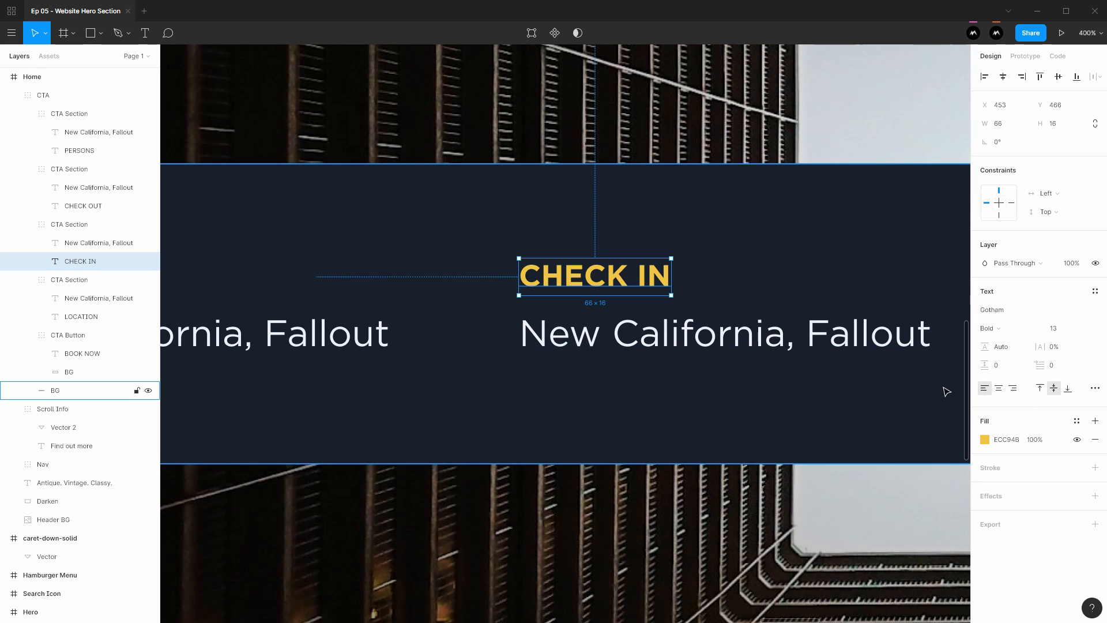
{"action": "left_click", "coordinate": [730, 344]}
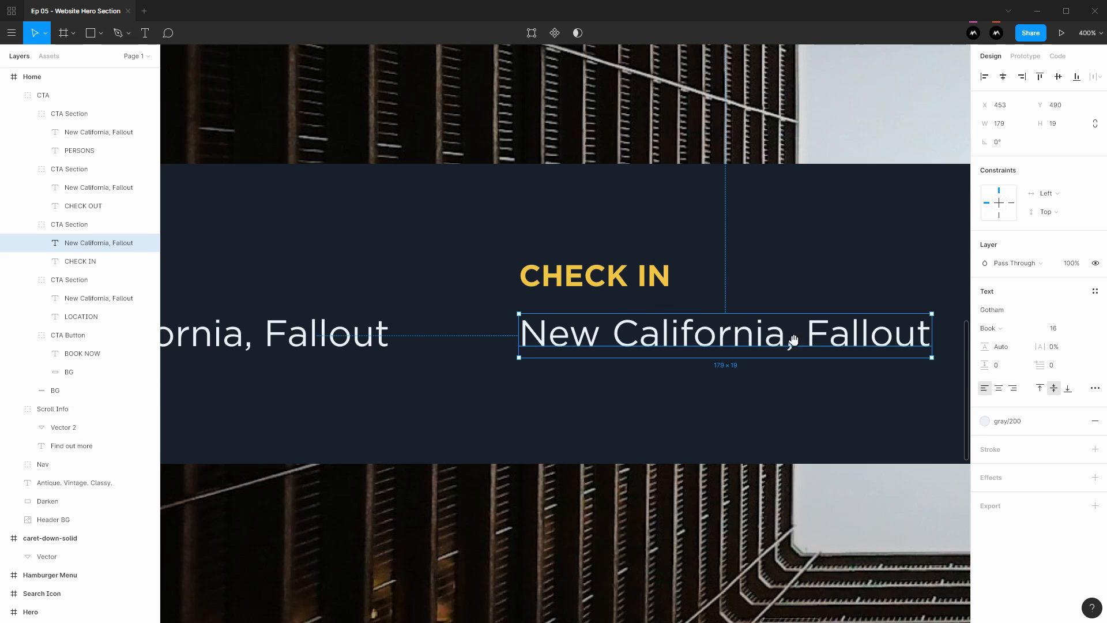
{"action": "left_click_drag", "start_coordinate": [792, 340], "coordinate": [474, 346]}
{"action": "double_click", "coordinate": [867, 348]}
{"action": "left_click_drag", "start_coordinate": [808, 337], "coordinate": [490, 354]}
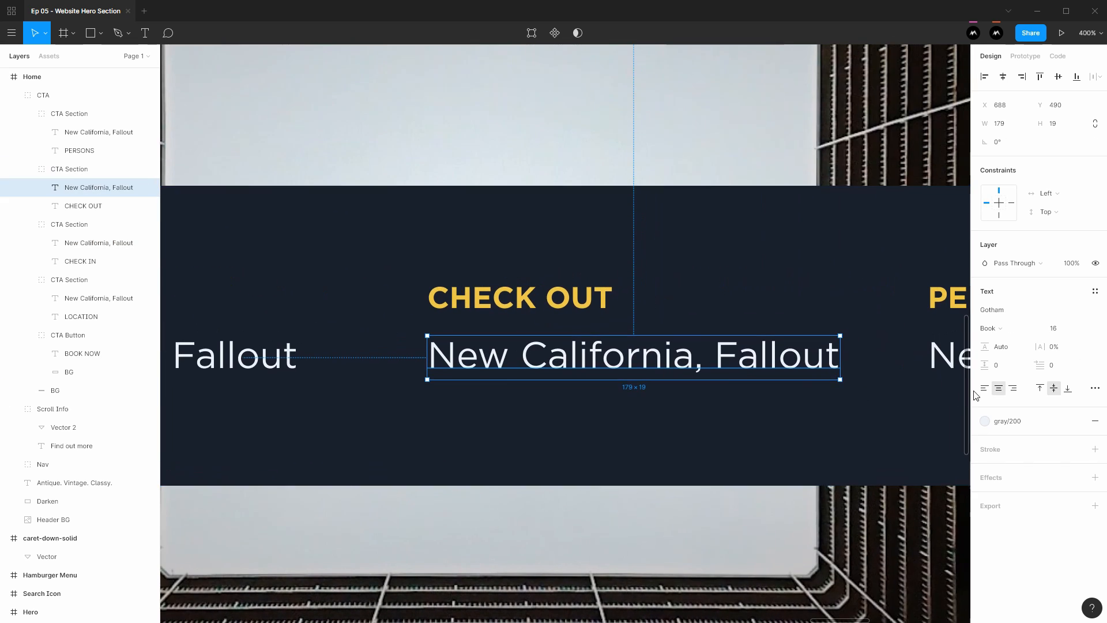
{"action": "double_click", "coordinate": [949, 355]}
{"action": "left_click", "coordinate": [985, 388]}
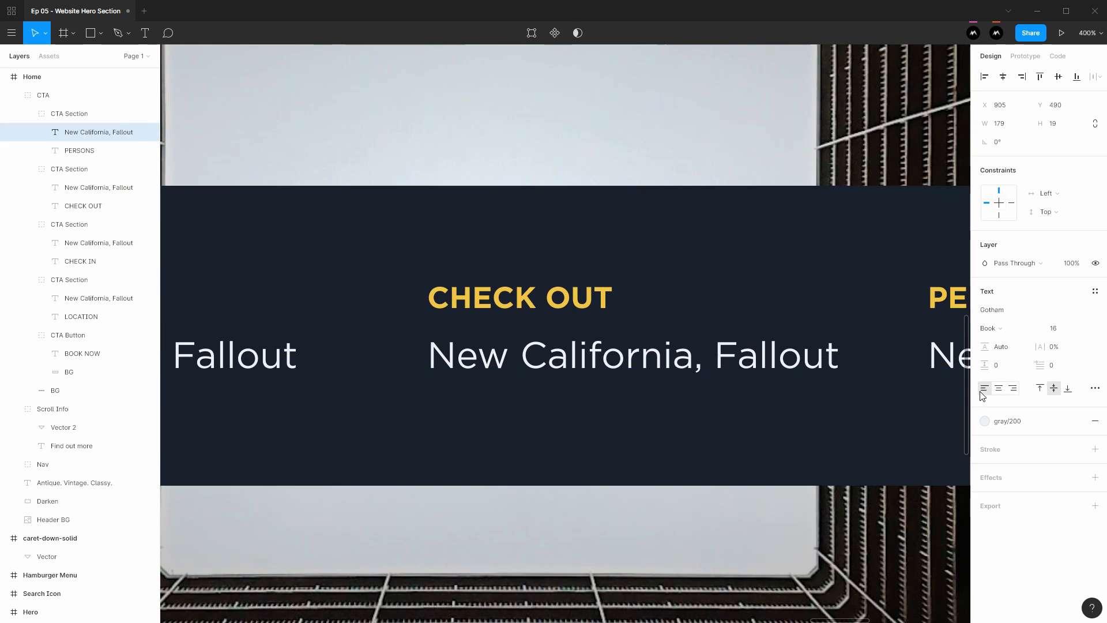
Step: Replace the placeholder text under CHECK IN with "Fri, 22 Feb 2020"
{"action": "left_click_drag", "start_coordinate": [832, 388], "coordinate": [853, 371]}
{"action": "left_click_drag", "start_coordinate": [489, 363], "coordinate": [662, 315]}
{"action": "left_click", "coordinate": [617, 343]}
{"action": "double_click", "coordinate": [616, 343]}
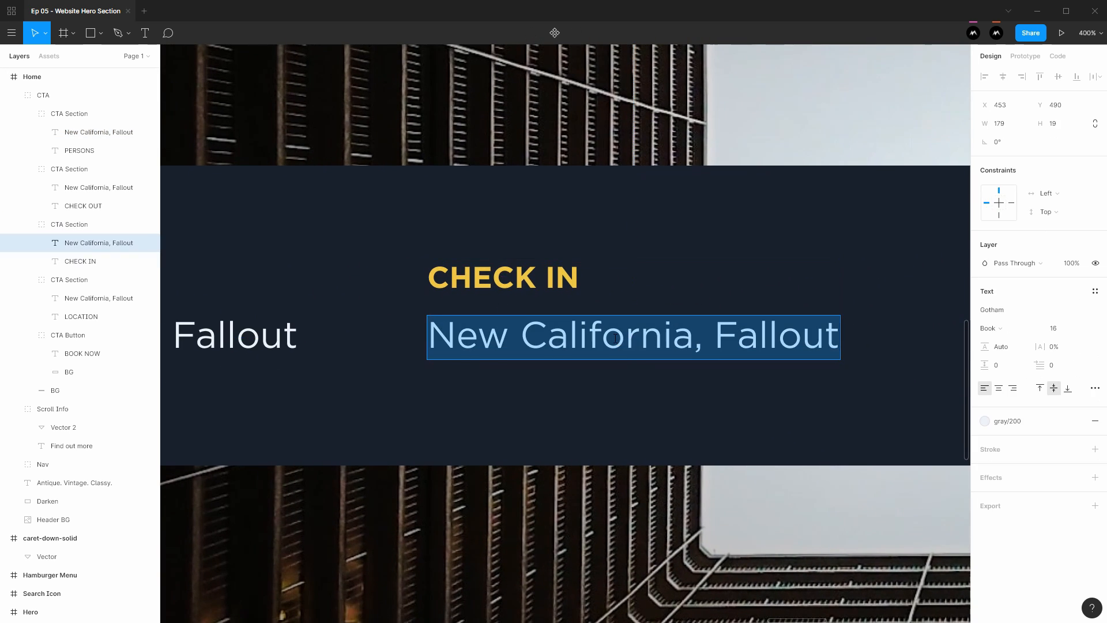
{"action": "type", "text": "Fri, "}
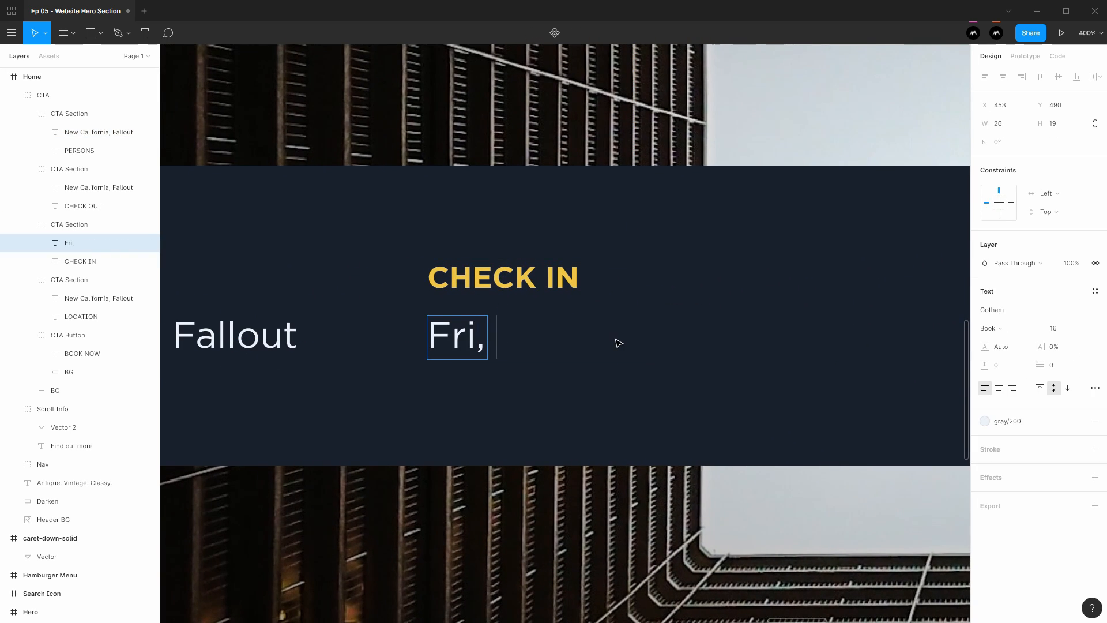
{"action": "type", "text": "22 Feb 2020"}
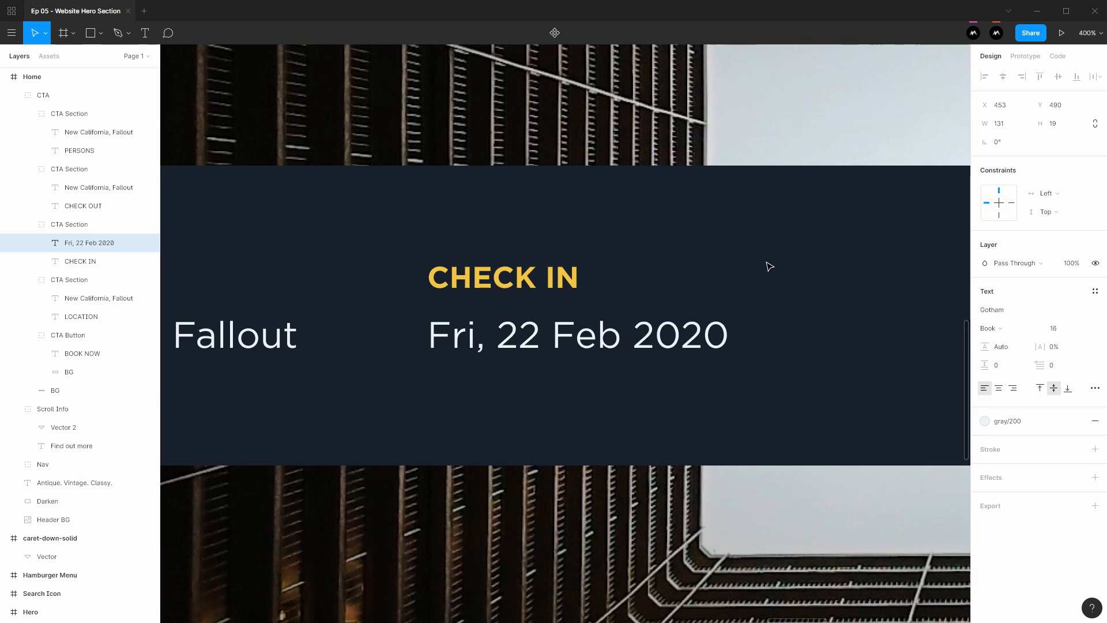
{"action": "left_click", "coordinate": [807, 266]}
Step: Replace the placeholder text under CHECK OUT with "Sun, 24 Feb 2020"
{"action": "left_click_drag", "start_coordinate": [813, 265], "coordinate": [402, 220]}
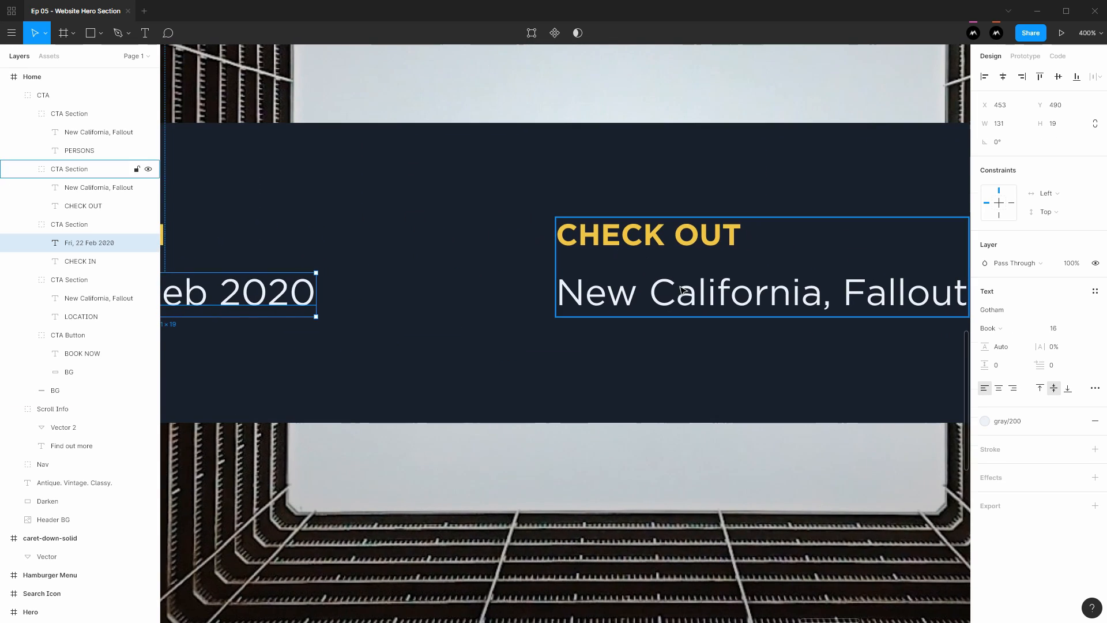
{"action": "double_click", "coordinate": [680, 286]}
{"action": "double_click", "coordinate": [680, 286]}
{"action": "type", "text": "Sun,"}
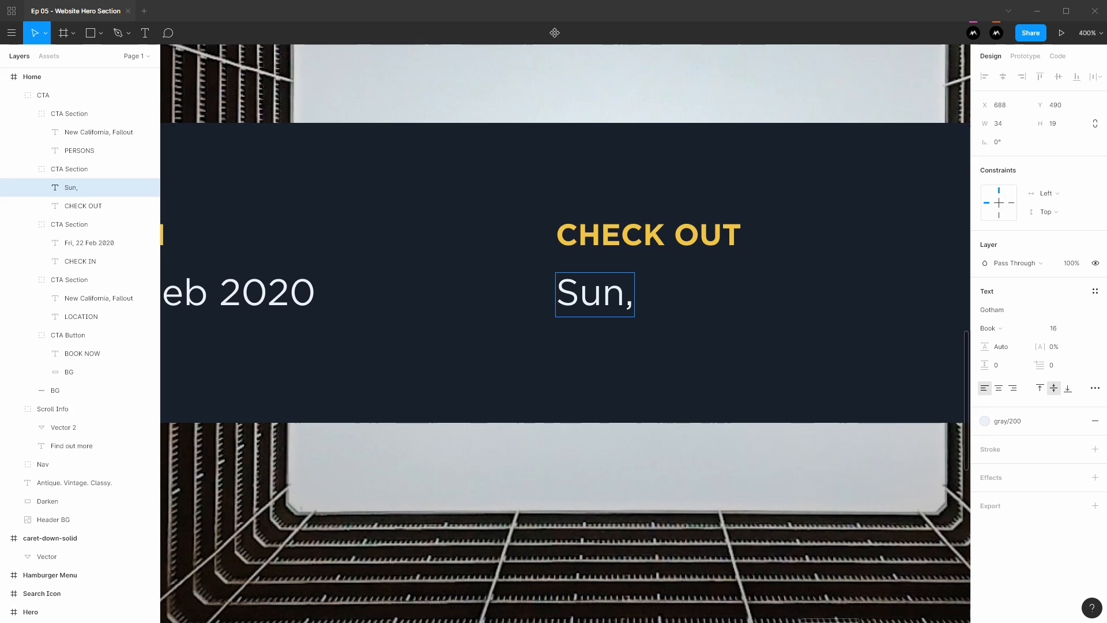
{"action": "left_click", "coordinate": [615, 303]}
{"action": "key", "text": "Right"}
{"action": "key", "text": "Right"}
{"action": "key", "text": "Right"}
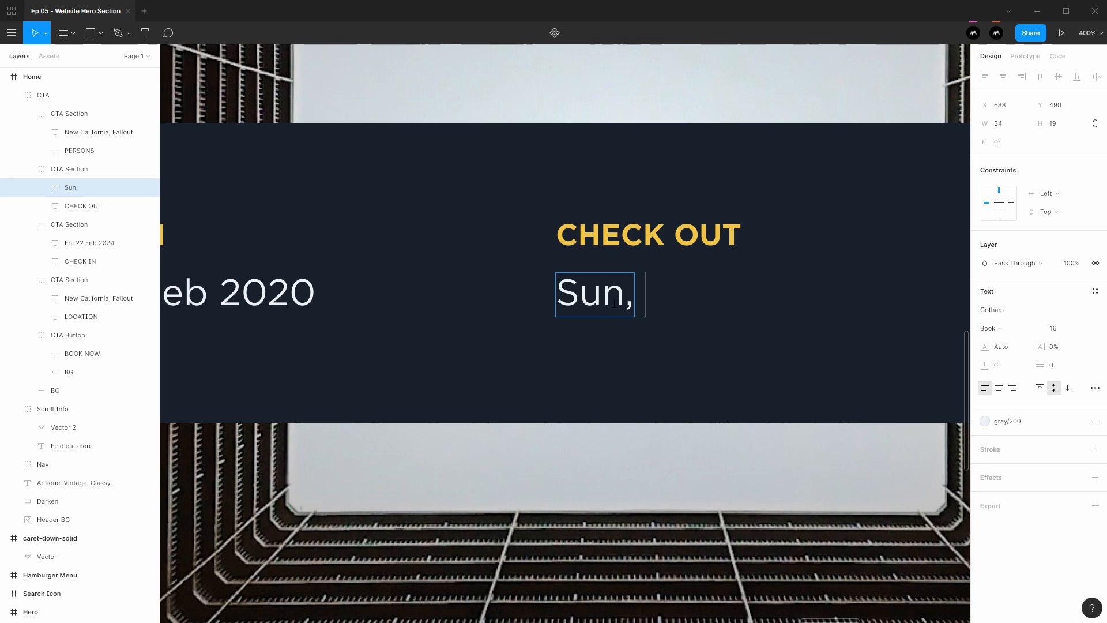
{"action": "key", "text": "BackSpace"}
{"action": "type", "text": "24 Feb"}
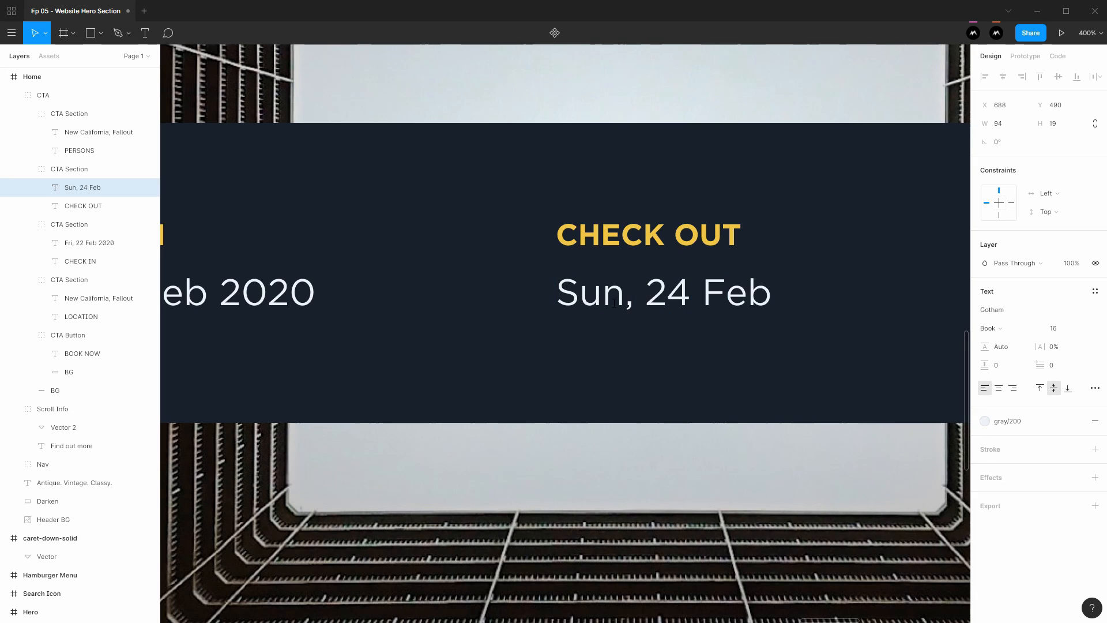
{"action": "type", "text": " 2020"}
{"action": "key", "text": "Escape"}
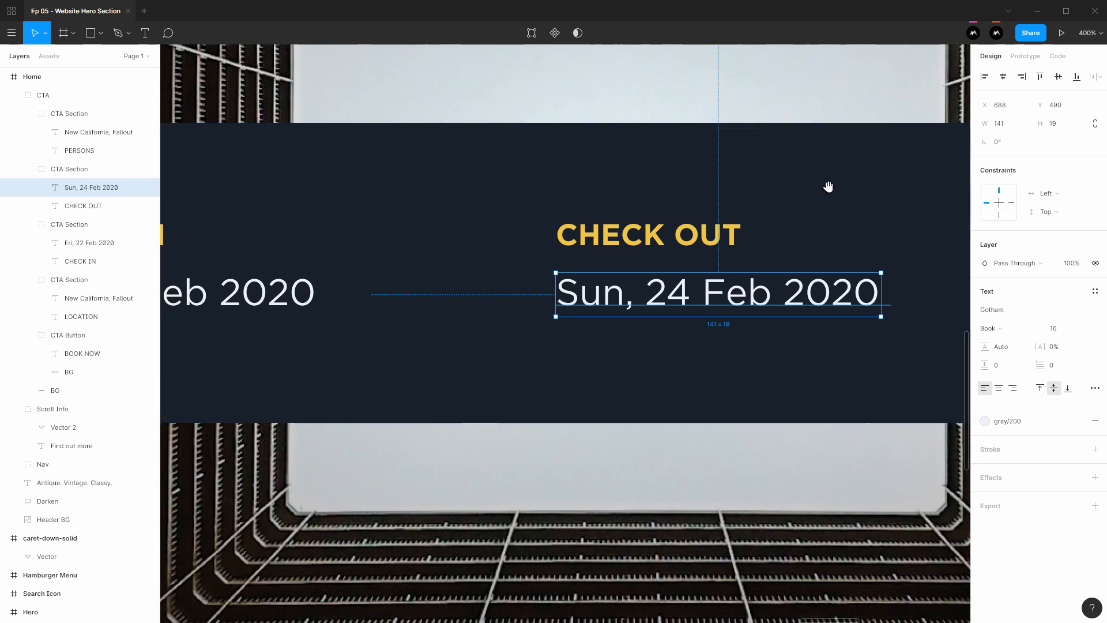
Step: Replace the placeholder text under PERSONS with "2" and deselect it
{"action": "scroll", "coordinate": [840, 287], "scroll_direction": "right", "scroll_amount": 5}
{"action": "left_click", "coordinate": [840, 286]}
{"action": "key", "text": "Return"}
{"action": "type", "text": "2"}
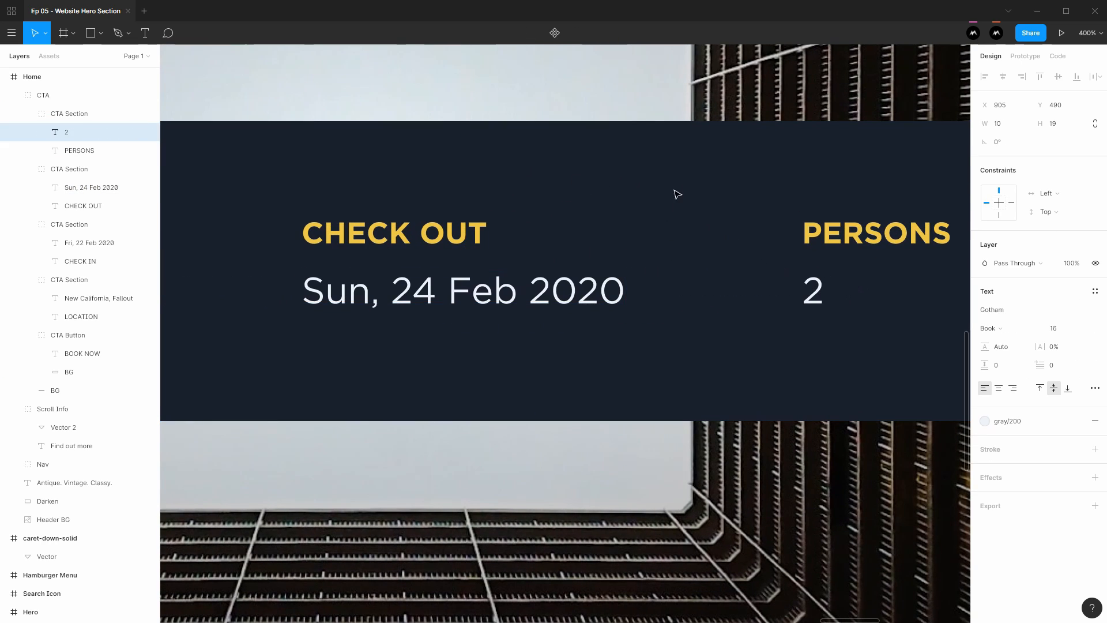
{"action": "key", "text": "Escape"}
{"action": "left_click", "coordinate": [647, 207], "text": "alt"}
{"action": "left_click", "coordinate": [647, 207], "text": "alt"}
{"action": "mouse_move", "coordinate": [623, 226]}
{"action": "left_mouse_down"}
{"action": "mouse_move", "coordinate": [689, 252]}
{"action": "mouse_move", "coordinate": [631, 247]}
{"action": "left_mouse_up"}
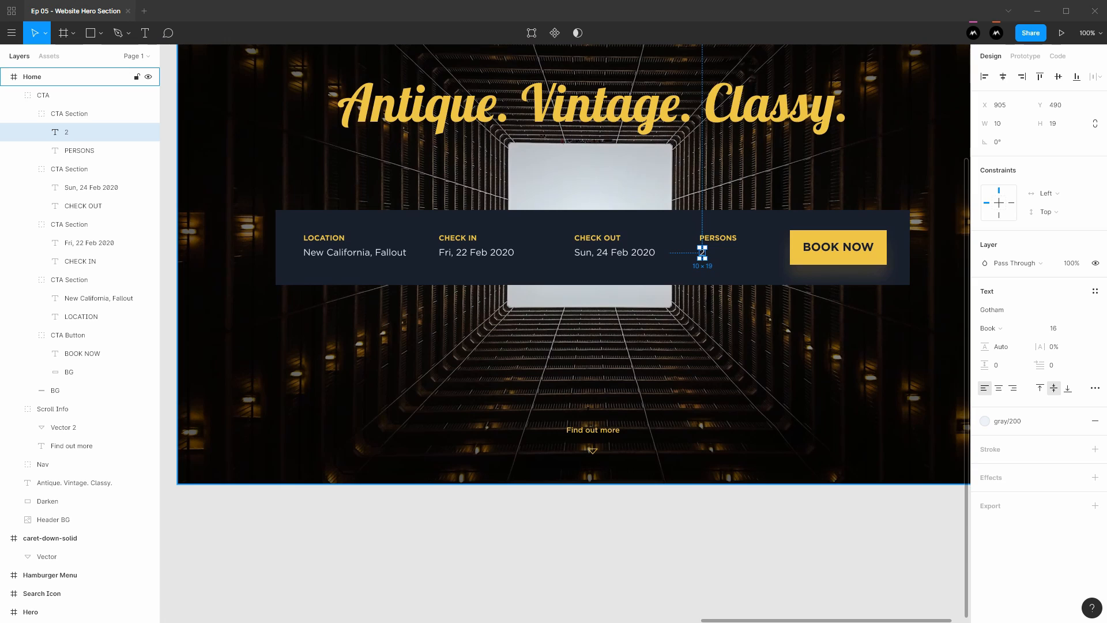
{"action": "left_click", "coordinate": [734, 519]}
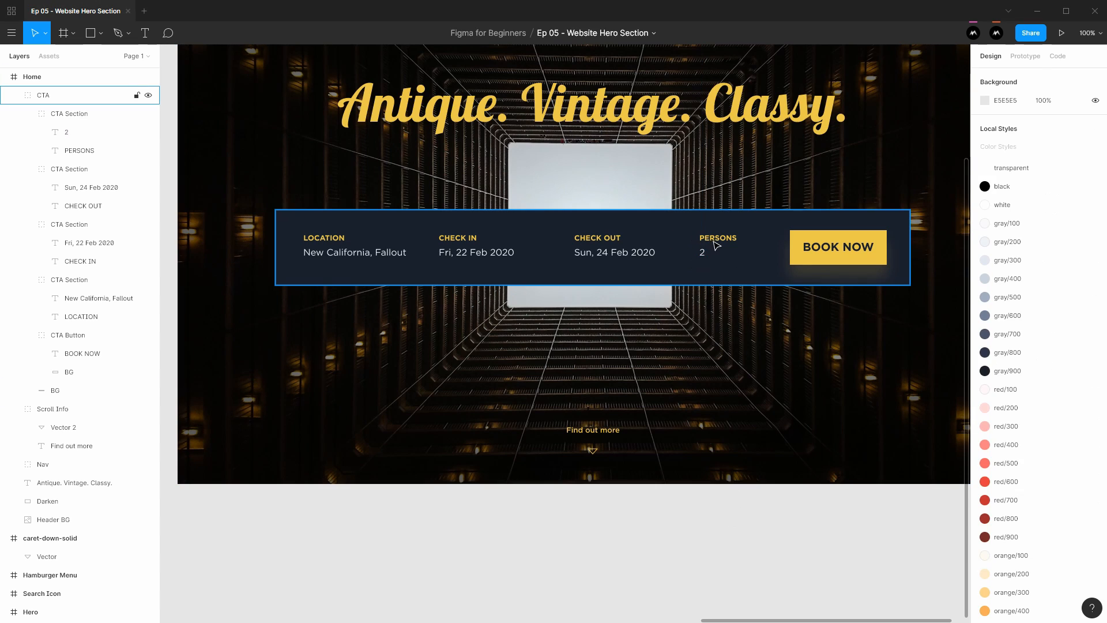
Step: Copy the gray downward caret above the Home frame and paste it into the CTA bar at the LOCATION section
{"action": "left_click", "coordinate": [715, 241]}
{"action": "left_click", "coordinate": [715, 241]}
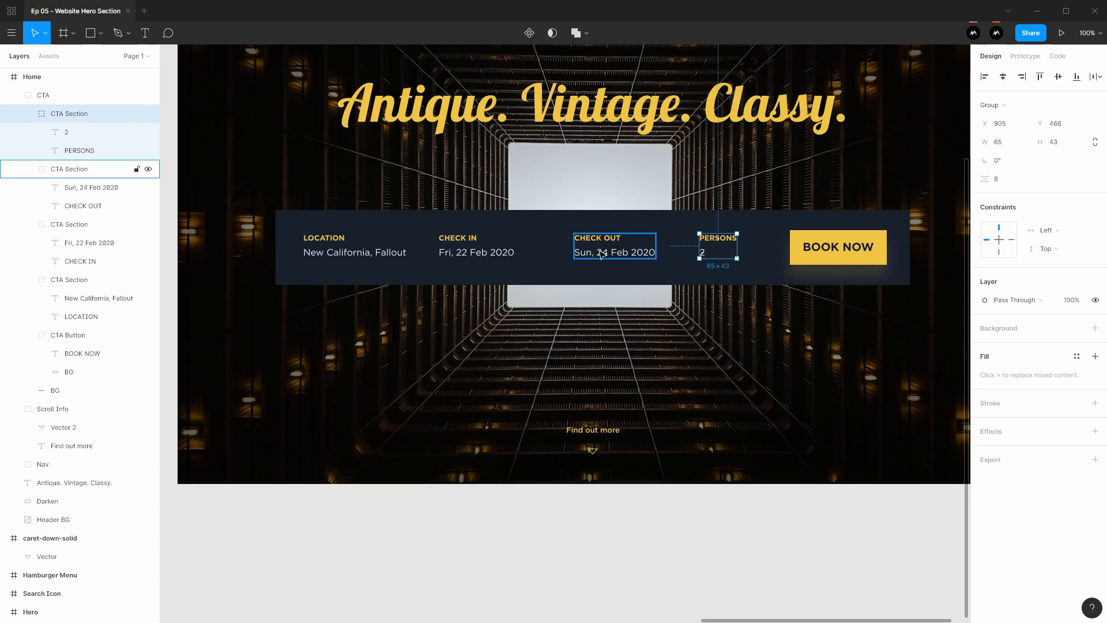
{"action": "scroll", "coordinate": [415, 244], "scroll_direction": "up", "scroll_amount": 3}
{"action": "scroll", "coordinate": [415, 244], "scroll_direction": "left", "scroll_amount": 4}
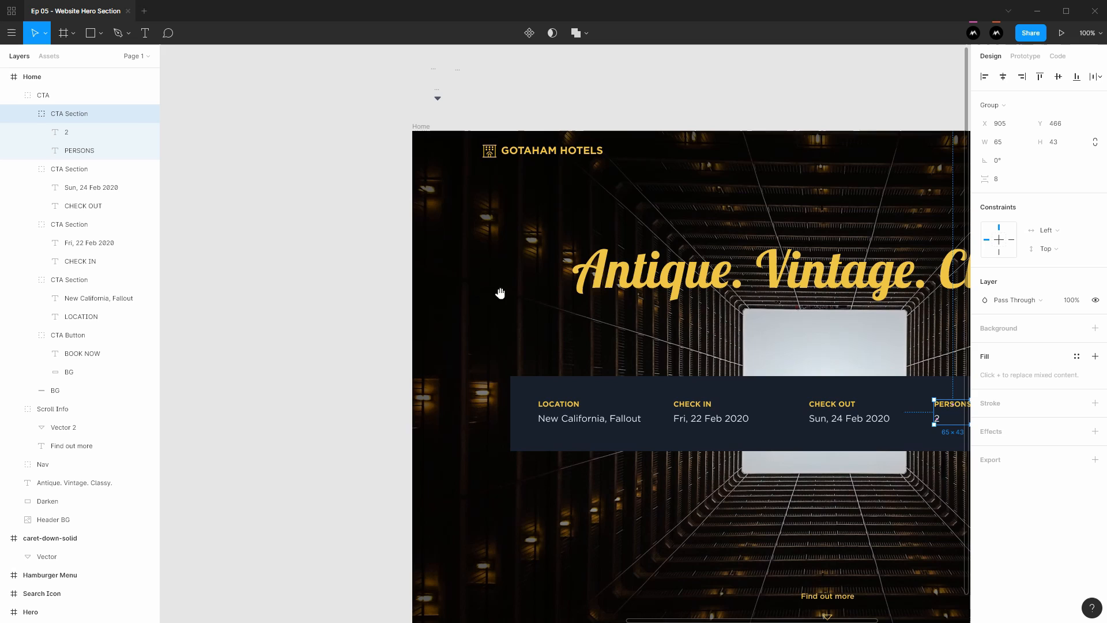
{"action": "left_click", "coordinate": [440, 103]}
{"action": "scroll", "coordinate": [524, 196], "scroll_direction": "down", "scroll_amount": 3}
{"action": "scroll", "coordinate": [524, 196], "scroll_direction": "right", "scroll_amount": 5}
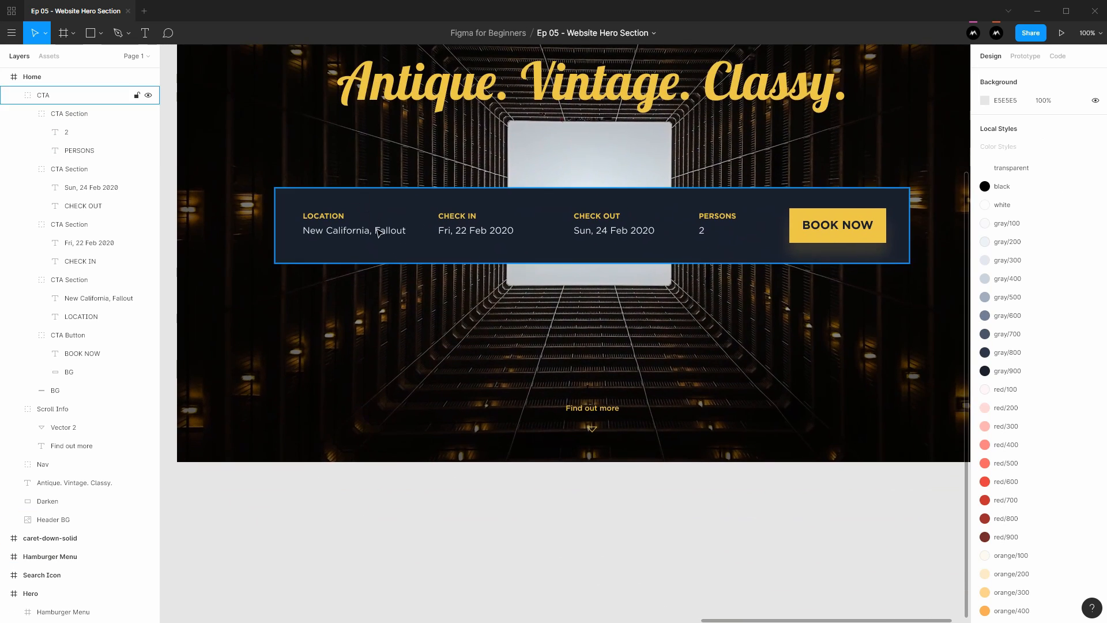
{"action": "scroll", "coordinate": [386, 236], "scroll_direction": "up", "scroll_amount": 5, "text": "ctrl"}
{"action": "left_click_drag", "start_coordinate": [542, 234], "coordinate": [252, 217]}
{"action": "left_click_drag", "start_coordinate": [354, 217], "coordinate": [556, 231]}
{"action": "scroll", "coordinate": [555, 231], "scroll_direction": "left", "scroll_amount": 3}
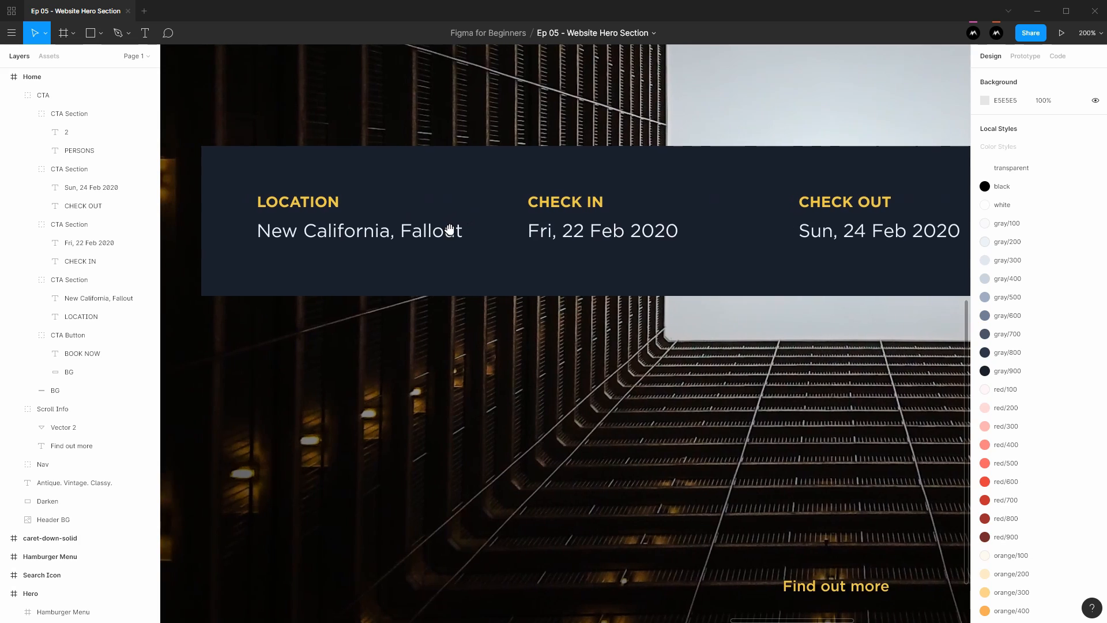
{"action": "left_click", "coordinate": [450, 230]}
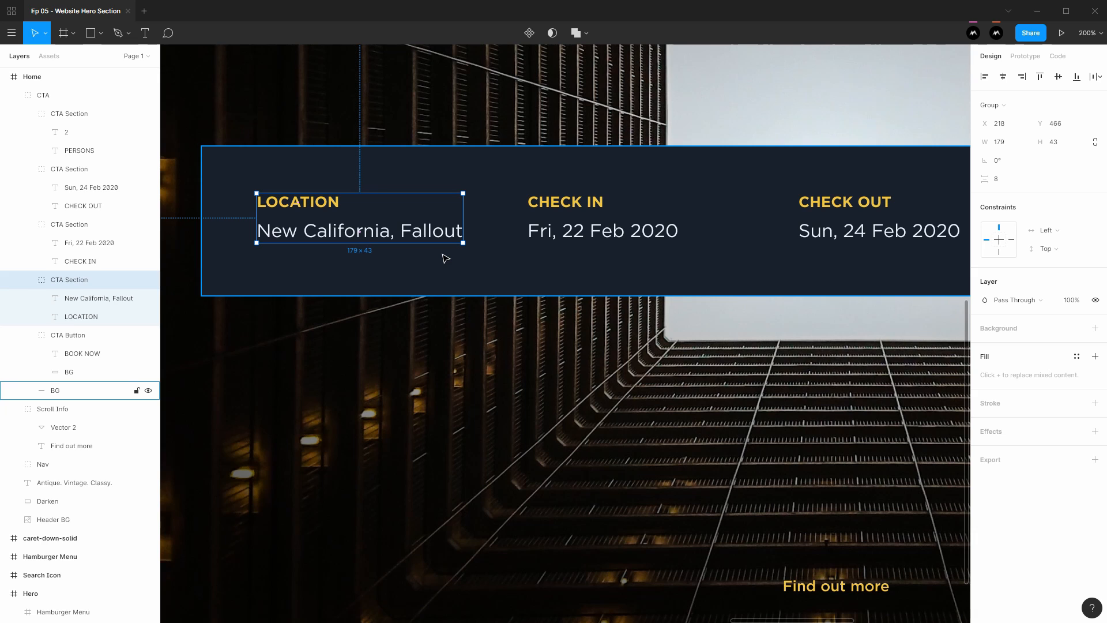
{"action": "key", "text": "ctrl+v"}
{"action": "scroll", "coordinate": [378, 225], "scroll_direction": "up", "scroll_amount": 3}
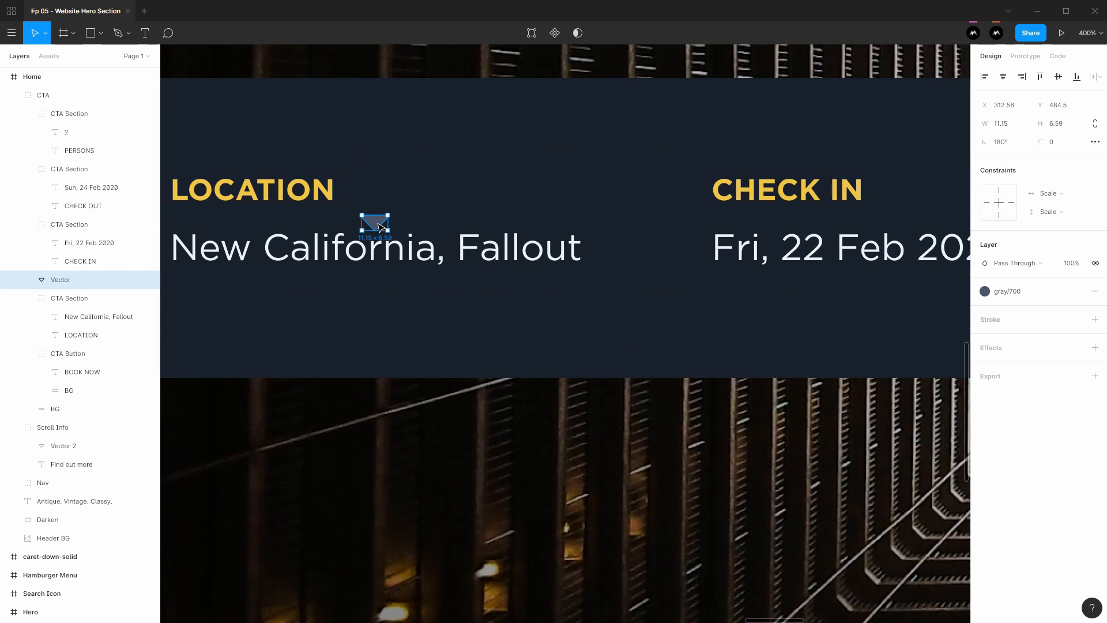
Step: Place the caret 12 px to the right of "New California, Fallout" at Y 496 and nest it in the LOCATION section group
{"action": "left_click_drag", "start_coordinate": [378, 224], "coordinate": [627, 252]}
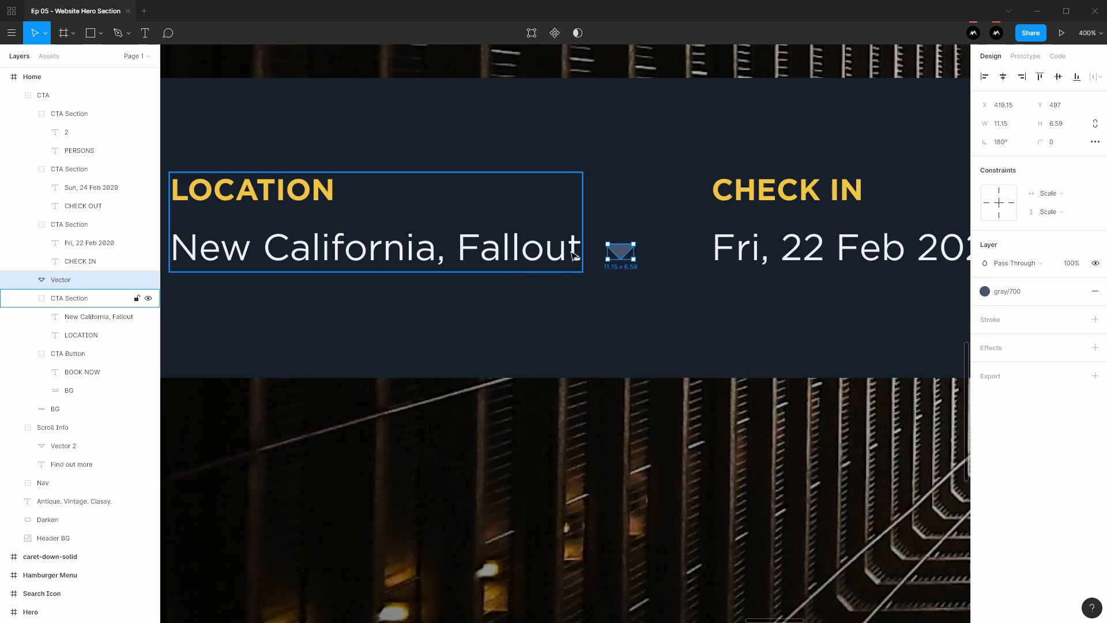
{"action": "left_click_drag", "start_coordinate": [89, 282], "coordinate": [113, 310]}
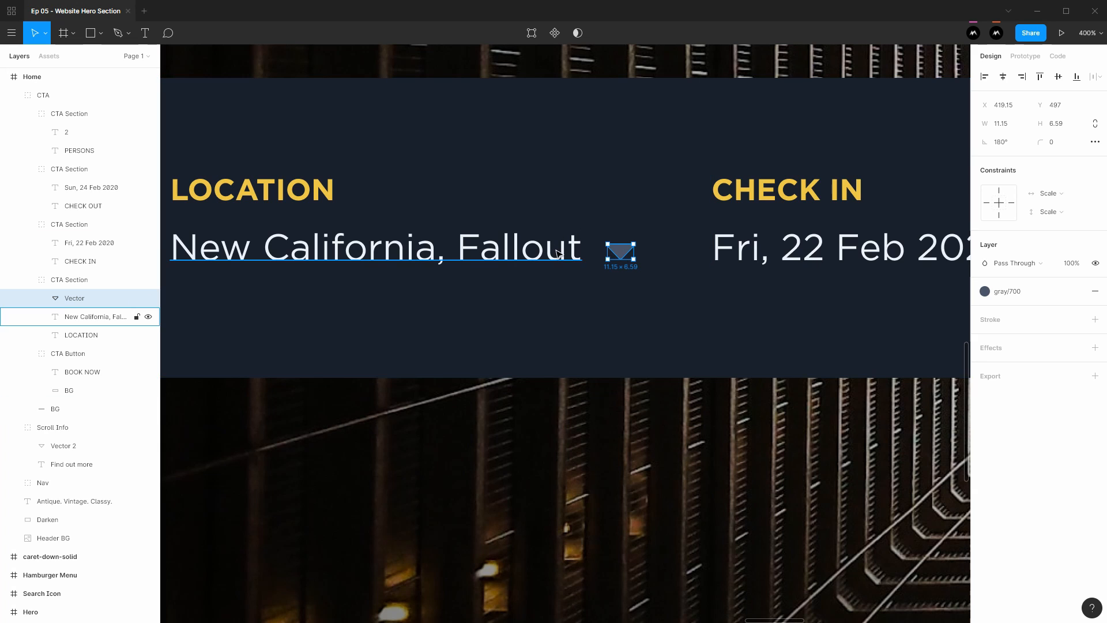
{"action": "key", "text": "alt"}
{"action": "key", "text": "Right"}
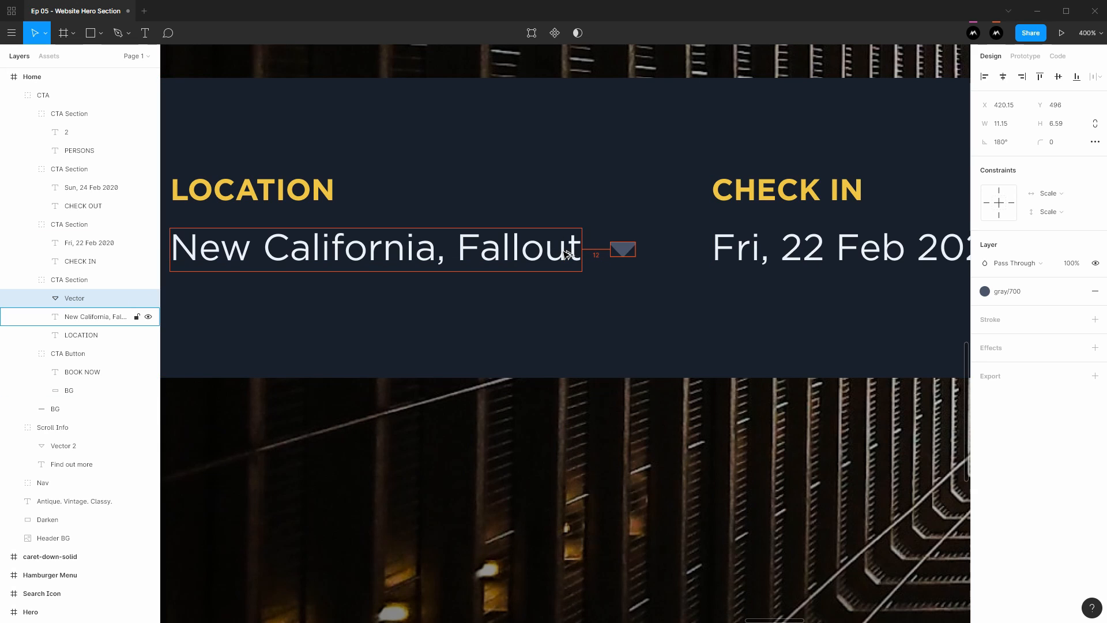
{"action": "key", "text": "Up"}
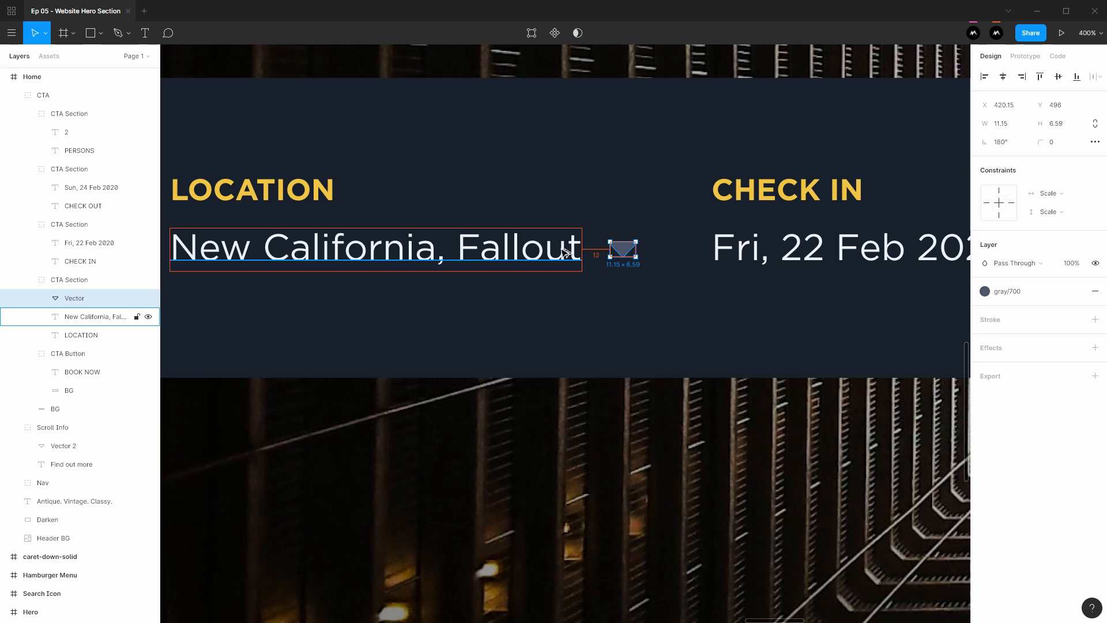
Step: Paste a caret into the CHECK IN section and place it 12 px to the right of the date at Y 495
{"action": "scroll", "coordinate": [537, 280], "scroll_direction": "right", "scroll_amount": 5}
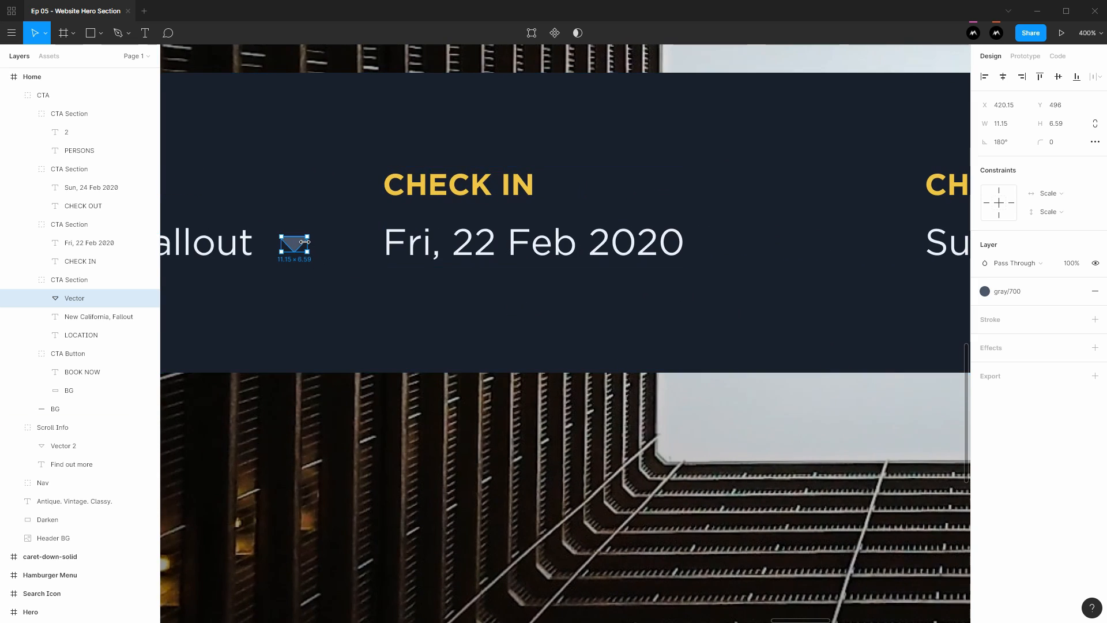
{"action": "double_click", "coordinate": [458, 239]}
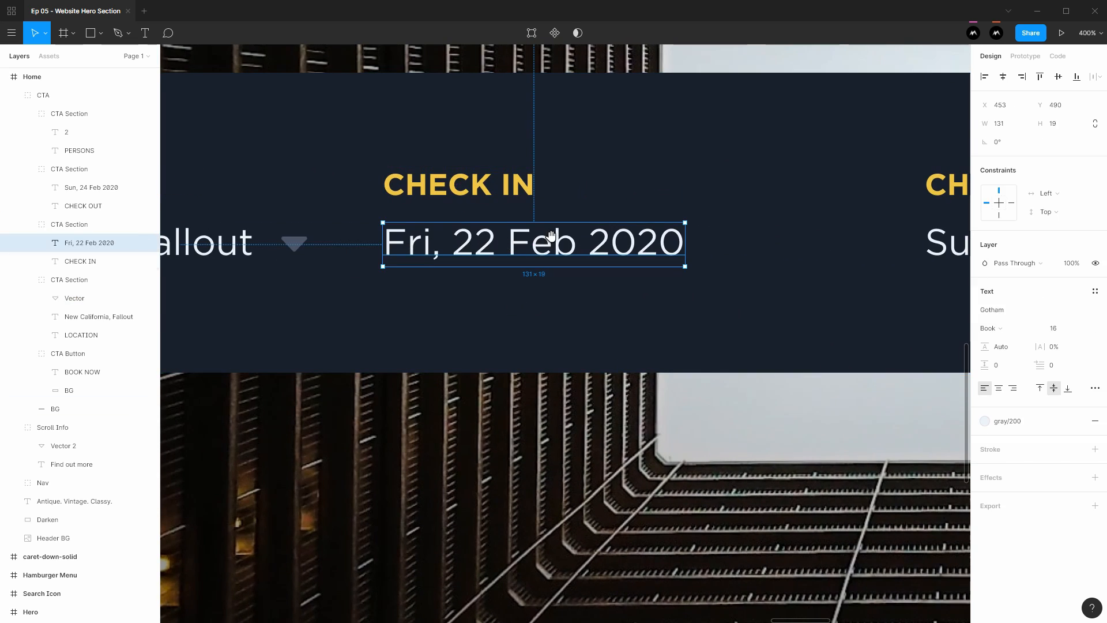
{"action": "scroll", "coordinate": [459, 239], "scroll_direction": "right", "scroll_amount": 3}
{"action": "key", "text": "ctrl+v"}
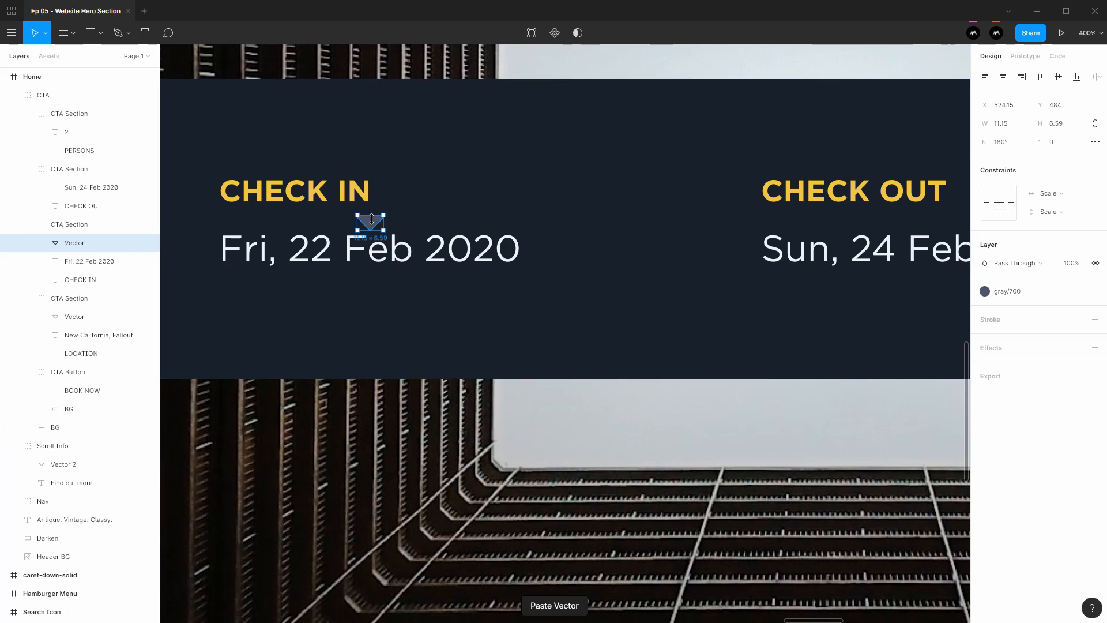
{"action": "left_click_drag", "start_coordinate": [375, 224], "coordinate": [564, 249]}
{"action": "key", "text": "alt"}
{"action": "key", "text": "Right"}
{"action": "key", "text": "Down"}
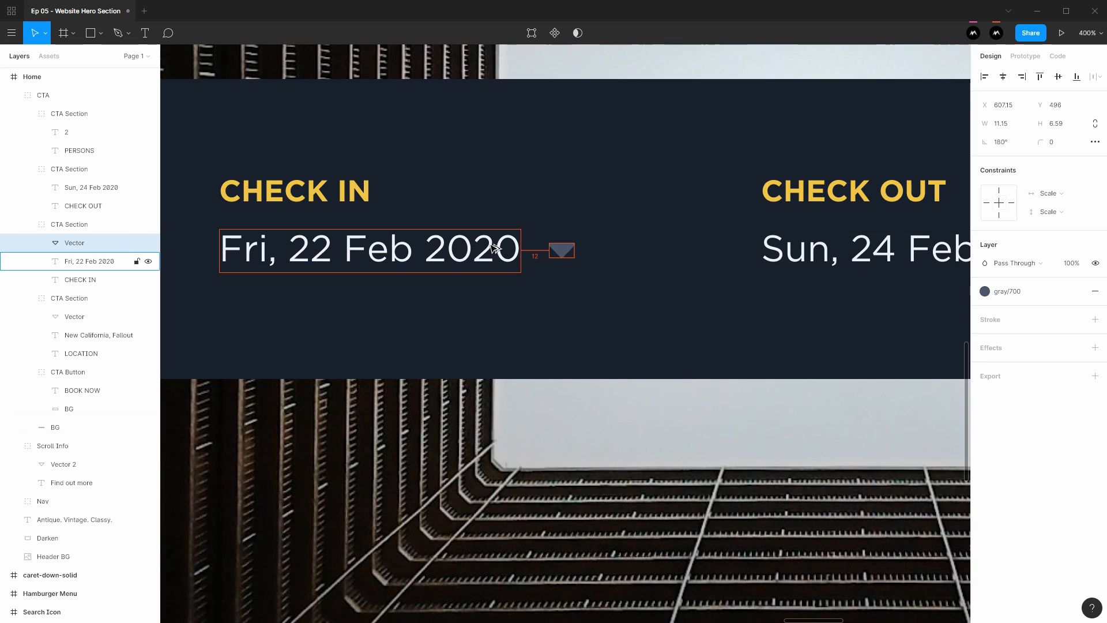
{"action": "key", "text": "Up"}
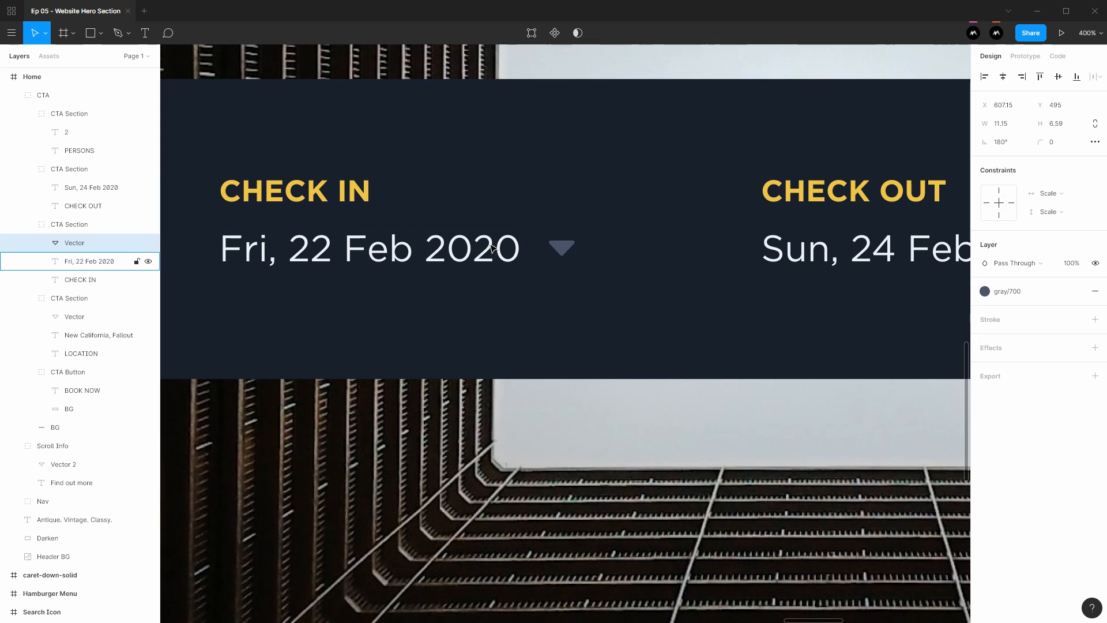
Step: Paste a caret into the CHECK OUT section and place it 12 px to the right of the date at Y 495
{"action": "left_click_drag", "start_coordinate": [736, 244], "coordinate": [242, 232]}
{"action": "left_click", "coordinate": [291, 235]}
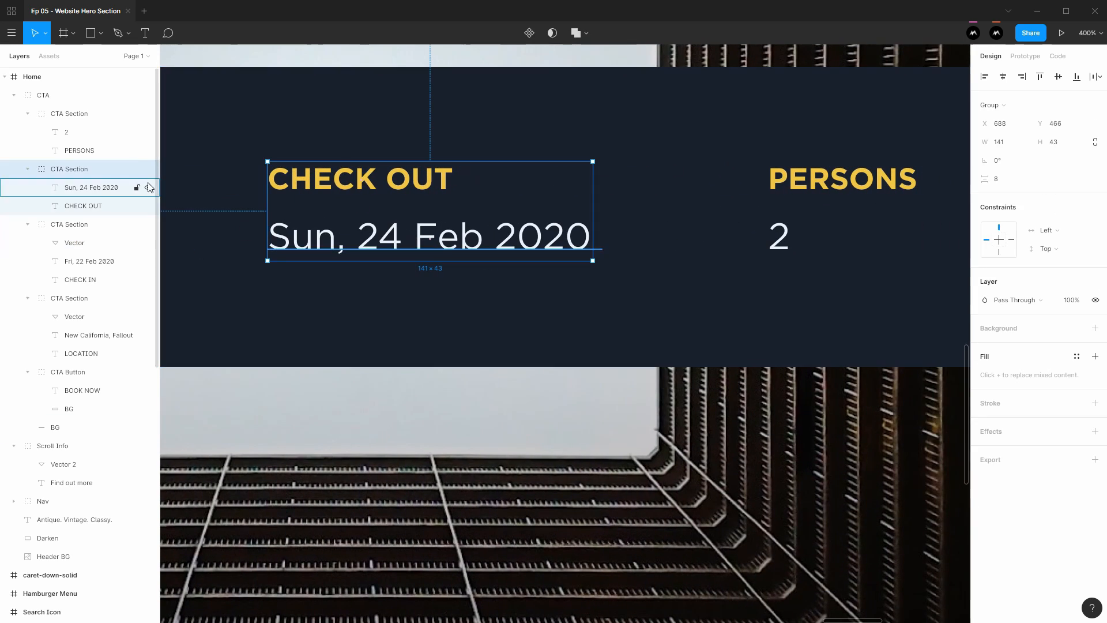
{"action": "left_click", "coordinate": [91, 187]}
{"action": "key", "text": "ctrl+v"}
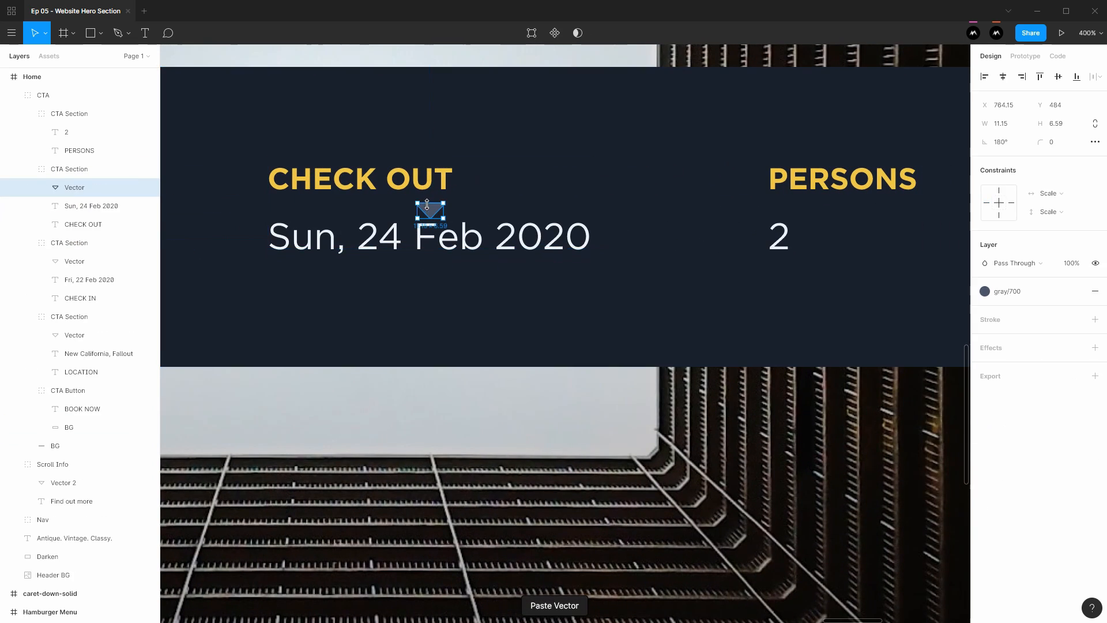
{"action": "left_click_drag", "start_coordinate": [430, 214], "coordinate": [624, 238]}
{"action": "key", "text": "Right"}
{"action": "key", "text": "Right"}
{"action": "key", "text": "Right"}
{"action": "key", "text": "Right"}
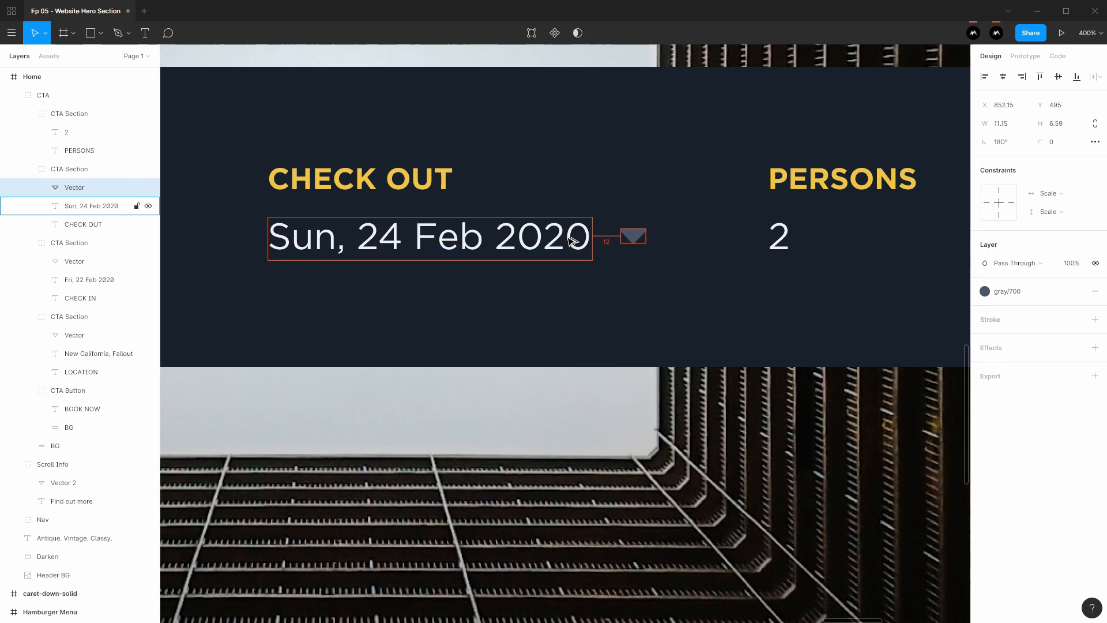
Step: Paste a caret into the PERSONS section and place it 12 px to the right of the "2" at Y 496
{"action": "left_click_drag", "start_coordinate": [822, 229], "coordinate": [496, 222]}
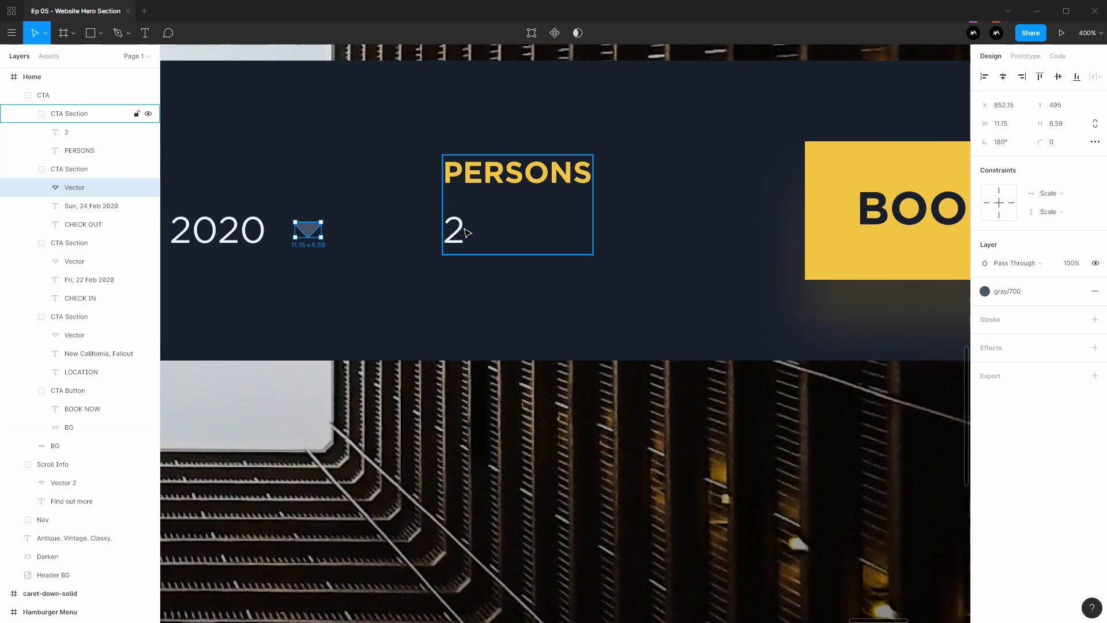
{"action": "double_click", "coordinate": [466, 231]}
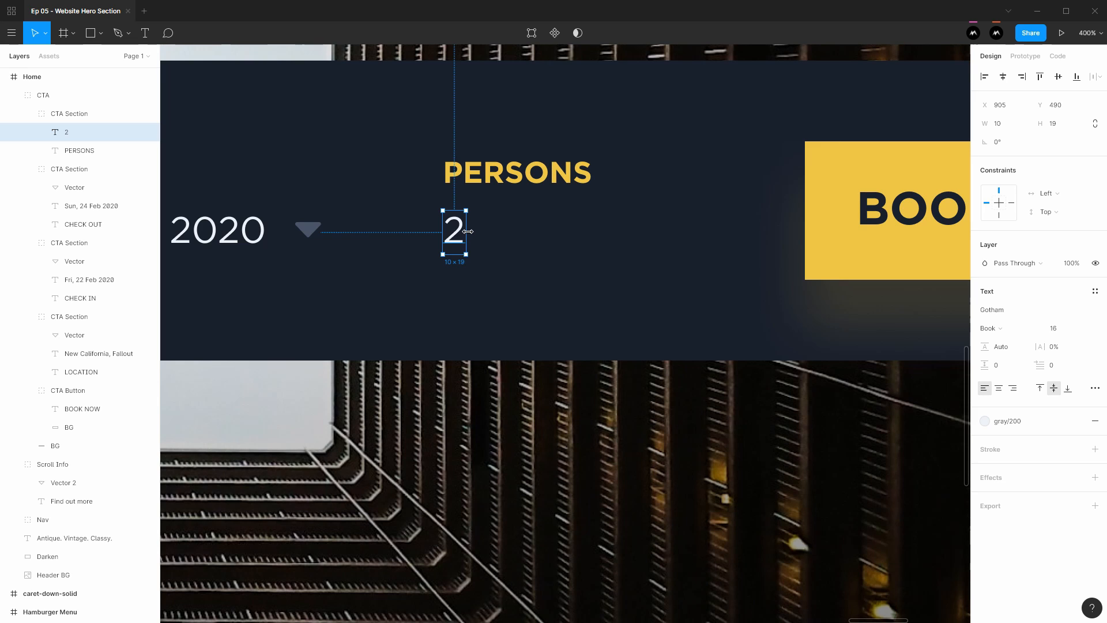
{"action": "key", "text": "ctrl+v"}
{"action": "scroll", "coordinate": [520, 213], "scroll_direction": "up", "scroll_amount": 10}
{"action": "scroll", "coordinate": [520, 214], "scroll_direction": "down", "scroll_amount": 15}
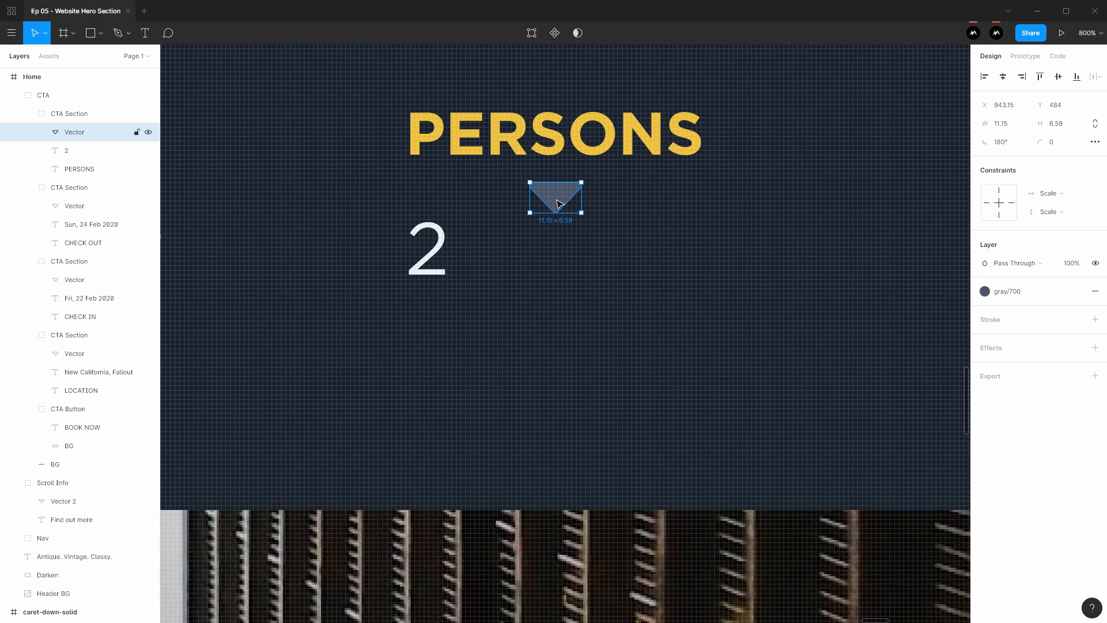
{"action": "left_click_drag", "start_coordinate": [558, 203], "coordinate": [549, 258]}
{"action": "key", "text": "Left"}
{"action": "key", "text": "Left"}
{"action": "key", "text": "Left"}
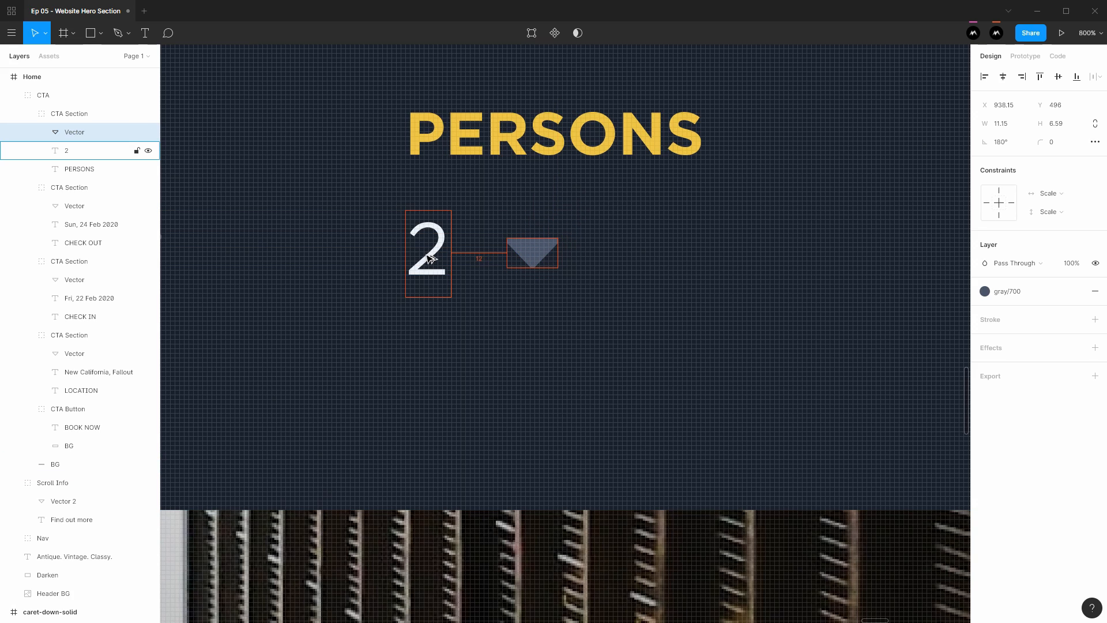
Step: Shrink the PERSONS caret to 7 × 4 and add an upward-pointing duplicate above it to form a stepper
{"action": "left_click_drag", "start_coordinate": [558, 268], "coordinate": [497, 252]}
{"action": "key", "text": "ctrl+d"}
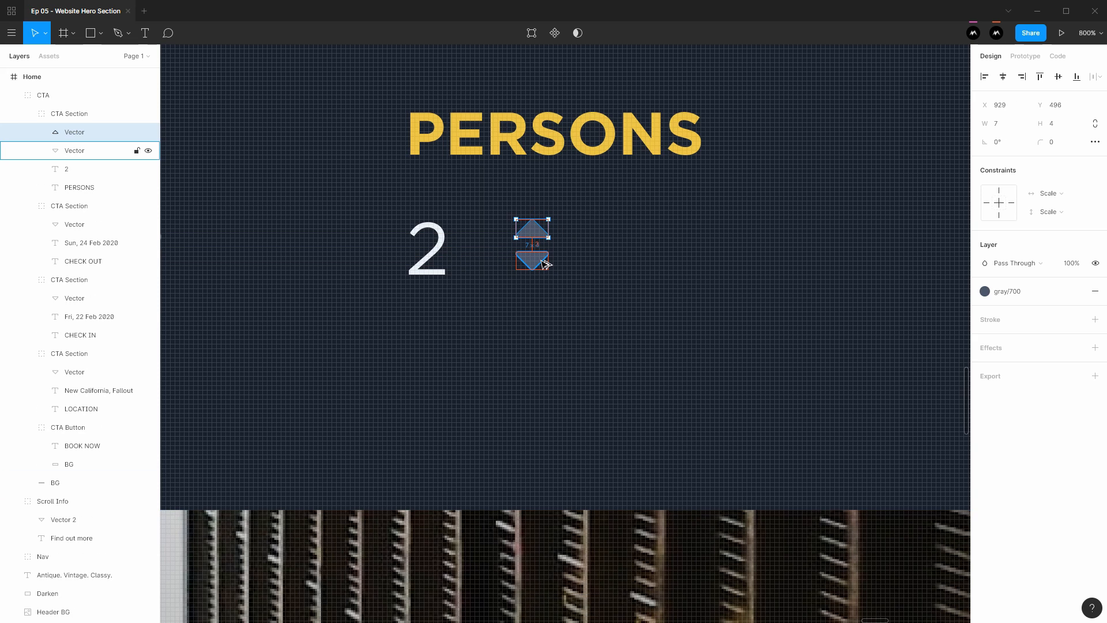
{"action": "key", "text": "z"}
{"action": "left_click", "coordinate": [541, 260], "text": "alt"}
{"action": "left_click", "coordinate": [540, 260], "text": "alt"}
{"action": "left_click", "coordinate": [566, 144]}
{"action": "key", "text": "z"}
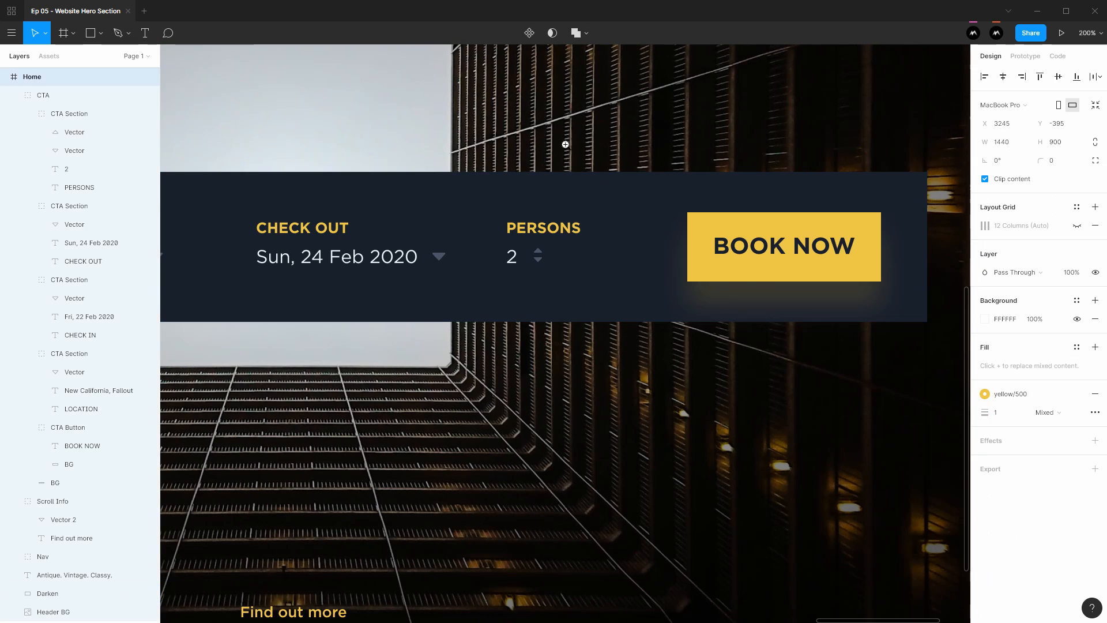
Step: Nudge both PERSONS stepper carets together further right, widening their gap from the "2"
{"action": "left_click", "coordinate": [555, 144], "text": "alt"}
{"action": "key", "text": "z"}
{"action": "left_click", "coordinate": [539, 171]}
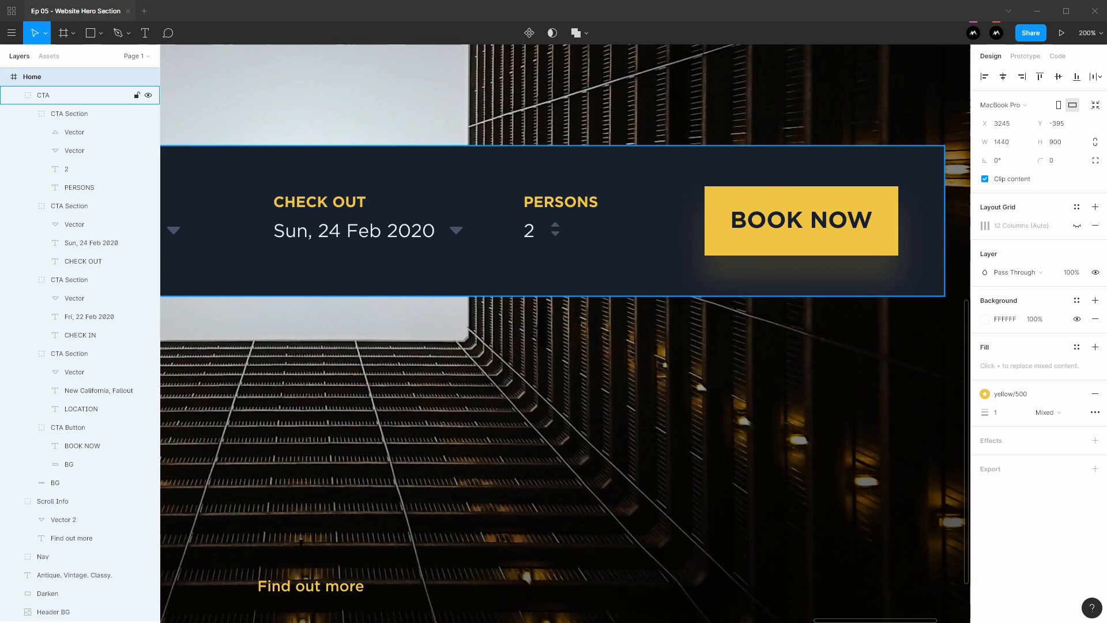
{"action": "left_click", "coordinate": [555, 233], "text": "ctrl"}
{"action": "left_click", "coordinate": [555, 224], "text": "shift"}
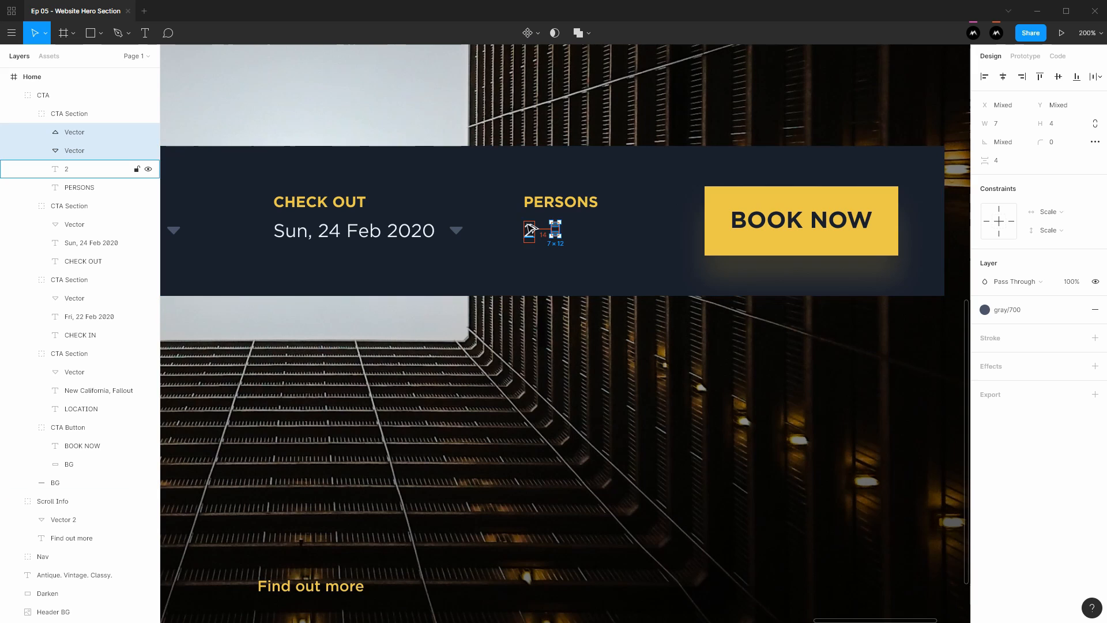
{"action": "key", "text": "alt"}
{"action": "key", "text": "alt+Right"}
{"action": "key", "text": "alt+Right"}
{"action": "key", "text": "alt+Right"}
{"action": "key", "text": "alt+Right"}
{"action": "key", "text": "alt+Right"}
{"action": "key", "text": "alt+Right"}
{"action": "key", "text": "alt+Right"}
{"action": "key", "text": "alt+Right"}
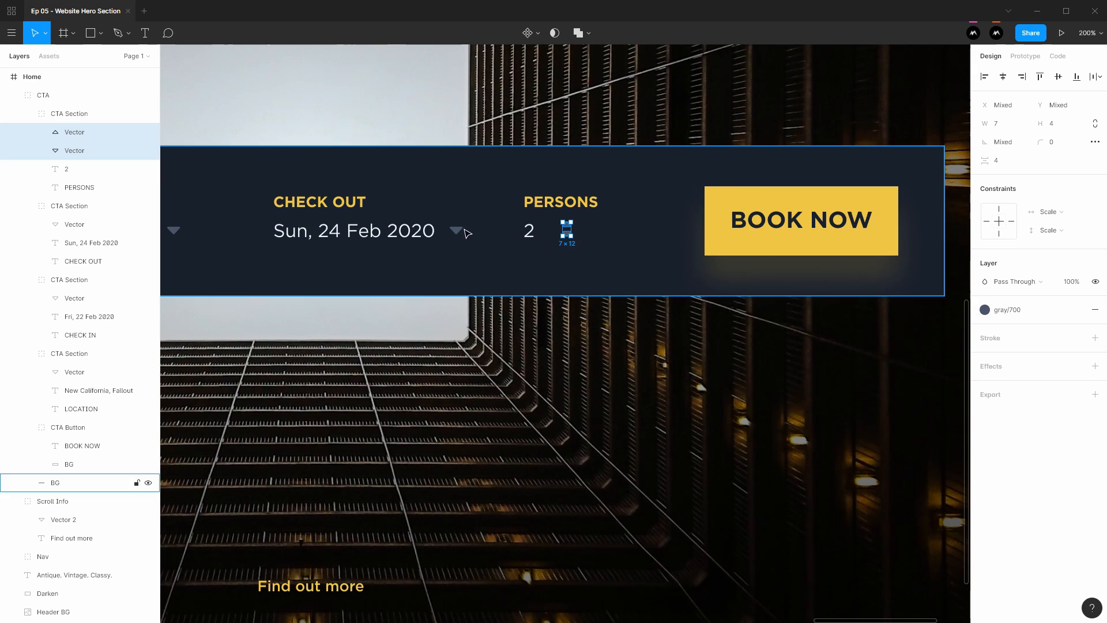
{"action": "left_click", "coordinate": [656, 453]}
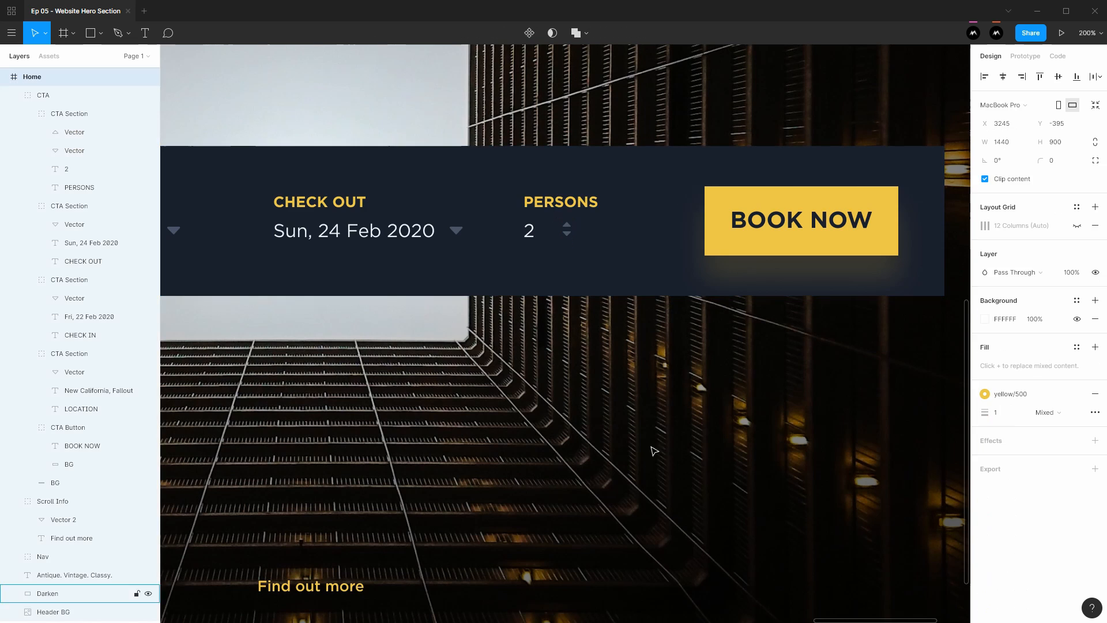
Step: Distribute the LOCATION, CHECK IN, CHECK OUT and PERSONS sections of the CTA bar with equal horizontal spacing
{"action": "left_click_drag", "start_coordinate": [533, 350], "coordinate": [811, 353]}
{"action": "double_click", "coordinate": [837, 211]}
{"action": "left_click", "coordinate": [594, 206], "text": "shift"}
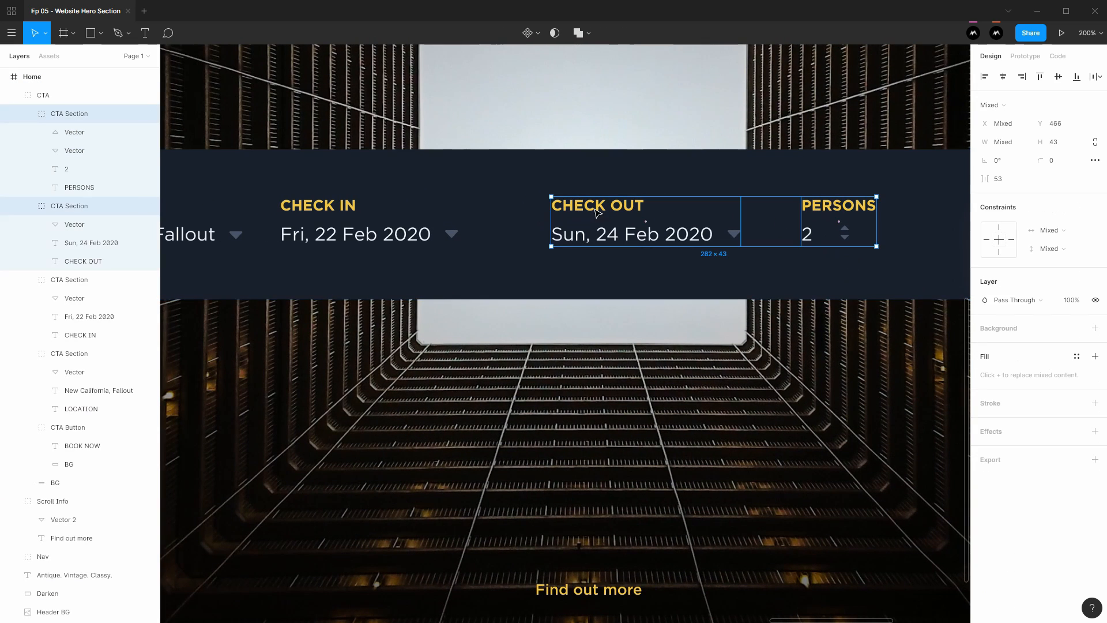
{"action": "left_click", "coordinate": [312, 206], "text": "shift"}
{"action": "scroll", "coordinate": [448, 220], "scroll_direction": "left", "scroll_amount": 4}
{"action": "left_click", "coordinate": [188, 215], "text": "shift"}
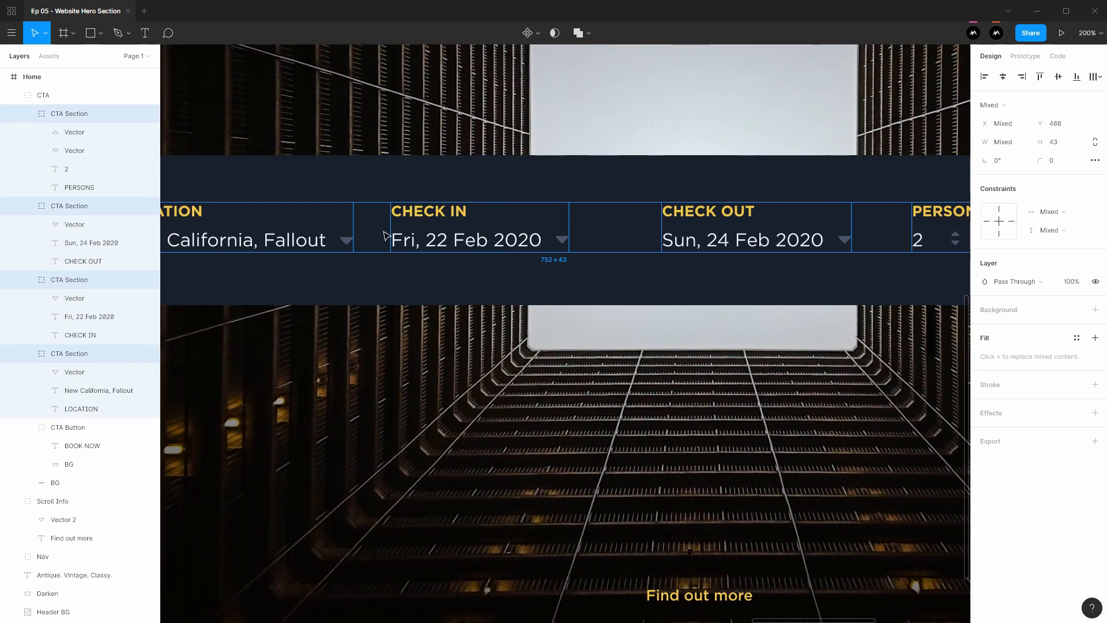
{"action": "scroll", "coordinate": [490, 235], "scroll_direction": "right", "scroll_amount": 6}
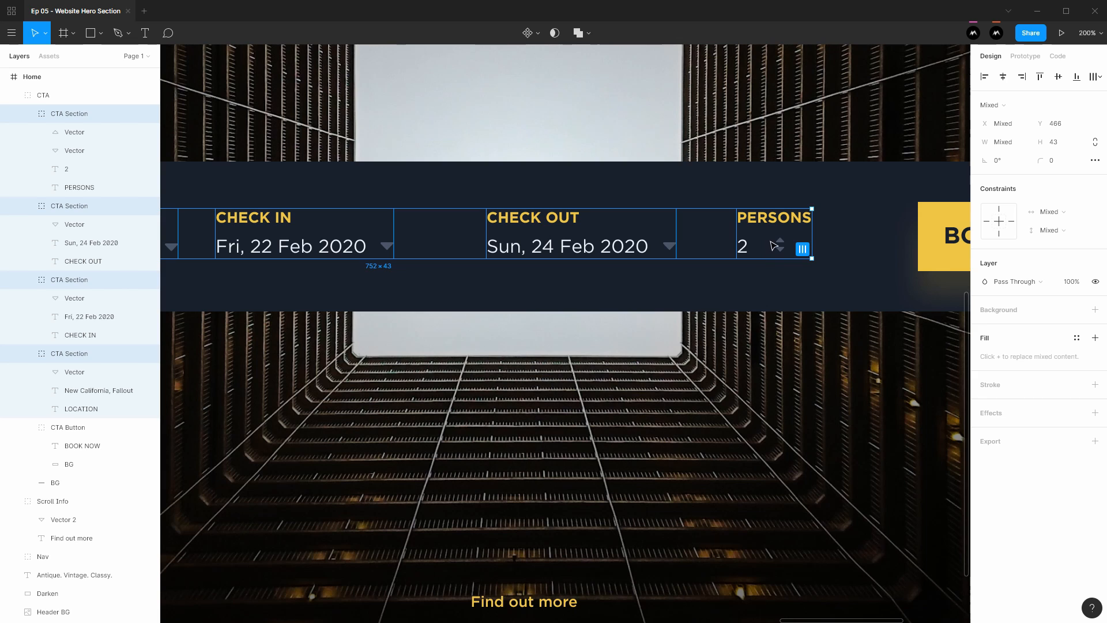
{"action": "scroll", "coordinate": [774, 246], "scroll_direction": "left", "scroll_amount": 6}
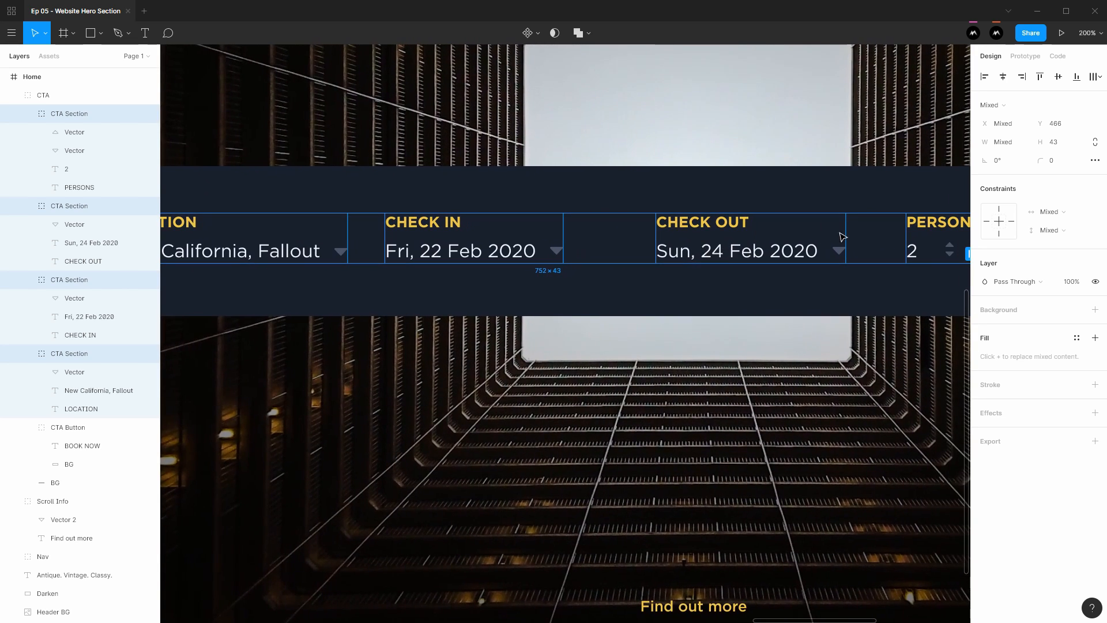
{"action": "scroll", "coordinate": [842, 242], "scroll_direction": "right", "scroll_amount": 3}
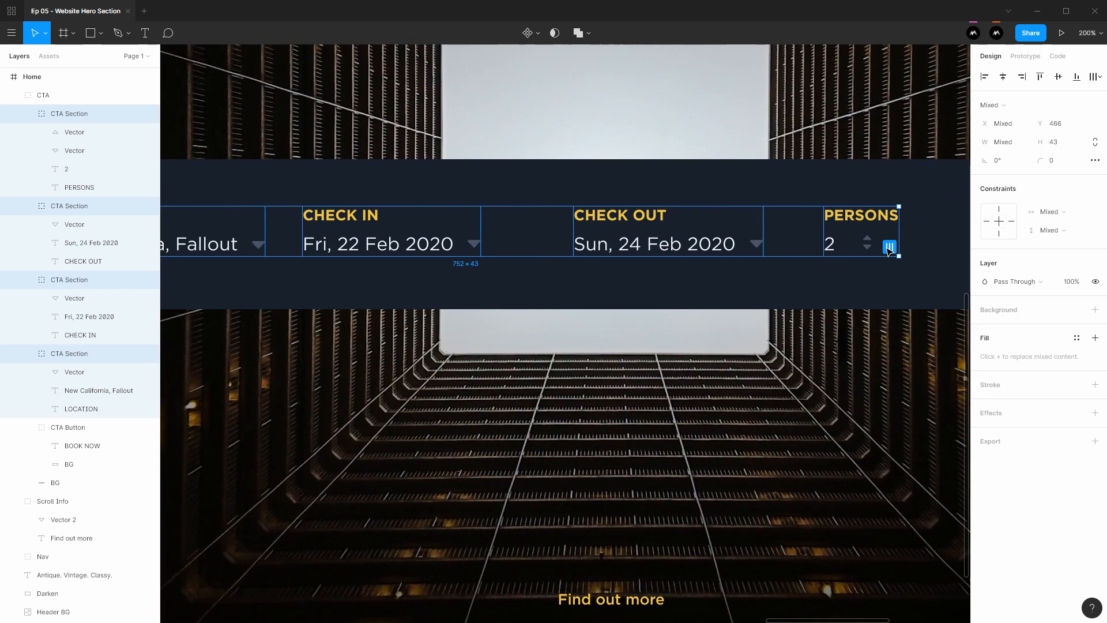
{"action": "left_click", "coordinate": [889, 249]}
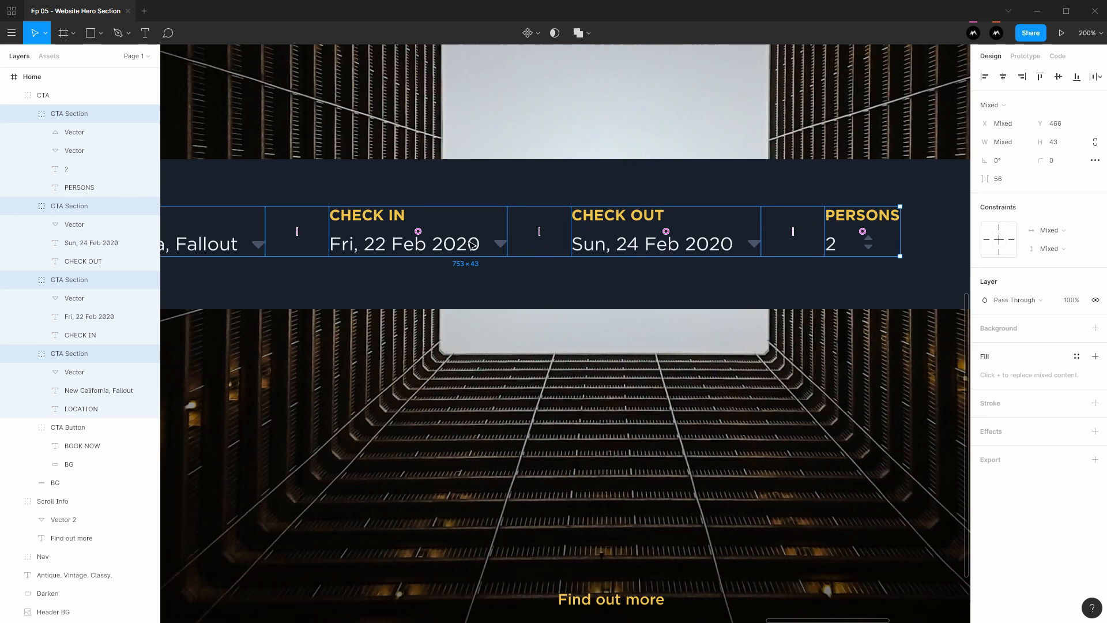
{"action": "scroll", "coordinate": [420, 229], "scroll_direction": "left", "scroll_amount": 6}
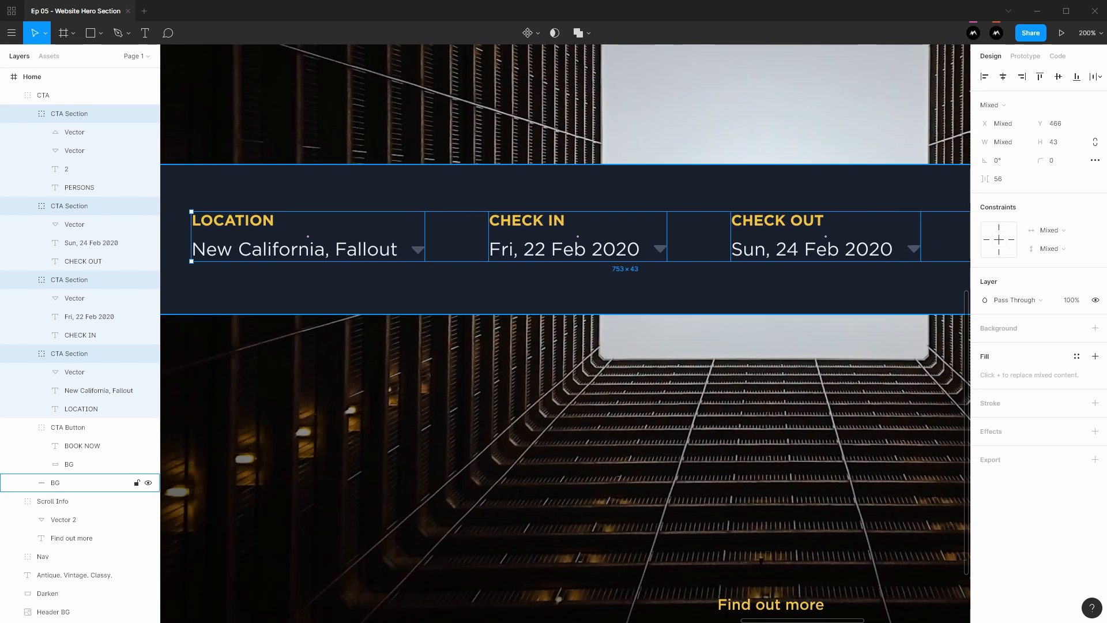
{"action": "scroll", "coordinate": [595, 126], "scroll_direction": "right", "scroll_amount": 8}
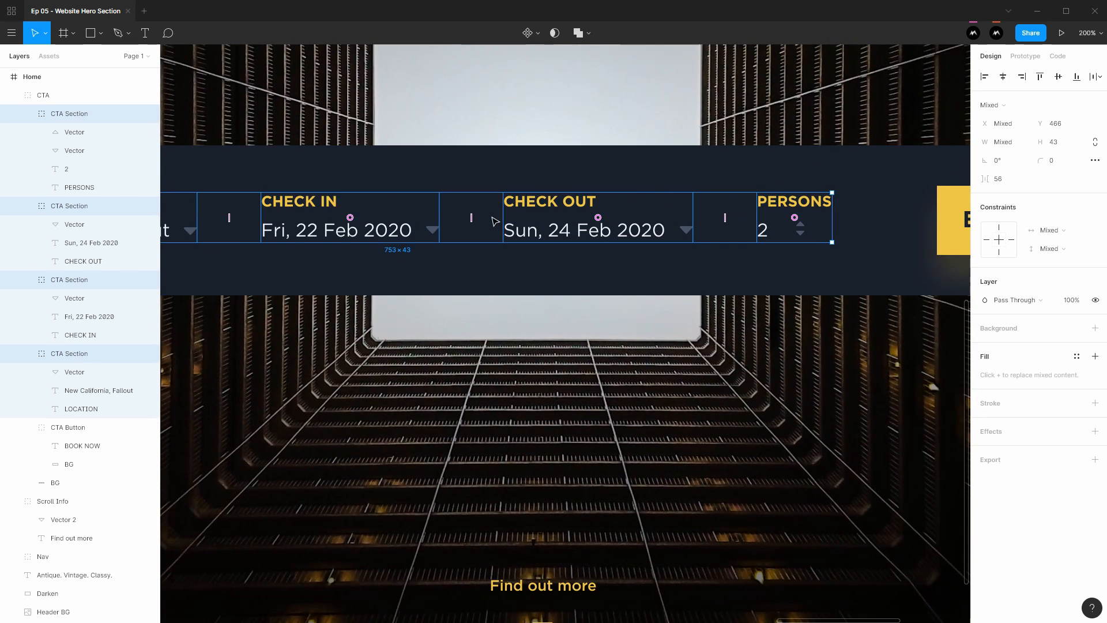
Step: Try widening the spacing between the four CTA sections to 60 px, and undo the change
{"action": "left_click_drag", "start_coordinate": [630, 190], "coordinate": [899, 190]}
{"action": "left_click_drag", "start_coordinate": [769, 190], "coordinate": [648, 217]}
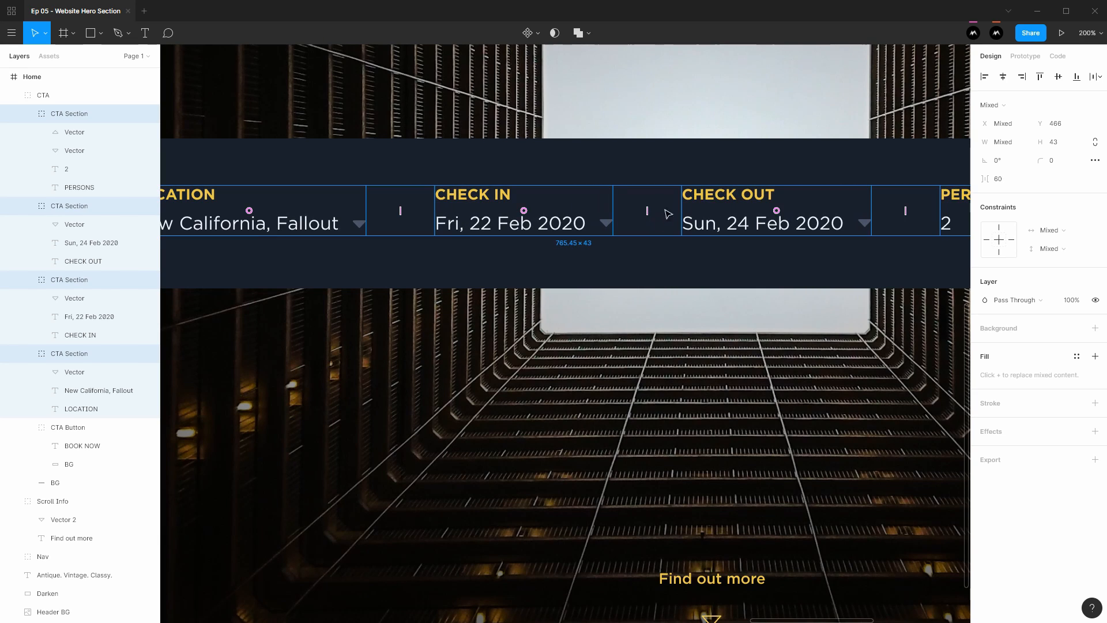
{"action": "key", "text": "ctrl+z"}
{"action": "left_click_drag", "start_coordinate": [758, 158], "coordinate": [580, 174]}
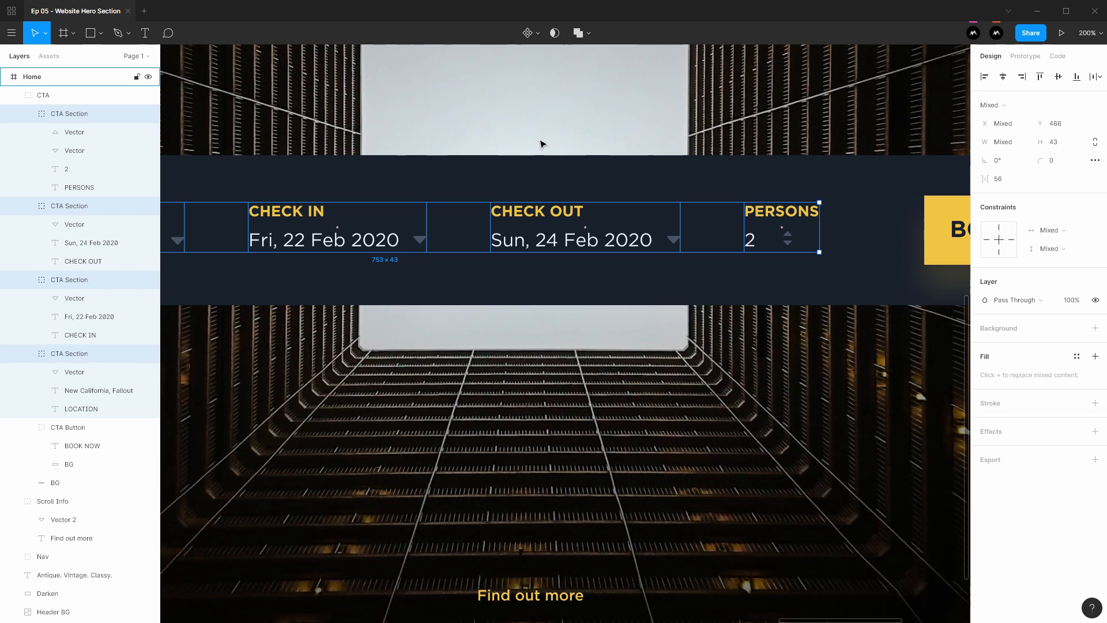
Step: Examine the complete Home hero frame with nothing selected, checking the CTA bar against the rest of the layout
{"action": "left_click", "coordinate": [552, 114]}
{"action": "scroll", "coordinate": [551, 113], "scroll_direction": "down", "scroll_amount": 1}
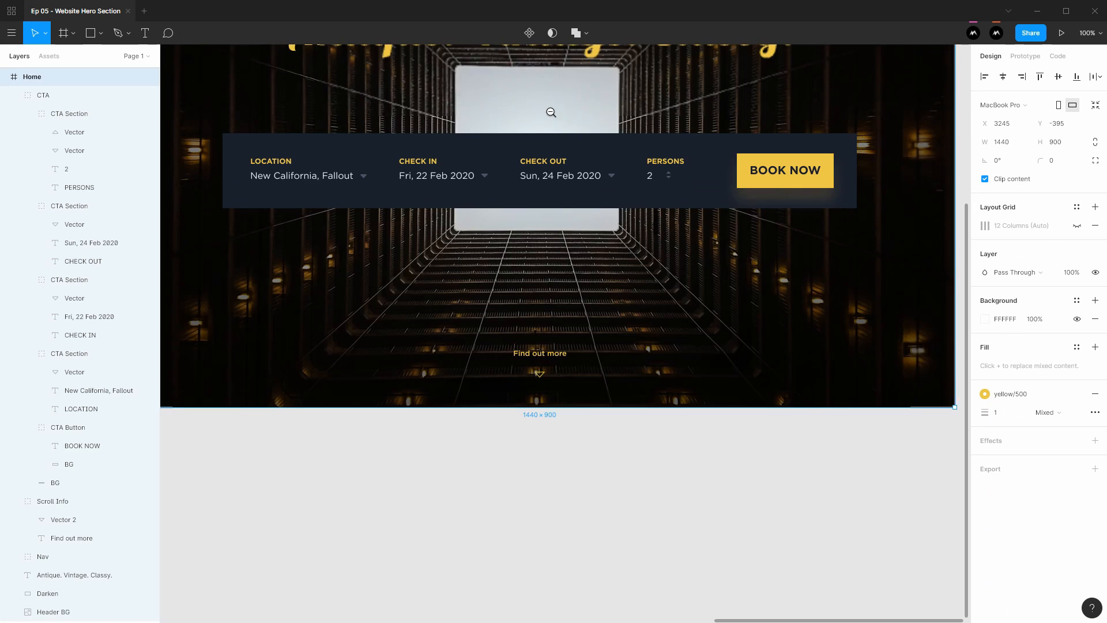
{"action": "left_click_drag", "start_coordinate": [549, 149], "coordinate": [561, 284]}
{"action": "scroll", "coordinate": [604, 216], "scroll_direction": "down", "scroll_amount": 1}
{"action": "scroll", "coordinate": [603, 216], "scroll_direction": "up", "scroll_amount": 1}
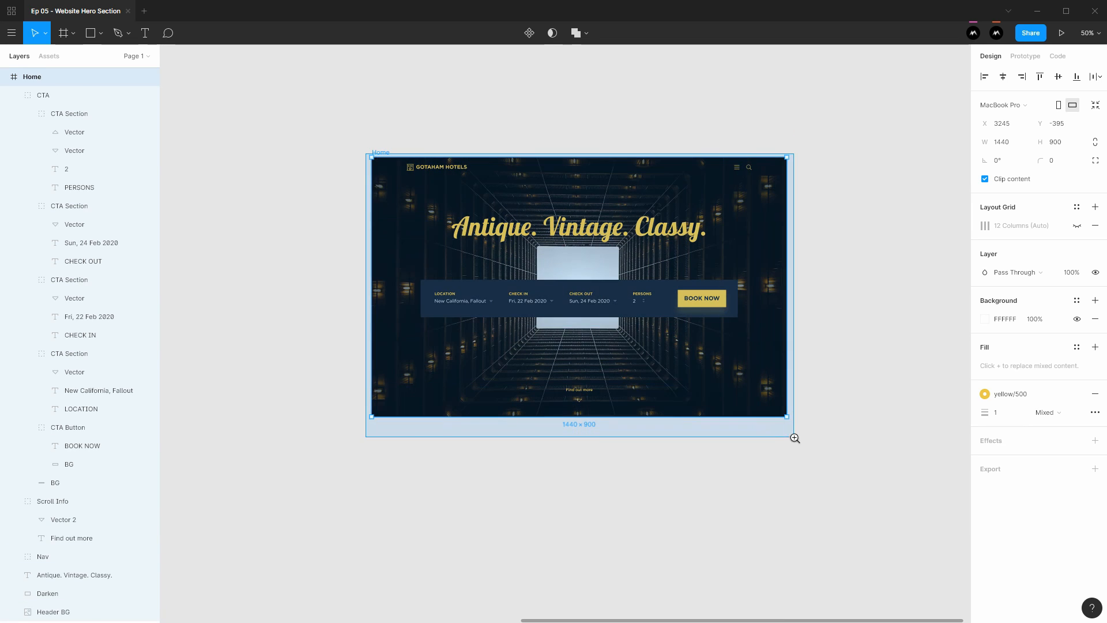
{"action": "key", "text": "shift+2"}
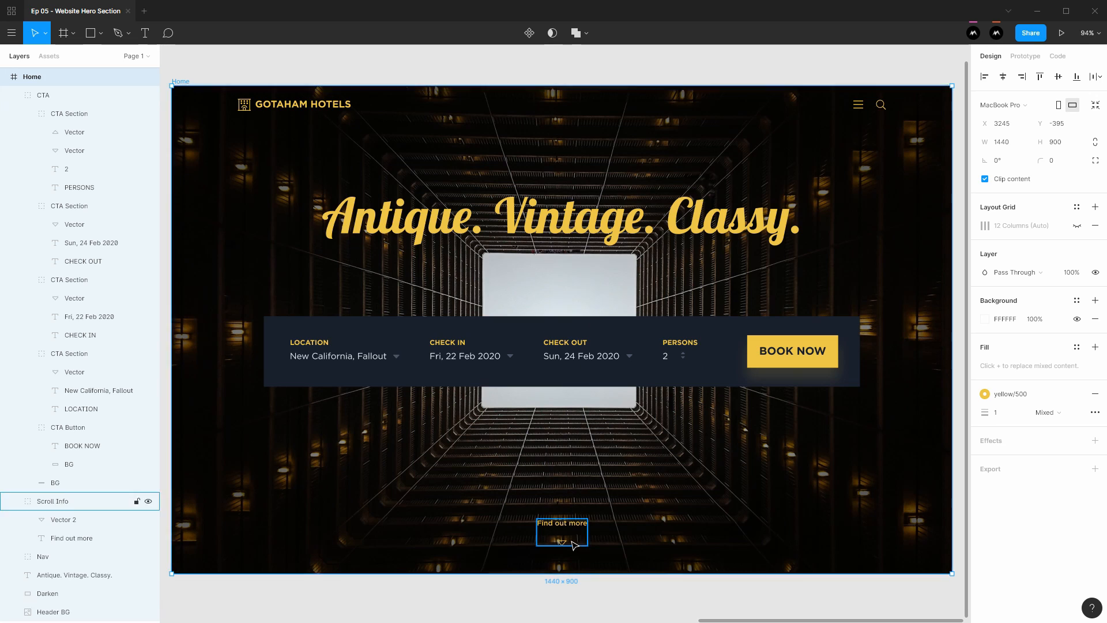
{"action": "left_click", "coordinate": [580, 596]}
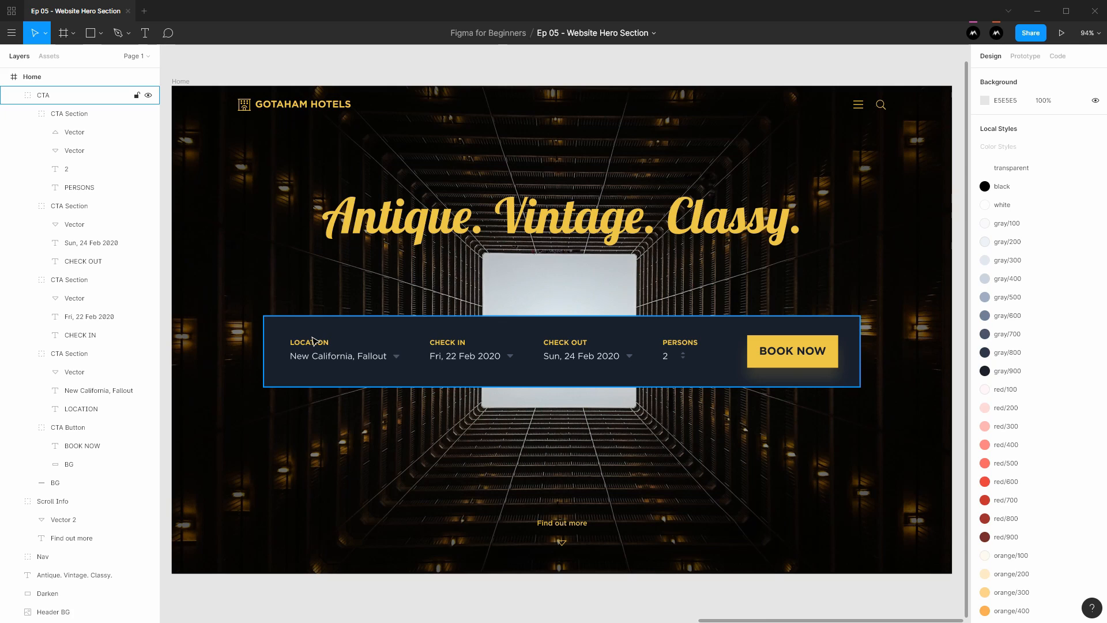
{"action": "key", "text": "Escape"}
{"action": "left_click", "coordinate": [169, 75]}
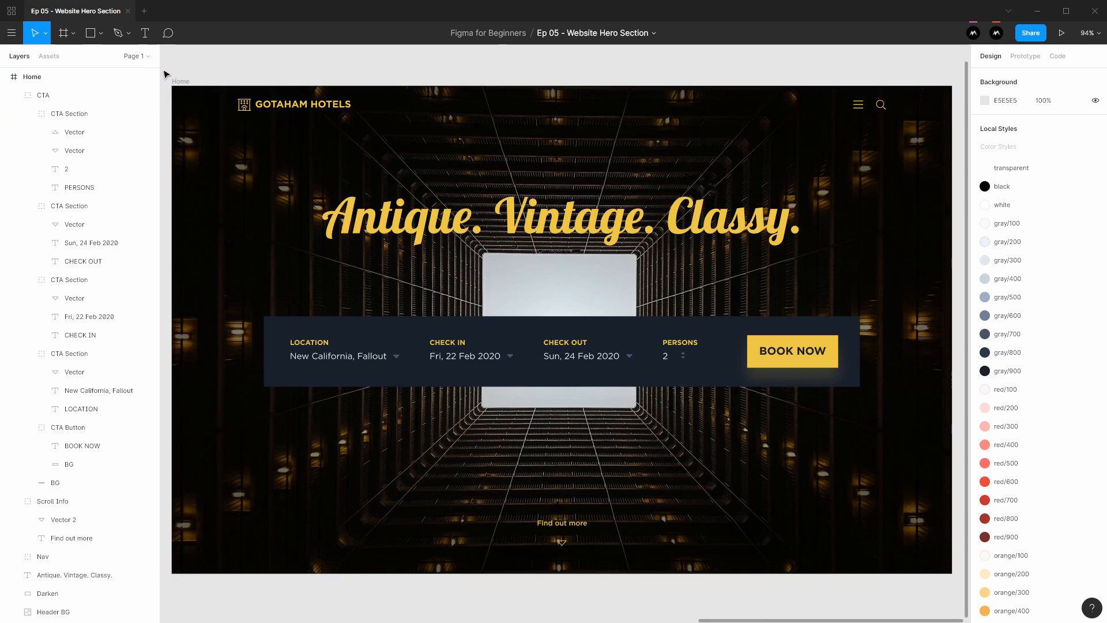